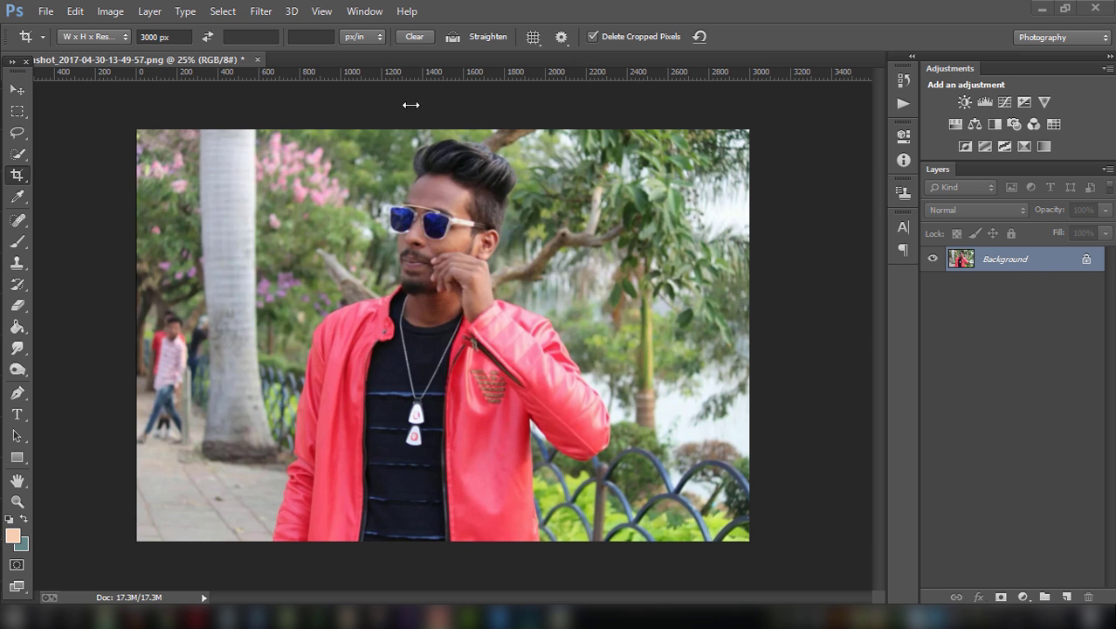
- Duplicate the Background layer to make a Background copy
{"action": "left_click", "coordinate": [261, 10]}
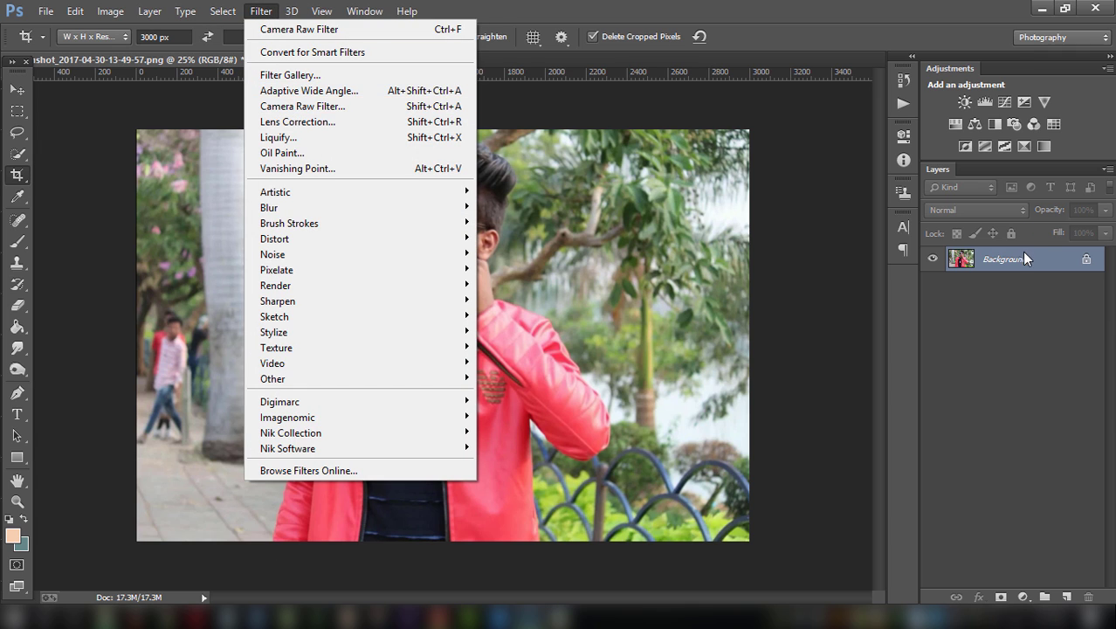
{"action": "left_click", "coordinate": [1024, 257]}
{"action": "left_click_drag", "start_coordinate": [1024, 257], "coordinate": [1067, 593]}
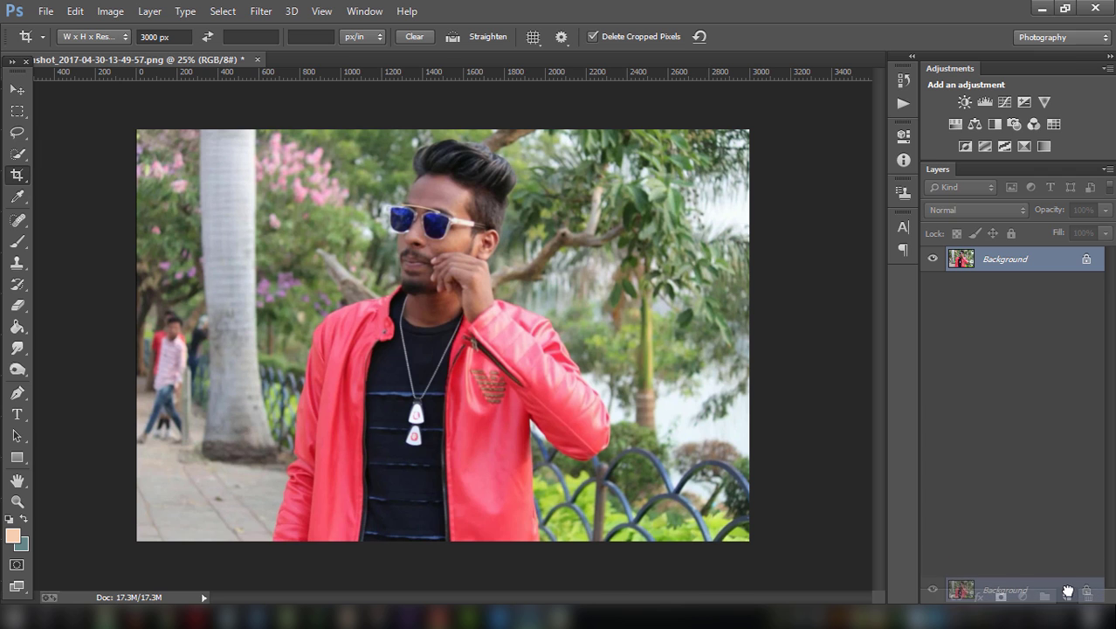
- Camera Raw the copy: Whites +21, Highlights -13, Shadows +70, Contrast +35, Clarity +51, Vibrance +53
{"action": "left_click", "coordinate": [261, 11]}
{"action": "left_click", "coordinate": [298, 108]}
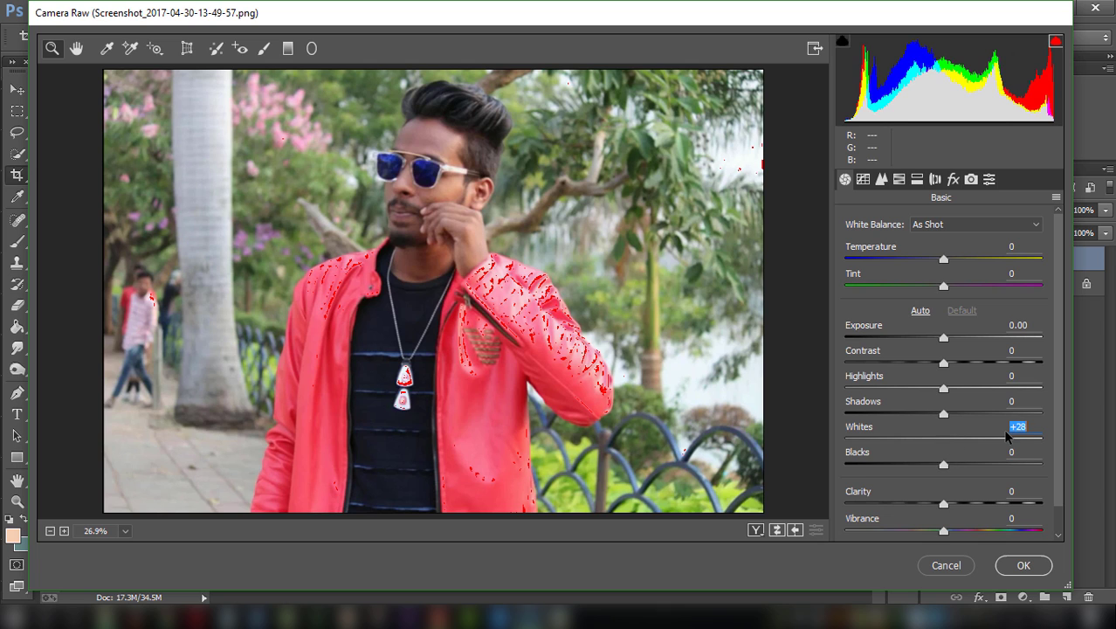
{"action": "mouse_move", "coordinate": [943, 438]}
{"action": "left_mouse_down"}
{"action": "mouse_move", "coordinate": [966, 437]}
{"action": "mouse_move", "coordinate": [986, 414]}
{"action": "mouse_move", "coordinate": [1015, 414]}
{"action": "left_mouse_up"}
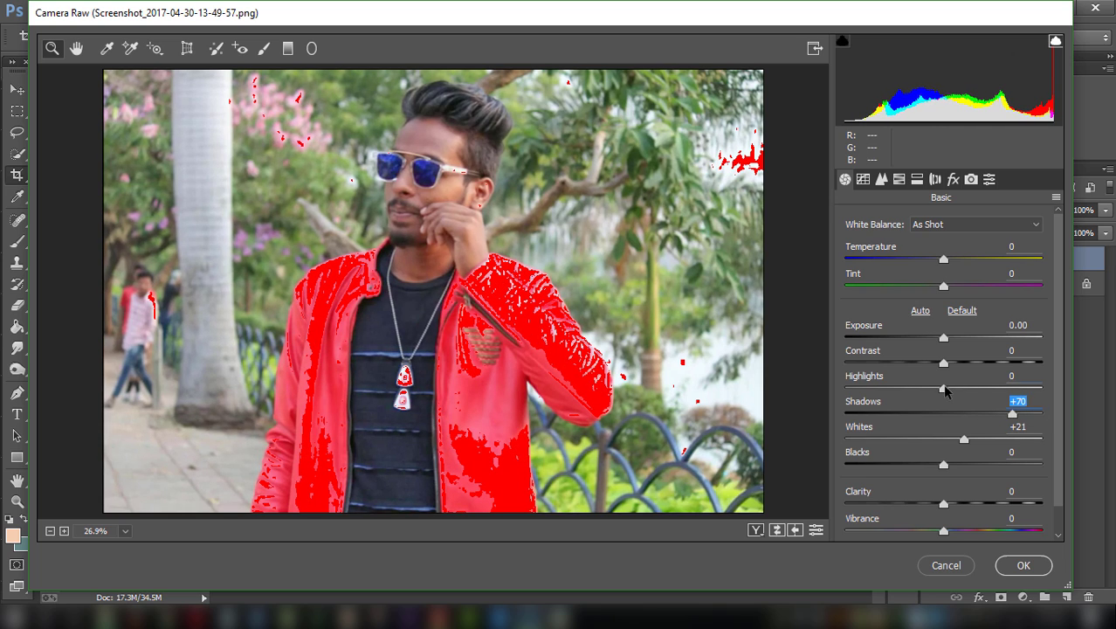
{"action": "mouse_move", "coordinate": [946, 388]}
{"action": "left_mouse_down"}
{"action": "mouse_move", "coordinate": [933, 386]}
{"action": "mouse_move", "coordinate": [977, 364]}
{"action": "left_mouse_up"}
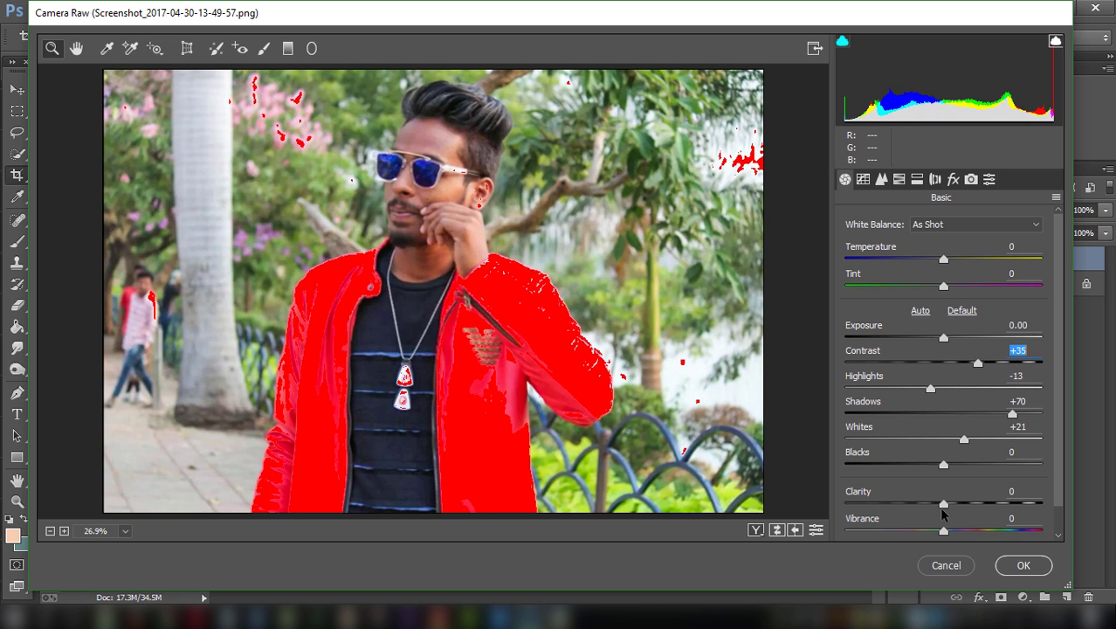
{"action": "scroll", "coordinate": [926, 524], "scroll_direction": "down", "scroll_amount": 1}
{"action": "left_click_drag", "start_coordinate": [944, 473], "coordinate": [991, 473]}
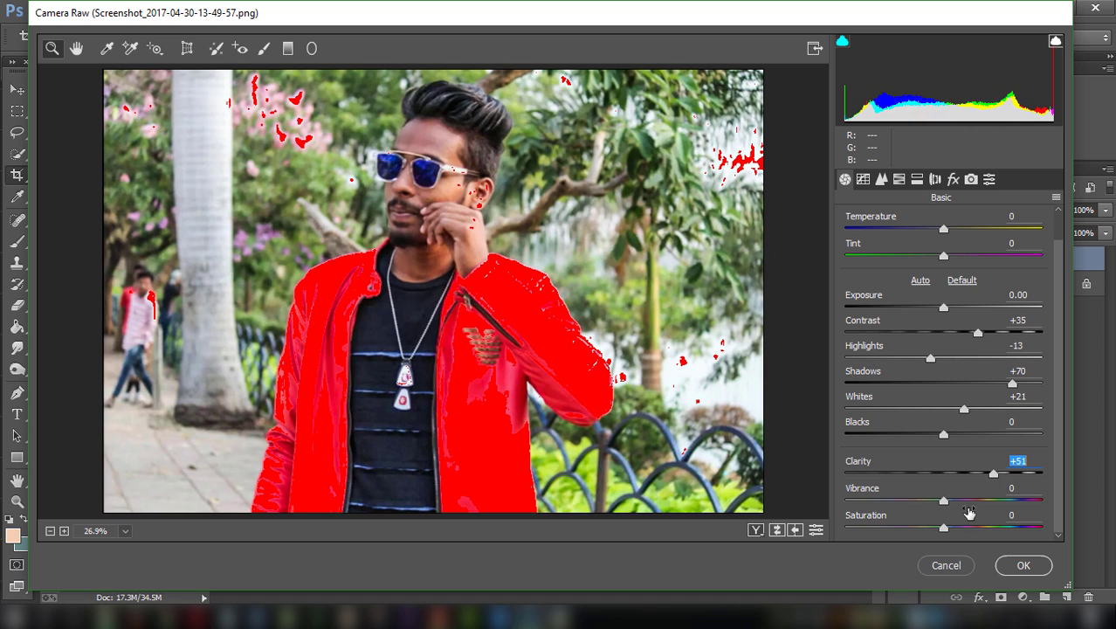
{"action": "left_click_drag", "start_coordinate": [945, 500], "coordinate": [999, 499]}
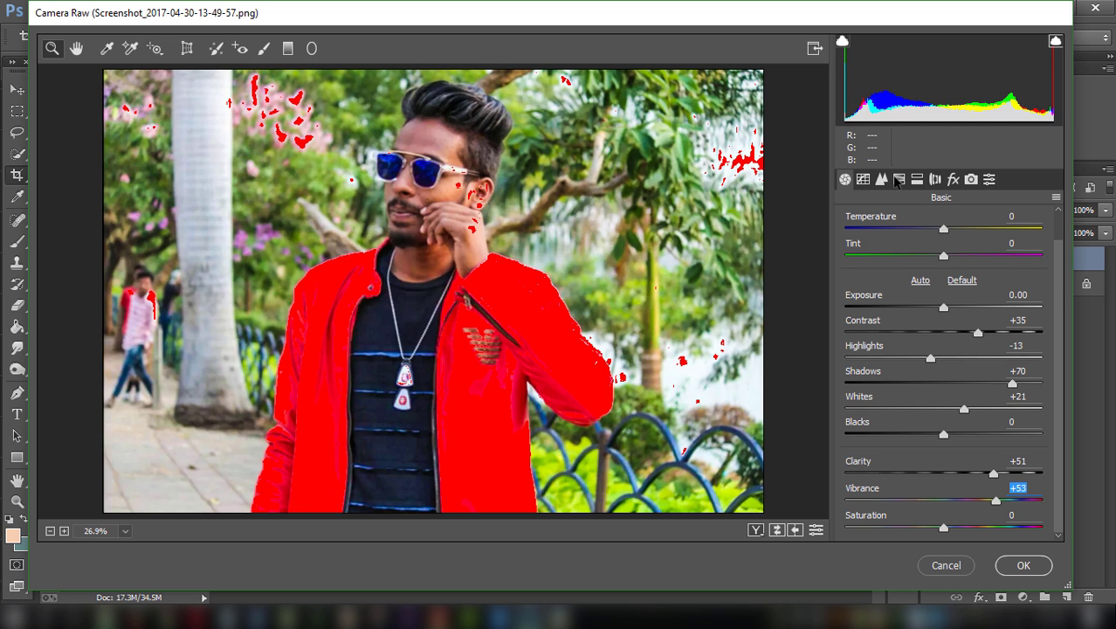
{"action": "left_click", "coordinate": [1024, 565]}
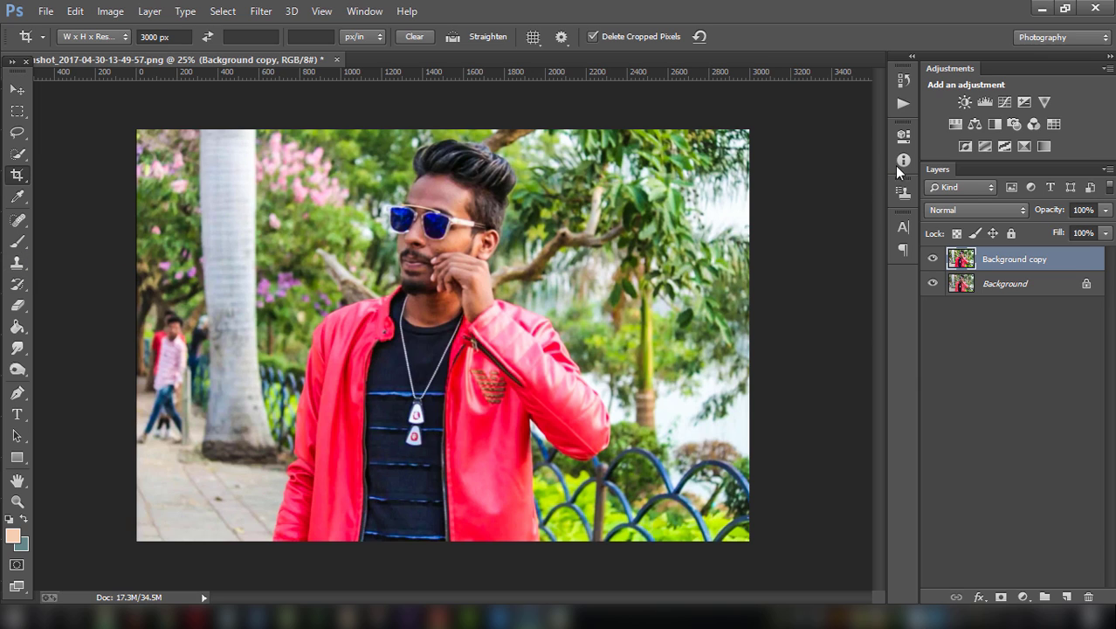
- Set the copy to 37% opacity, flatten both layers, then duplicate the new Background
{"action": "left_click", "coordinate": [1106, 210]}
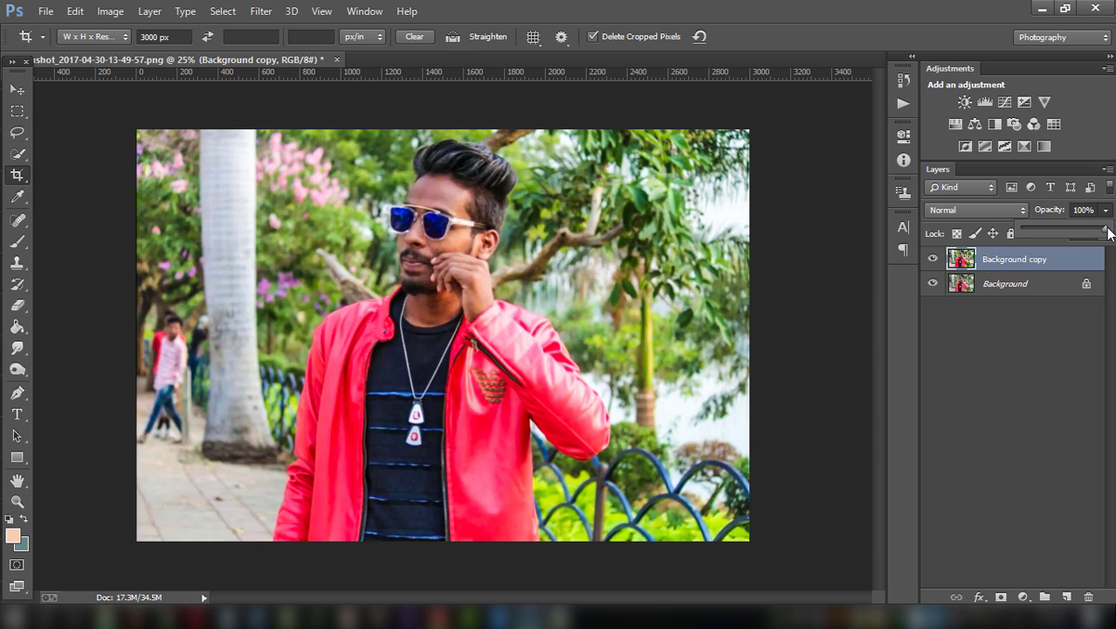
{"action": "left_click_drag", "start_coordinate": [1108, 230], "coordinate": [1075, 231]}
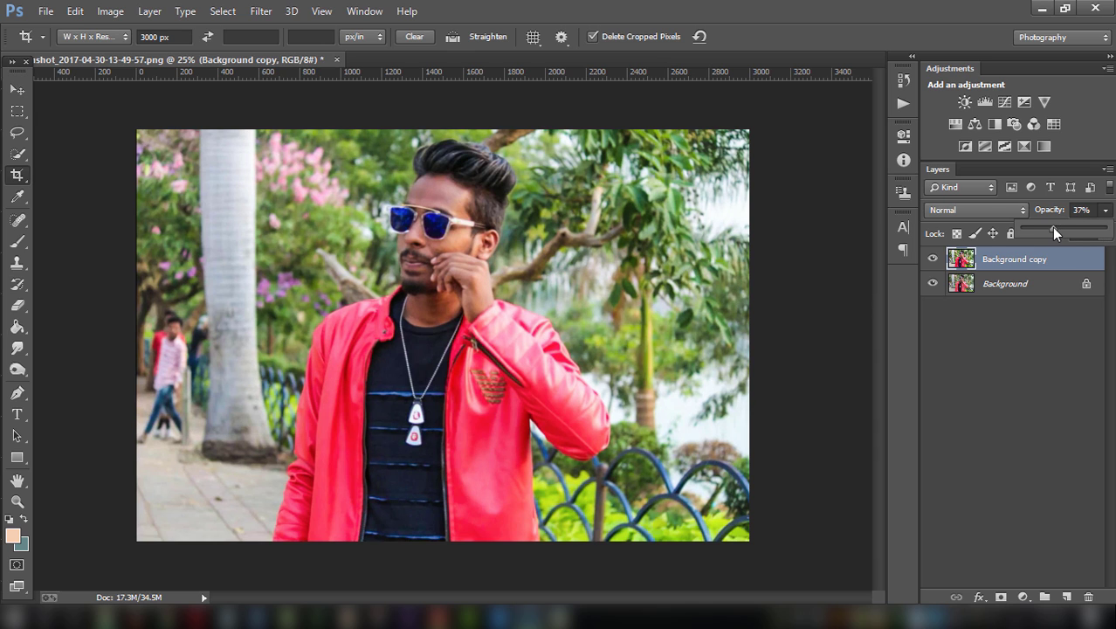
{"action": "left_click", "coordinate": [1004, 284], "text": "shift"}
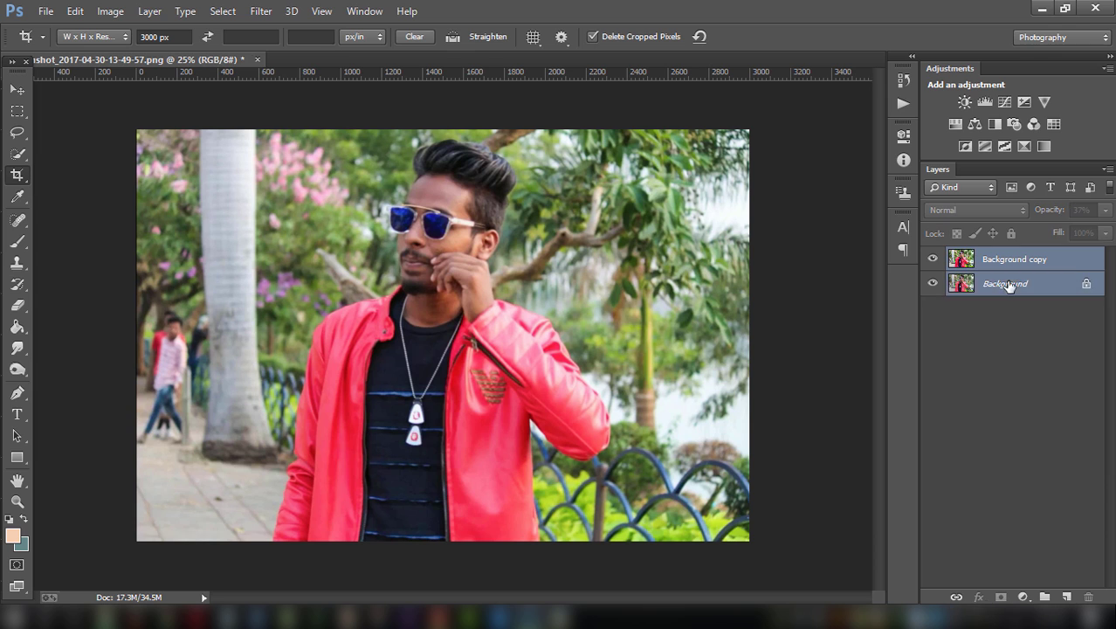
{"action": "right_click", "coordinate": [1007, 288]}
{"action": "left_click", "coordinate": [953, 419]}
{"action": "left_click_drag", "start_coordinate": [1024, 262], "coordinate": [1068, 597]}
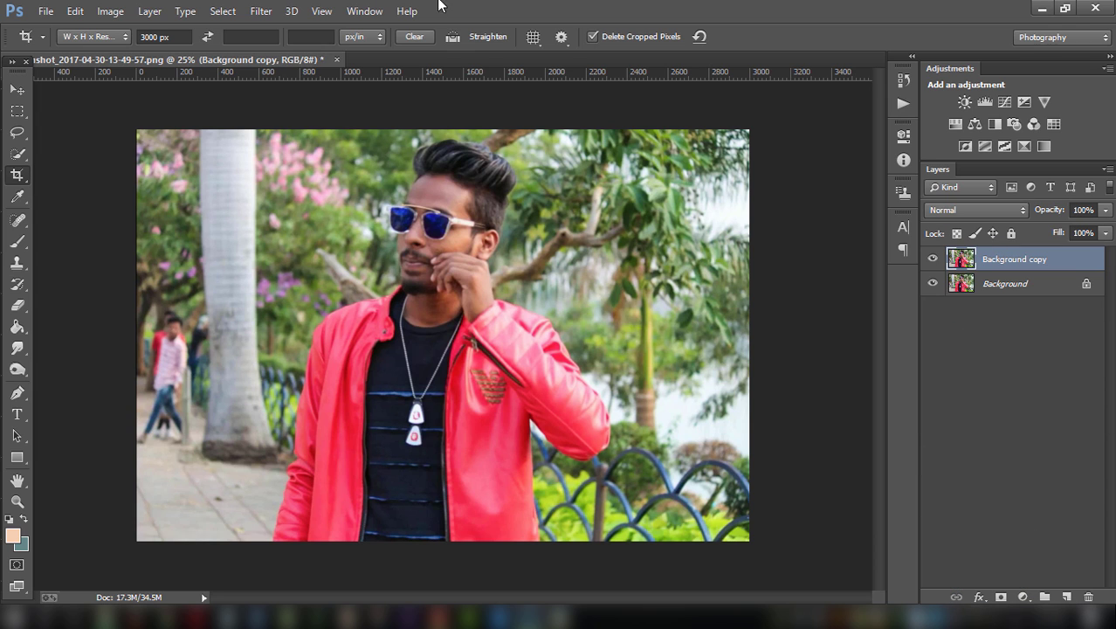
- Camera Raw the copy: Clarity +14, Vibrance +69, Blacks -63, Shadows +79, Highlights -85, Contrast -22
{"action": "left_click", "coordinate": [261, 10]}
{"action": "left_click", "coordinate": [283, 106]}
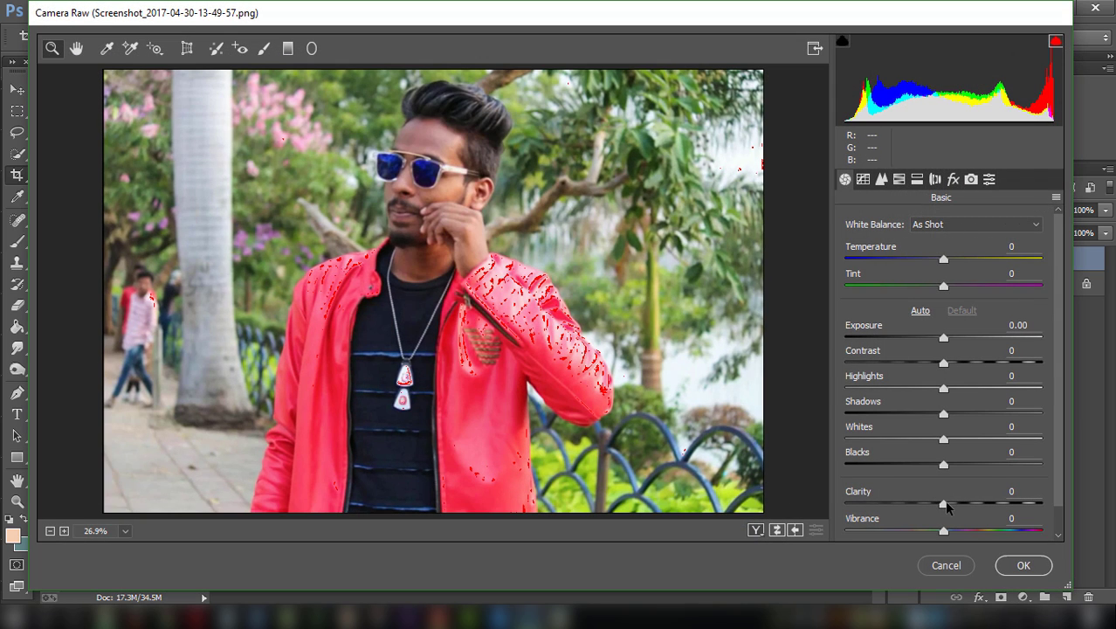
{"action": "left_click_drag", "start_coordinate": [945, 504], "coordinate": [958, 504]}
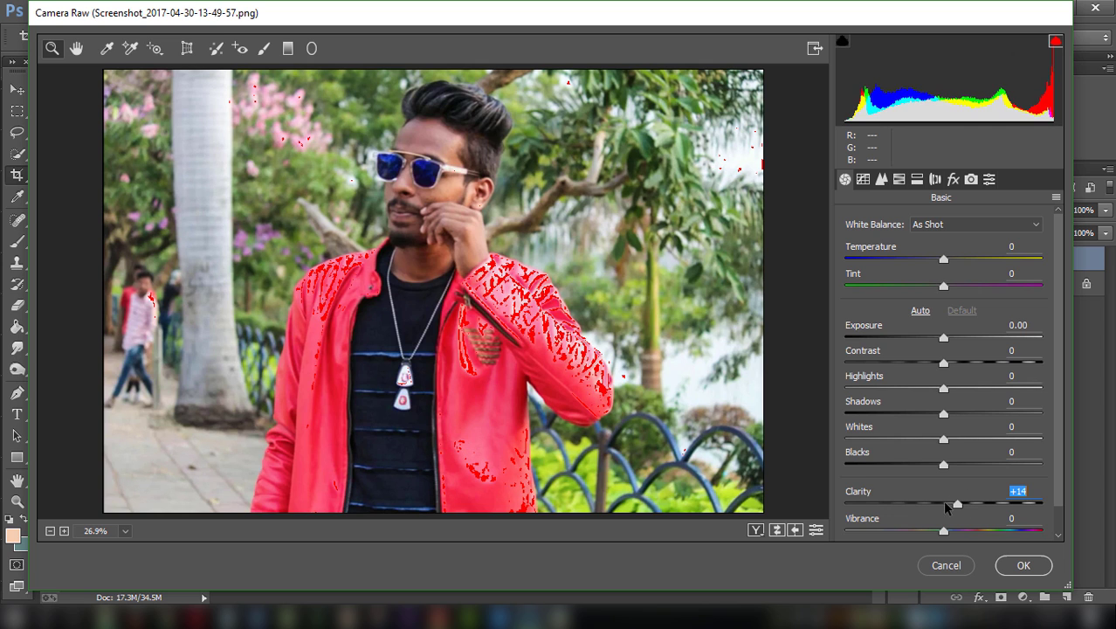
{"action": "scroll", "coordinate": [945, 503], "scroll_direction": "down", "scroll_amount": 1}
{"action": "left_click_drag", "start_coordinate": [944, 500], "coordinate": [1011, 500]}
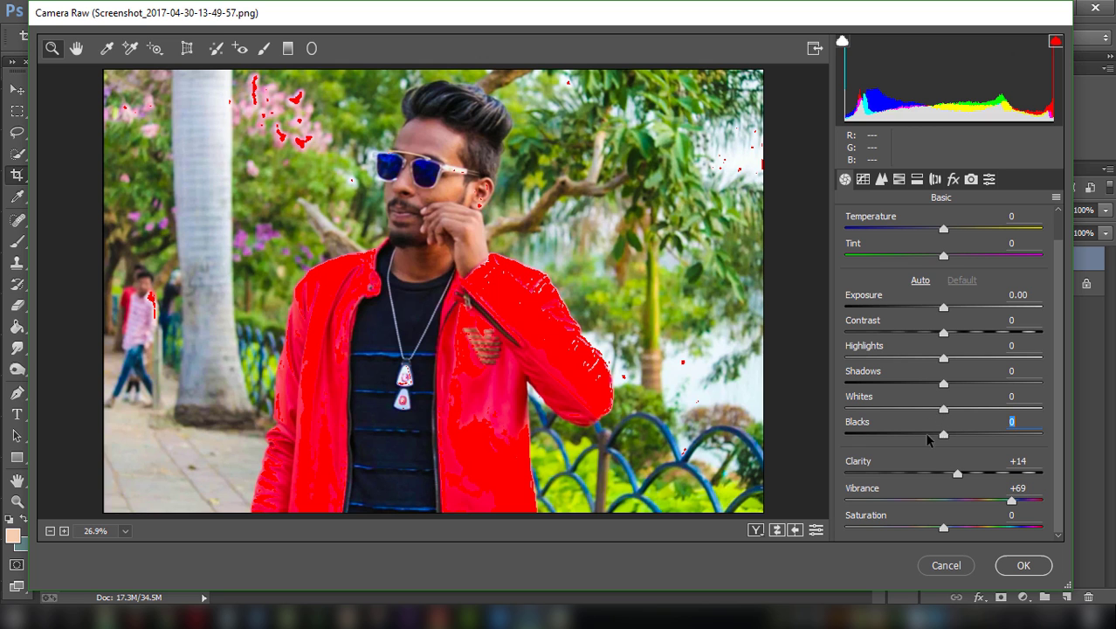
{"action": "mouse_move", "coordinate": [944, 433]}
{"action": "left_mouse_down"}
{"action": "mouse_move", "coordinate": [870, 435]}
{"action": "mouse_move", "coordinate": [882, 435]}
{"action": "left_mouse_up"}
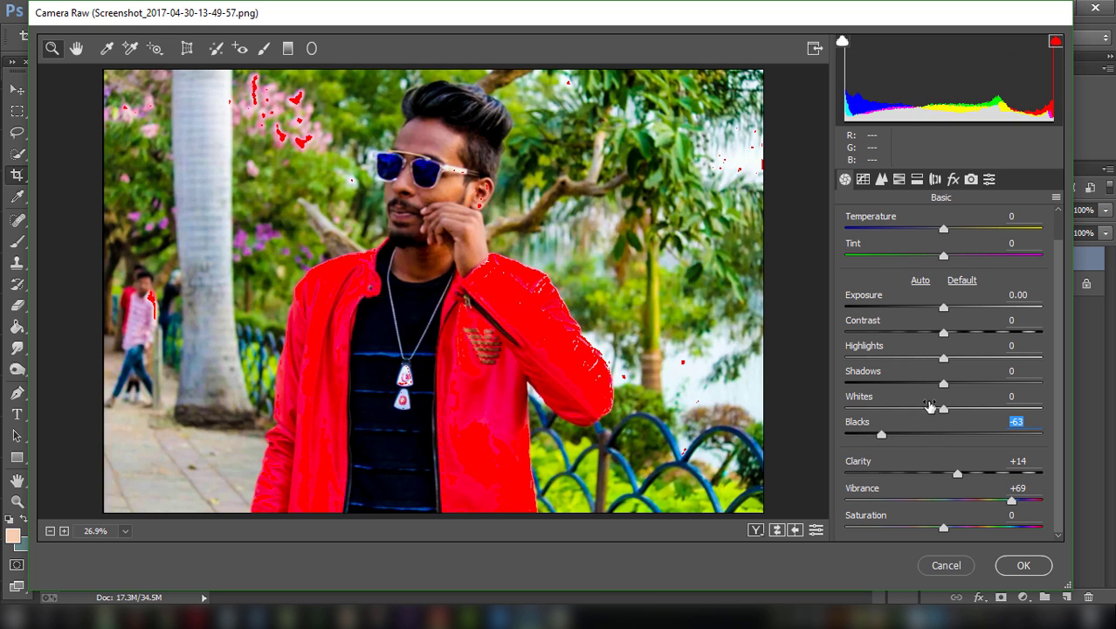
{"action": "left_click_drag", "start_coordinate": [944, 383], "coordinate": [1023, 382]}
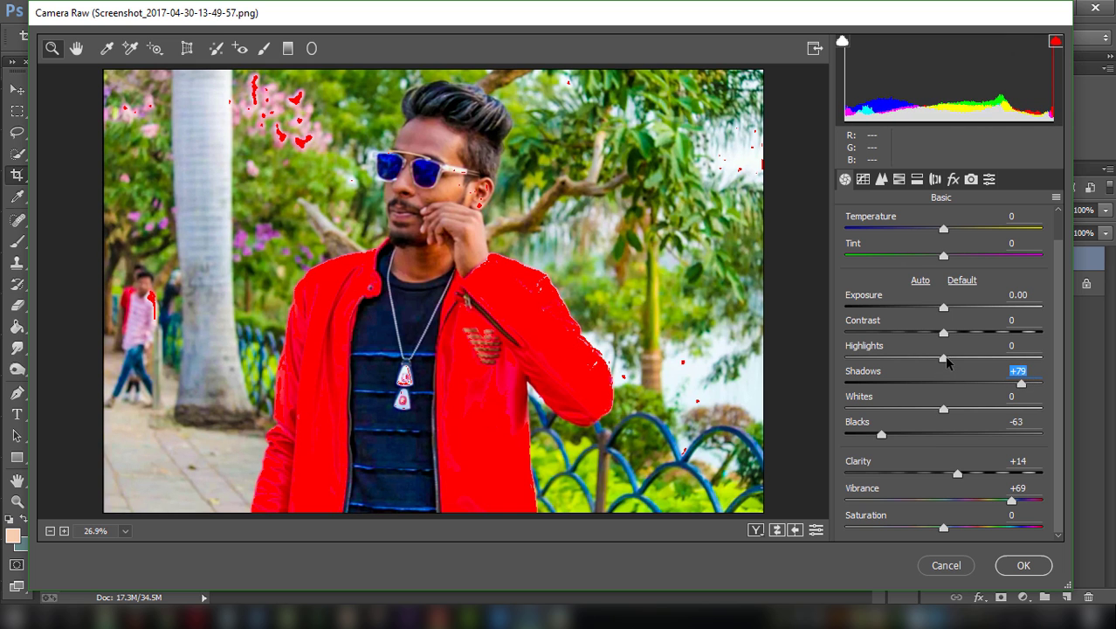
{"action": "left_click_drag", "start_coordinate": [943, 358], "coordinate": [861, 359]}
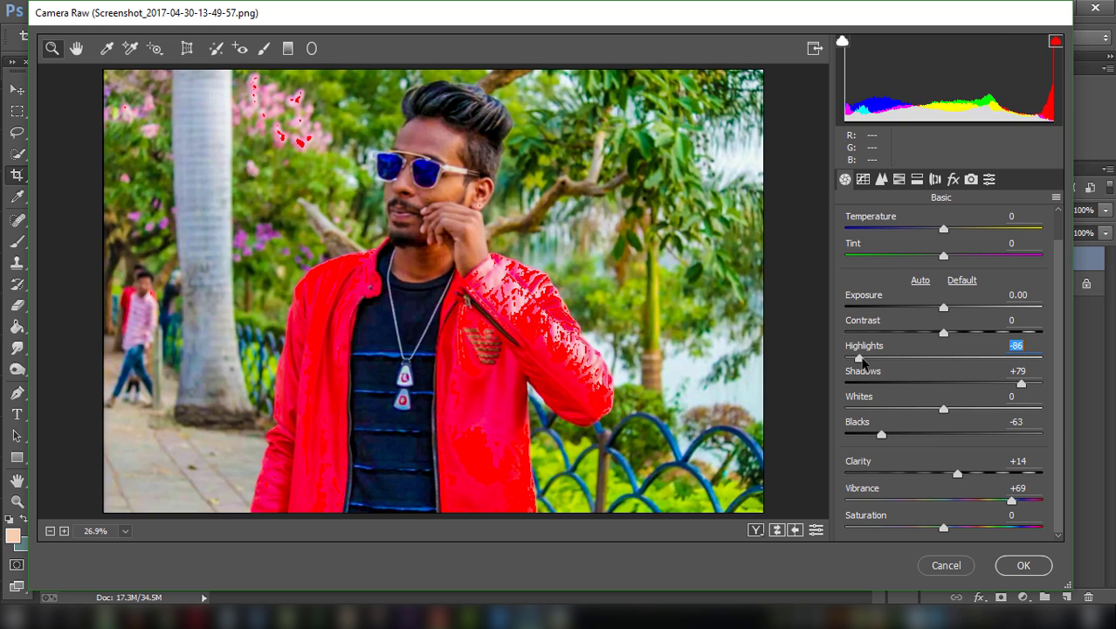
{"action": "mouse_move", "coordinate": [945, 332]}
{"action": "left_mouse_down"}
{"action": "mouse_move", "coordinate": [922, 333]}
{"action": "mouse_move", "coordinate": [931, 333]}
{"action": "left_mouse_up"}
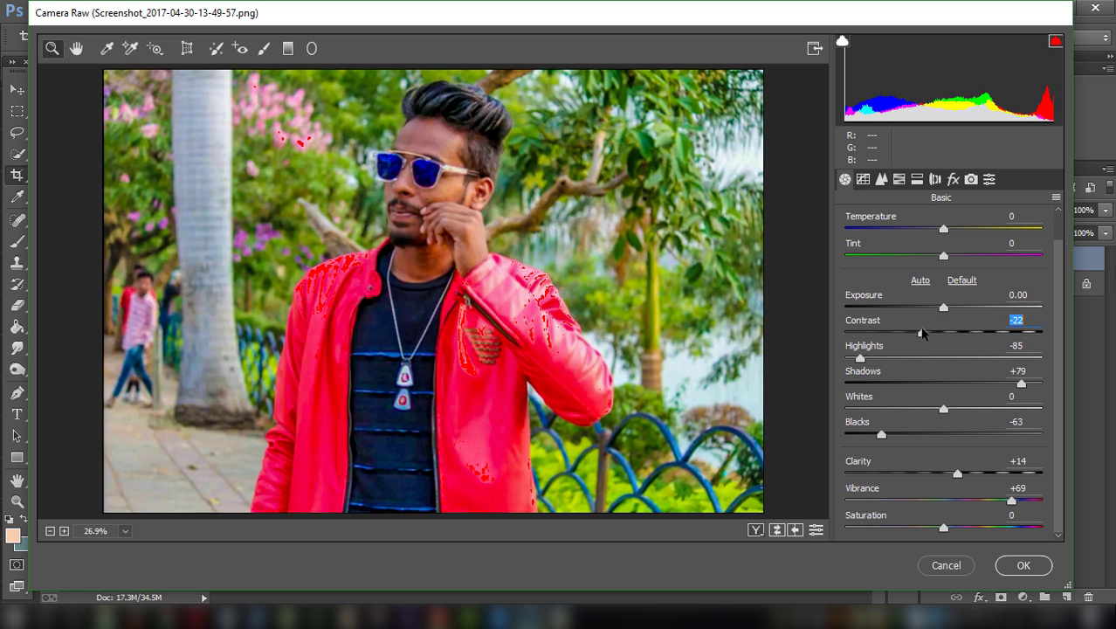
{"action": "left_click", "coordinate": [1023, 567]}
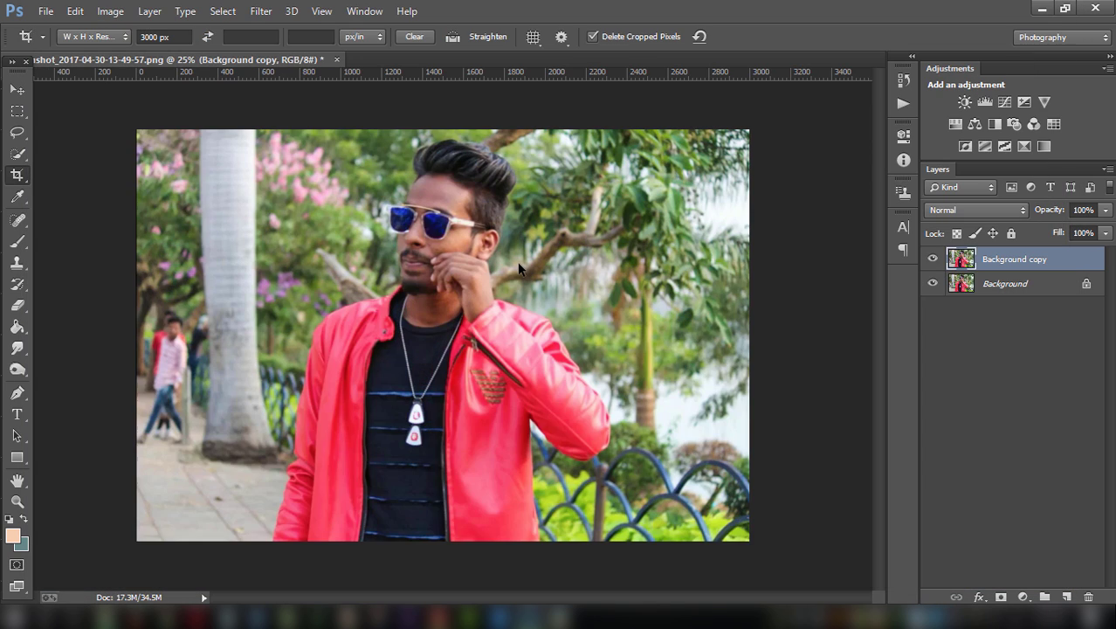
- Erase parts of the Background copy, then flatten both layers into Background
{"action": "left_click", "coordinate": [18, 305]}
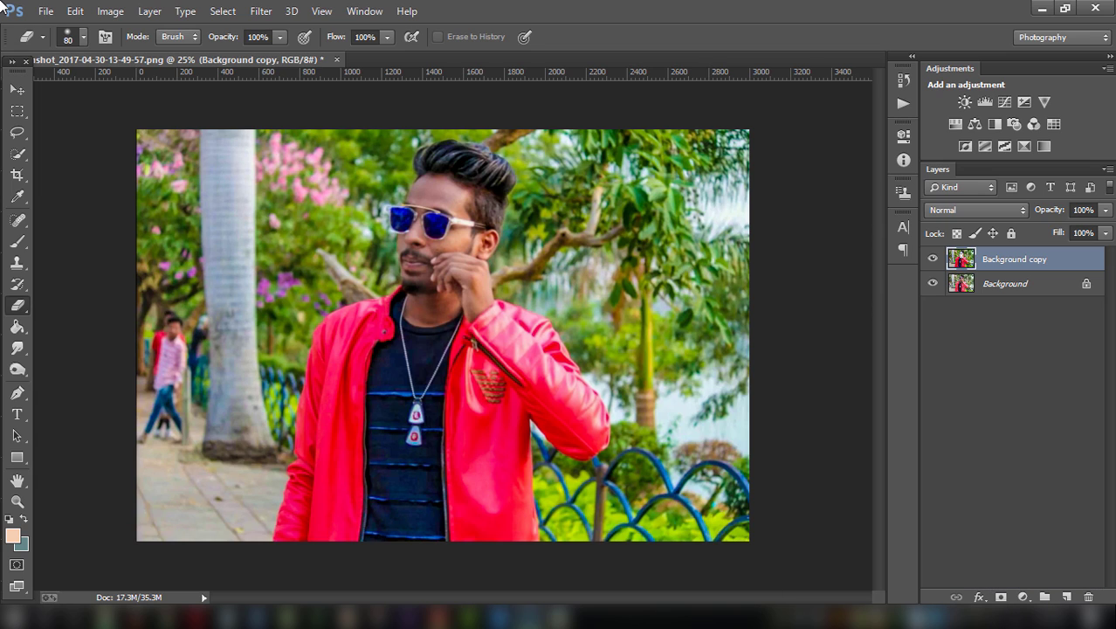
{"action": "left_click", "coordinate": [1009, 286], "text": "shift"}
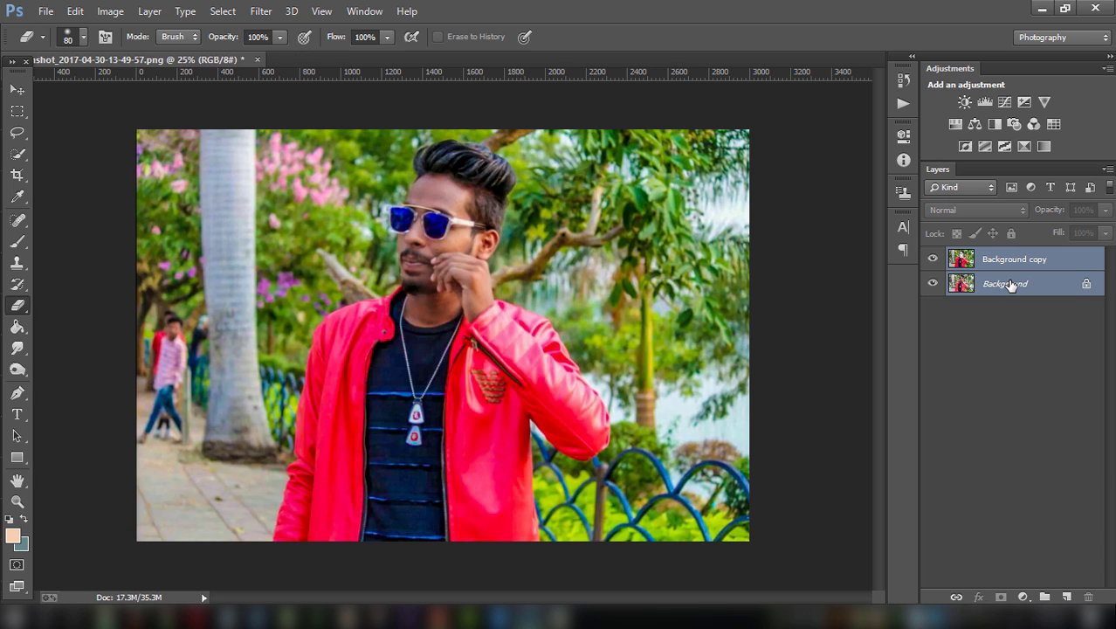
{"action": "right_click", "coordinate": [1009, 286]}
{"action": "left_click", "coordinate": [994, 417]}
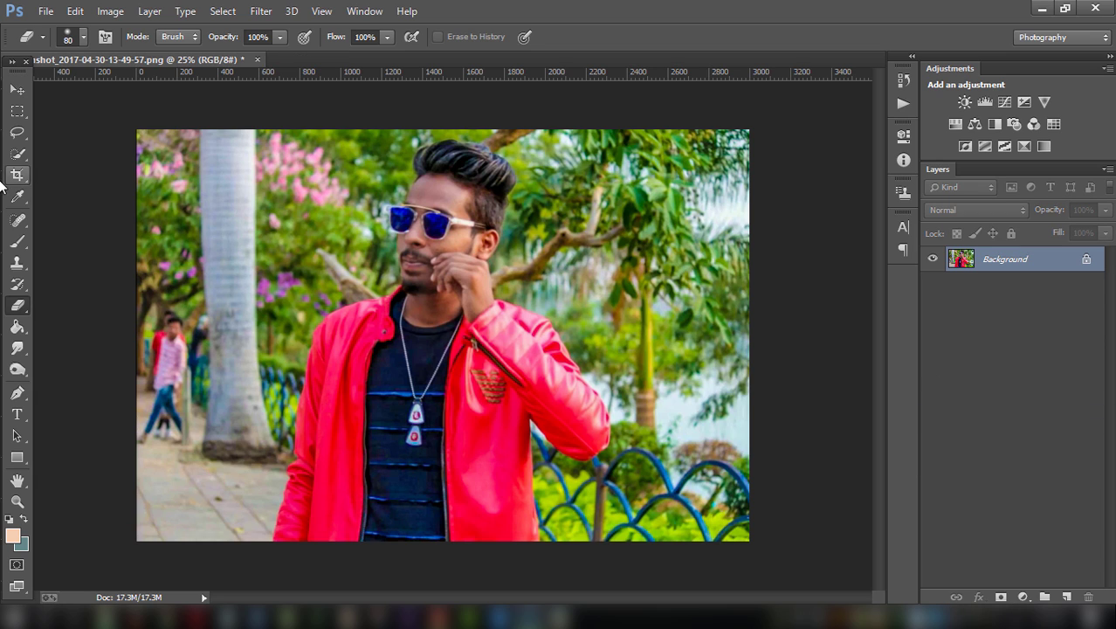
- Zoom in and remove the dark mole on the man's face with the Spot Healing Brush
{"action": "left_click", "coordinate": [16, 153]}
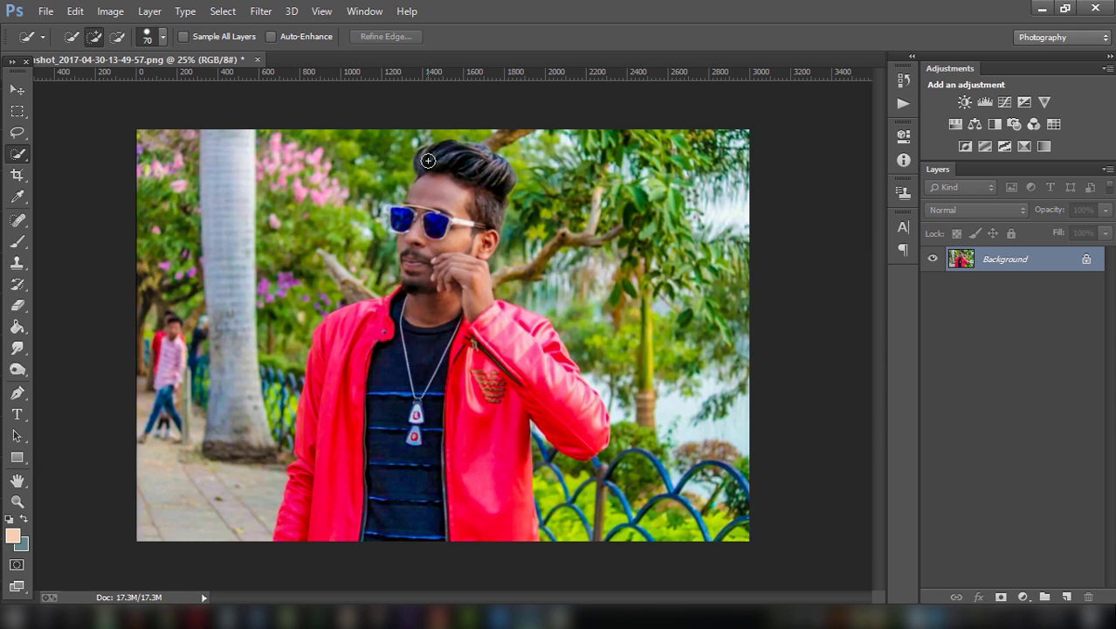
{"action": "key", "text": "ctrl+plus"}
{"action": "key", "text": "ctrl+plus"}
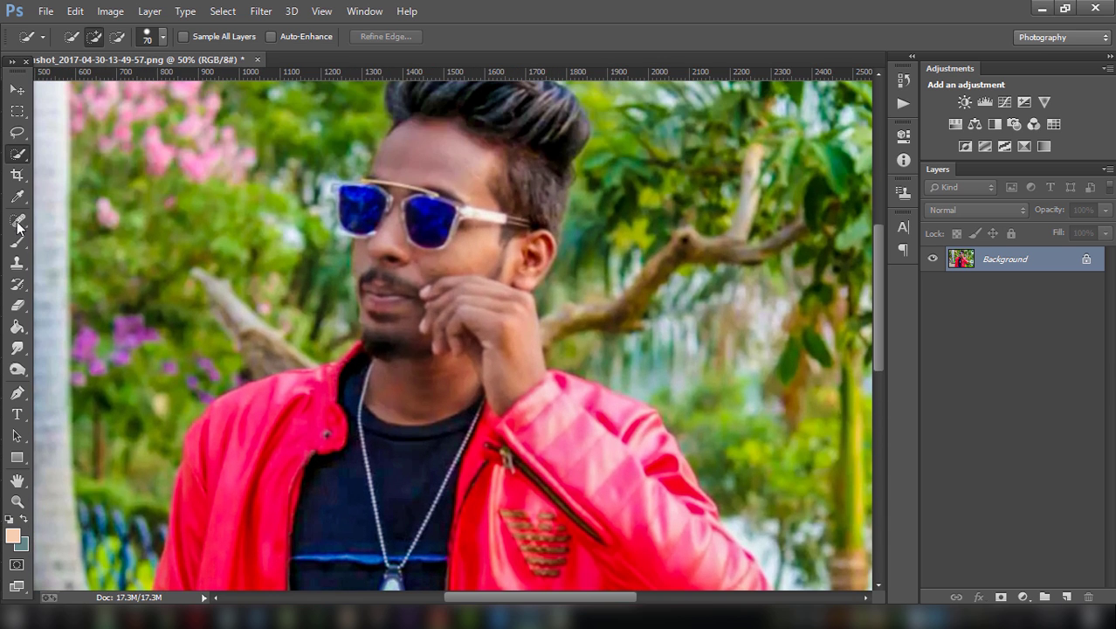
{"action": "left_click", "coordinate": [17, 222]}
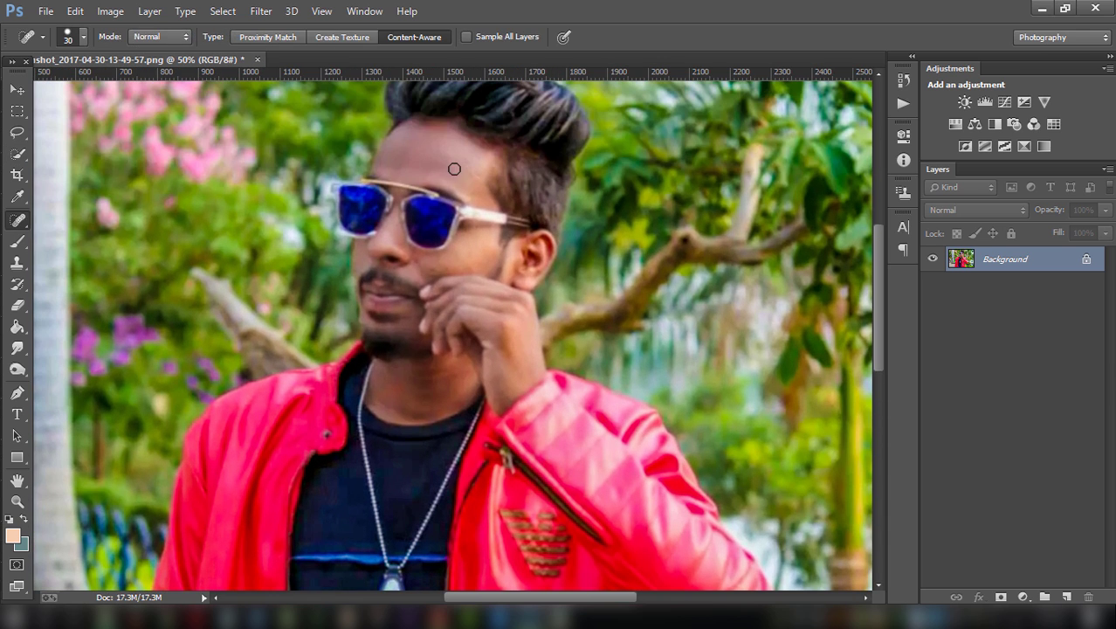
{"action": "left_click", "coordinate": [438, 273]}
{"action": "scroll", "coordinate": [389, 389], "scroll_direction": "up", "scroll_amount": 2}
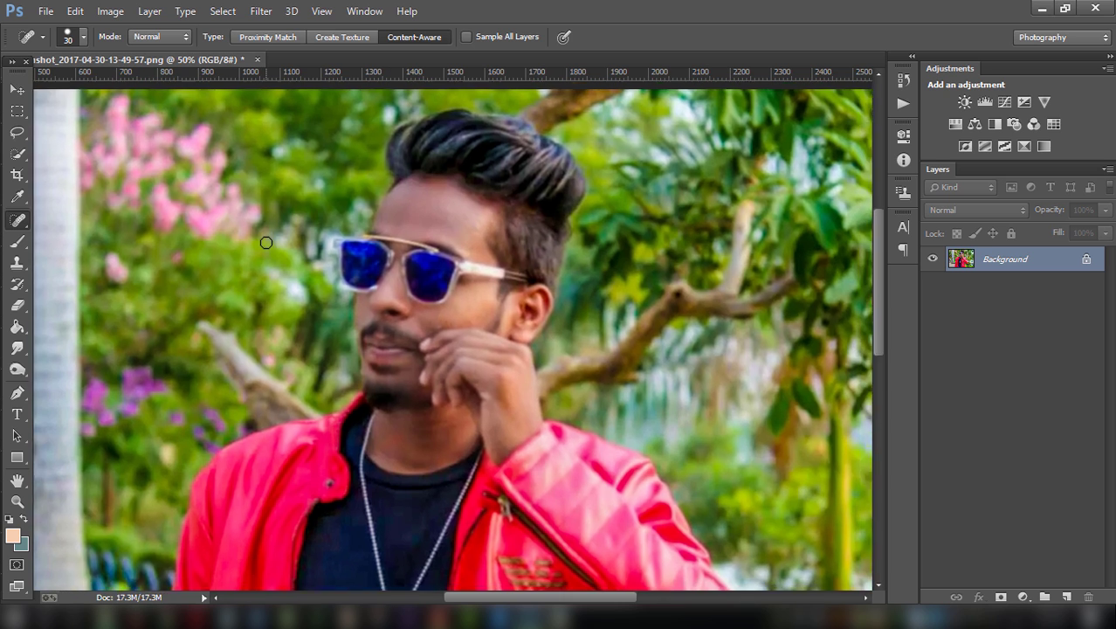
{"action": "key", "text": "ctrl+minus"}
{"action": "key", "text": "ctrl+minus"}
- Apply Shadows/Highlights with the Shadows Amount reduced to 3%
{"action": "left_click", "coordinate": [110, 11]}
{"action": "mouse_move", "coordinate": [134, 52]}
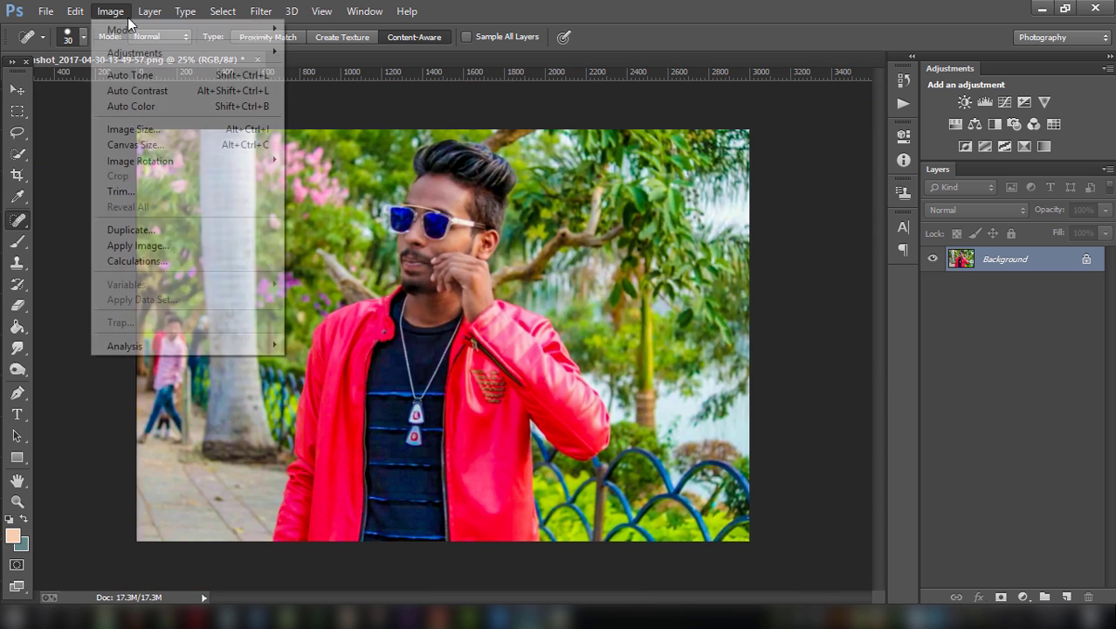
{"action": "left_click", "coordinate": [363, 323]}
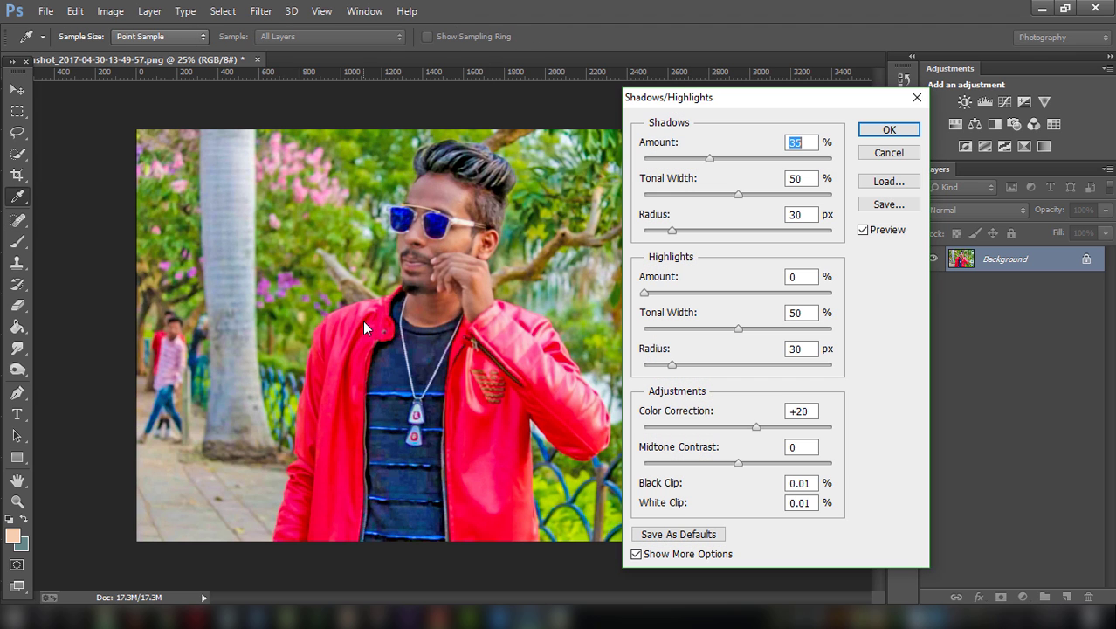
{"action": "left_click_drag", "start_coordinate": [673, 159], "coordinate": [647, 158]}
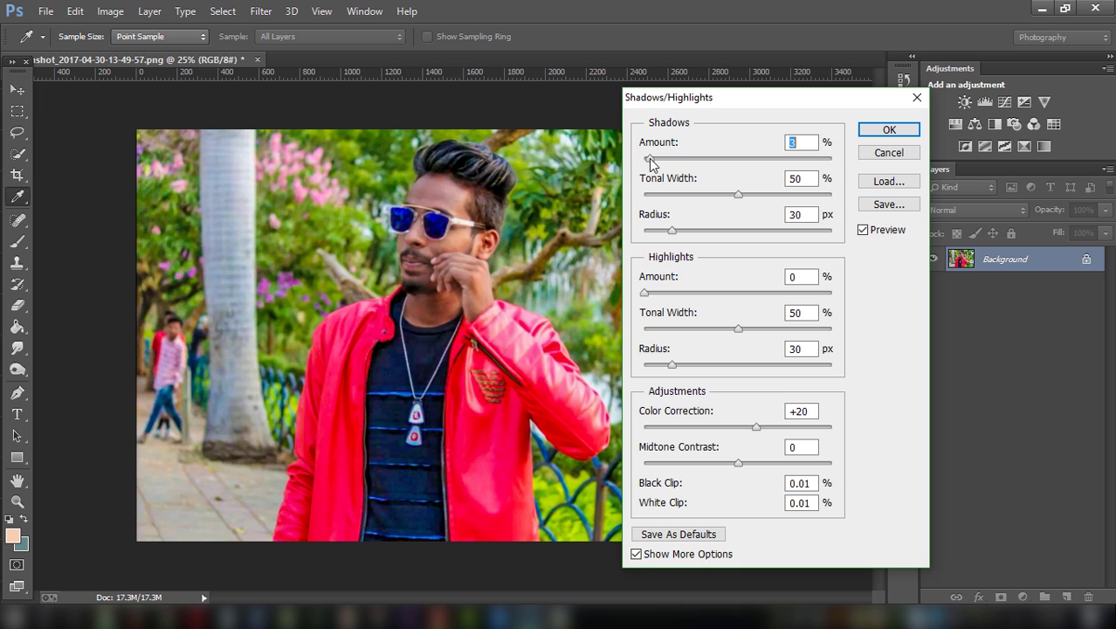
{"action": "left_click", "coordinate": [884, 131]}
- Quick-select the man, starting from his hair down his body
{"action": "key", "text": "j"}
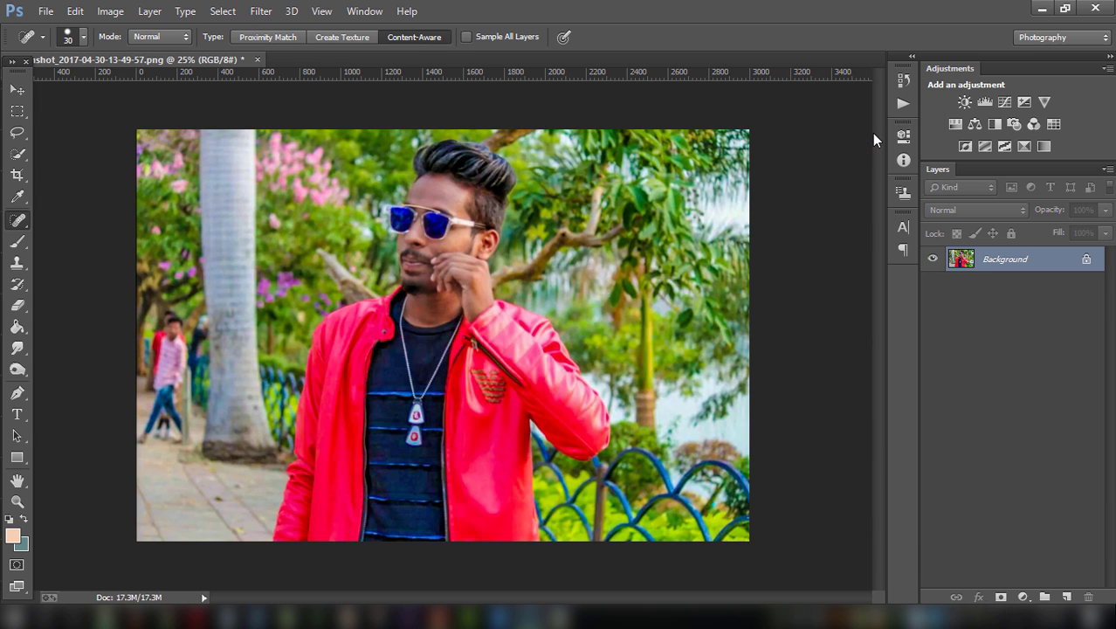
{"action": "left_click", "coordinate": [25, 154]}
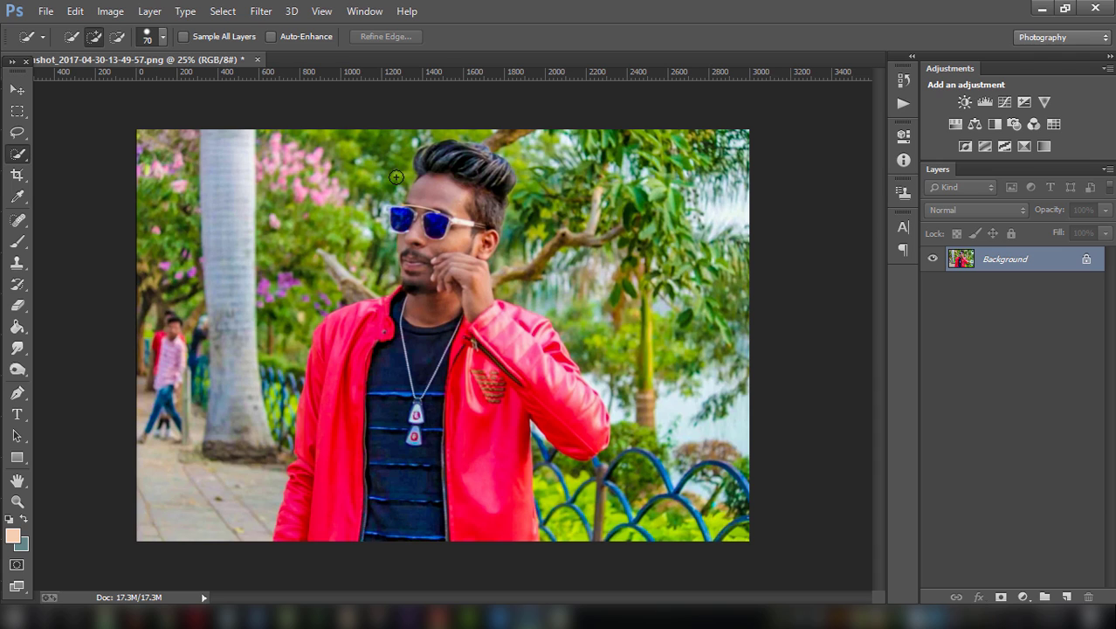
{"action": "mouse_move", "coordinate": [426, 162]}
{"action": "left_mouse_down"}
{"action": "mouse_move", "coordinate": [475, 155]}
{"action": "mouse_move", "coordinate": [401, 219]}
{"action": "mouse_move", "coordinate": [288, 485]}
{"action": "mouse_move", "coordinate": [309, 513]}
{"action": "mouse_move", "coordinate": [487, 486]}
{"action": "mouse_move", "coordinate": [471, 421]}
{"action": "mouse_move", "coordinate": [428, 412]}
{"action": "mouse_move", "coordinate": [477, 366]}
{"action": "mouse_move", "coordinate": [552, 439]}
{"action": "mouse_move", "coordinate": [527, 322]}
{"action": "left_mouse_up"}
{"action": "key", "text": "ctrl+plus"}
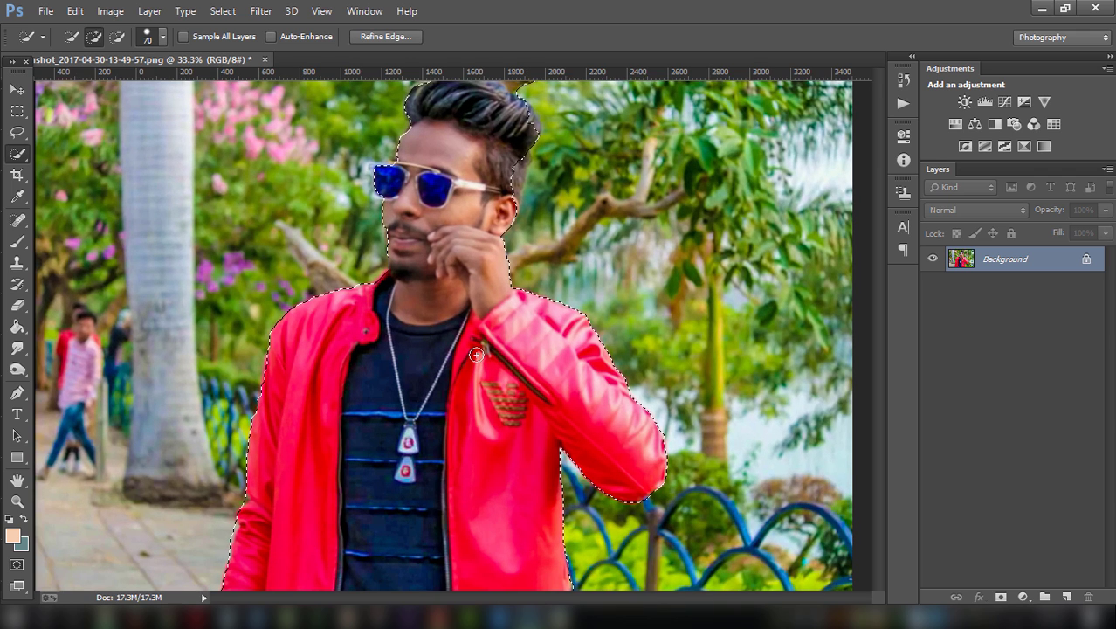
{"action": "scroll", "coordinate": [516, 166], "scroll_direction": "up", "scroll_amount": 3}
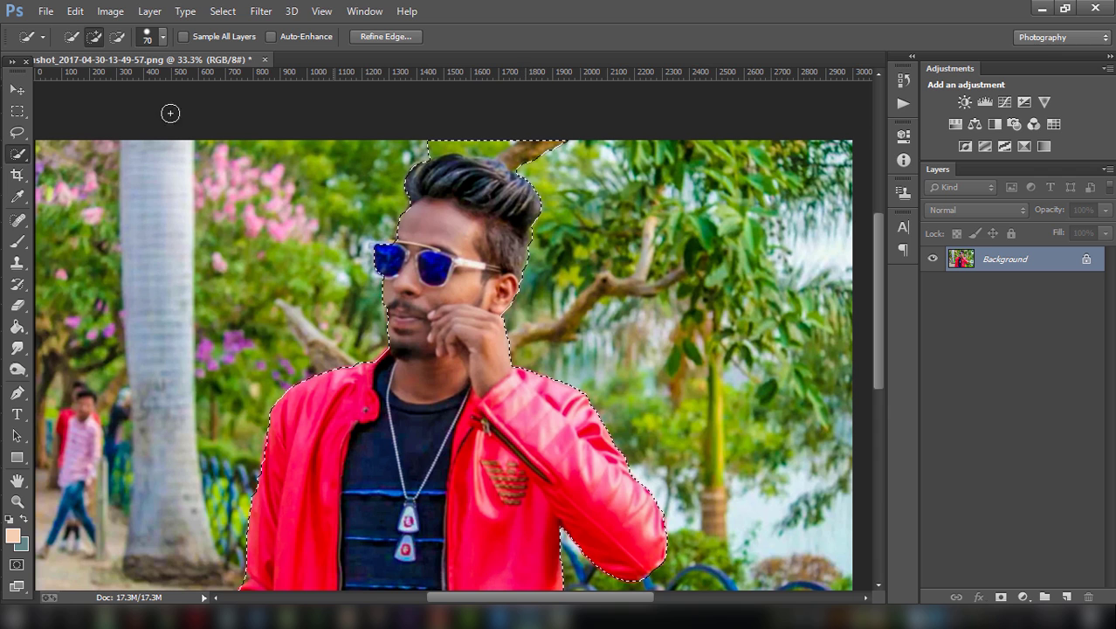
- Refine the selection: remove the branch above his hair, add the left lens and frame
{"action": "left_click", "coordinate": [117, 36]}
{"action": "left_click_drag", "start_coordinate": [558, 167], "coordinate": [458, 140]}
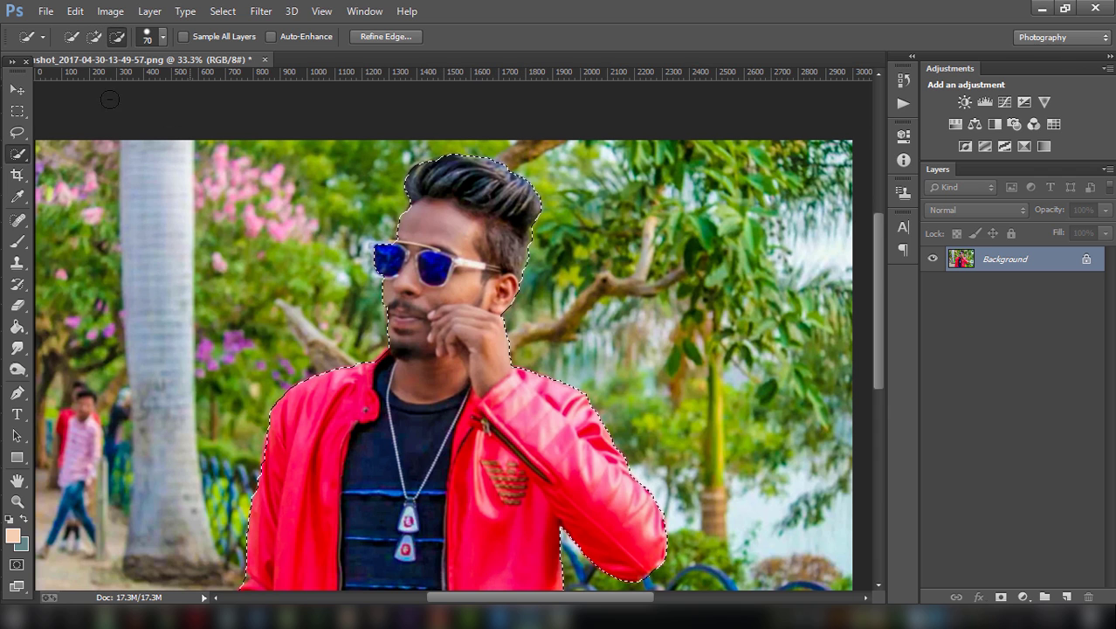
{"action": "scroll", "coordinate": [622, 458], "scroll_direction": "up", "scroll_amount": 1}
{"action": "key", "text": "bracketleft"}
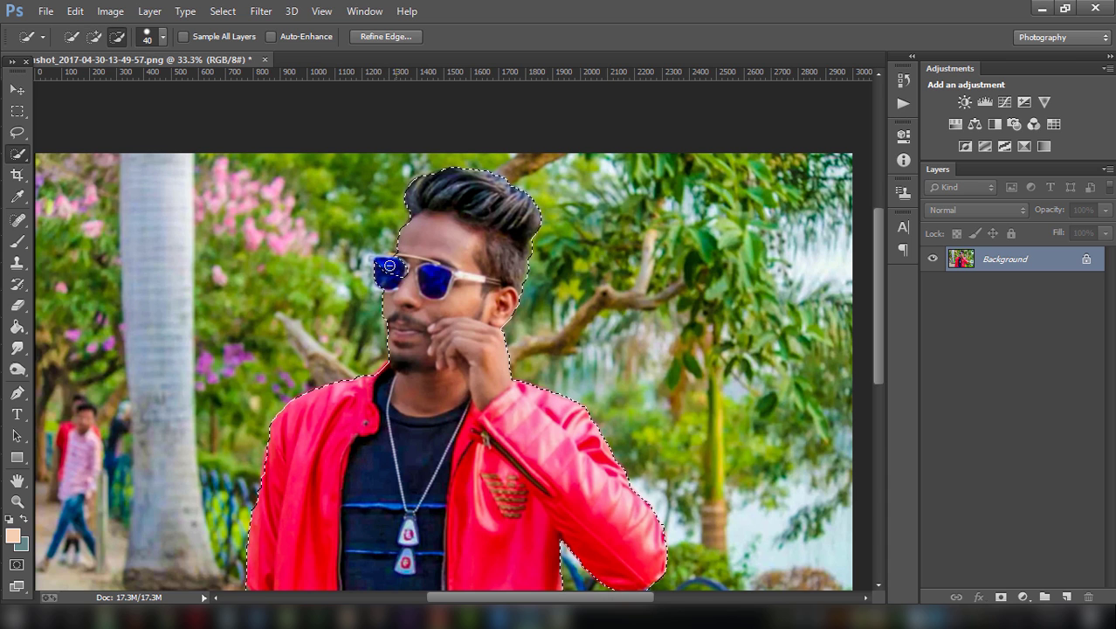
{"action": "left_click", "coordinate": [94, 36]}
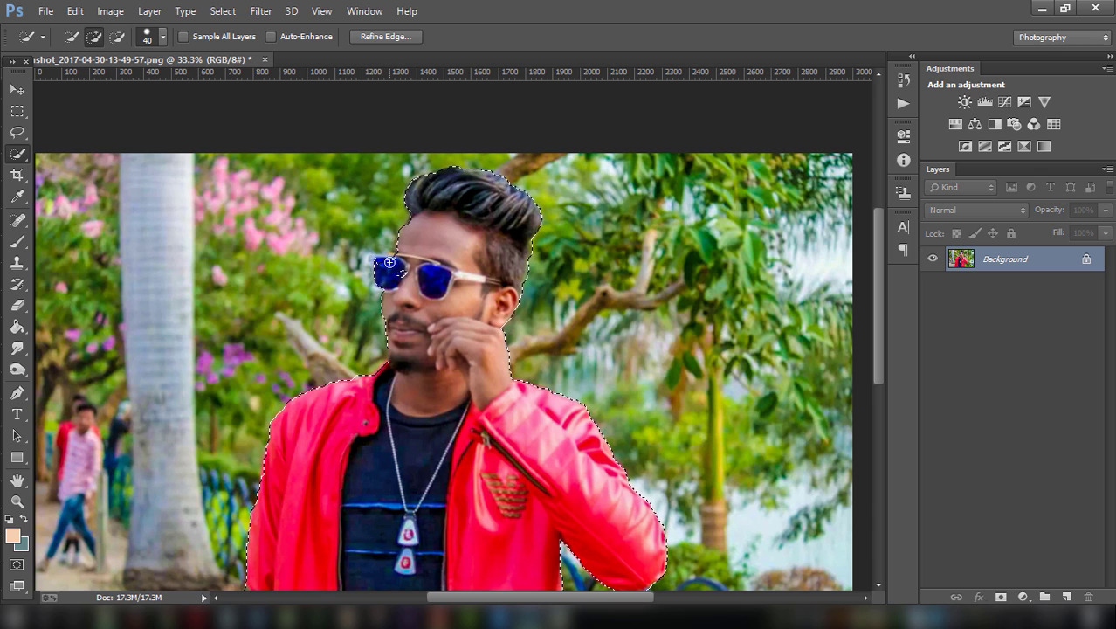
{"action": "left_click_drag", "start_coordinate": [380, 261], "coordinate": [396, 267]}
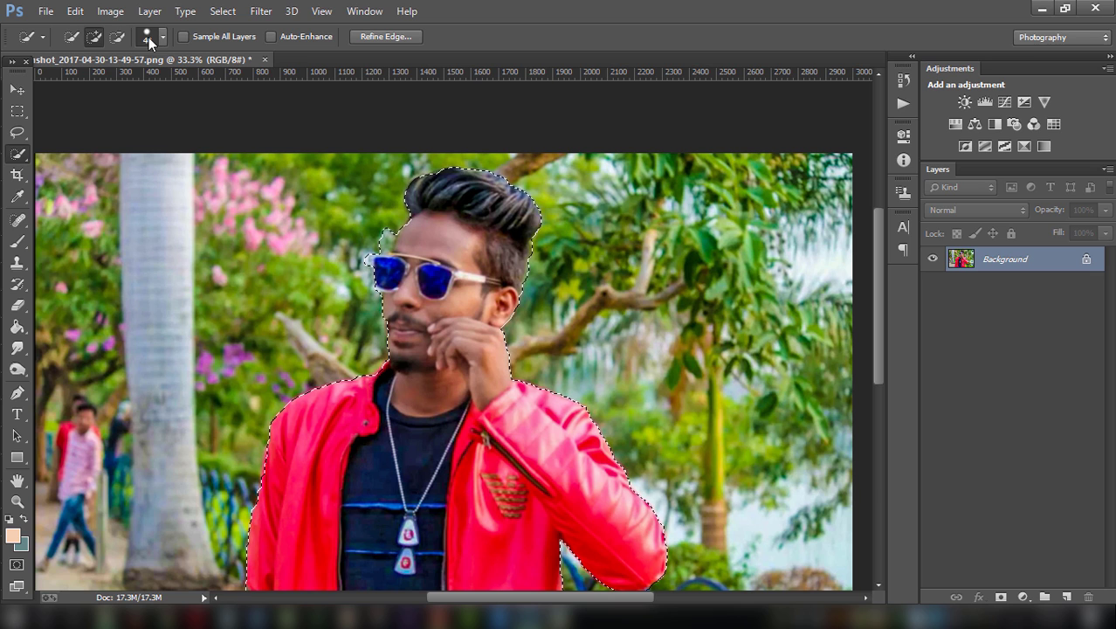
{"action": "left_click", "coordinate": [117, 37]}
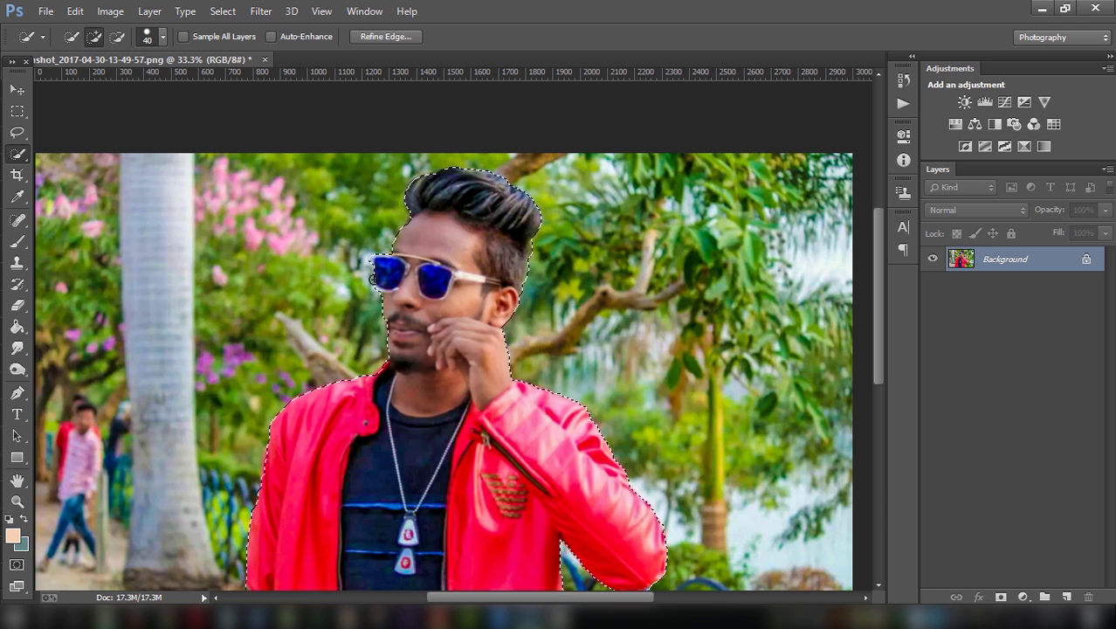
{"action": "scroll", "coordinate": [547, 323], "scroll_direction": "down", "scroll_amount": 1}
{"action": "scroll", "coordinate": [547, 322], "scroll_direction": "down", "scroll_amount": 3}
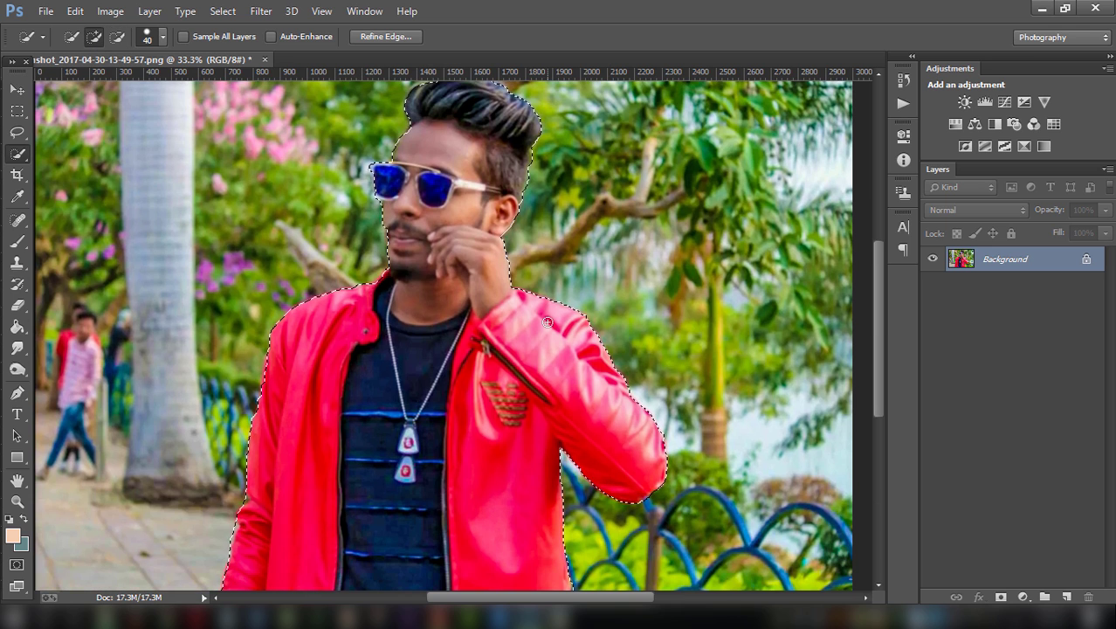
- Extend the selection left of the face and add a layer mask from it
{"action": "left_click", "coordinate": [1001, 596]}
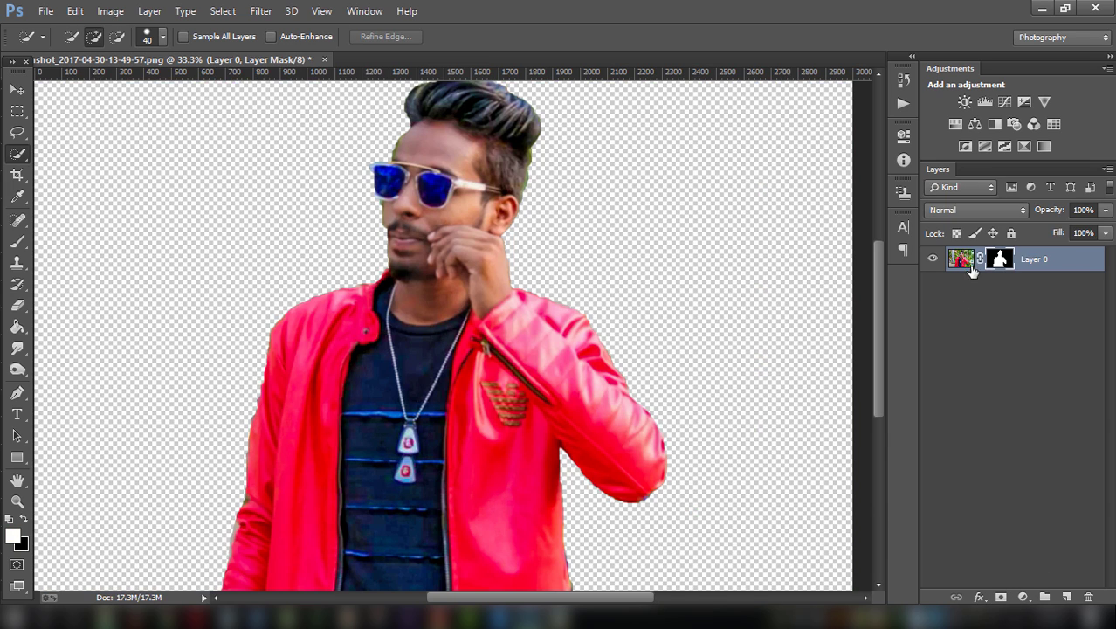
{"action": "key", "text": "ctrl+z"}
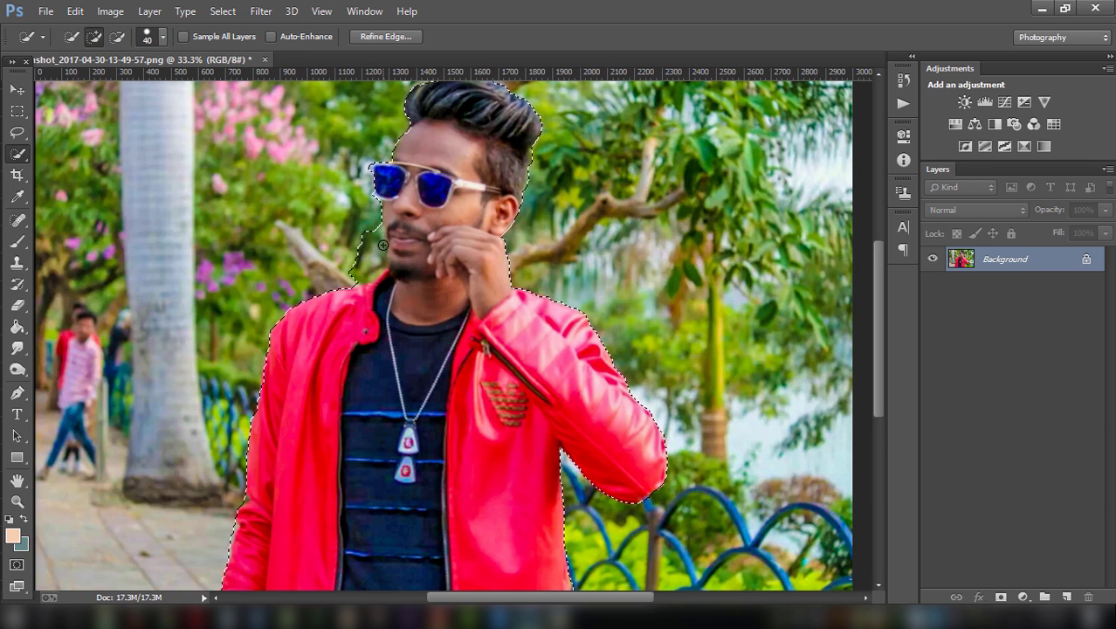
{"action": "left_click_drag", "start_coordinate": [373, 183], "coordinate": [350, 262]}
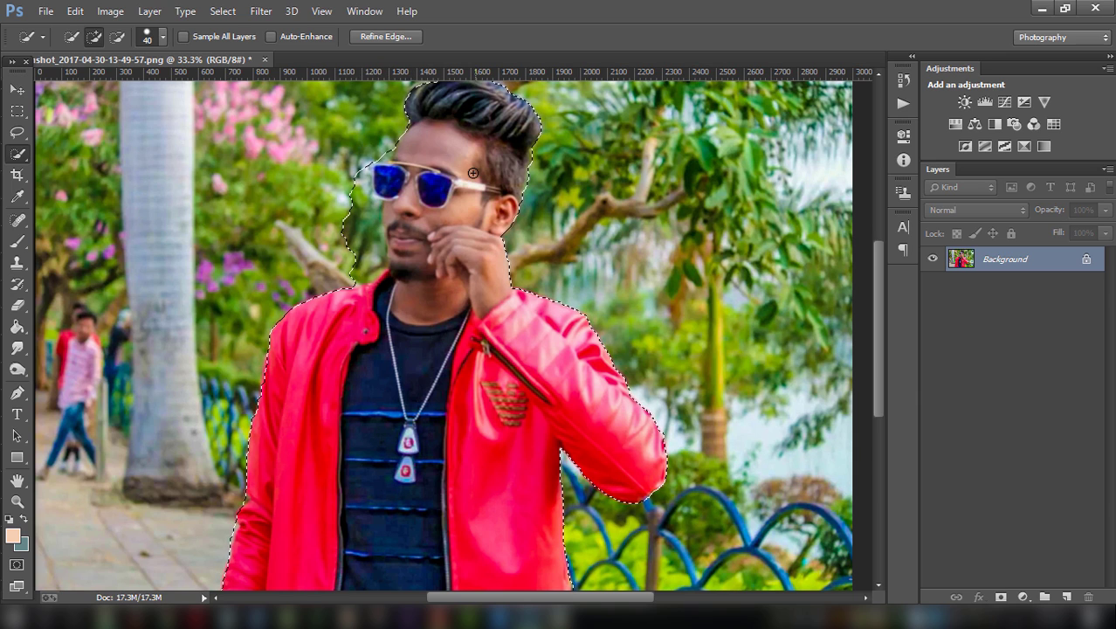
{"action": "scroll", "coordinate": [473, 174], "scroll_direction": "up", "scroll_amount": 2}
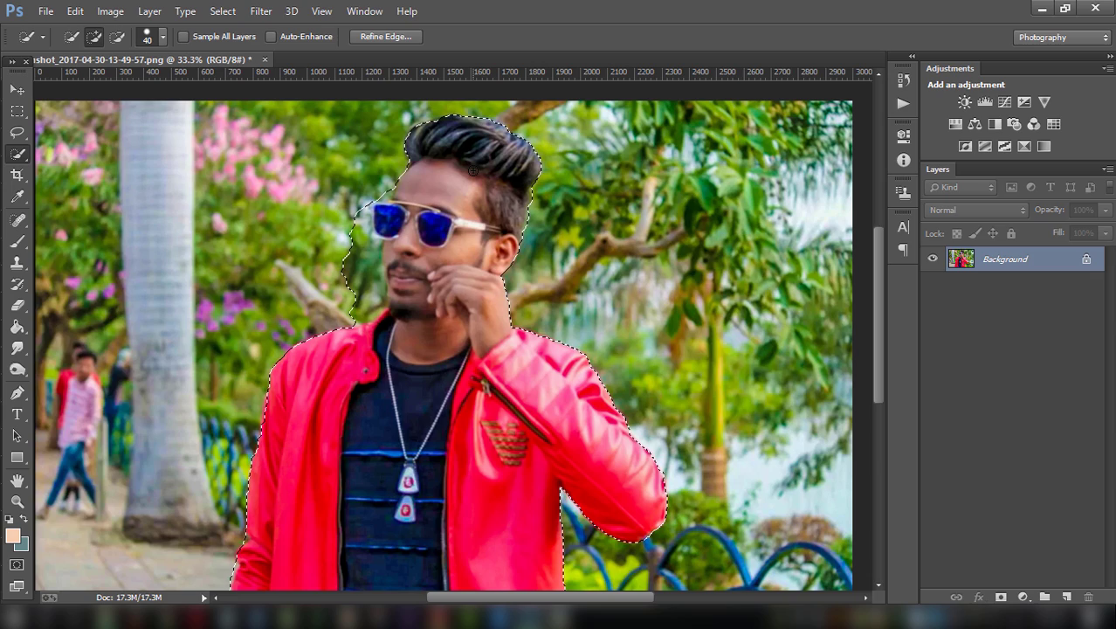
{"action": "left_click", "coordinate": [1002, 597]}
{"action": "key", "text": "ctrl+plus"}
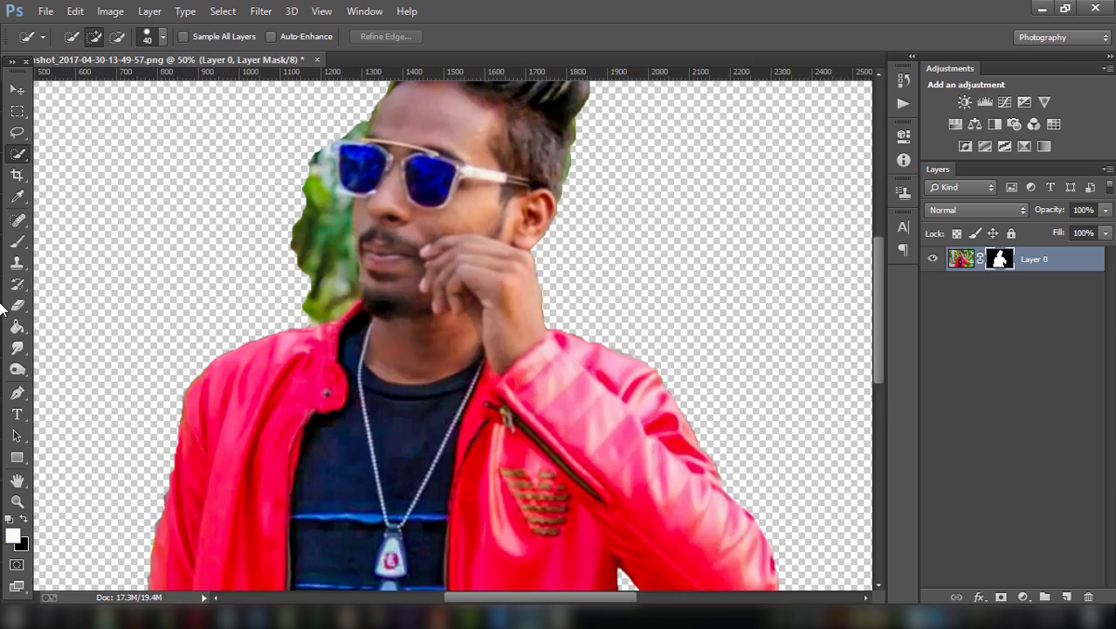
{"action": "key", "text": "ctrl+plus"}
- Start a Pen path beside the leftover leaves, curving it around the top of the hair
{"action": "left_click", "coordinate": [17, 395]}
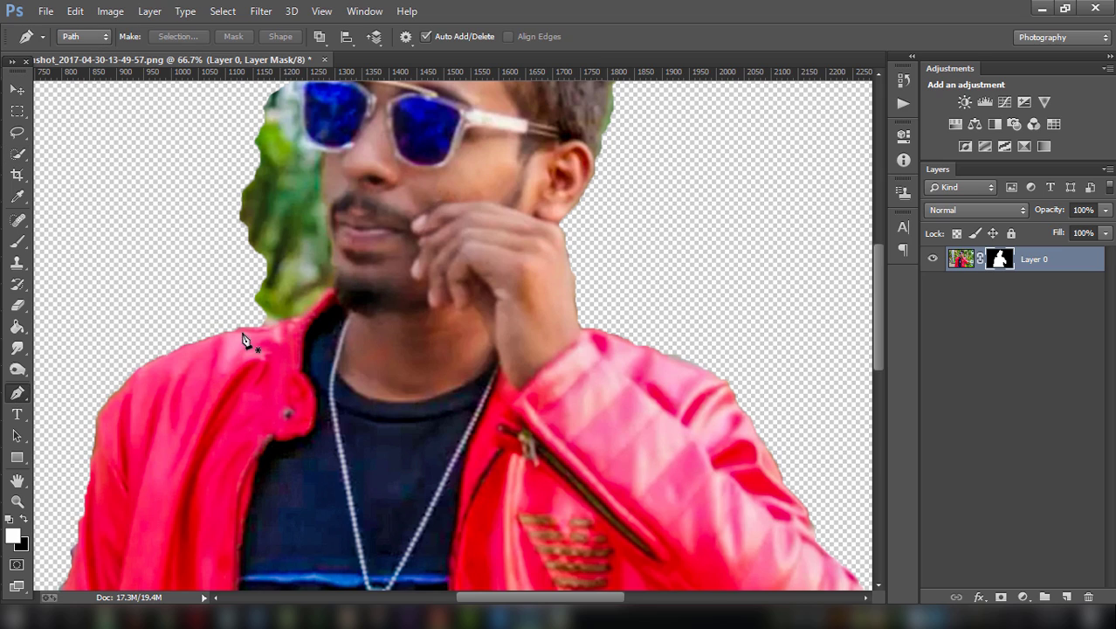
{"action": "left_click", "coordinate": [262, 325]}
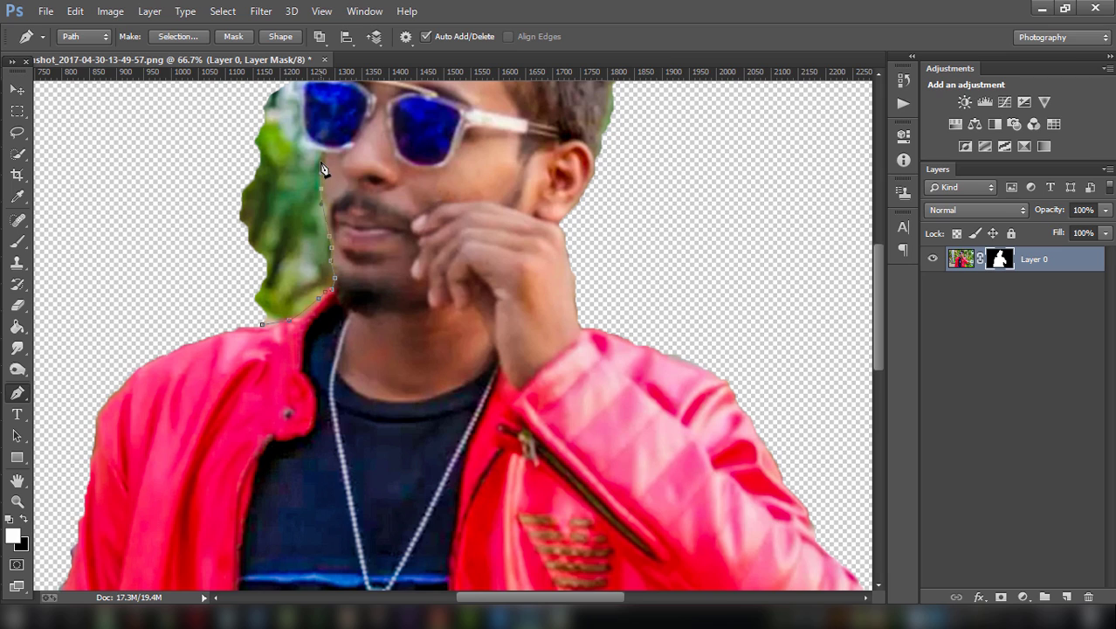
{"action": "scroll", "coordinate": [336, 190], "scroll_direction": "up", "scroll_amount": 2}
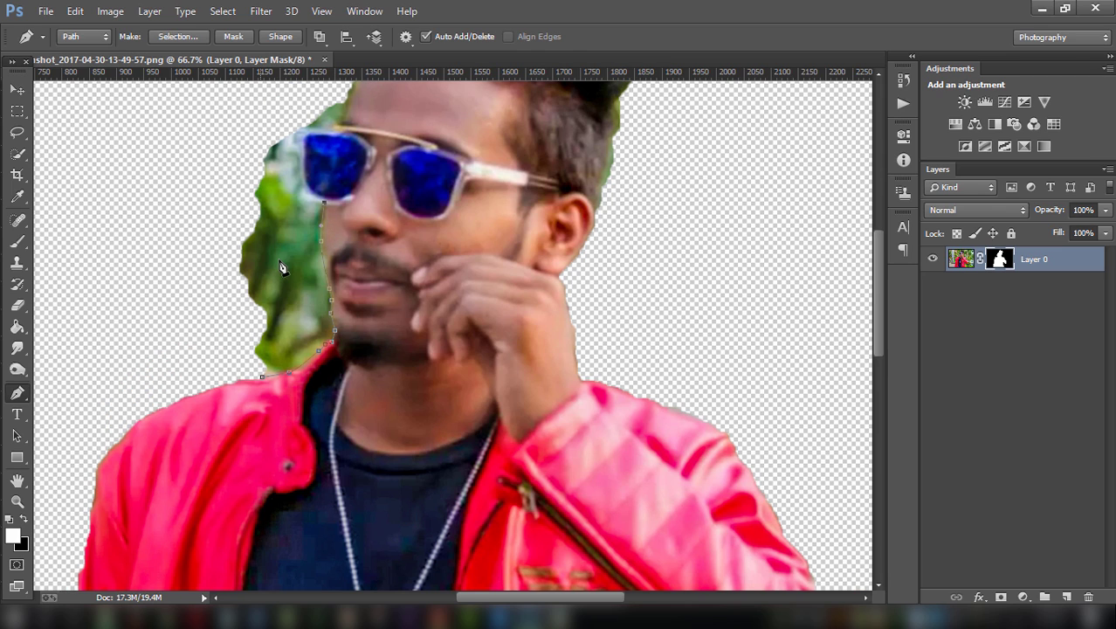
{"action": "left_click", "coordinate": [308, 195]}
{"action": "scroll", "coordinate": [302, 175], "scroll_direction": "up", "scroll_amount": 1}
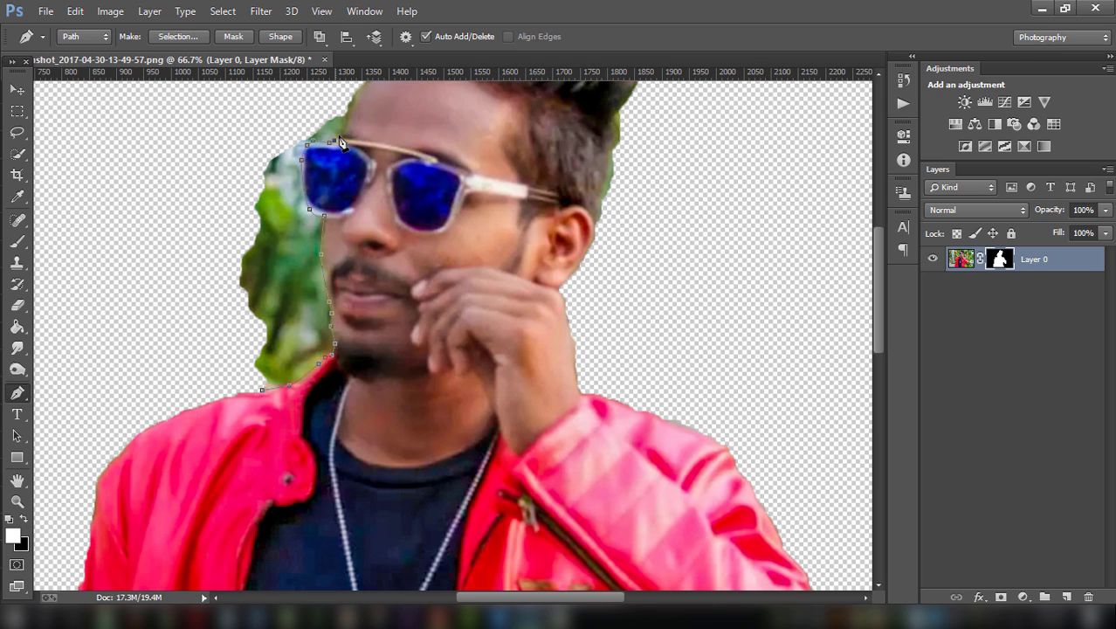
{"action": "scroll", "coordinate": [343, 143], "scroll_direction": "up", "scroll_amount": 3}
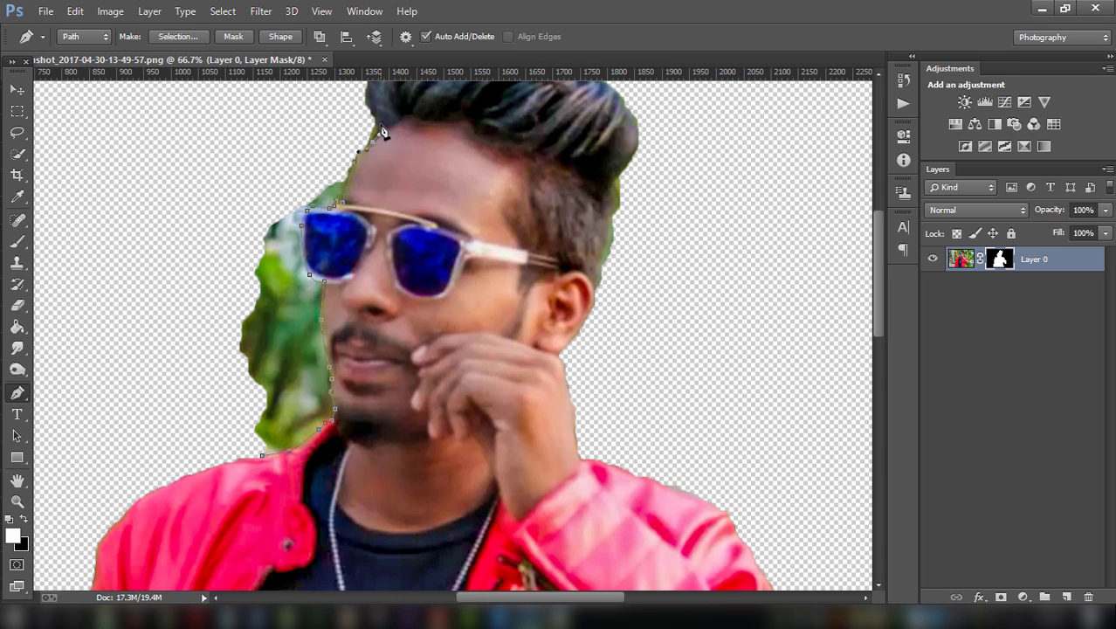
{"action": "scroll", "coordinate": [343, 131], "scroll_direction": "up", "scroll_amount": 3}
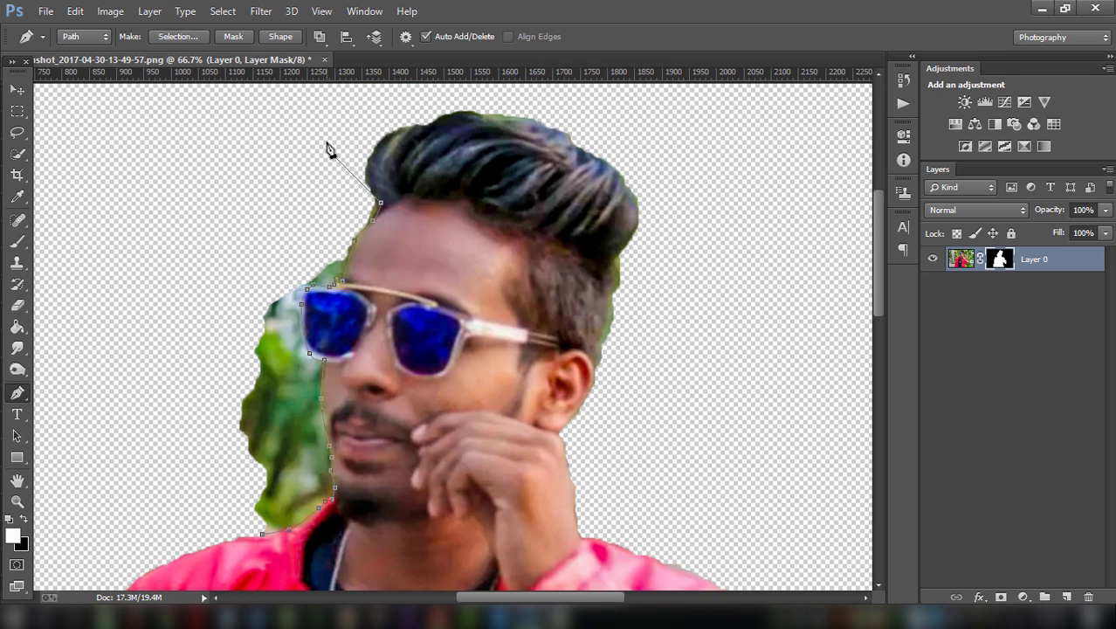
{"action": "left_click", "coordinate": [528, 97]}
{"action": "left_click_drag", "start_coordinate": [673, 140], "coordinate": [659, 200]}
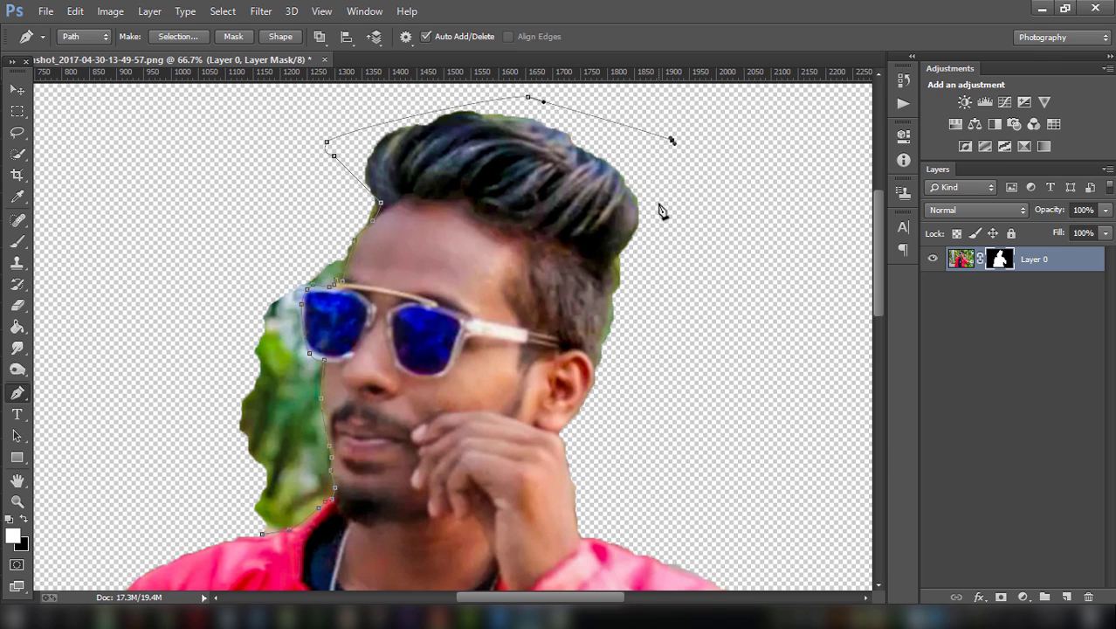
- Continue the Pen path around the right of the head and close it at the start
{"action": "left_click_drag", "start_coordinate": [612, 265], "coordinate": [610, 296]}
{"action": "scroll", "coordinate": [606, 374], "scroll_direction": "down", "scroll_amount": 3}
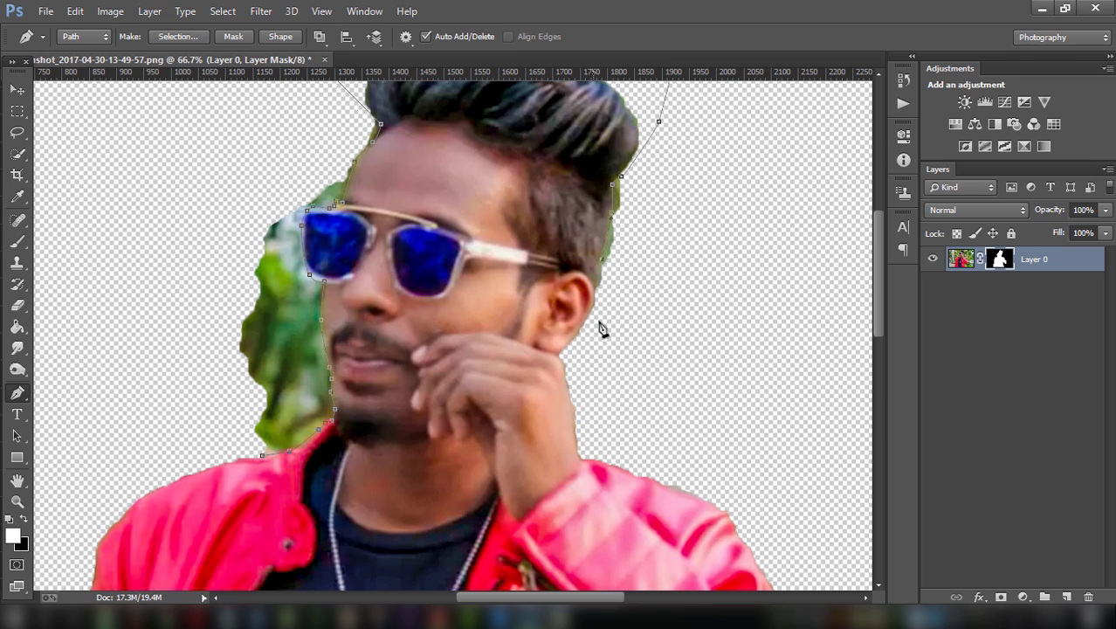
{"action": "scroll", "coordinate": [614, 374], "scroll_direction": "down", "scroll_amount": 3}
{"action": "left_click", "coordinate": [683, 321]}
{"action": "scroll", "coordinate": [718, 323], "scroll_direction": "up", "scroll_amount": 3}
{"action": "scroll", "coordinate": [751, 314], "scroll_direction": "up", "scroll_amount": 3}
{"action": "left_click", "coordinate": [760, 172]}
{"action": "scroll", "coordinate": [781, 166], "scroll_direction": "up", "scroll_amount": 3}
{"action": "scroll", "coordinate": [780, 166], "scroll_direction": "up", "scroll_amount": 2}
{"action": "left_click", "coordinate": [282, 160]}
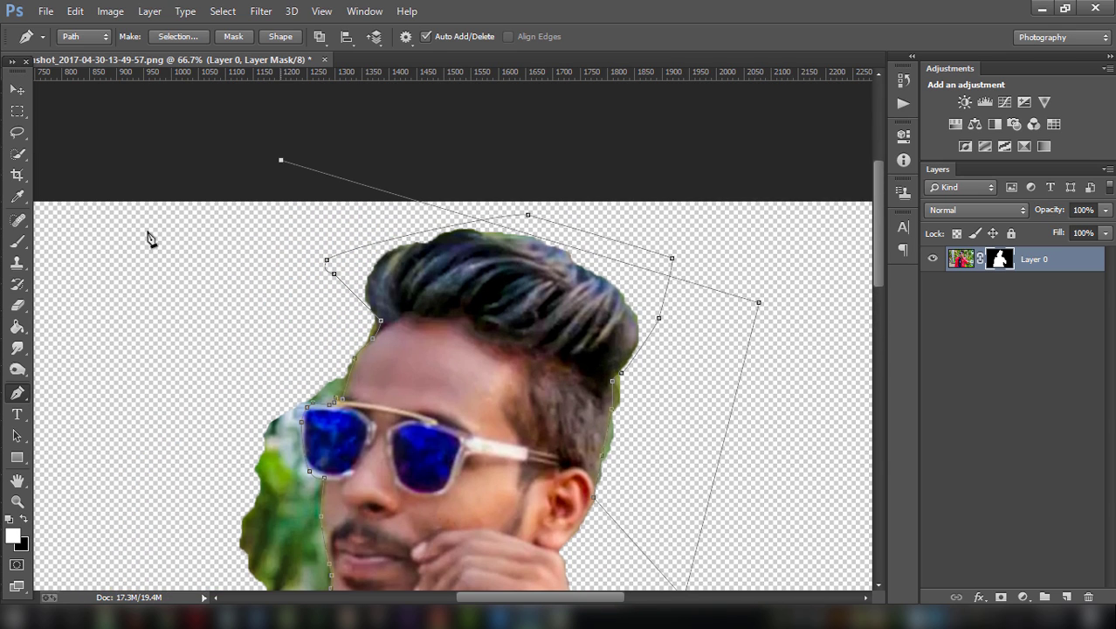
{"action": "scroll", "coordinate": [61, 276], "scroll_direction": "down", "scroll_amount": 2}
{"action": "scroll", "coordinate": [78, 362], "scroll_direction": "down", "scroll_amount": 3}
{"action": "scroll", "coordinate": [80, 354], "scroll_direction": "down", "scroll_amount": 5}
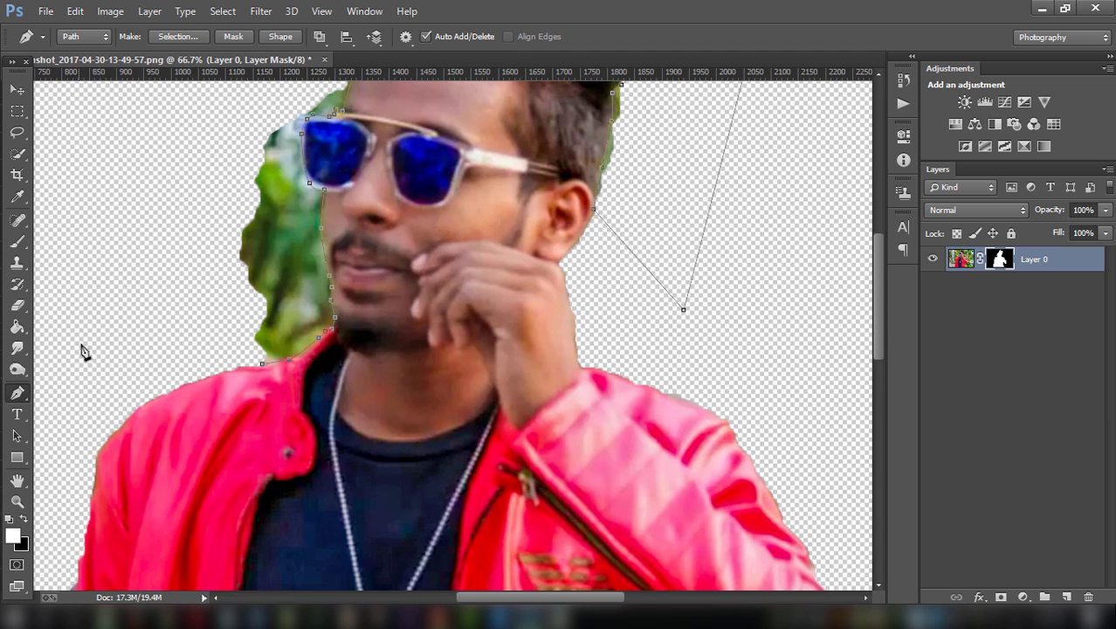
{"action": "left_click", "coordinate": [145, 320]}
{"action": "left_click", "coordinate": [263, 364]}
- Convert the closed Pen path into a selection
{"action": "right_click", "coordinate": [201, 266]}
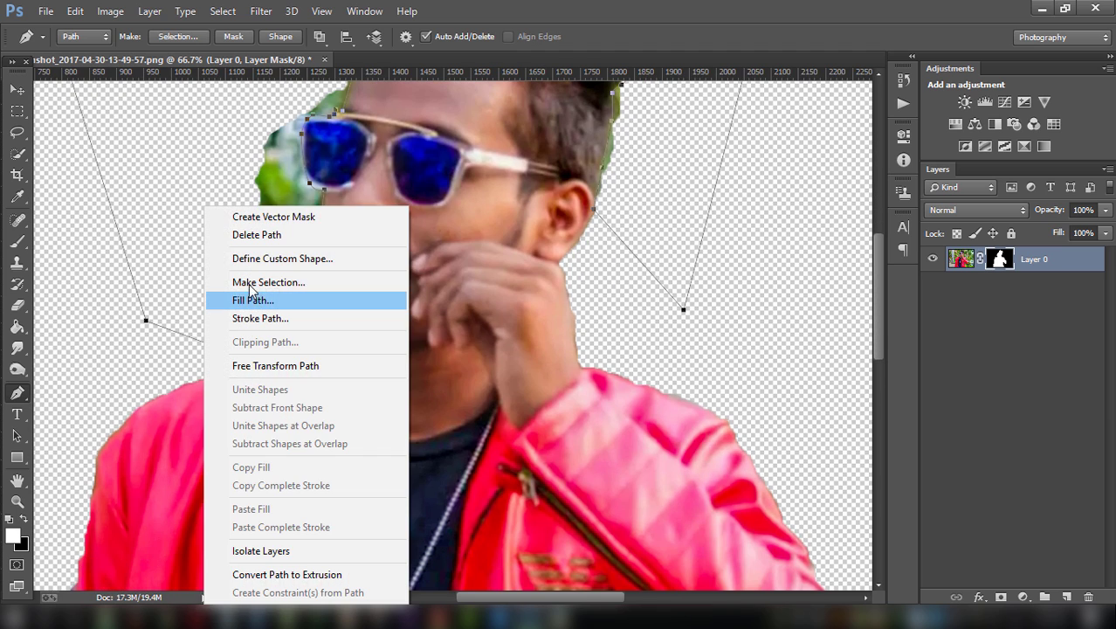
{"action": "left_click", "coordinate": [262, 297]}
{"action": "key", "text": "Return"}
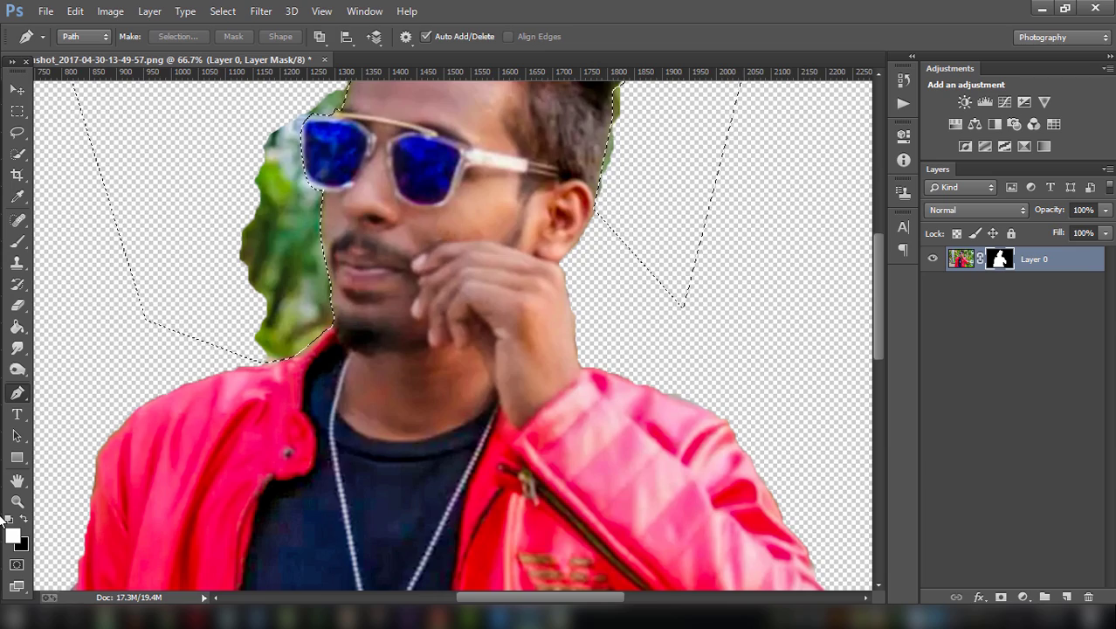
{"action": "key", "text": "ctrl+minus"}
{"action": "key", "text": "ctrl+minus"}
{"action": "key", "text": "ctrl+minus"}
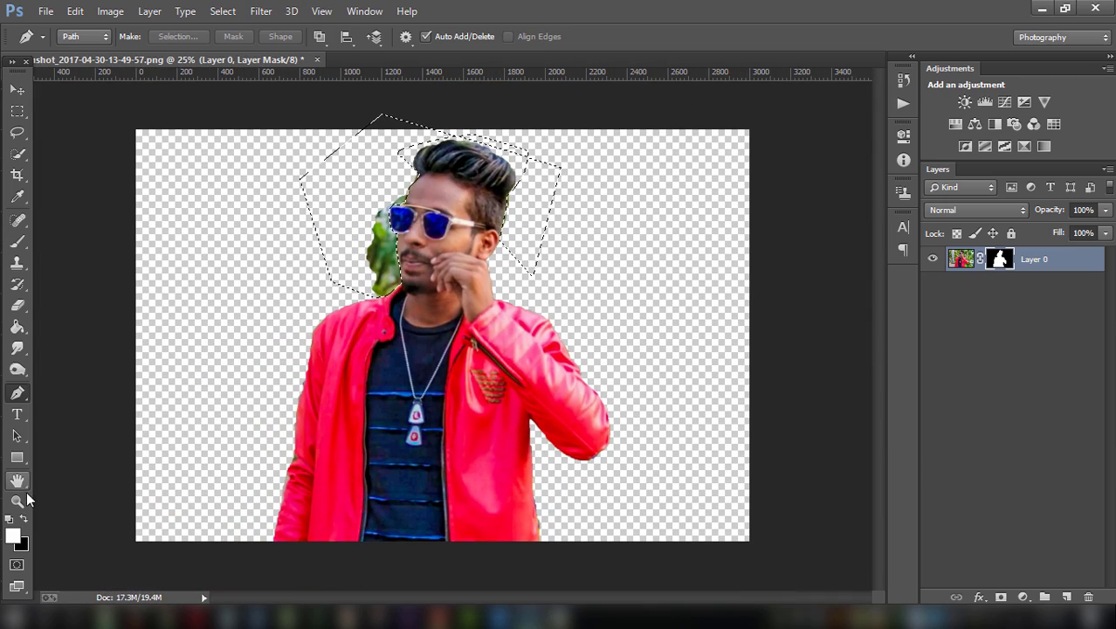
- Paint black on the mask over the leaves beside the face, deselect, and duplicate Layer 0
{"action": "left_click", "coordinate": [8, 519]}
{"action": "left_click", "coordinate": [17, 242]}
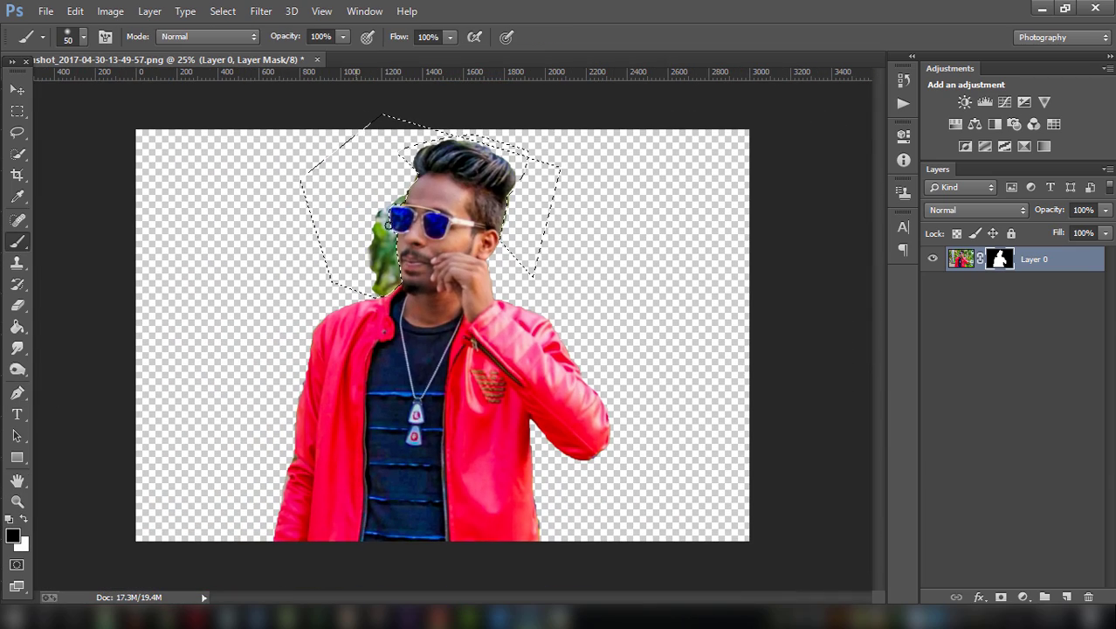
{"action": "left_click_drag", "start_coordinate": [391, 209], "coordinate": [384, 293]}
{"action": "left_click_drag", "start_coordinate": [387, 225], "coordinate": [385, 297]}
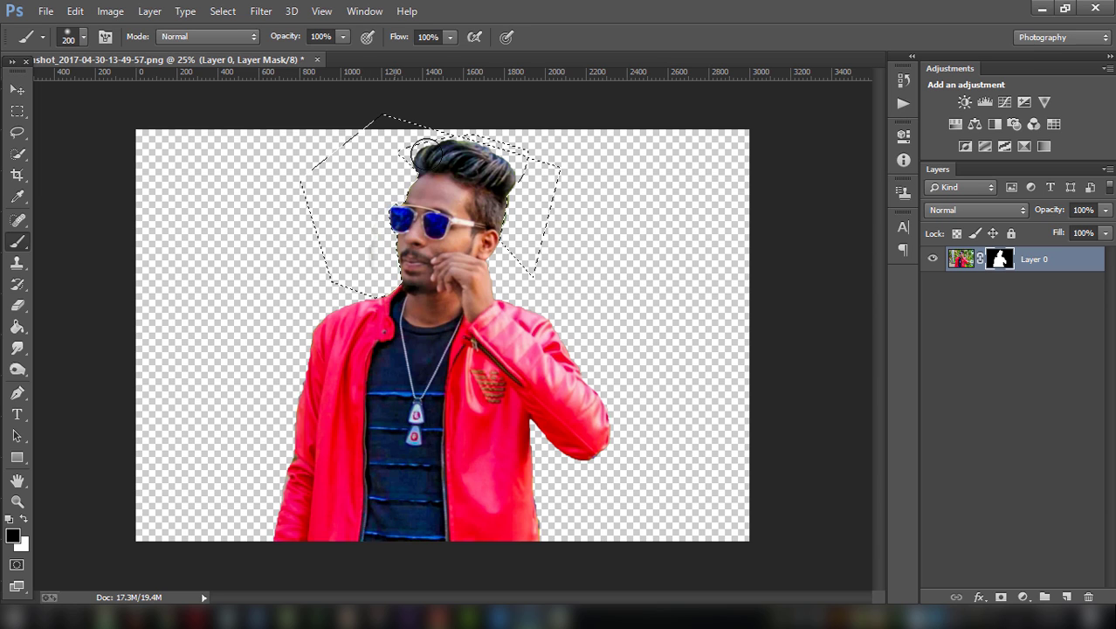
{"action": "key", "text": "bracketright"}
{"action": "key", "text": "bracketright"}
{"action": "key", "text": "bracketright"}
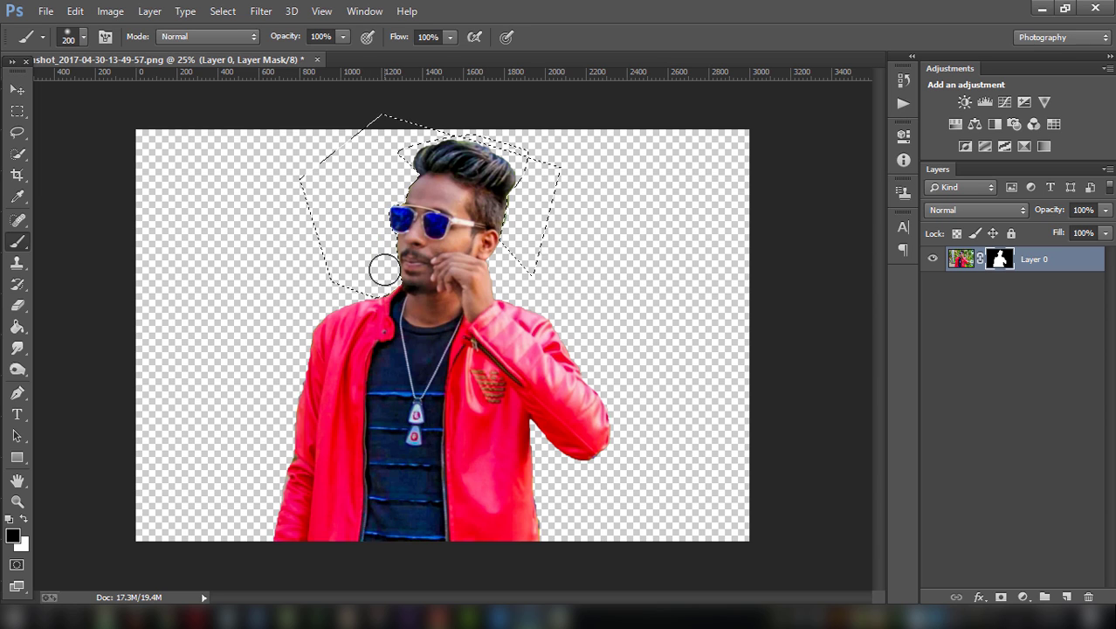
{"action": "key", "text": "ctrl+d"}
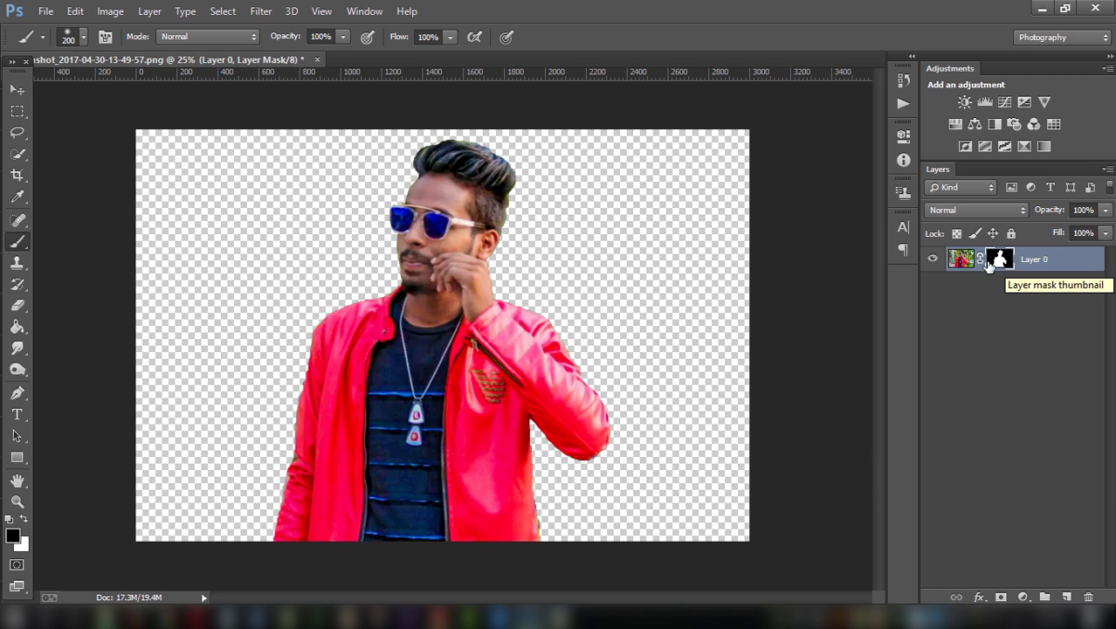
{"action": "left_click_drag", "start_coordinate": [956, 265], "coordinate": [1066, 596]}
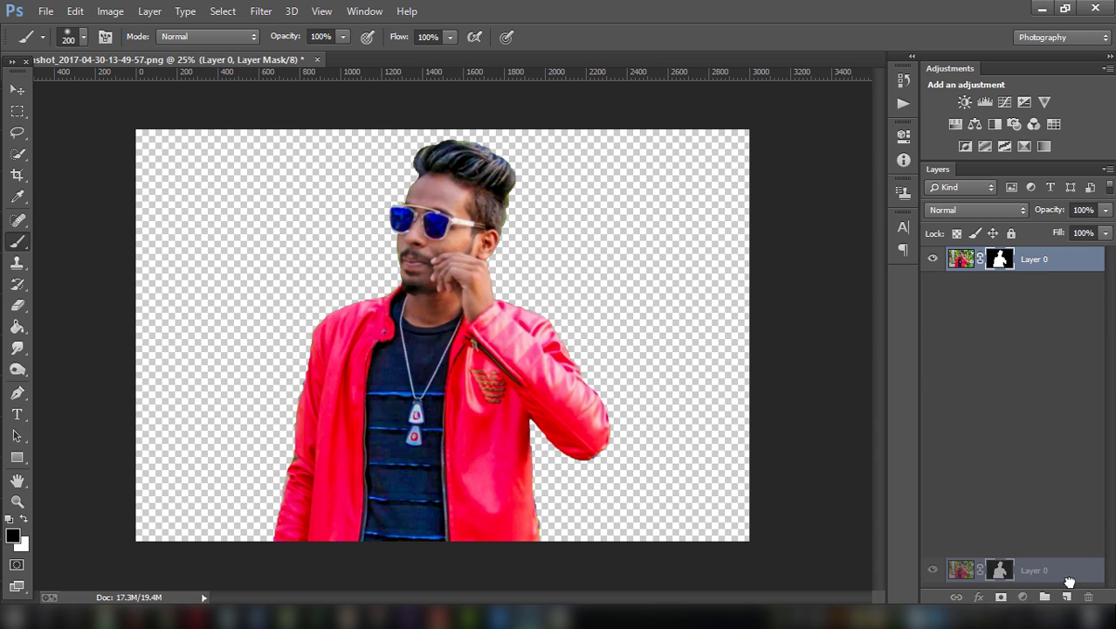
- Apply Layer 0's mask, delete Layer 0 copy's mask, and move the copy below Layer 0
{"action": "left_click", "coordinate": [1000, 262]}
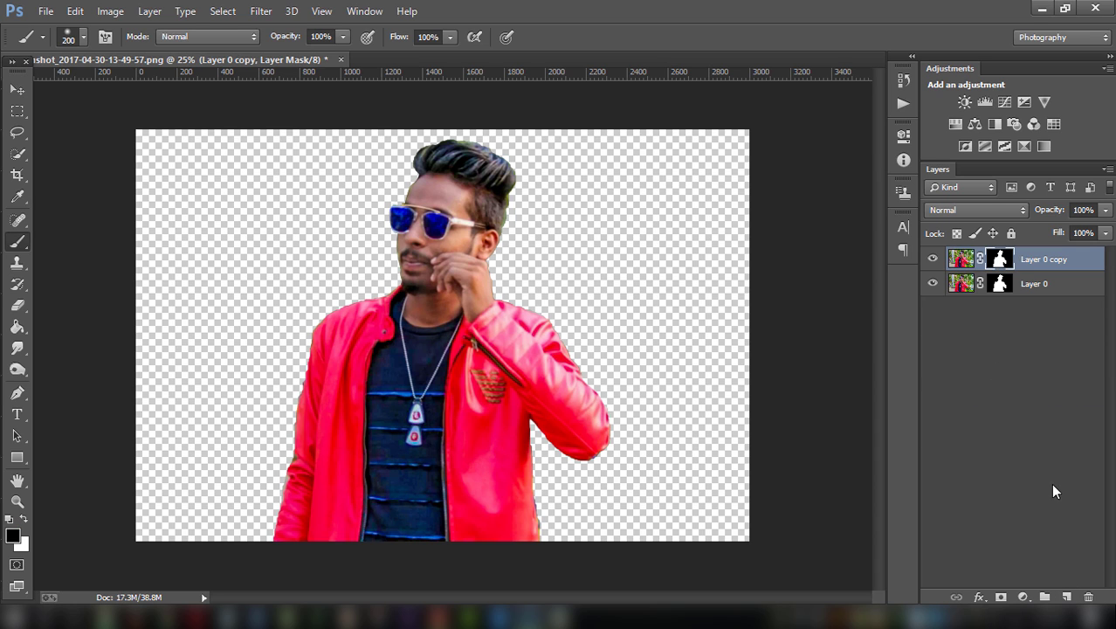
{"action": "right_click", "coordinate": [1002, 291]}
{"action": "left_click", "coordinate": [1011, 333]}
{"action": "left_click", "coordinate": [1001, 262]}
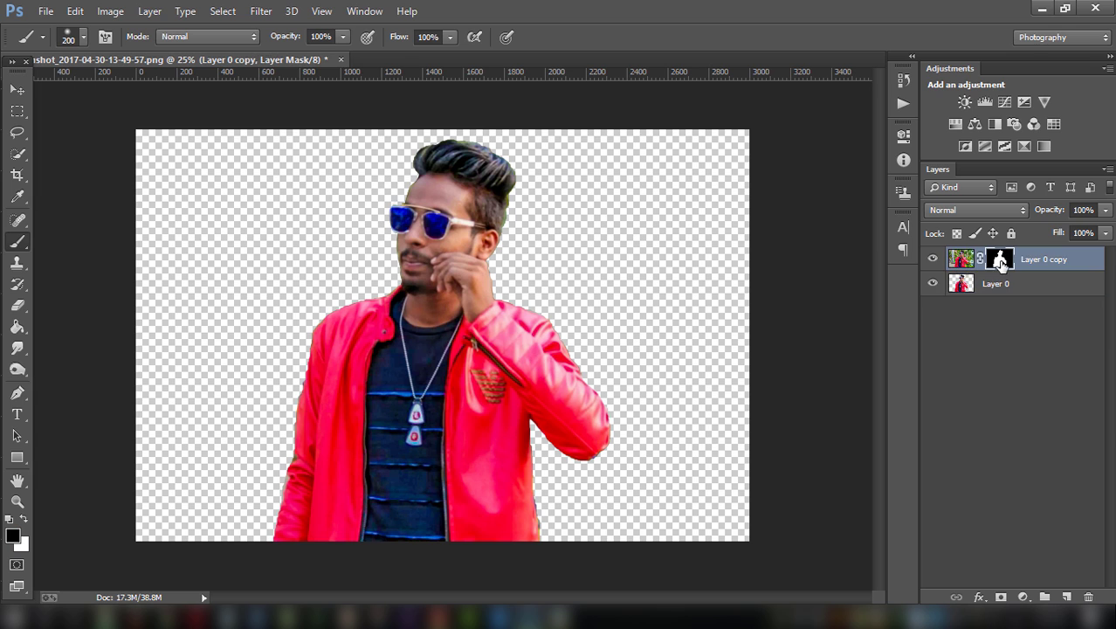
{"action": "right_click", "coordinate": [1002, 264]}
{"action": "key", "text": "Escape"}
{"action": "right_click", "coordinate": [998, 262]}
{"action": "left_click", "coordinate": [982, 291]}
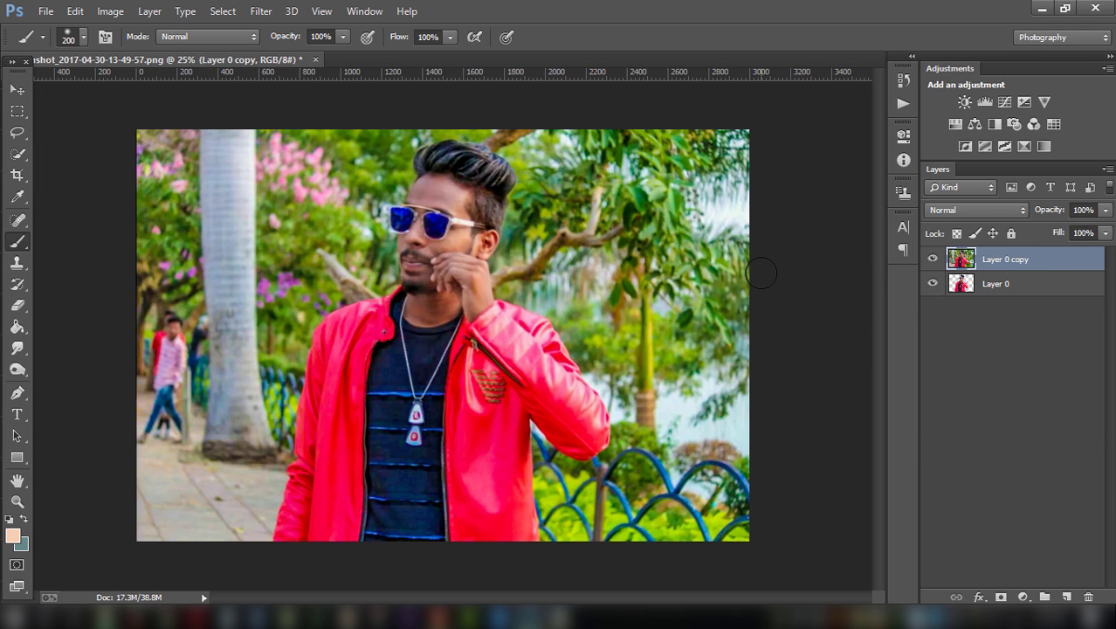
{"action": "left_click_drag", "start_coordinate": [1030, 270], "coordinate": [955, 336]}
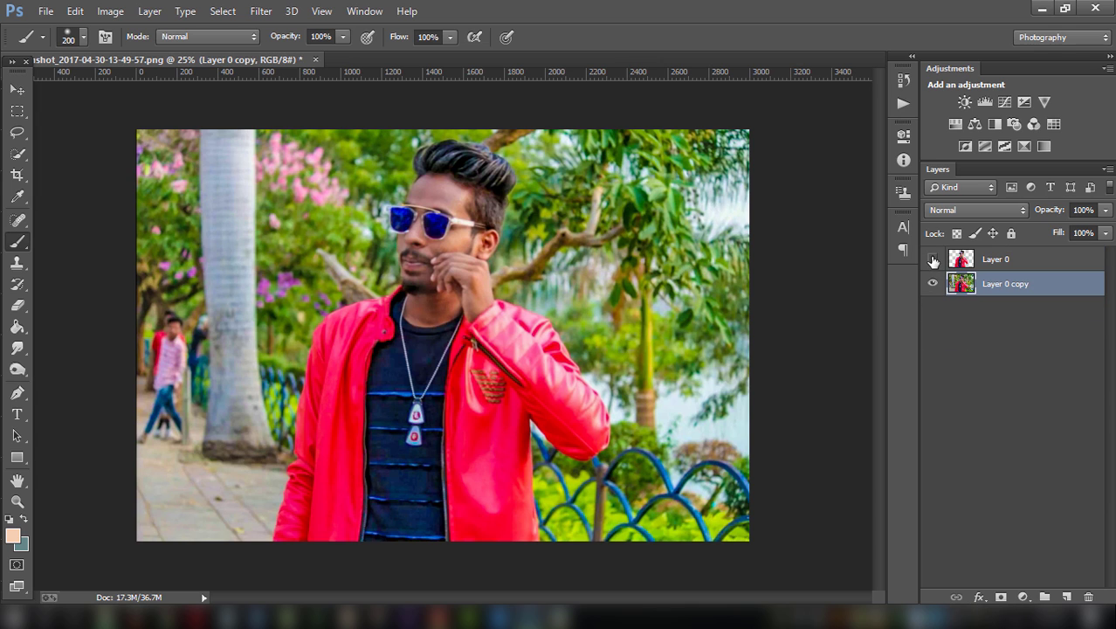
- Load the man's outline as a selection and expand it by 10 pixels
{"action": "left_click", "coordinate": [933, 283]}
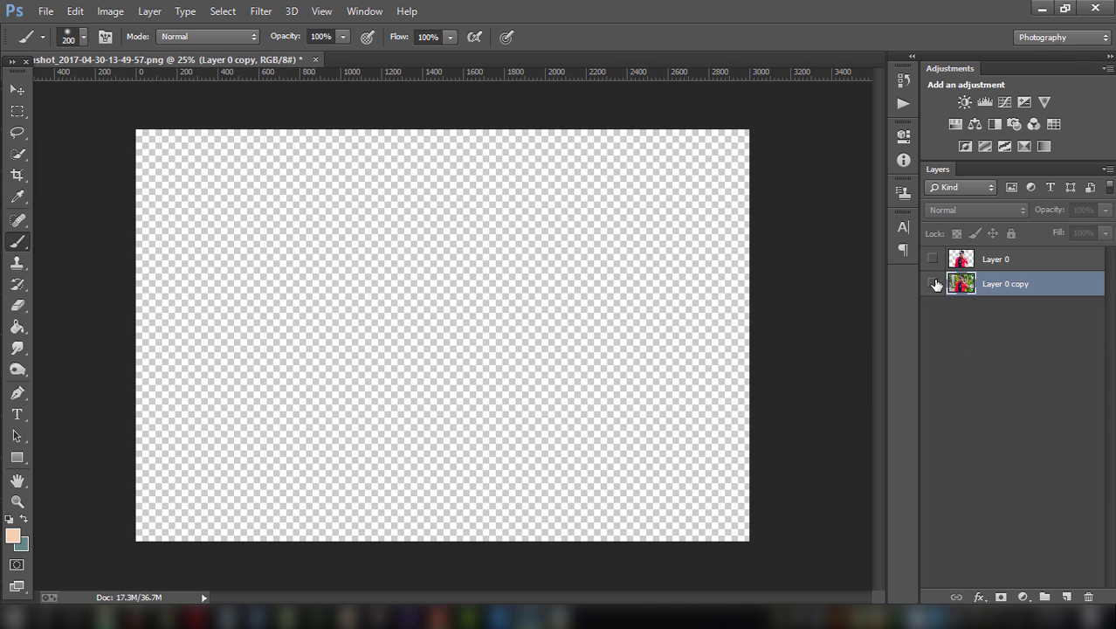
{"action": "left_click", "coordinate": [931, 259]}
{"action": "left_click", "coordinate": [933, 283]}
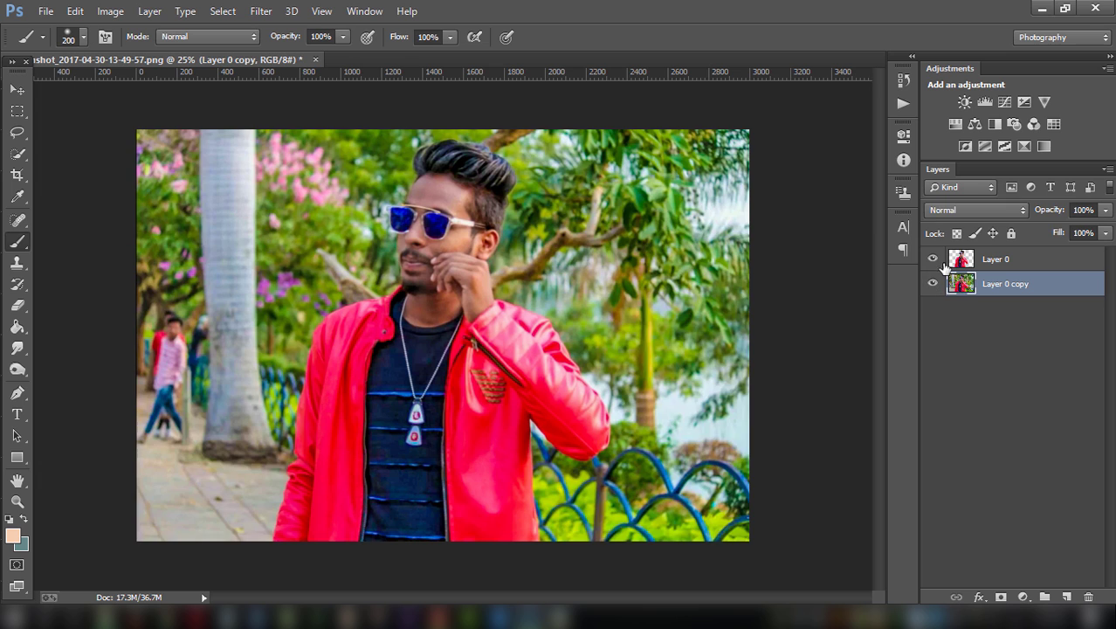
{"action": "left_click", "coordinate": [961, 260], "text": "ctrl"}
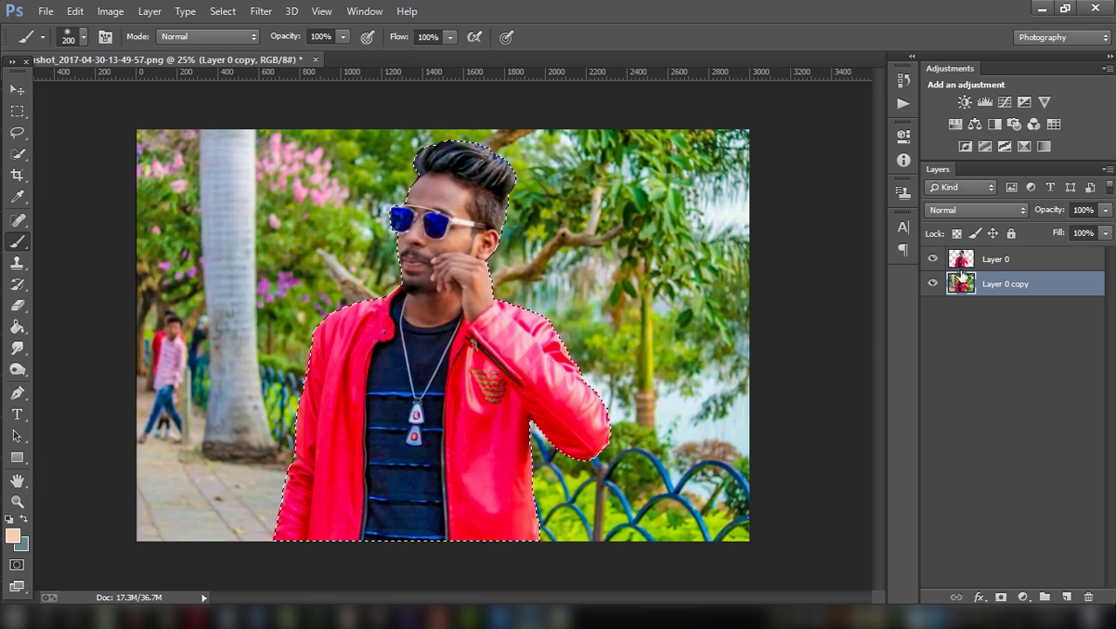
{"action": "left_click", "coordinate": [981, 261]}
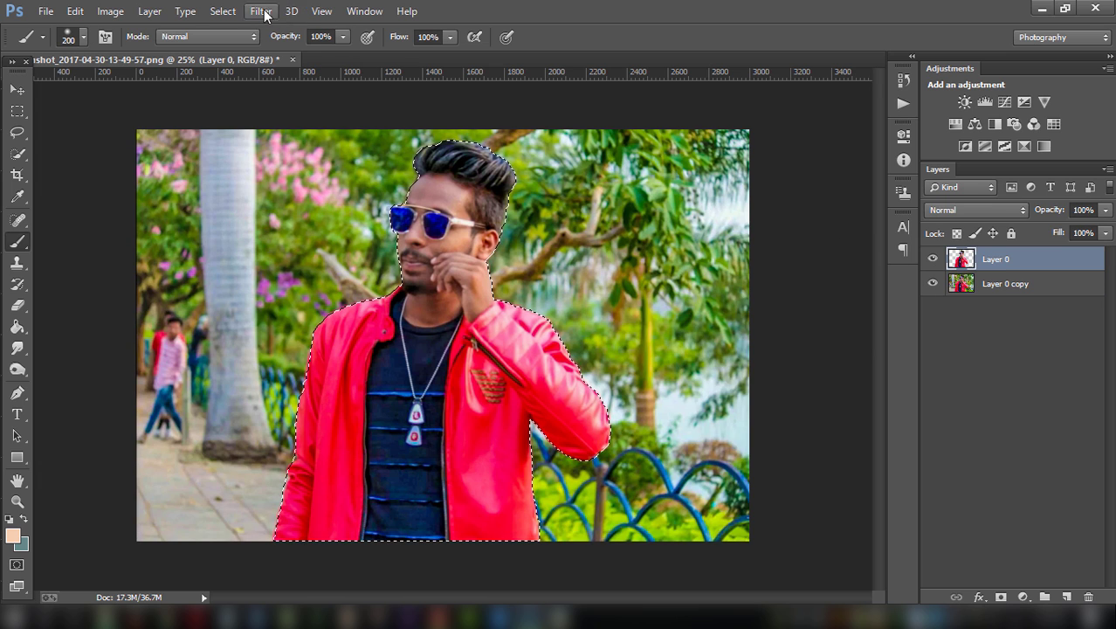
{"action": "left_click", "coordinate": [223, 10]}
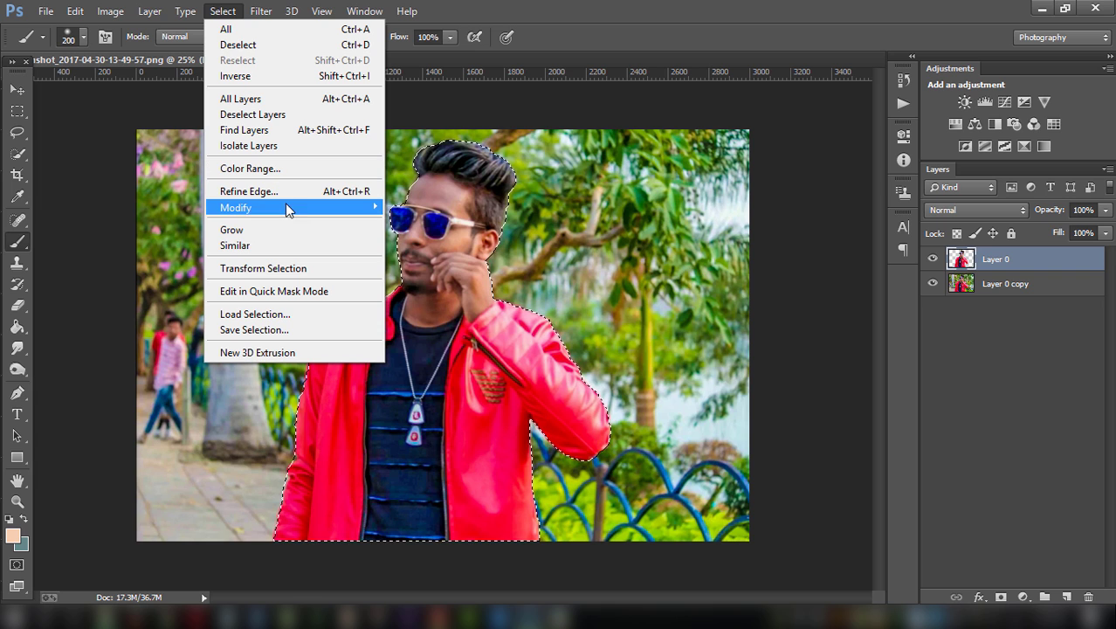
{"action": "mouse_move", "coordinate": [236, 208]}
{"action": "left_click", "coordinate": [441, 244]}
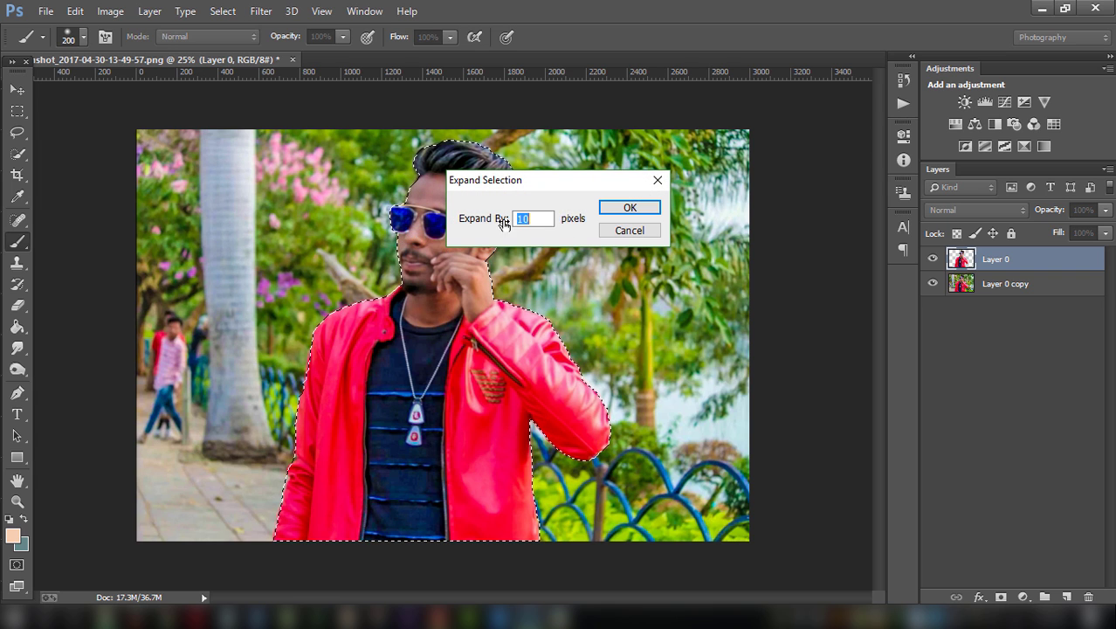
{"action": "left_click", "coordinate": [629, 208]}
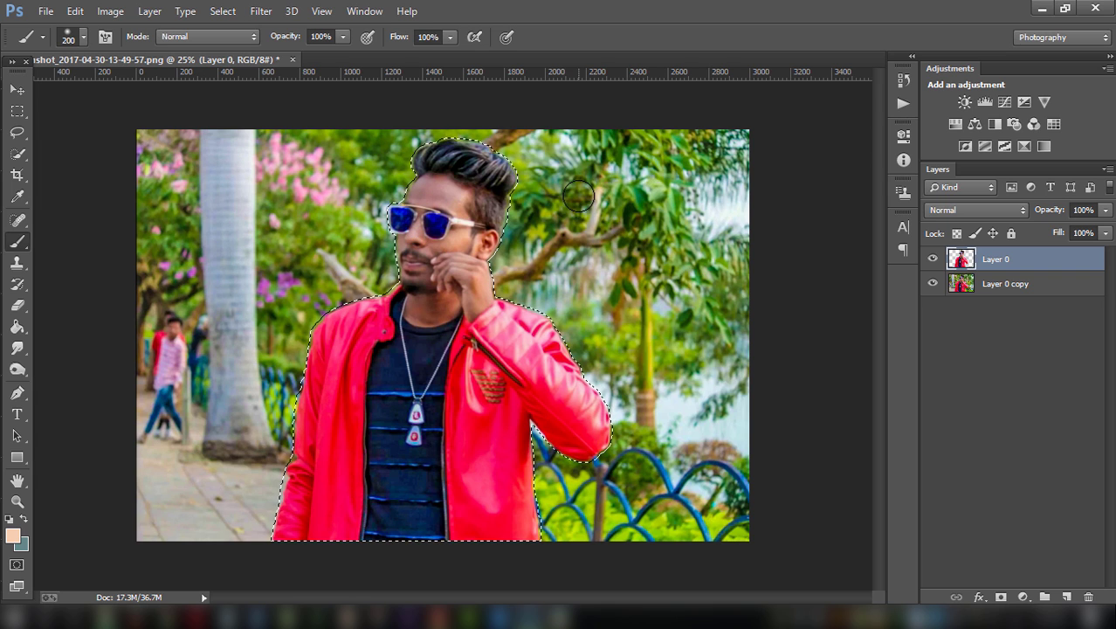
- Attempt a Content-Aware fill of the selection, dismissing the could-not-fill warning
{"action": "right_click", "coordinate": [446, 262]}
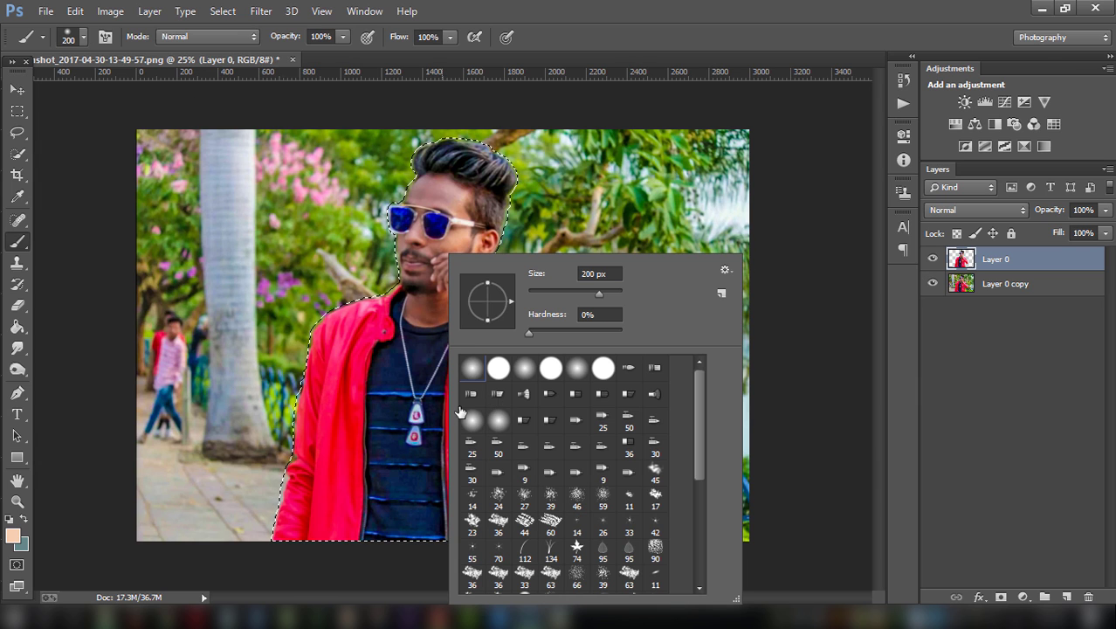
{"action": "left_click", "coordinate": [18, 153]}
{"action": "right_click", "coordinate": [542, 255]}
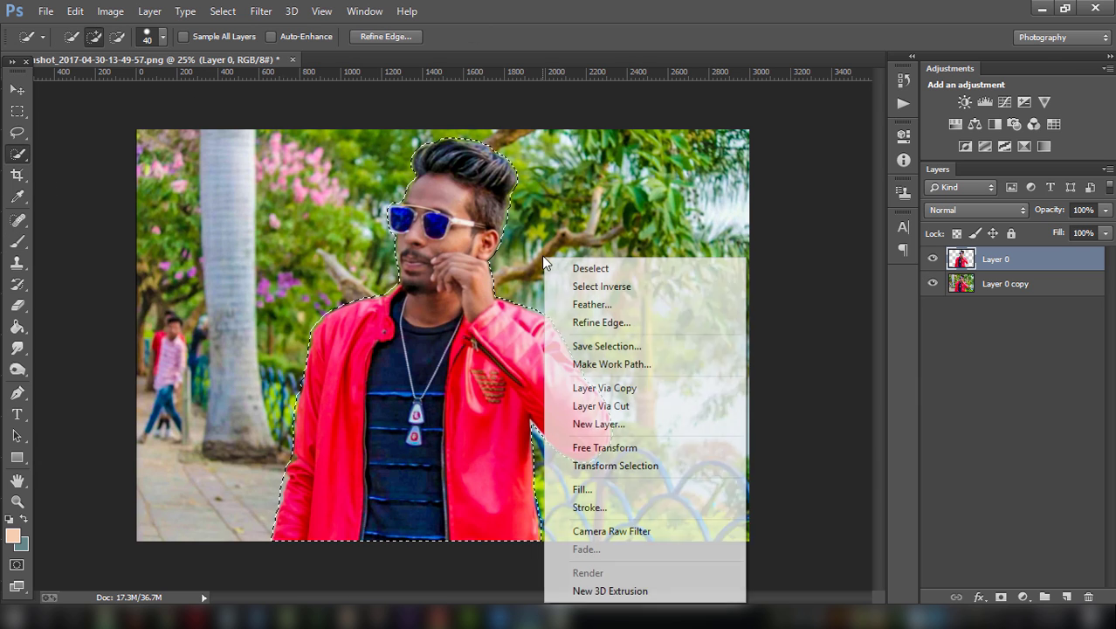
{"action": "left_click", "coordinate": [578, 488]}
{"action": "left_click", "coordinate": [533, 182]}
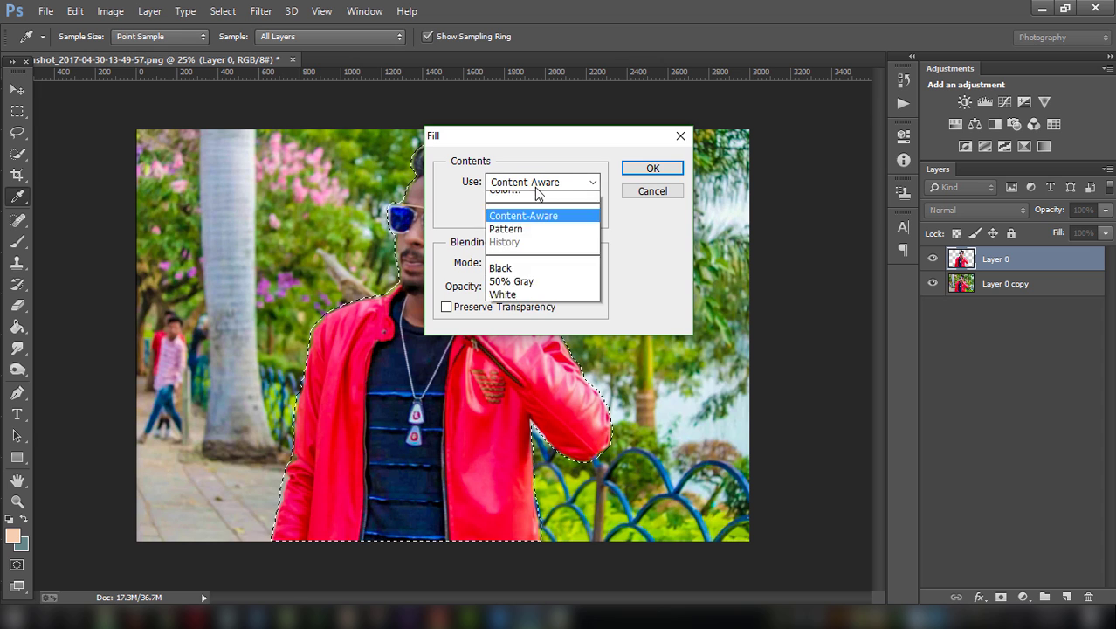
{"action": "left_click", "coordinate": [524, 247]}
{"action": "left_click", "coordinate": [629, 171]}
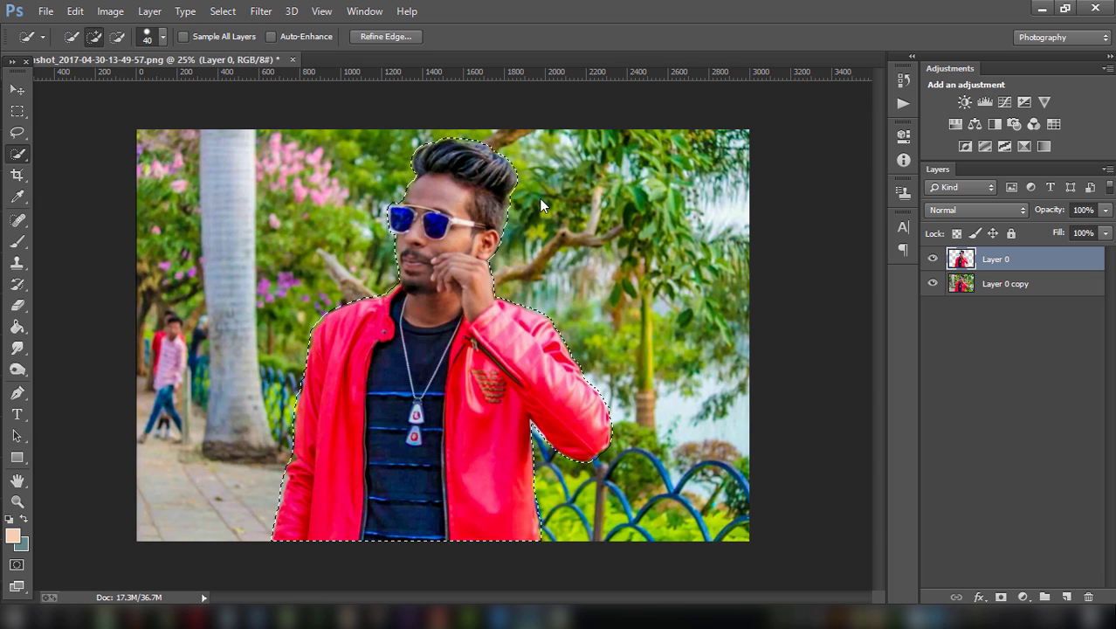
{"action": "left_click", "coordinate": [552, 244]}
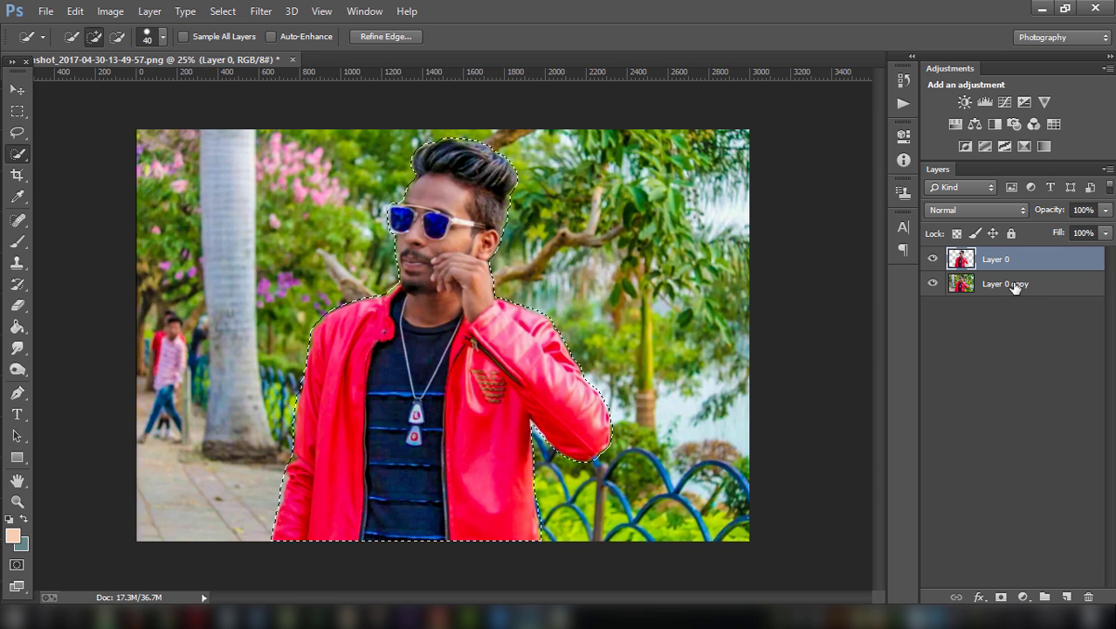
- Content-Aware fill the man's outline on the background photo layer, then deselect
{"action": "left_click", "coordinate": [1015, 288]}
{"action": "right_click", "coordinate": [487, 238]}
{"action": "left_click", "coordinate": [626, 475]}
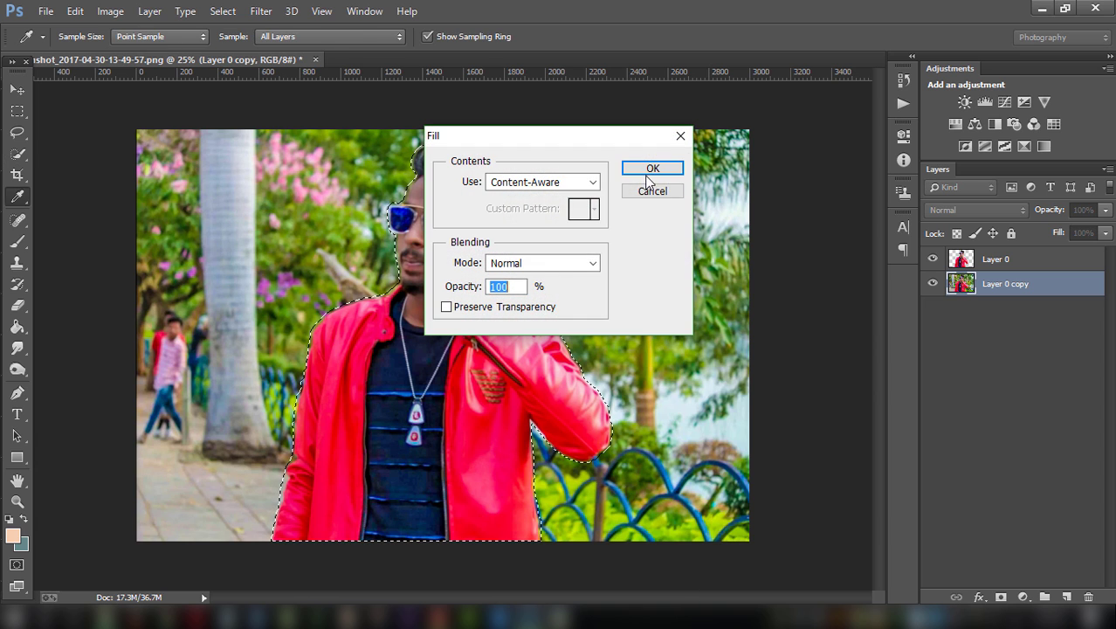
{"action": "left_click", "coordinate": [649, 171]}
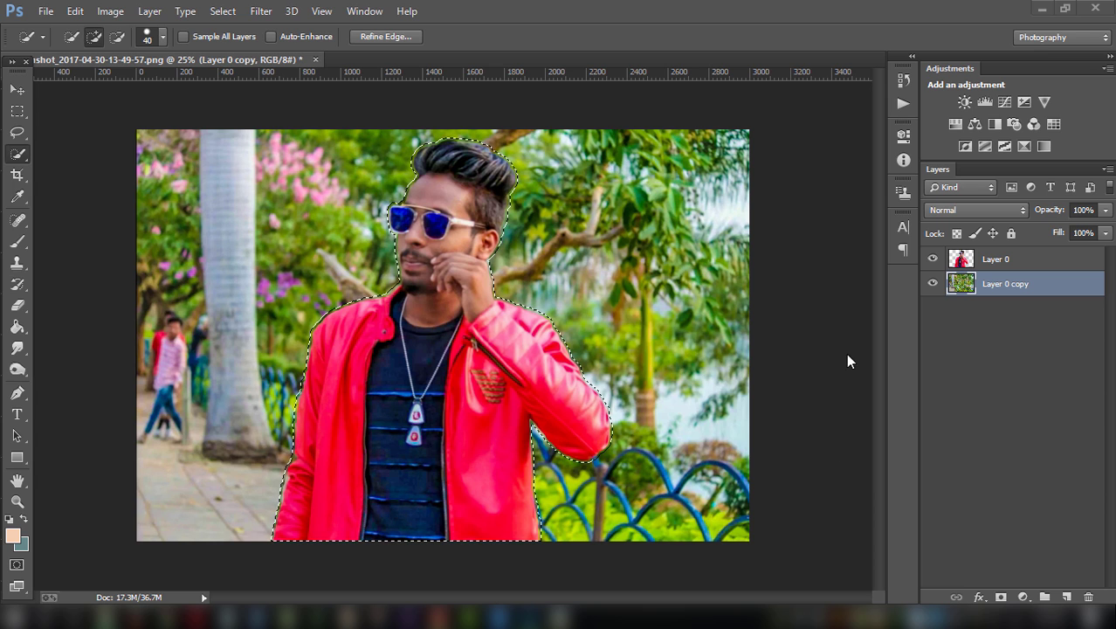
{"action": "left_click", "coordinate": [931, 259]}
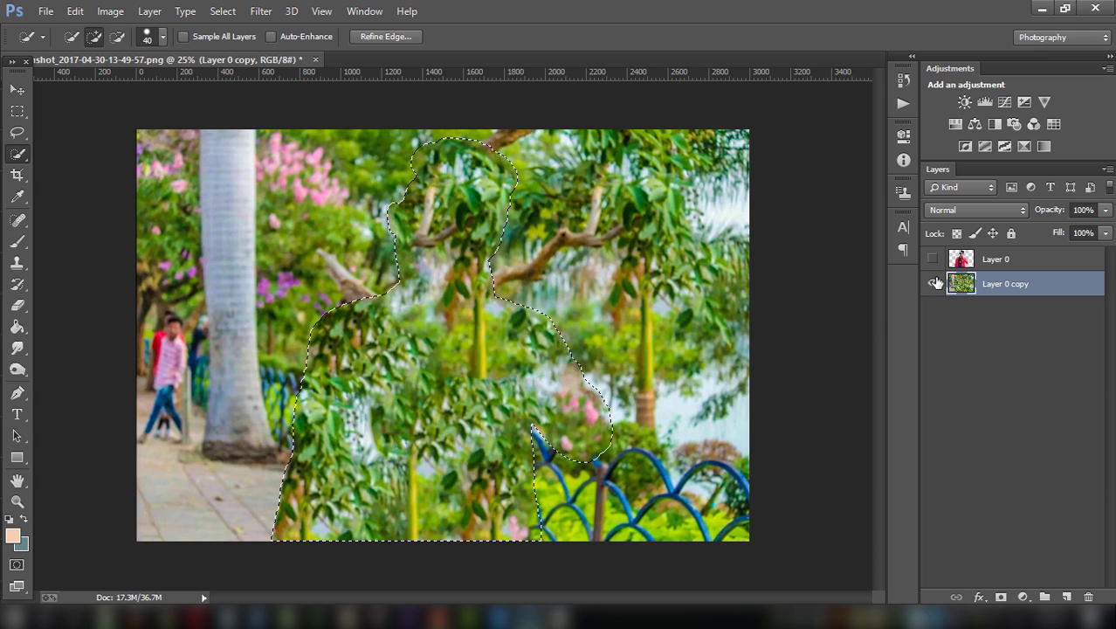
{"action": "key", "text": "ctrl+d"}
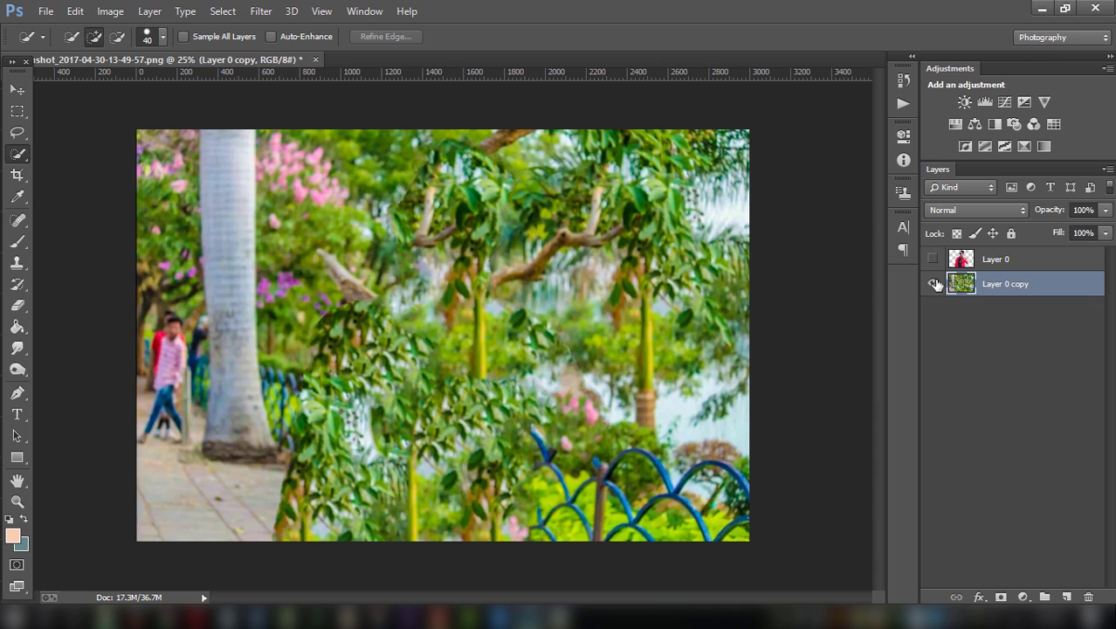
{"action": "left_click", "coordinate": [932, 260]}
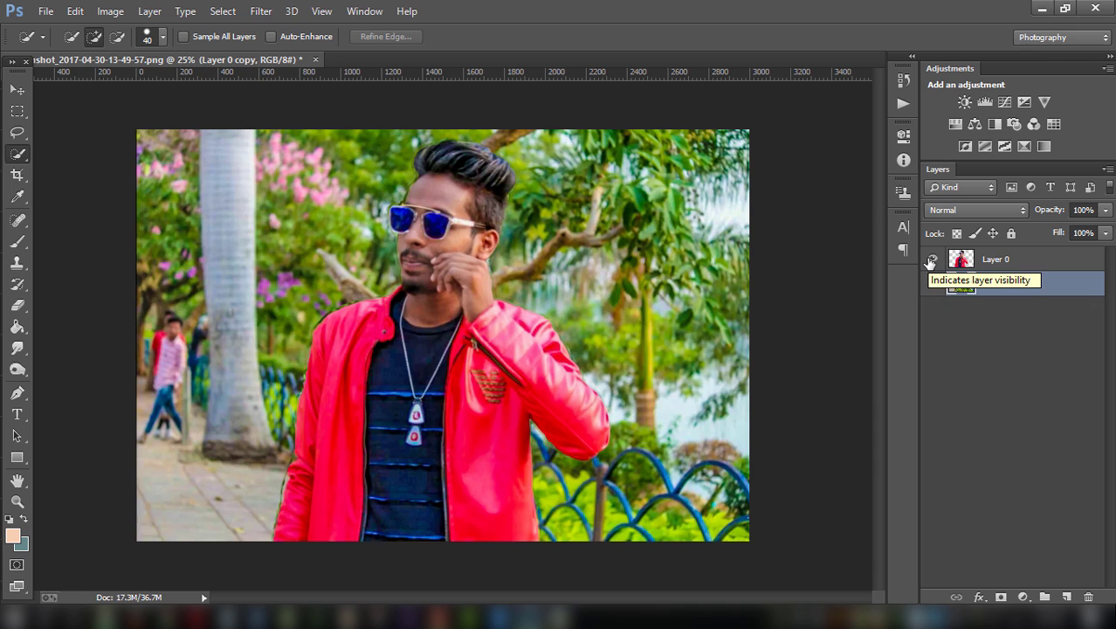
- Move the man's layer slightly to the left
{"action": "left_click", "coordinate": [962, 260]}
{"action": "left_click", "coordinate": [17, 89]}
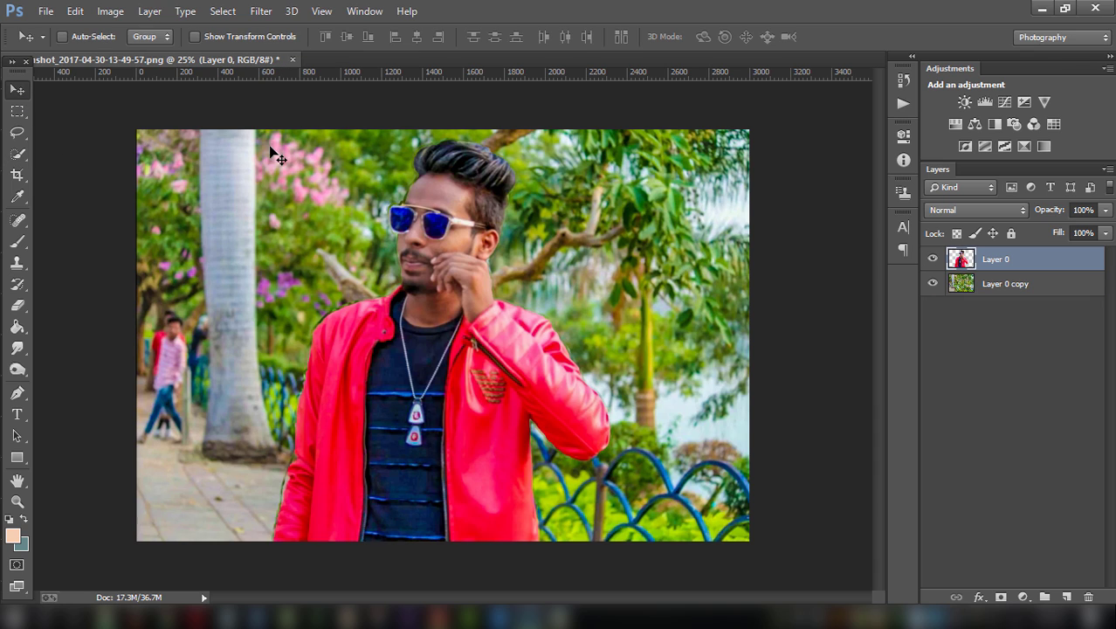
{"action": "left_click_drag", "start_coordinate": [454, 194], "coordinate": [444, 192]}
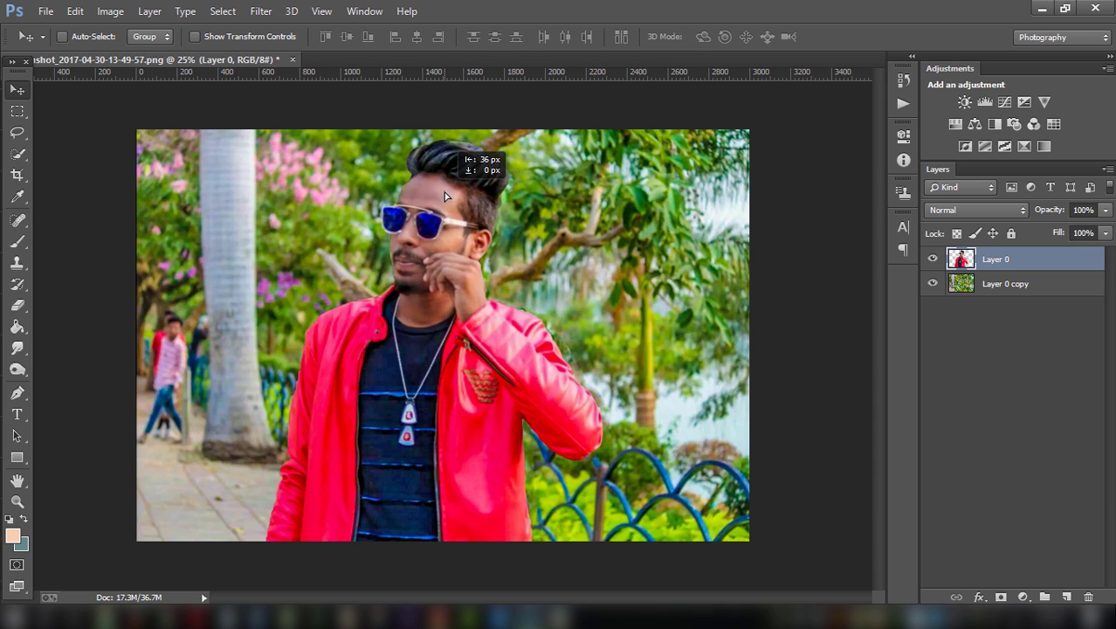
- Scale the man to about 101%, nudge him into place, and commit the transform
{"action": "left_click", "coordinate": [196, 36]}
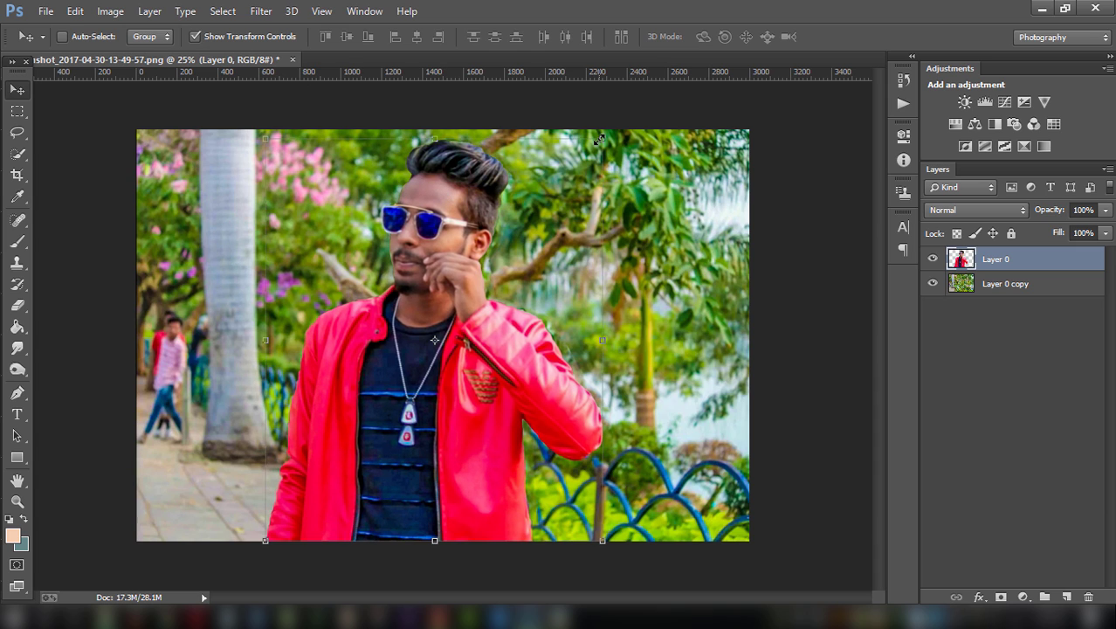
{"action": "left_click_drag", "start_coordinate": [599, 140], "coordinate": [610, 133]}
{"action": "left_click_drag", "start_coordinate": [499, 203], "coordinate": [500, 199]}
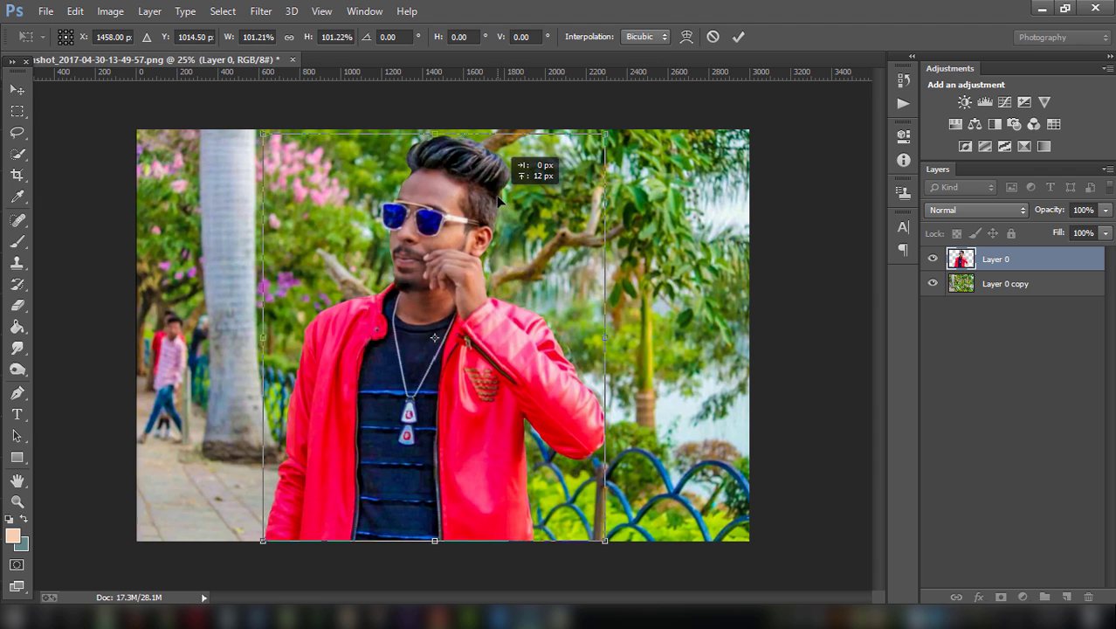
{"action": "left_click_drag", "start_coordinate": [499, 199], "coordinate": [506, 182]}
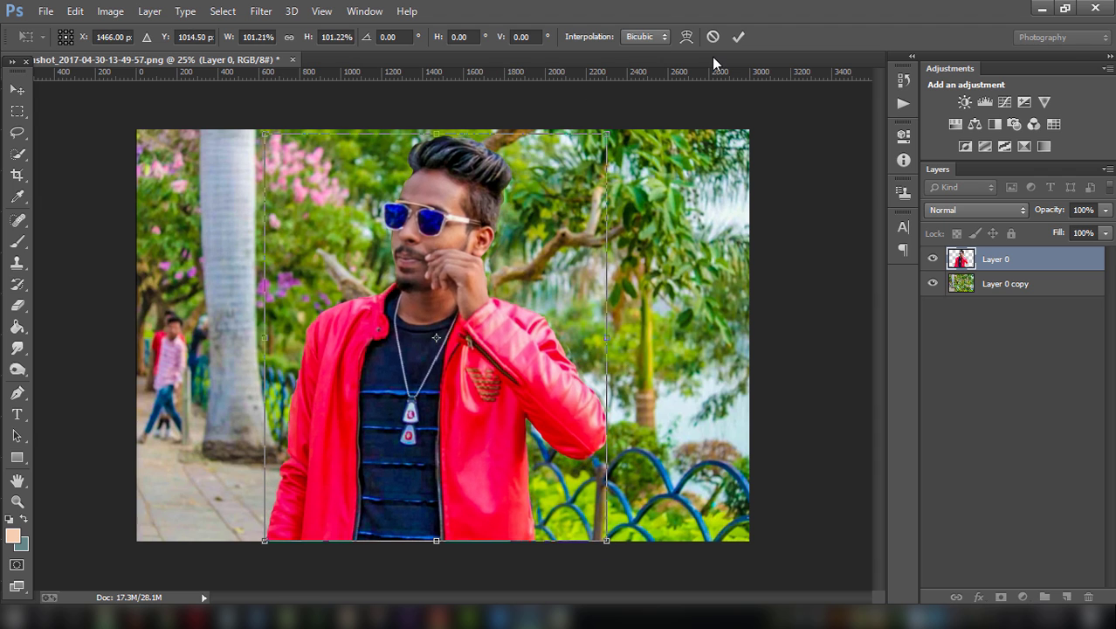
{"action": "left_click", "coordinate": [738, 37]}
{"action": "left_click", "coordinate": [195, 37]}
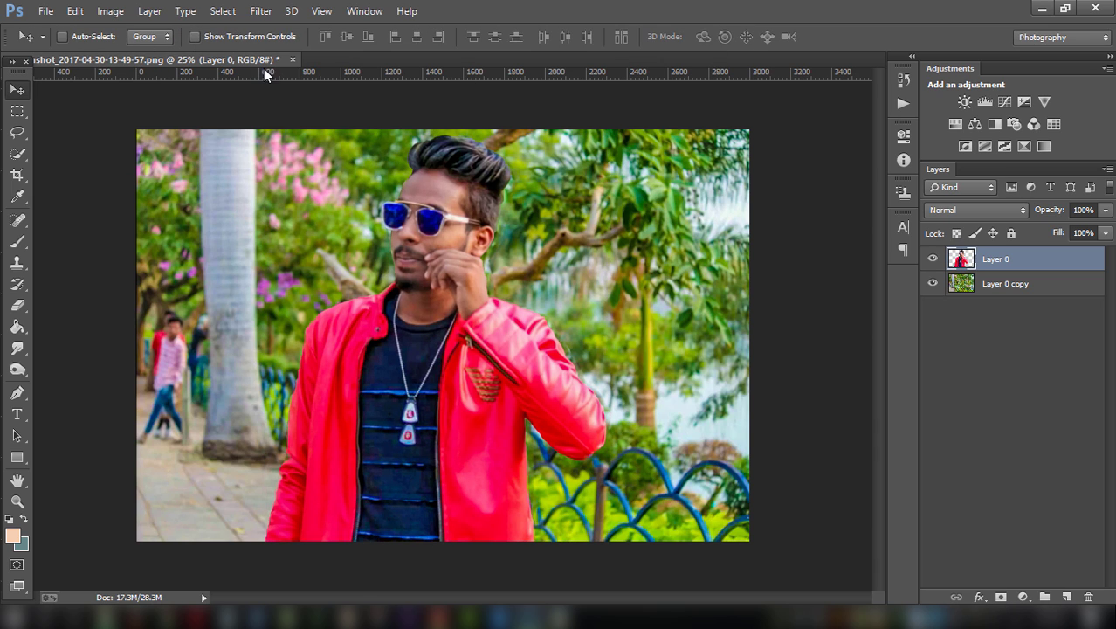
{"action": "left_click", "coordinate": [1014, 286]}
{"action": "left_click", "coordinate": [260, 10]}
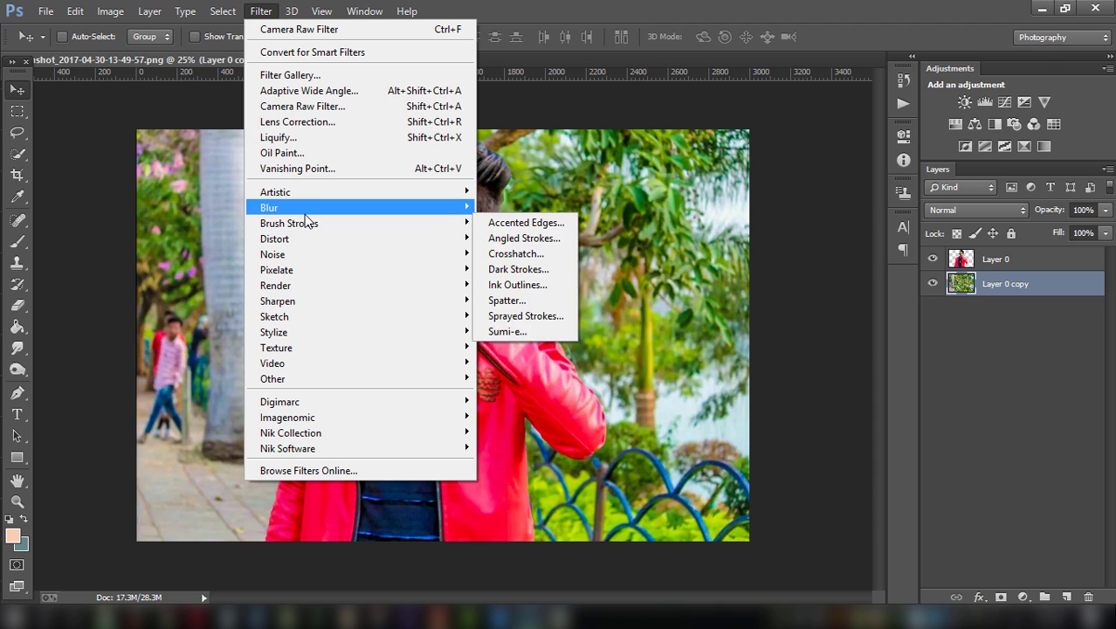
- In Camera Raw, set saturation to Greens +100, Yellows +92 and Blues +100, and apply to the background
{"action": "left_click", "coordinate": [302, 106]}
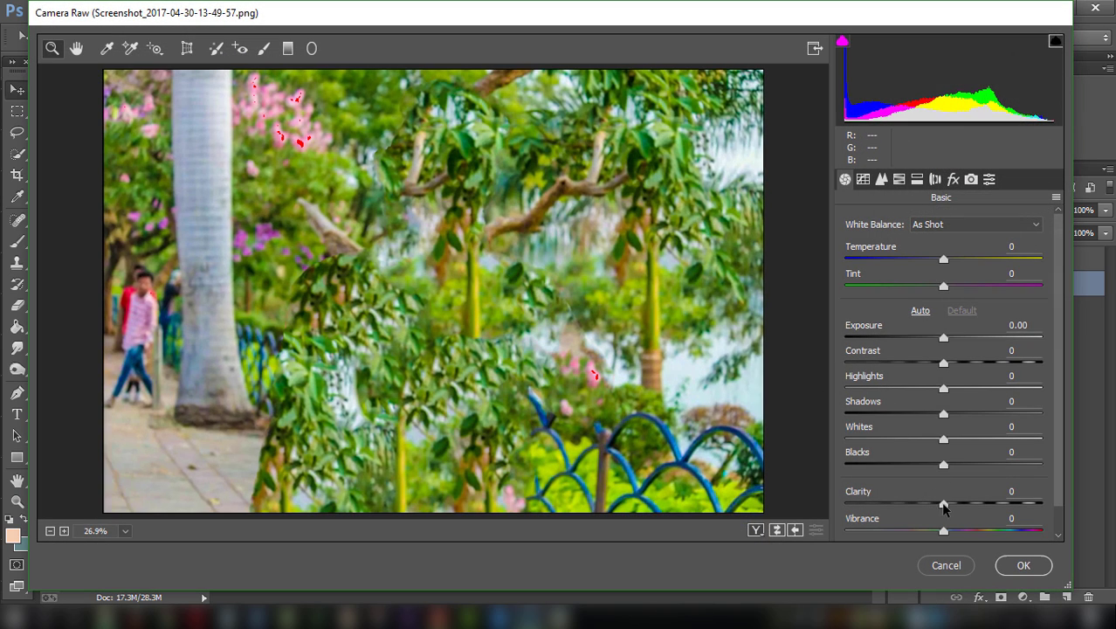
{"action": "mouse_move", "coordinate": [944, 505]}
{"action": "left_mouse_down"}
{"action": "mouse_move", "coordinate": [973, 505]}
{"action": "mouse_move", "coordinate": [973, 528]}
{"action": "left_mouse_up"}
{"action": "scroll", "coordinate": [961, 524], "scroll_direction": "down", "scroll_amount": 1}
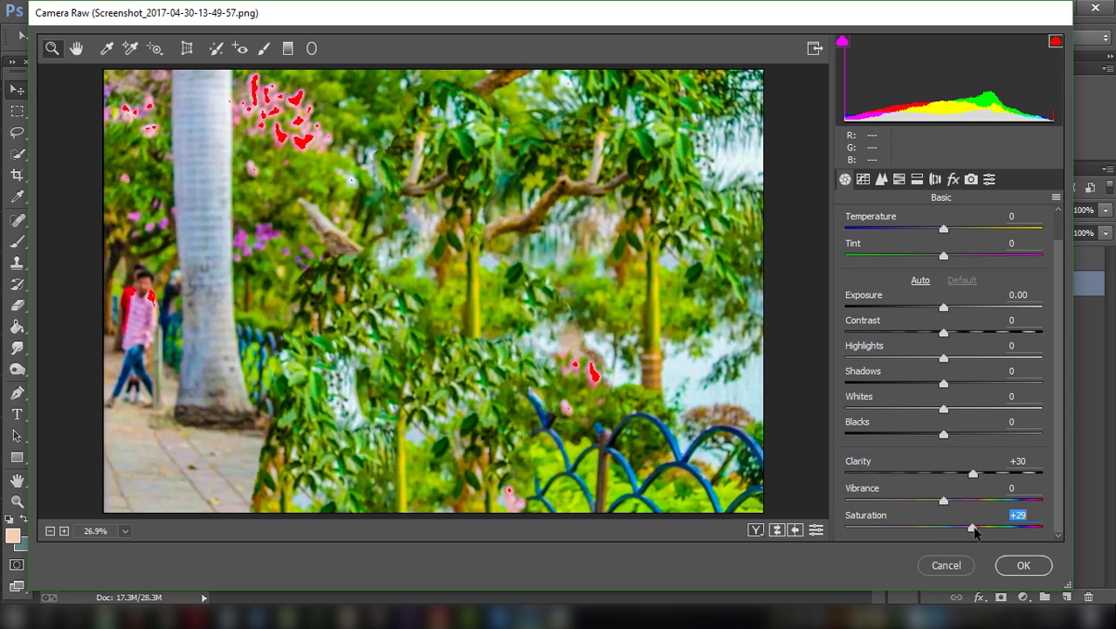
{"action": "left_click", "coordinate": [900, 179]}
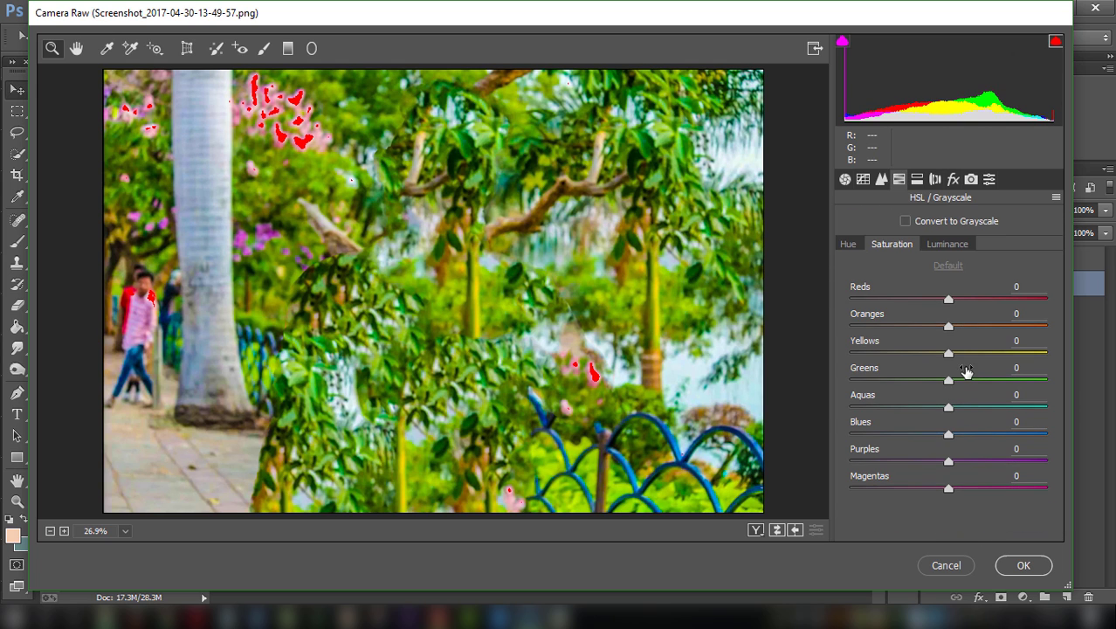
{"action": "left_click_drag", "start_coordinate": [950, 381], "coordinate": [1047, 381]}
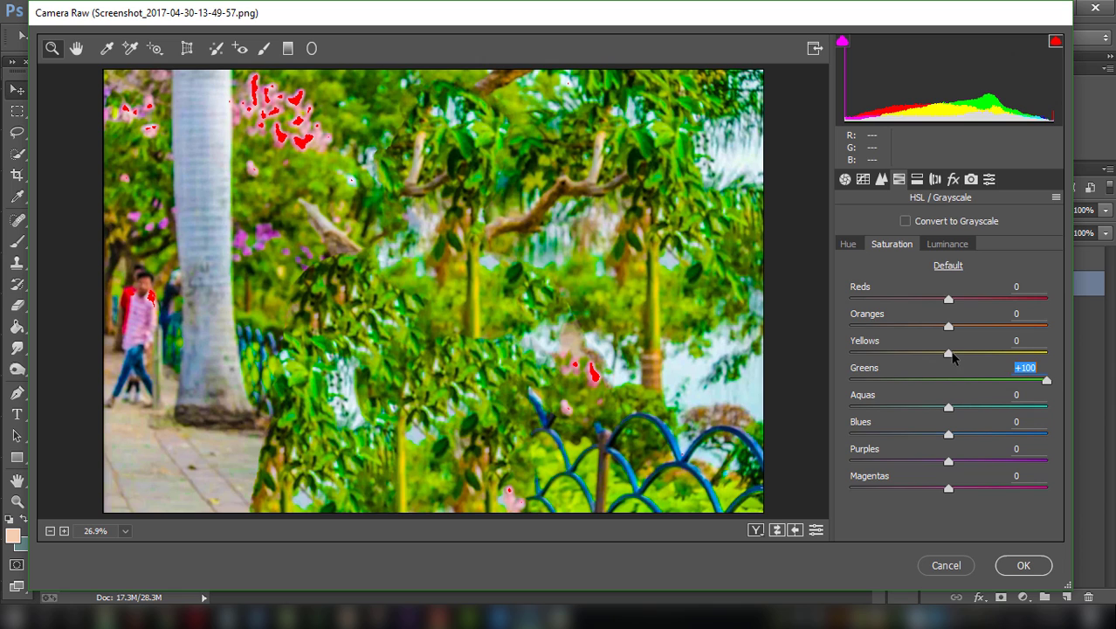
{"action": "left_click_drag", "start_coordinate": [949, 353], "coordinate": [1055, 354]}
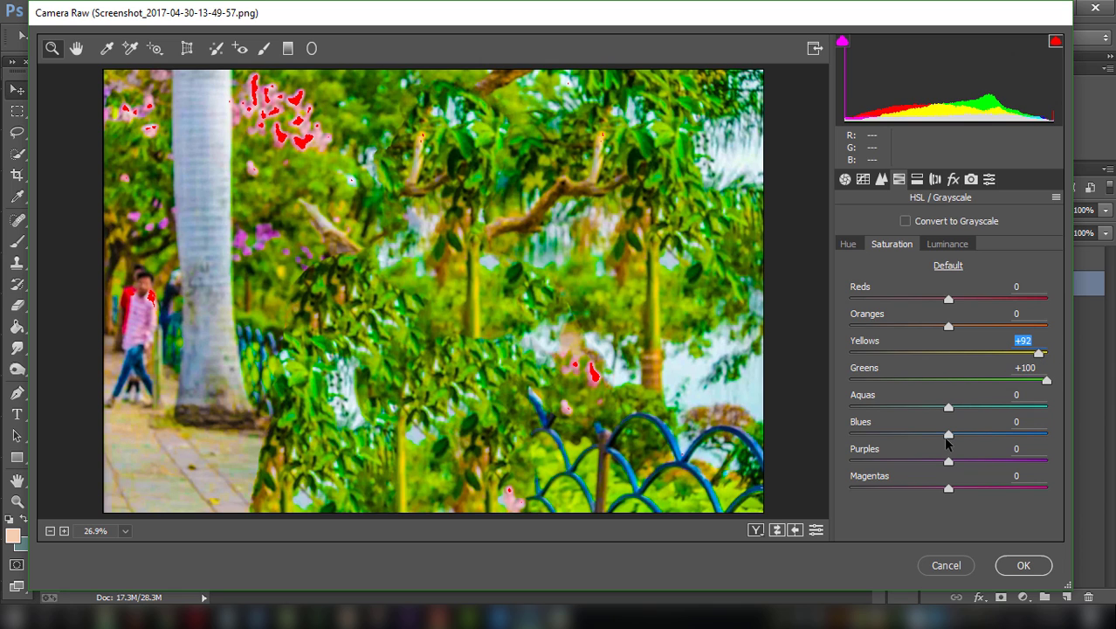
{"action": "left_click_drag", "start_coordinate": [948, 434], "coordinate": [1053, 434]}
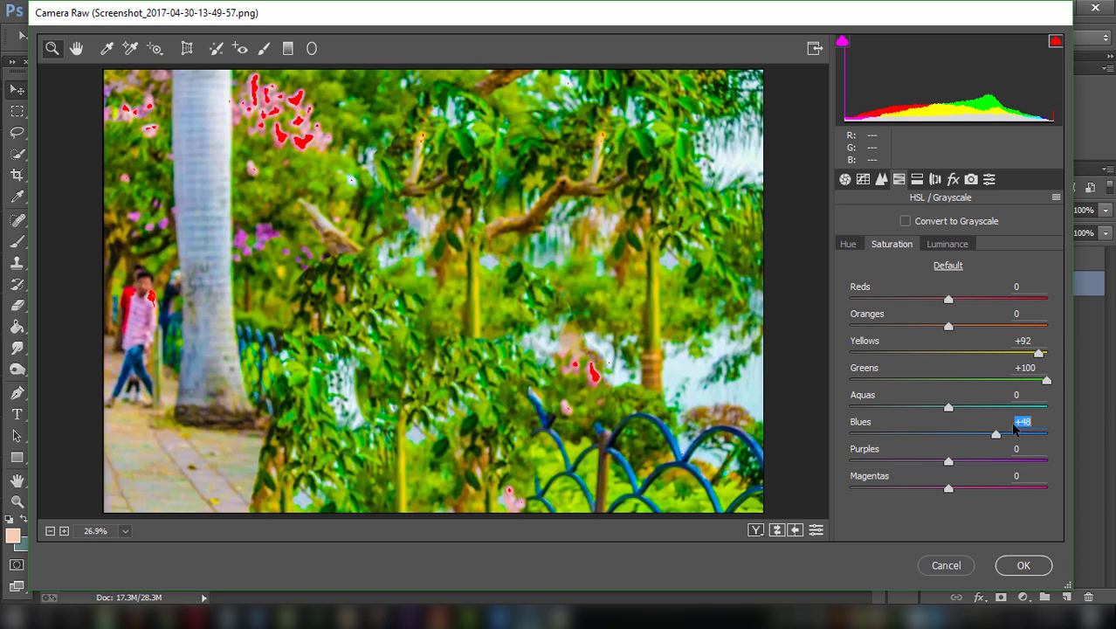
{"action": "left_click", "coordinate": [1025, 566]}
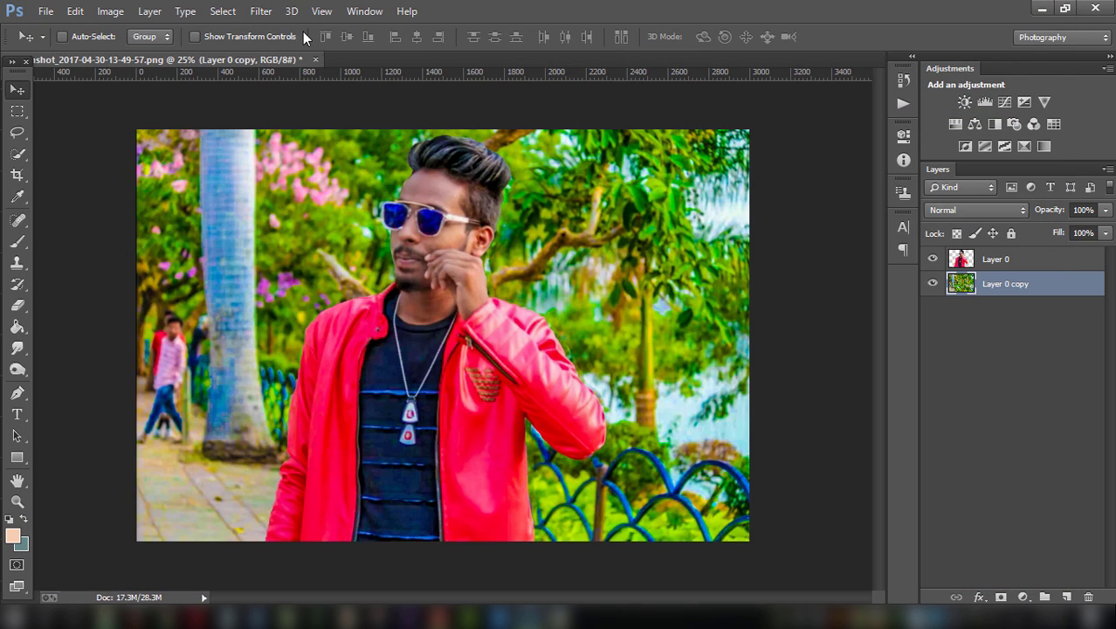
- Start a Tilt-Shift blur with the focus moved to the bottom edge and blur around 43 px
{"action": "left_click", "coordinate": [260, 11]}
{"action": "mouse_move", "coordinate": [269, 207]}
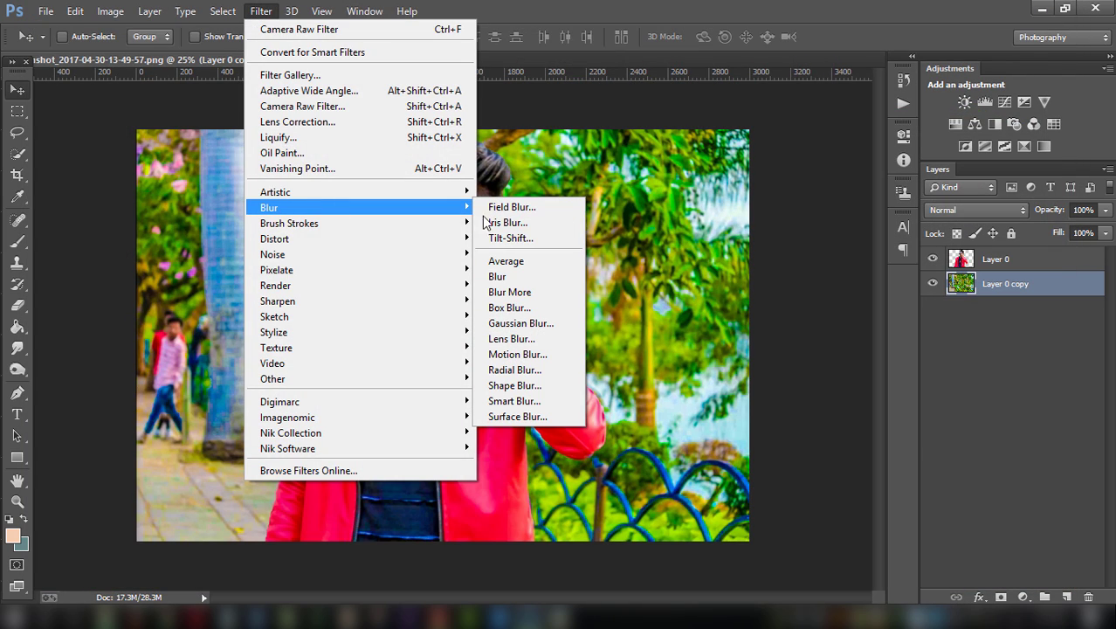
{"action": "left_click", "coordinate": [511, 238]}
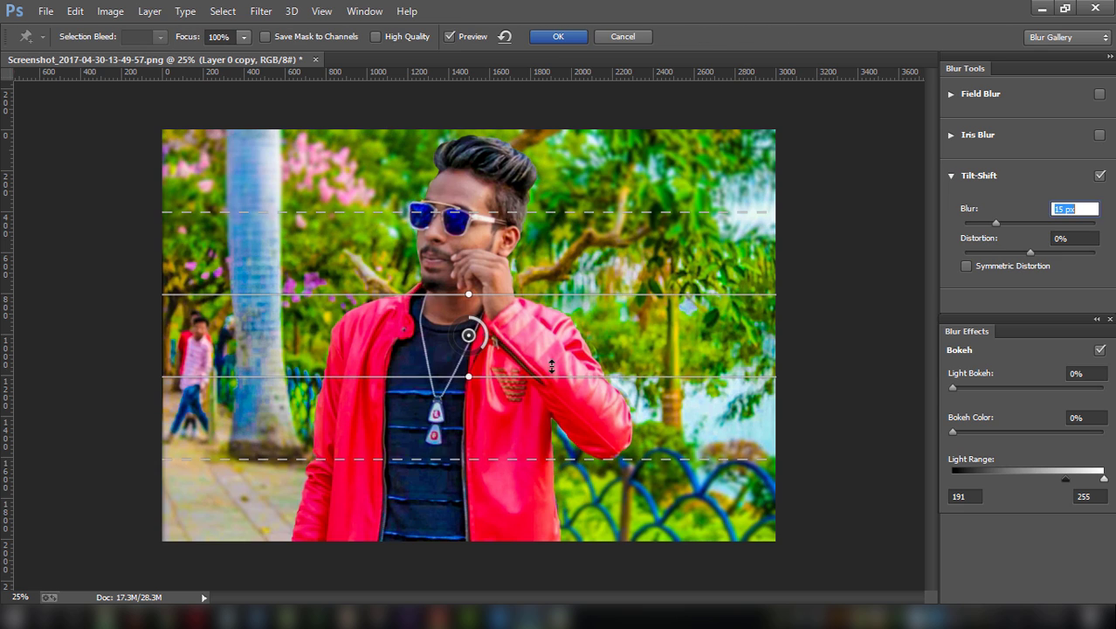
{"action": "left_click_drag", "start_coordinate": [551, 367], "coordinate": [651, 554]}
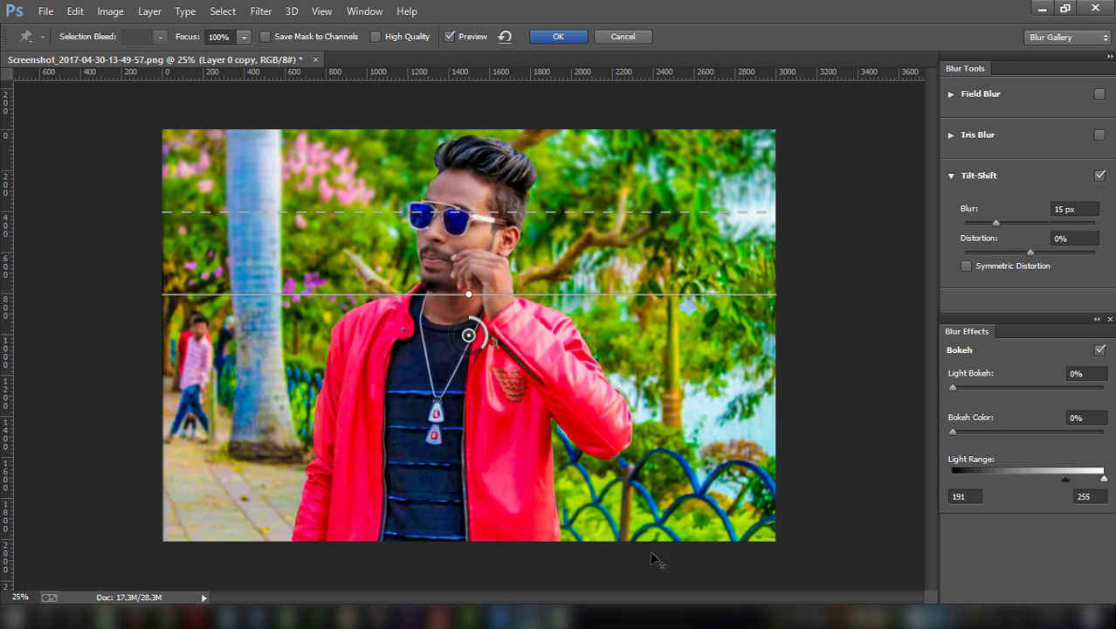
{"action": "left_click_drag", "start_coordinate": [468, 336], "coordinate": [493, 584]}
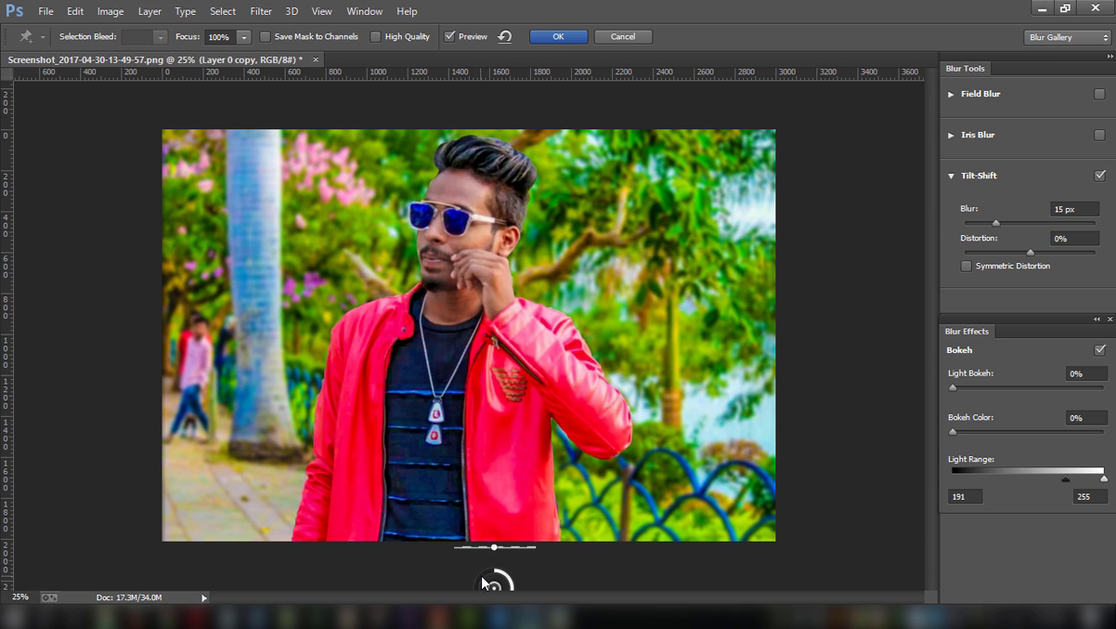
{"action": "left_click_drag", "start_coordinate": [996, 223], "coordinate": [1015, 221]}
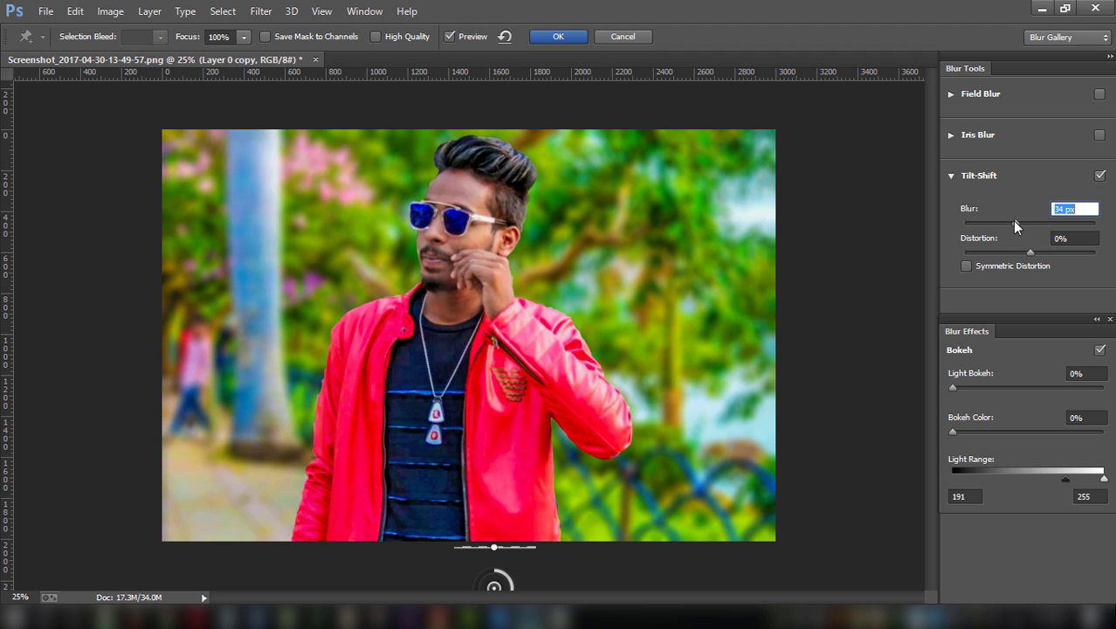
{"action": "left_click_drag", "start_coordinate": [1017, 220], "coordinate": [1020, 222]}
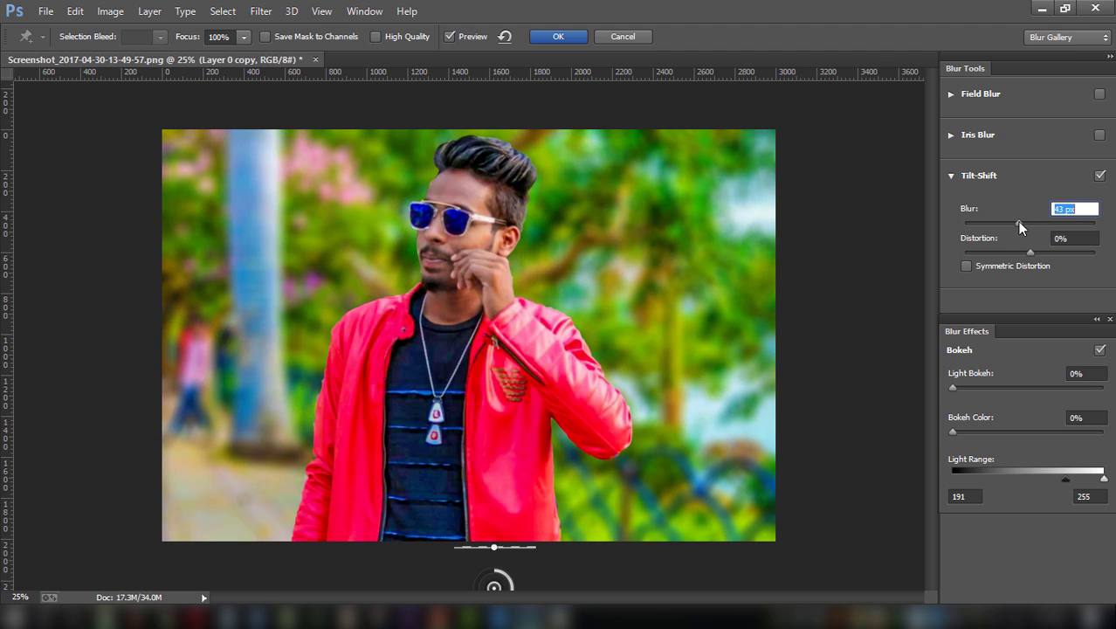
- Set the Light Range low value to 141 and add Light Bokeh around 37%
{"action": "left_click", "coordinate": [961, 495]}
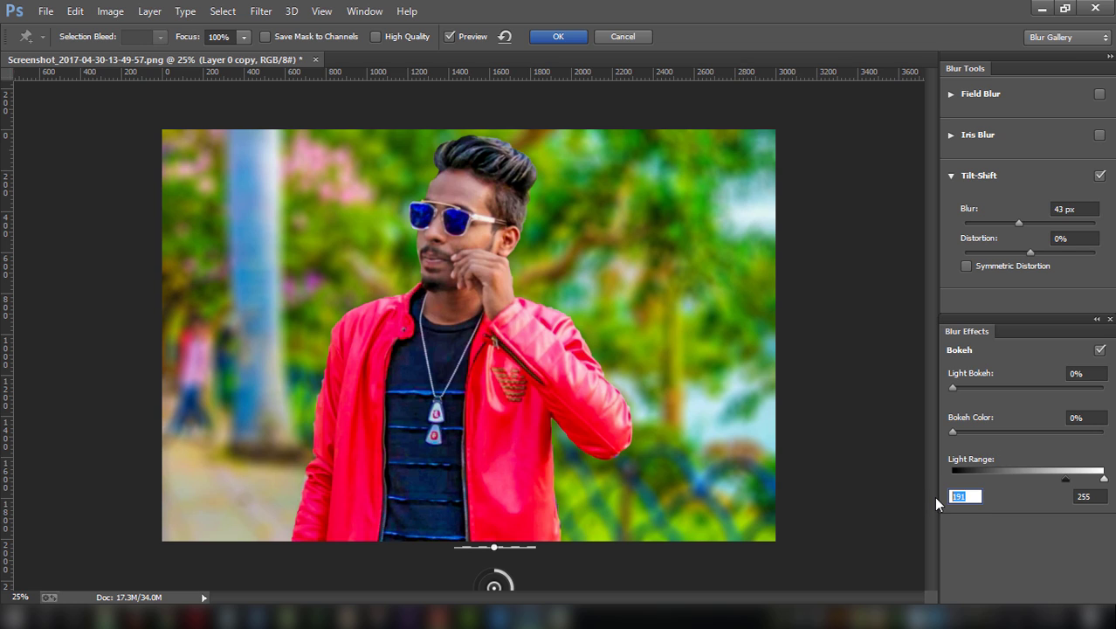
{"action": "type", "text": "141"}
{"action": "key", "text": "Tab"}
{"action": "type", "text": "145"}
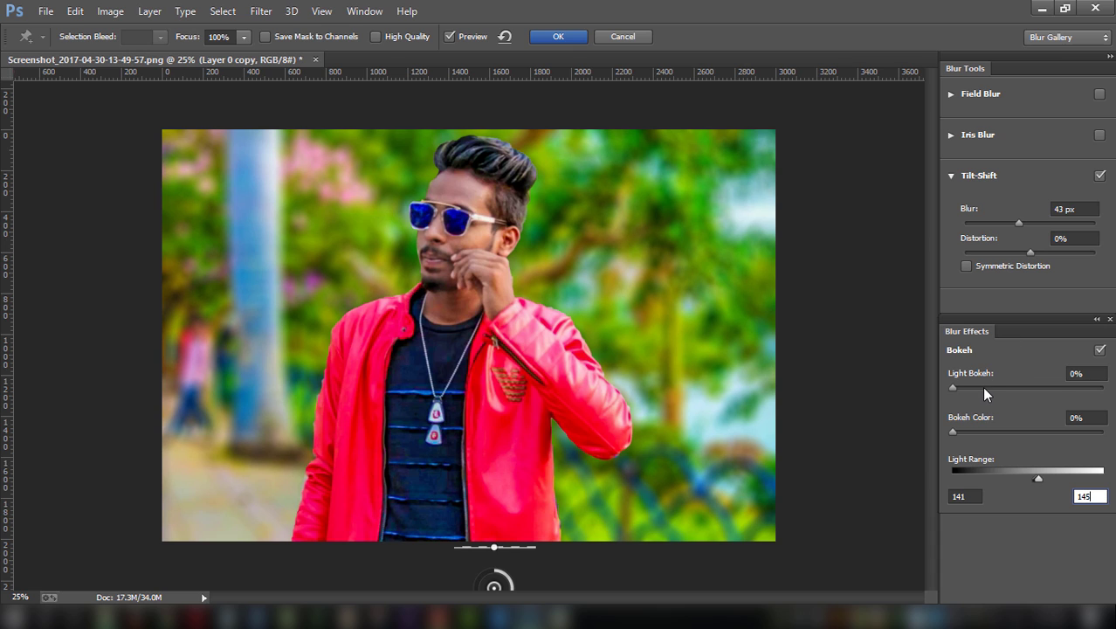
{"action": "left_click", "coordinate": [983, 387]}
{"action": "left_click", "coordinate": [1008, 386]}
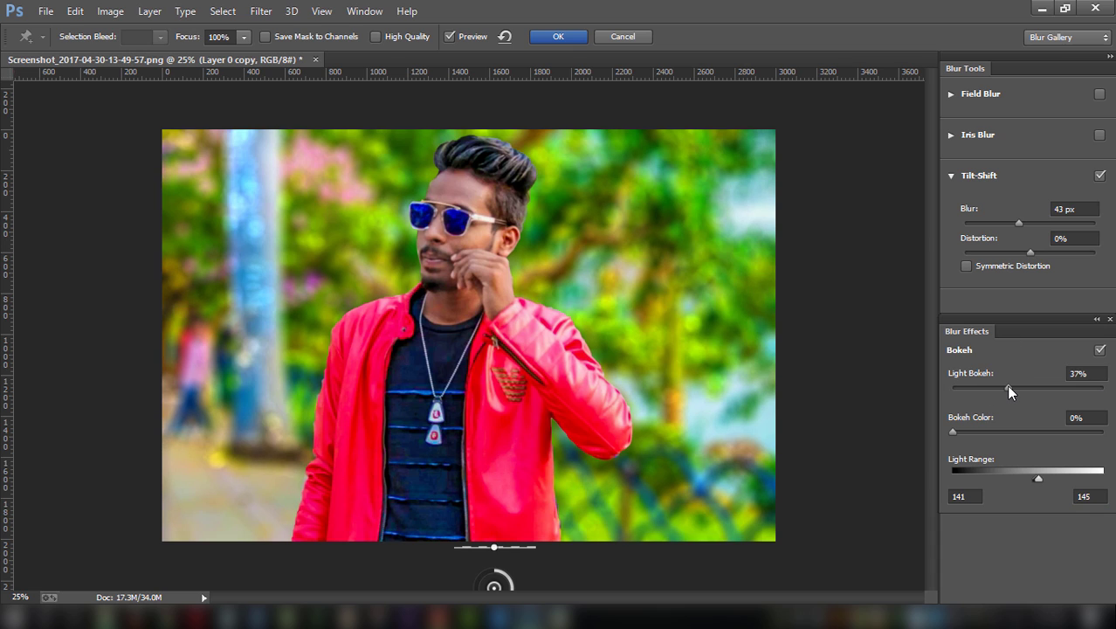
{"action": "left_click", "coordinate": [1015, 387]}
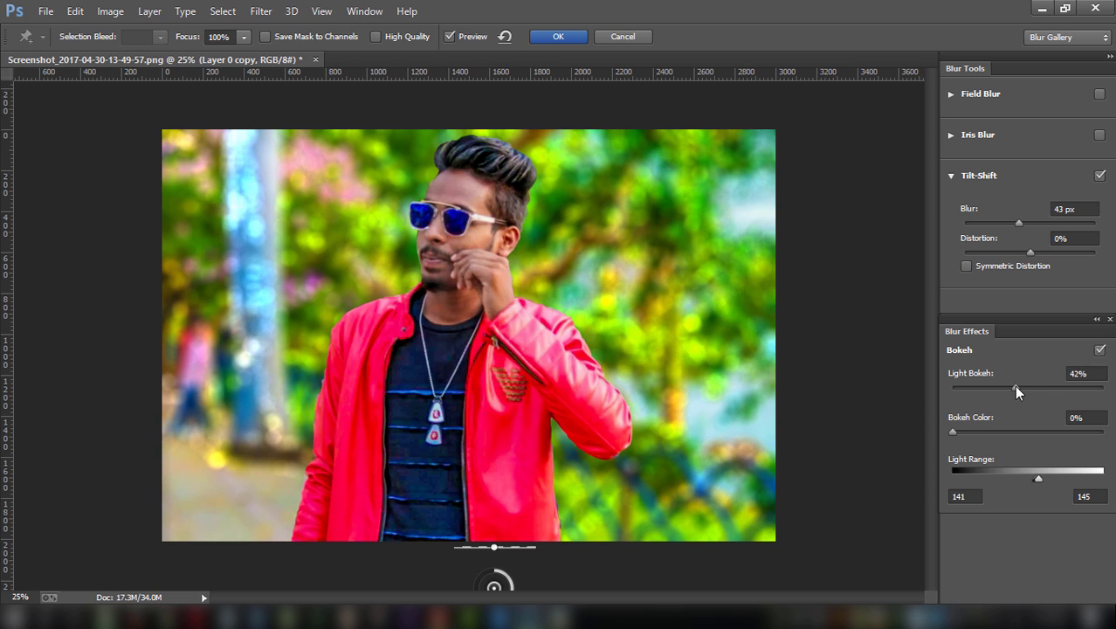
{"action": "left_click", "coordinate": [1008, 387]}
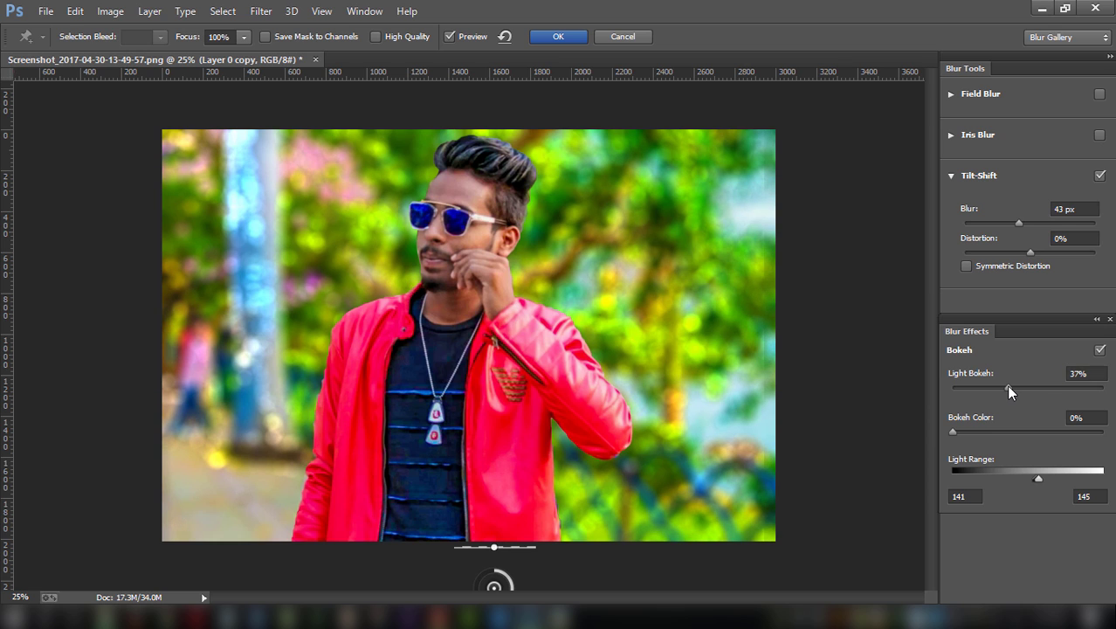
- Finish the tilt-shift at Blur 54 px, Light Bokeh 39%, Bokeh Color 51%, and apply it
{"action": "left_click", "coordinate": [979, 431]}
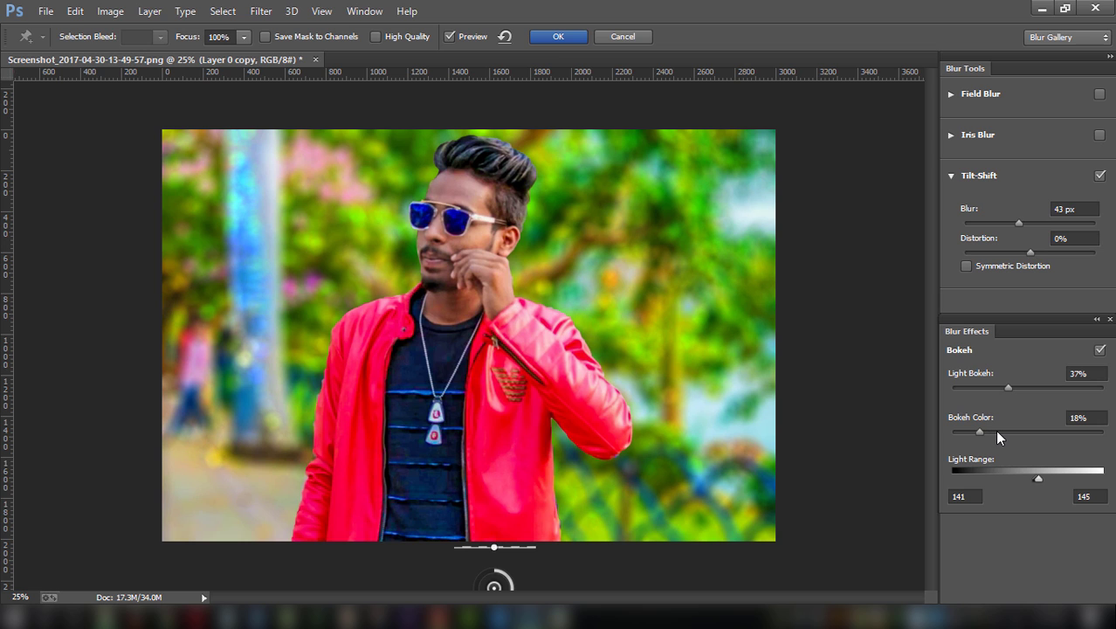
{"action": "left_click", "coordinate": [997, 432]}
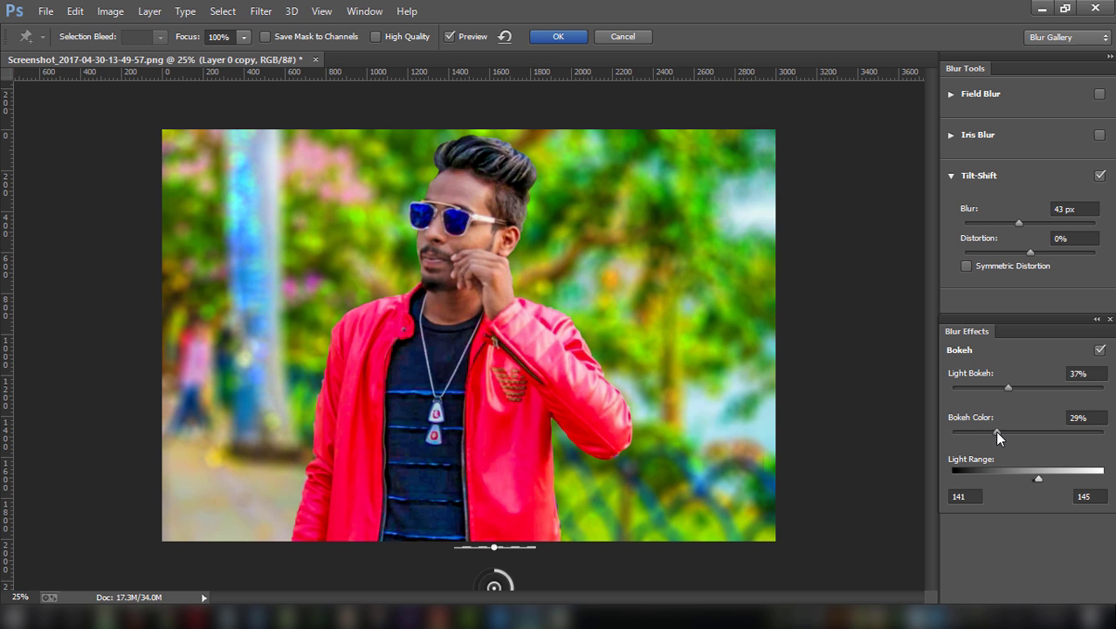
{"action": "left_click", "coordinate": [1026, 225]}
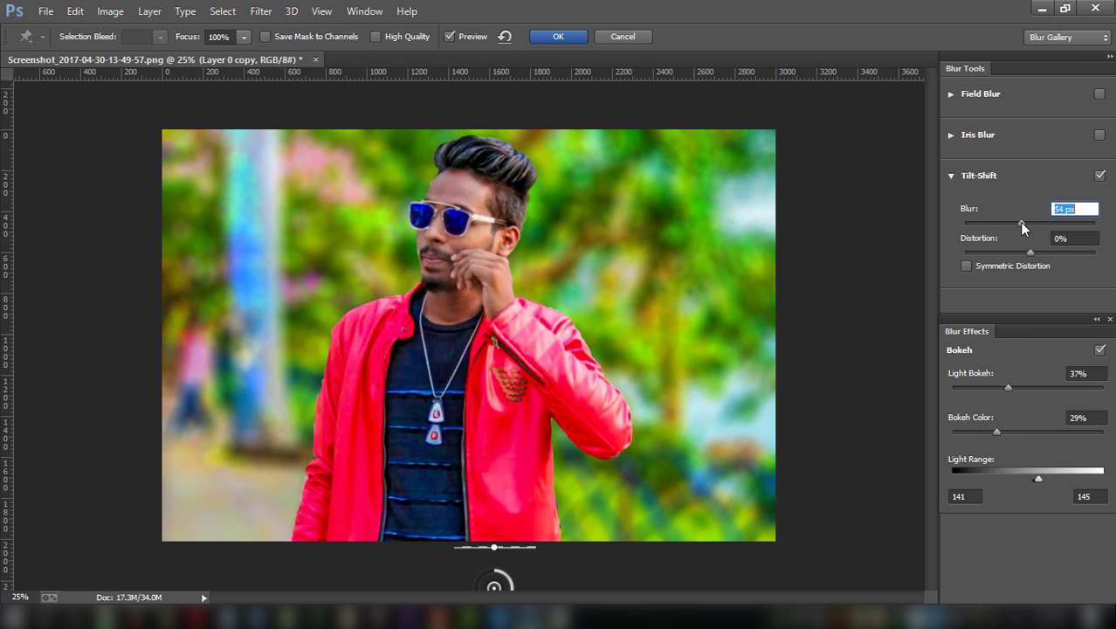
{"action": "left_click", "coordinate": [1024, 387]}
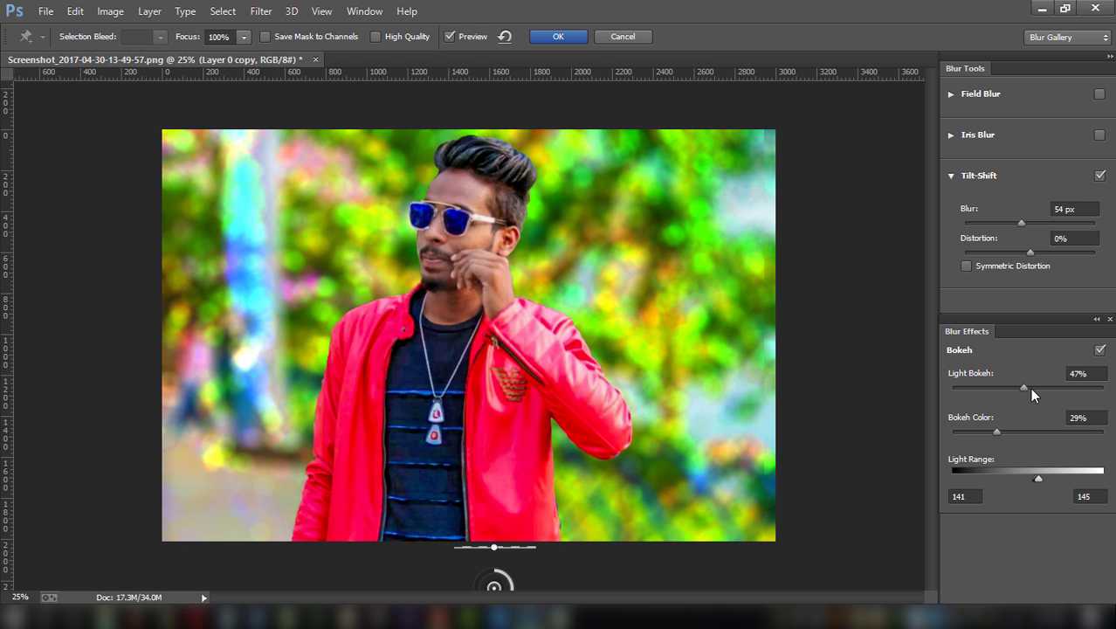
{"action": "left_click_drag", "start_coordinate": [1016, 389], "coordinate": [1011, 387]}
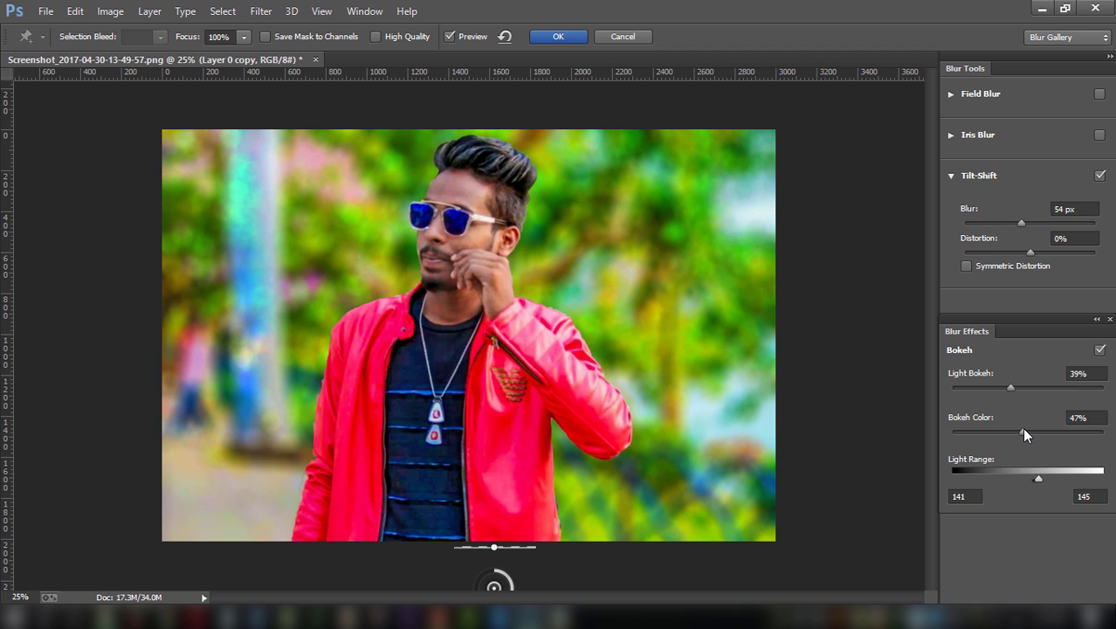
{"action": "left_click", "coordinate": [1030, 429]}
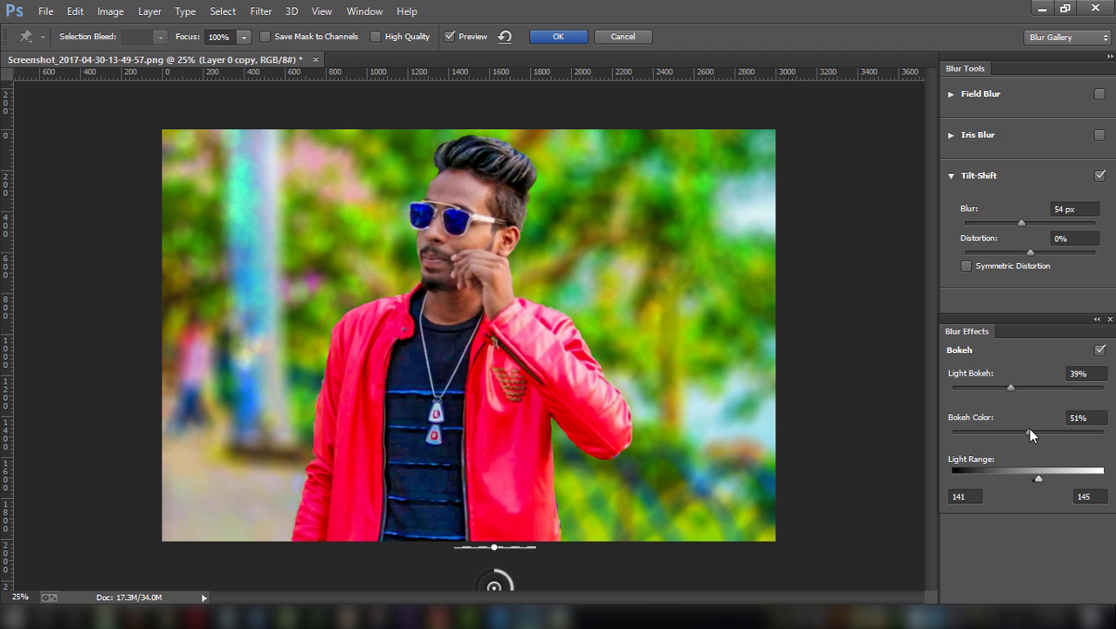
{"action": "left_click", "coordinate": [572, 40]}
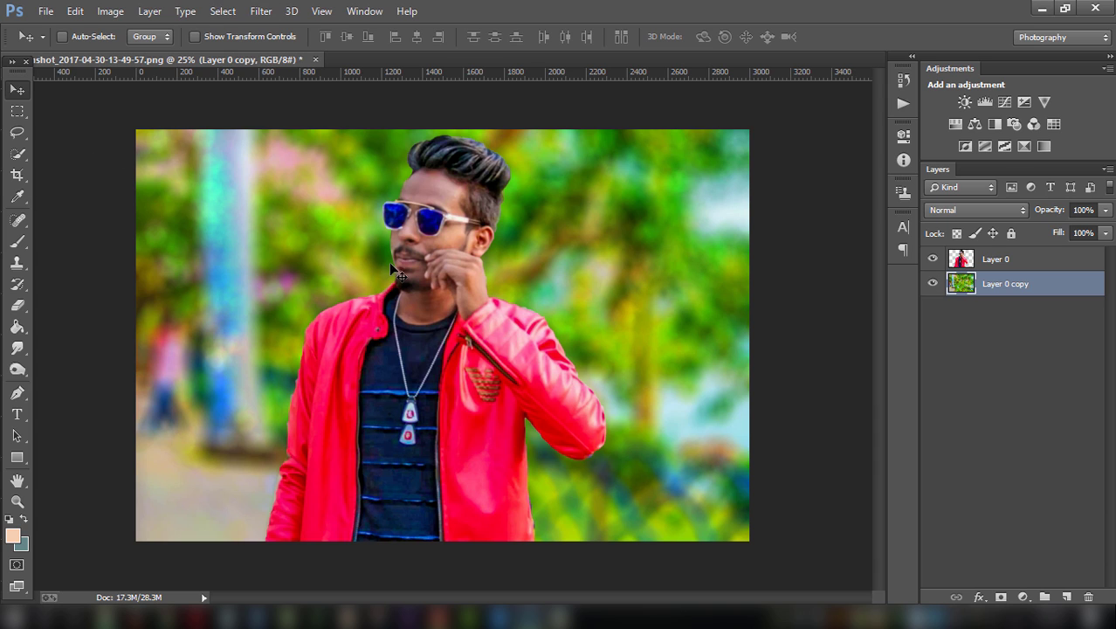
- Nudge the man's Layer 0 cutout slightly down-right and duplicate it as Layer 0 copy 2
{"action": "left_click_drag", "start_coordinate": [395, 272], "coordinate": [402, 301]}
{"action": "left_click", "coordinate": [1001, 263]}
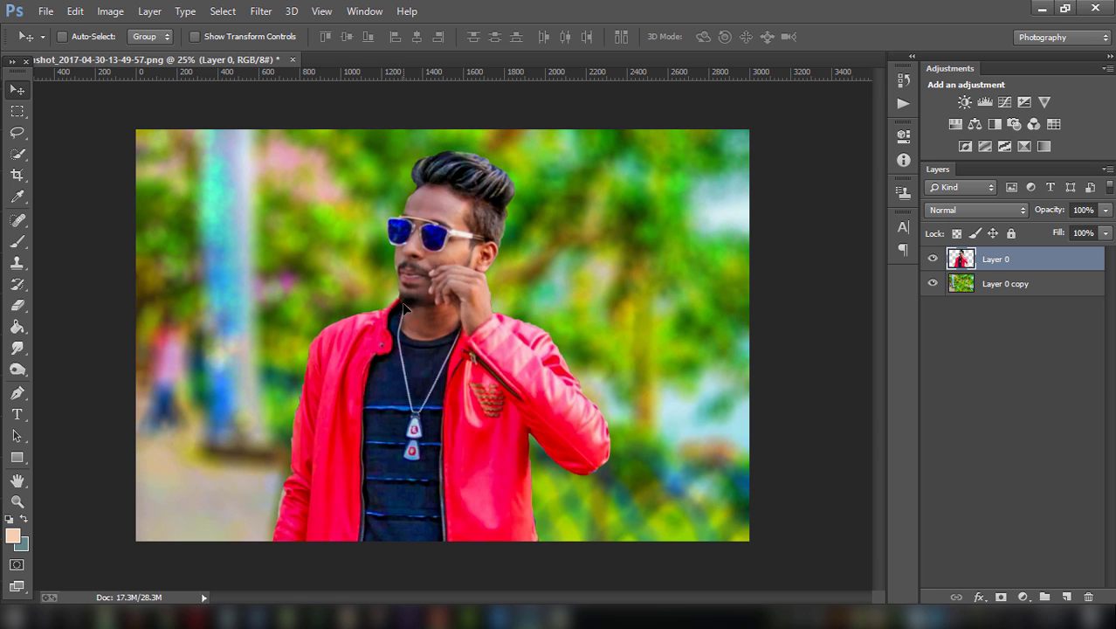
{"action": "key", "text": "ctrl+j"}
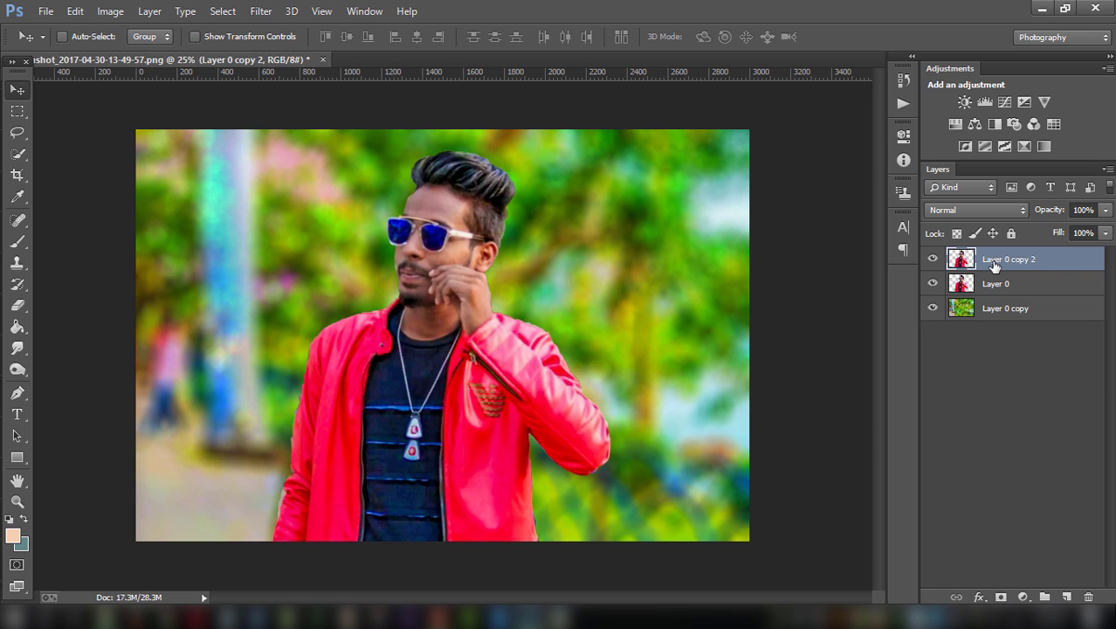
- Open the Camera Raw Filter on the cutout copy and lower its whites, shadows and highlights
{"action": "left_click", "coordinate": [261, 11]}
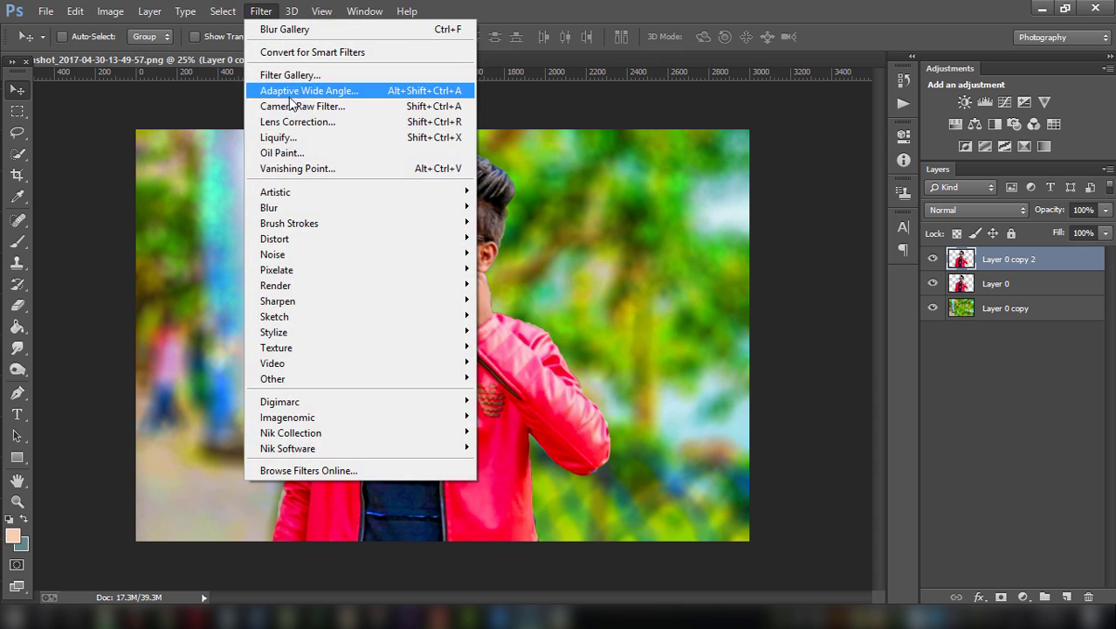
{"action": "left_click", "coordinate": [297, 153]}
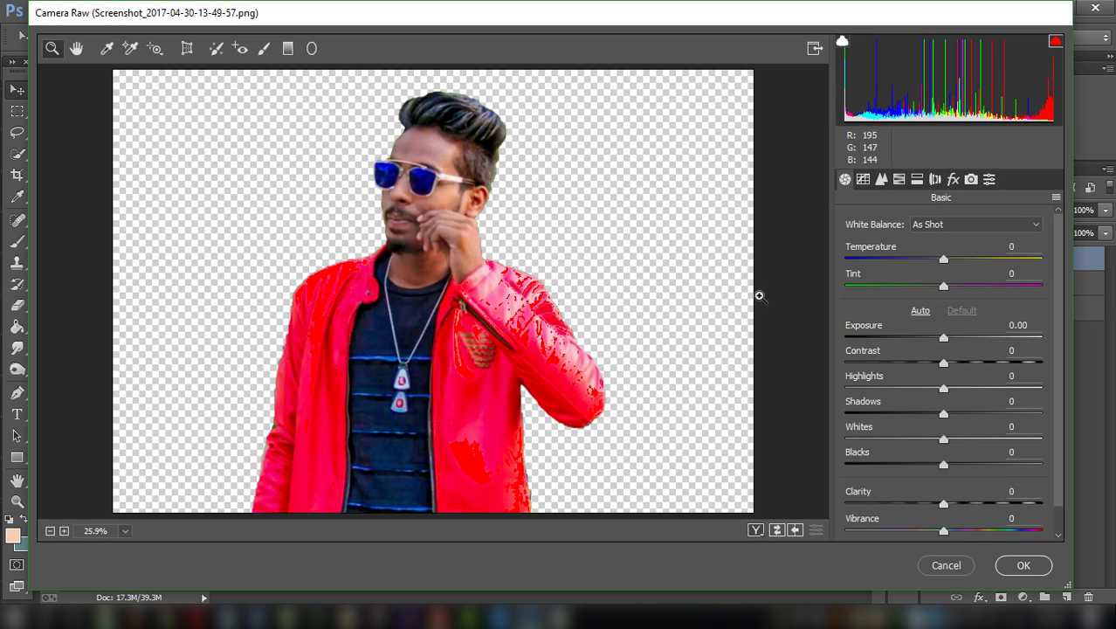
{"action": "mouse_move", "coordinate": [943, 438]}
{"action": "left_mouse_down"}
{"action": "mouse_move", "coordinate": [960, 440]}
{"action": "mouse_move", "coordinate": [929, 430]}
{"action": "mouse_move", "coordinate": [859, 437]}
{"action": "left_mouse_up"}
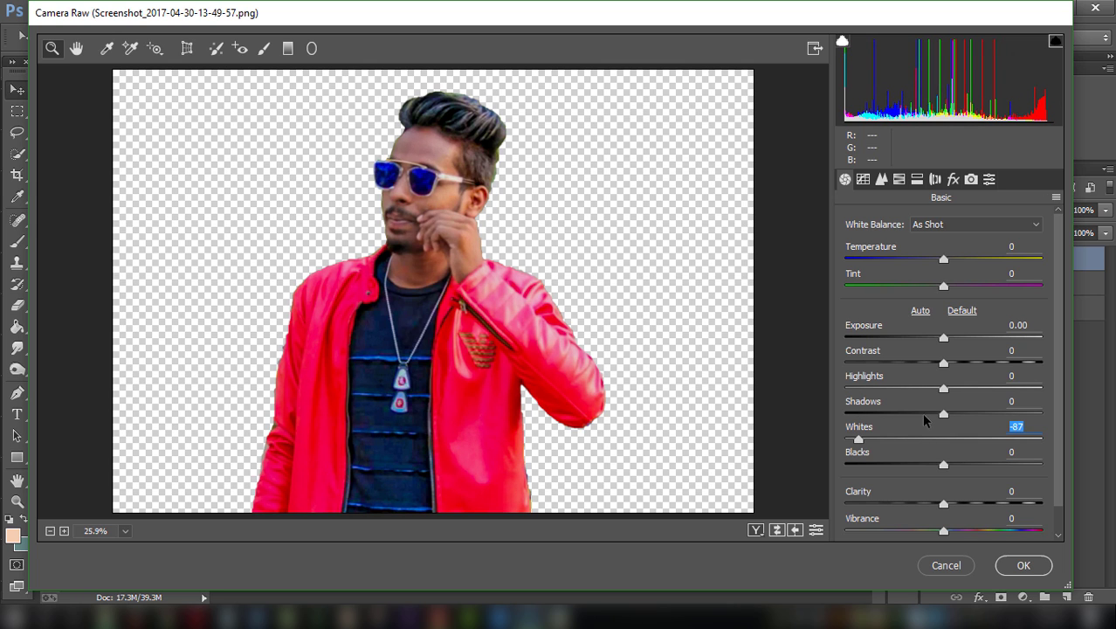
{"action": "left_click_drag", "start_coordinate": [944, 413], "coordinate": [851, 415]}
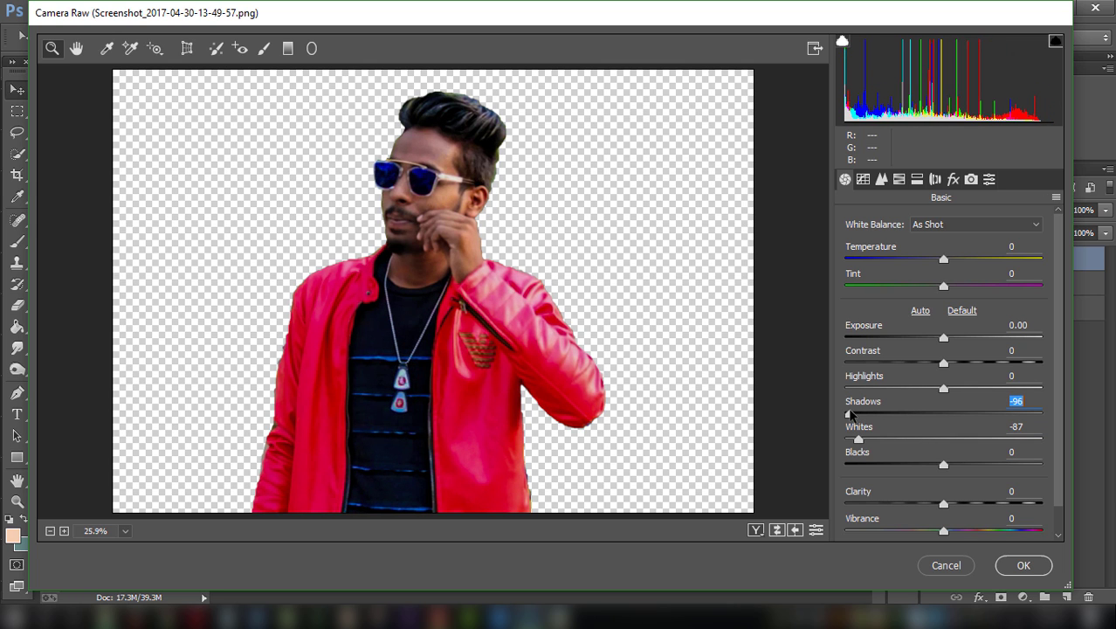
{"action": "mouse_move", "coordinate": [946, 390]}
{"action": "left_mouse_down"}
{"action": "mouse_move", "coordinate": [933, 396]}
{"action": "mouse_move", "coordinate": [948, 398]}
{"action": "mouse_move", "coordinate": [987, 362]}
{"action": "mouse_move", "coordinate": [902, 362]}
{"action": "mouse_move", "coordinate": [913, 343]}
{"action": "left_mouse_up"}
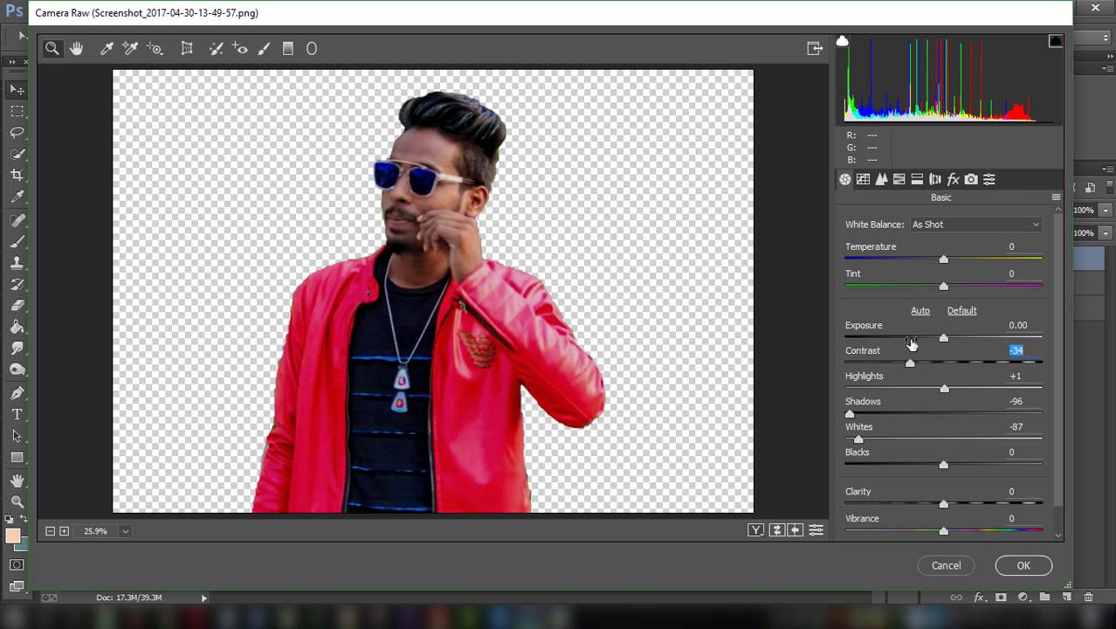
- Set HSL Reds saturation +72, Oranges +16, Oranges luminance +67, boost Blues slightly, and apply
{"action": "left_click", "coordinate": [898, 181]}
{"action": "left_click", "coordinate": [939, 244]}
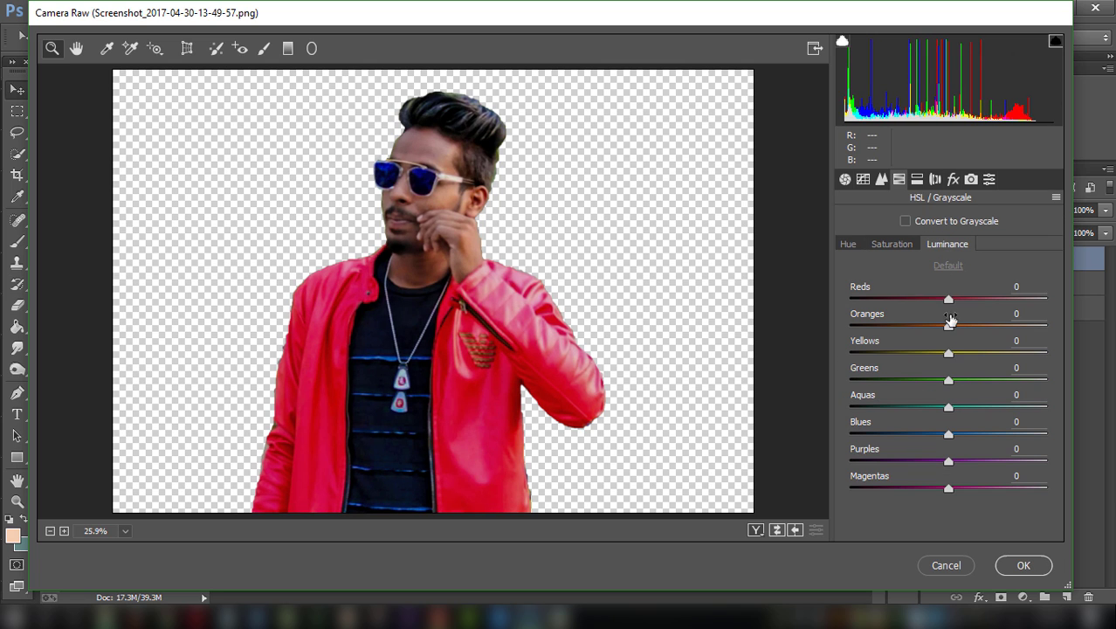
{"action": "left_click", "coordinate": [892, 244]}
{"action": "left_click_drag", "start_coordinate": [949, 326], "coordinate": [966, 327]}
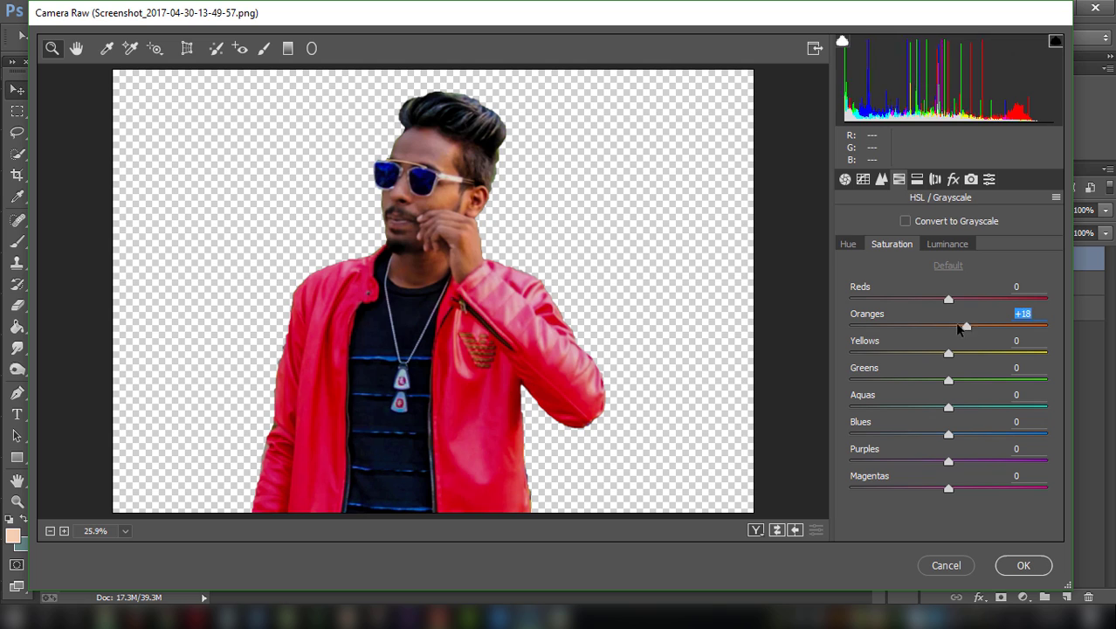
{"action": "key", "text": "Down"}
{"action": "key", "text": "Down"}
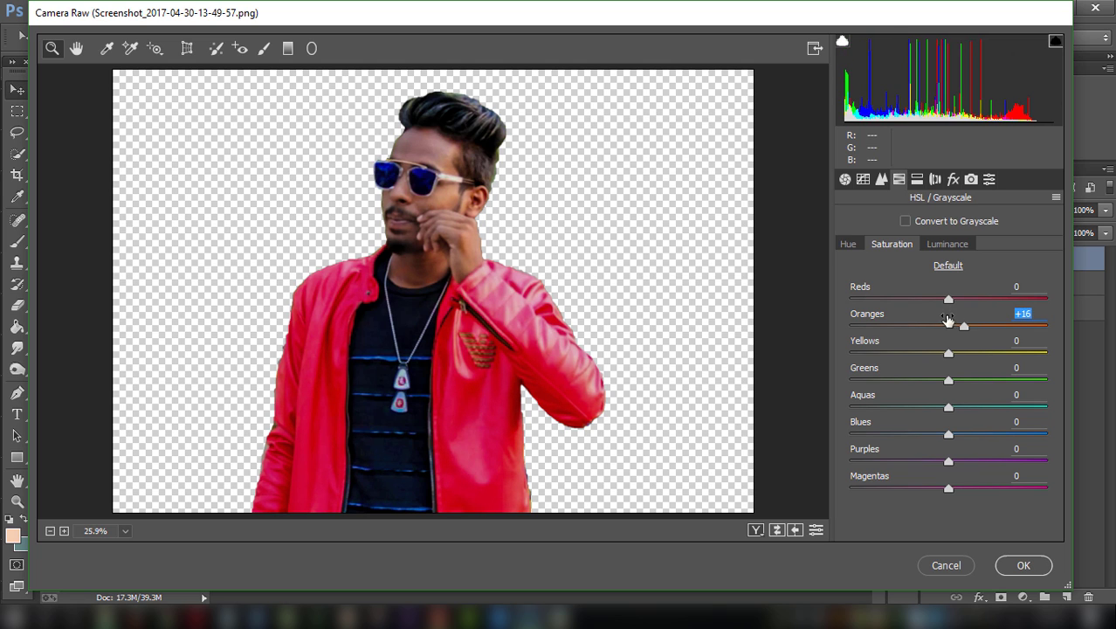
{"action": "left_click_drag", "start_coordinate": [966, 299], "coordinate": [1021, 299]}
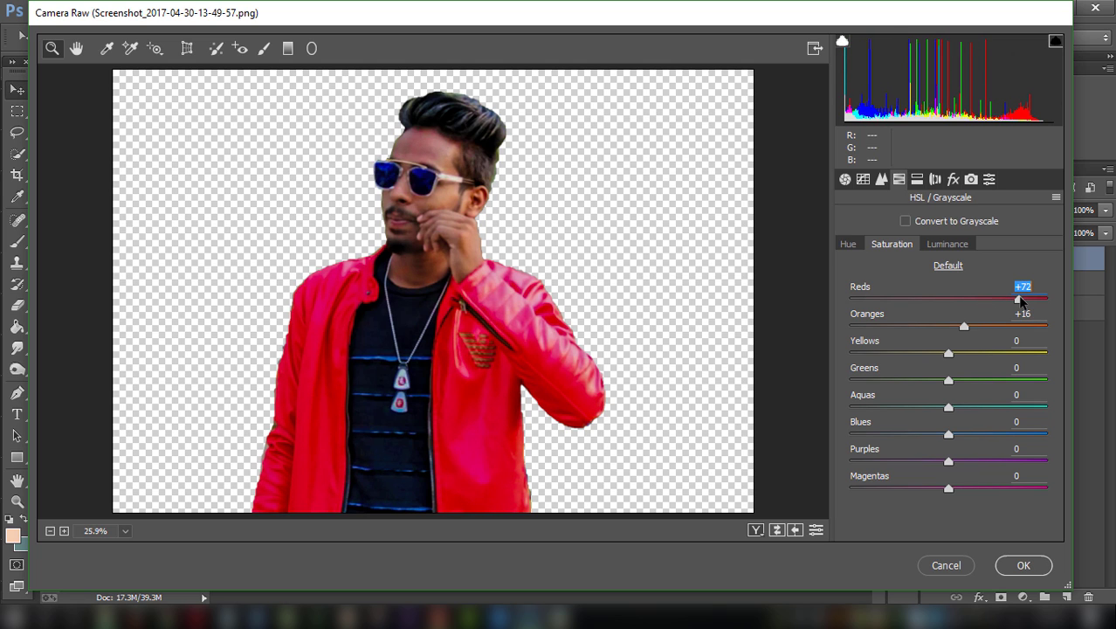
{"action": "left_click", "coordinate": [966, 245]}
{"action": "left_click_drag", "start_coordinate": [949, 326], "coordinate": [1013, 327]}
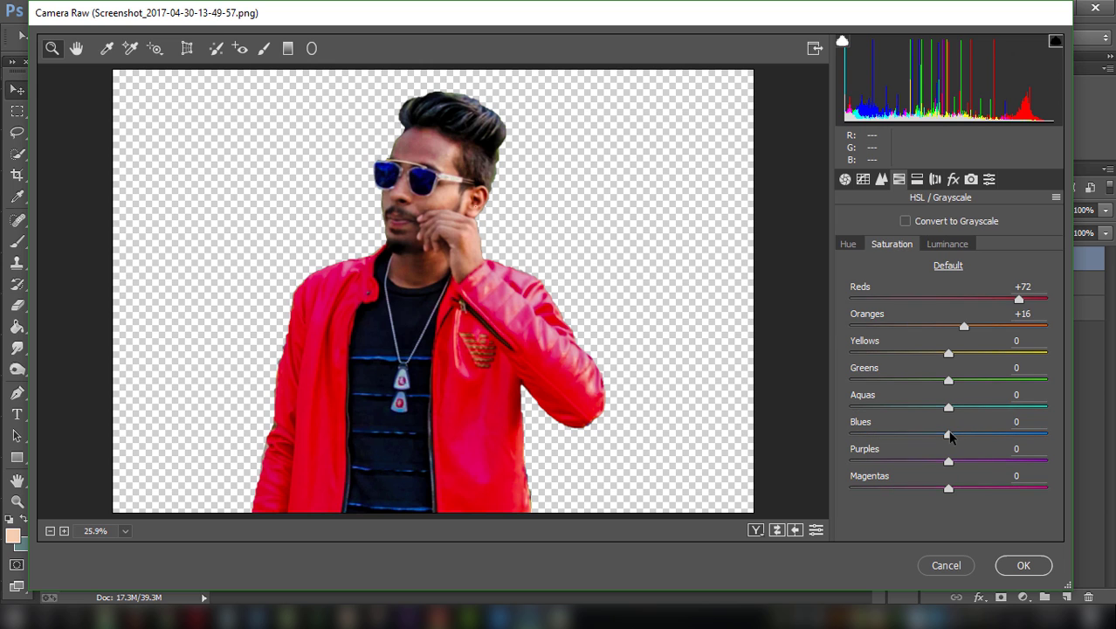
{"action": "left_click_drag", "start_coordinate": [949, 434], "coordinate": [982, 434]}
{"action": "left_click", "coordinate": [1023, 565]}
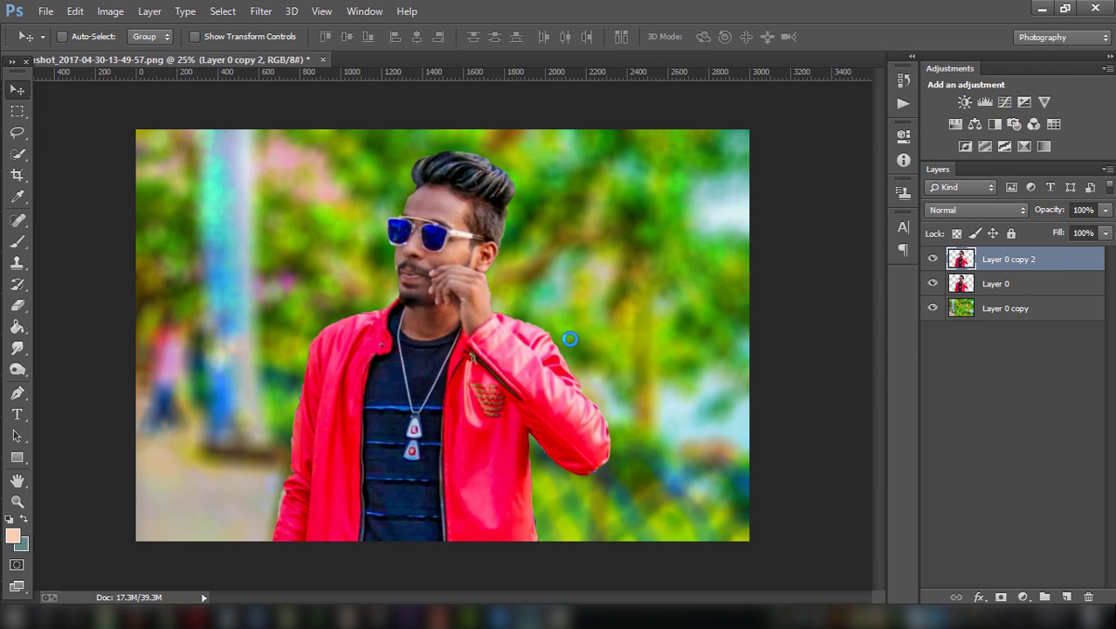
- Fade the saturated copy to 25% opacity and merge it with Layer 0
{"action": "left_click", "coordinate": [17, 305]}
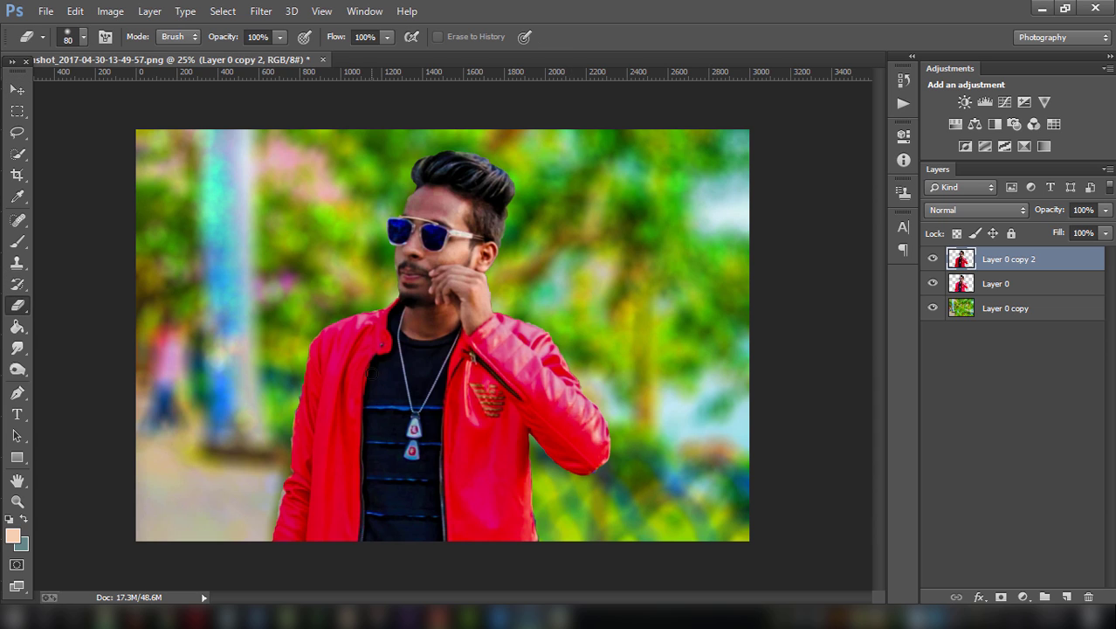
{"action": "left_click", "coordinate": [1105, 210]}
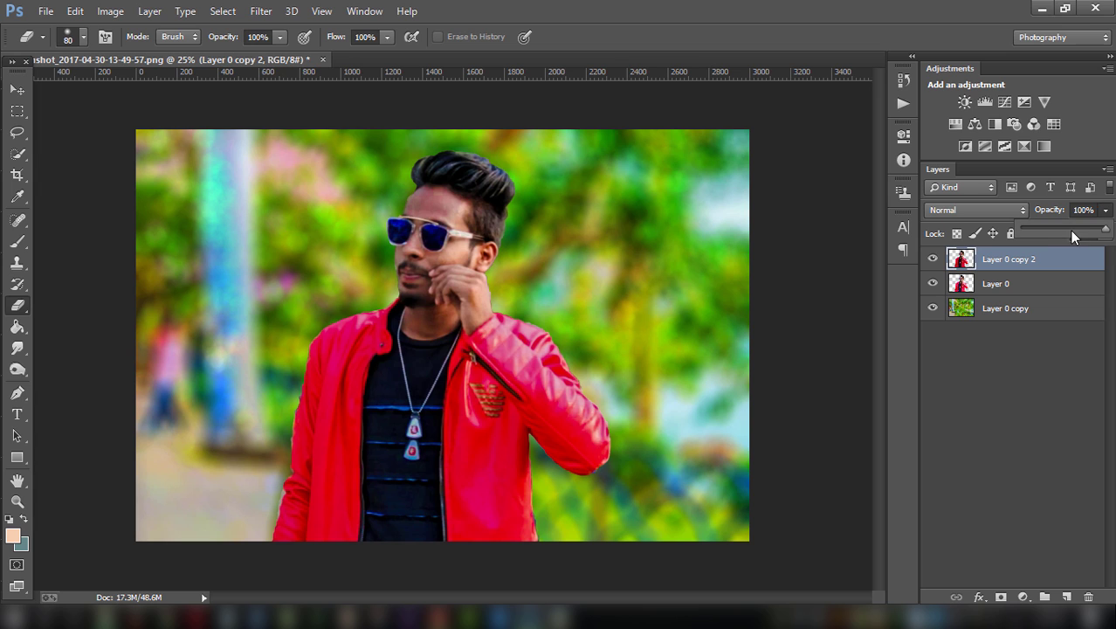
{"action": "mouse_move", "coordinate": [1106, 230]}
{"action": "left_mouse_down"}
{"action": "mouse_move", "coordinate": [1026, 232]}
{"action": "mouse_move", "coordinate": [1056, 232]}
{"action": "left_mouse_up"}
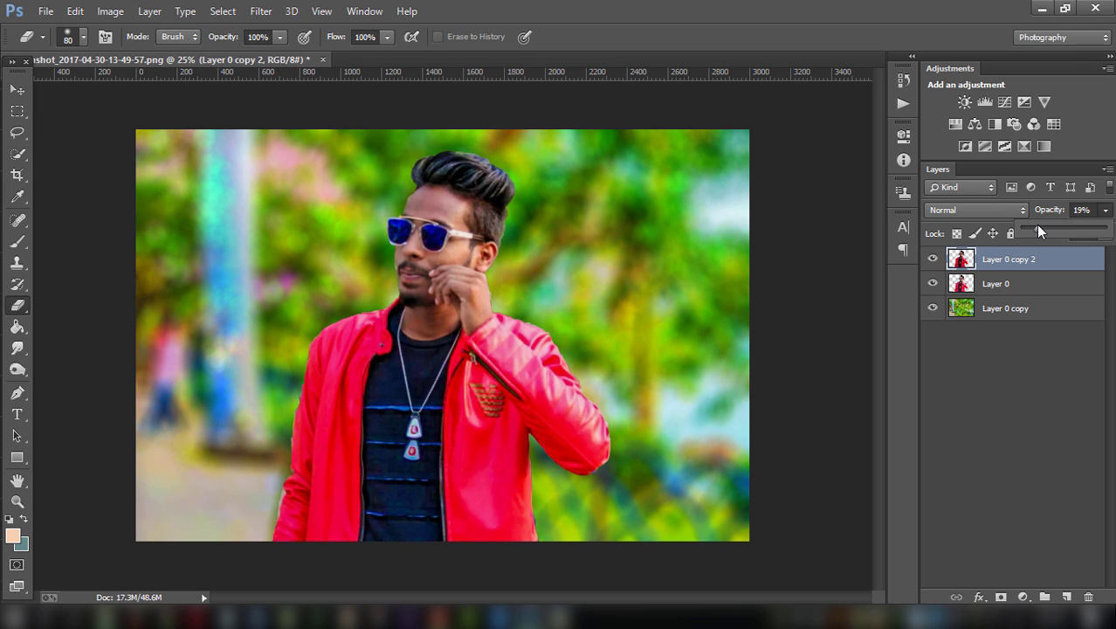
{"action": "left_click", "coordinate": [1032, 283], "text": "ctrl"}
{"action": "right_click", "coordinate": [1032, 283]}
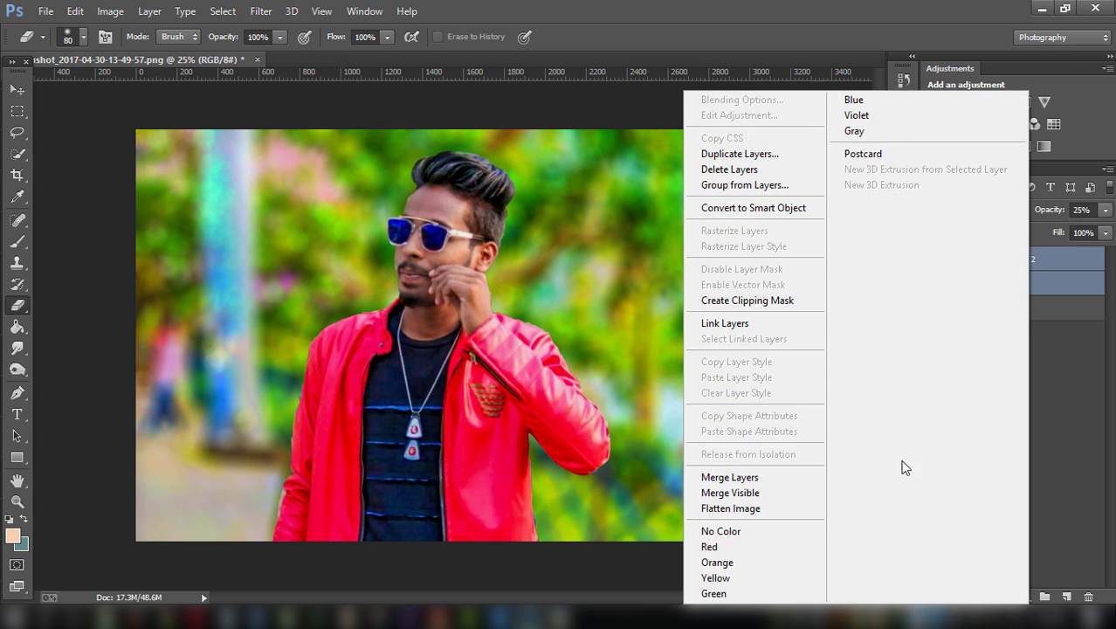
{"action": "left_click", "coordinate": [804, 479]}
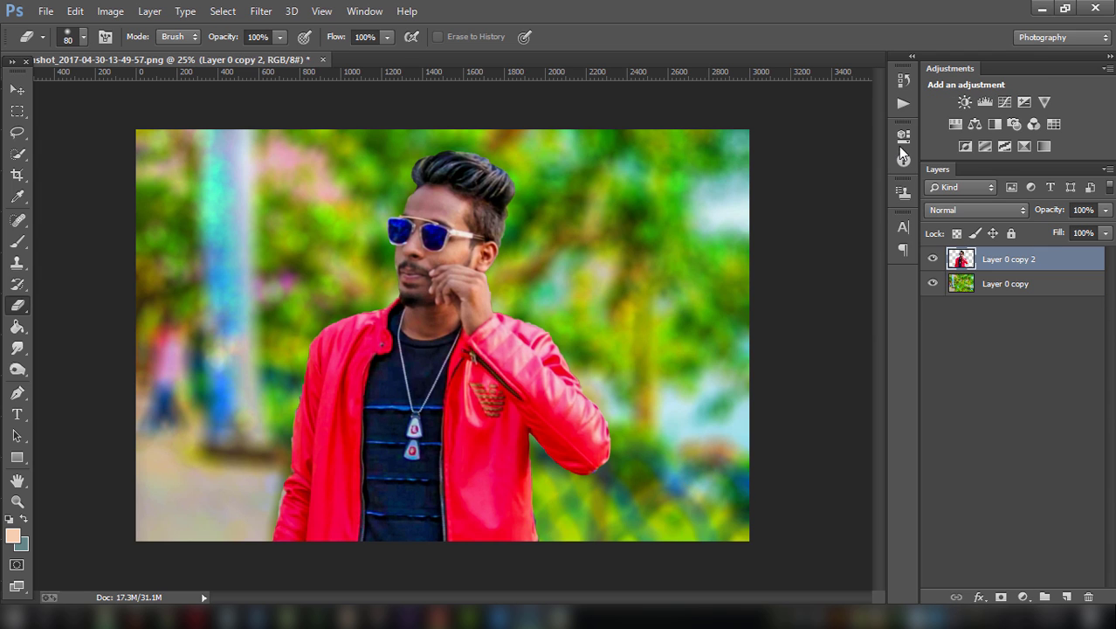
{"action": "left_click", "coordinate": [261, 11]}
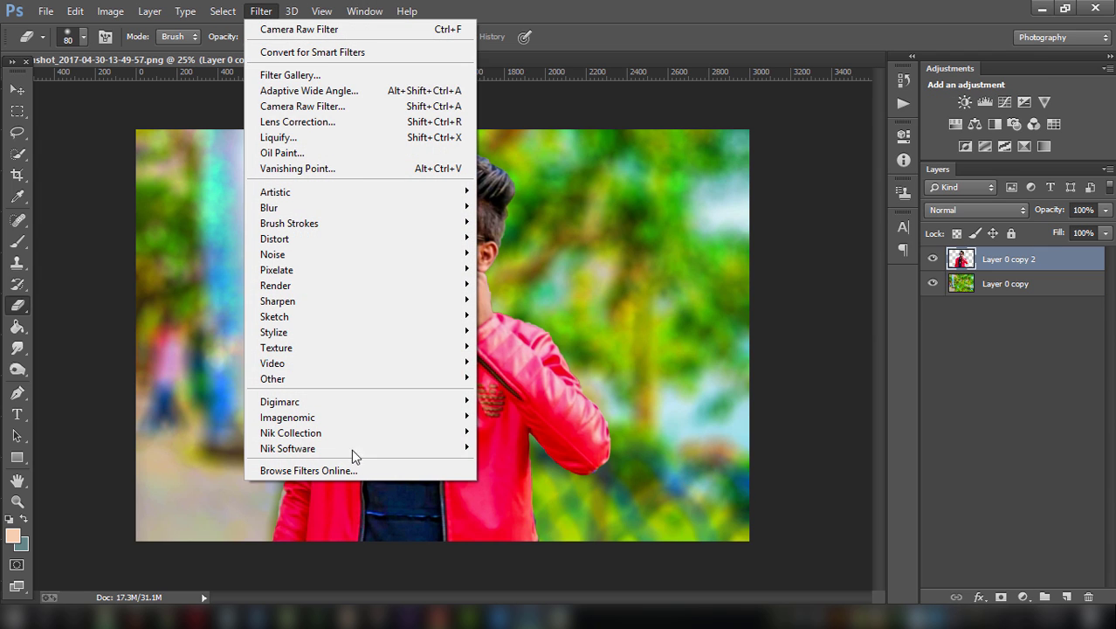
- Apply Color Efex Pro 3.0 Contrast Color Range with Color Contrast at 77%
{"action": "left_click", "coordinate": [559, 447]}
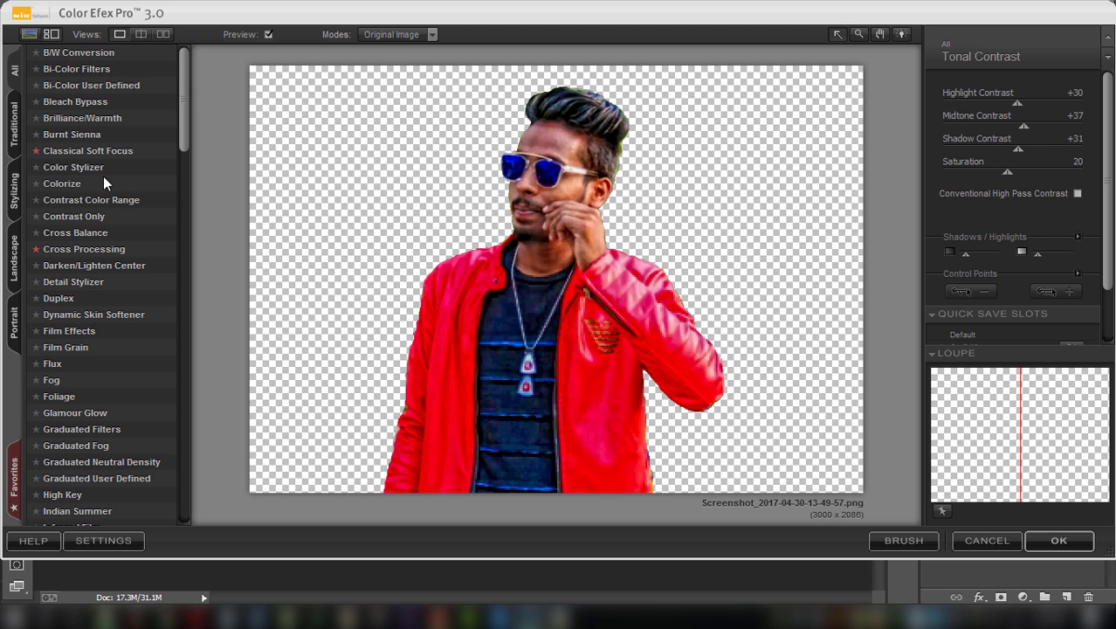
{"action": "left_click", "coordinate": [91, 200]}
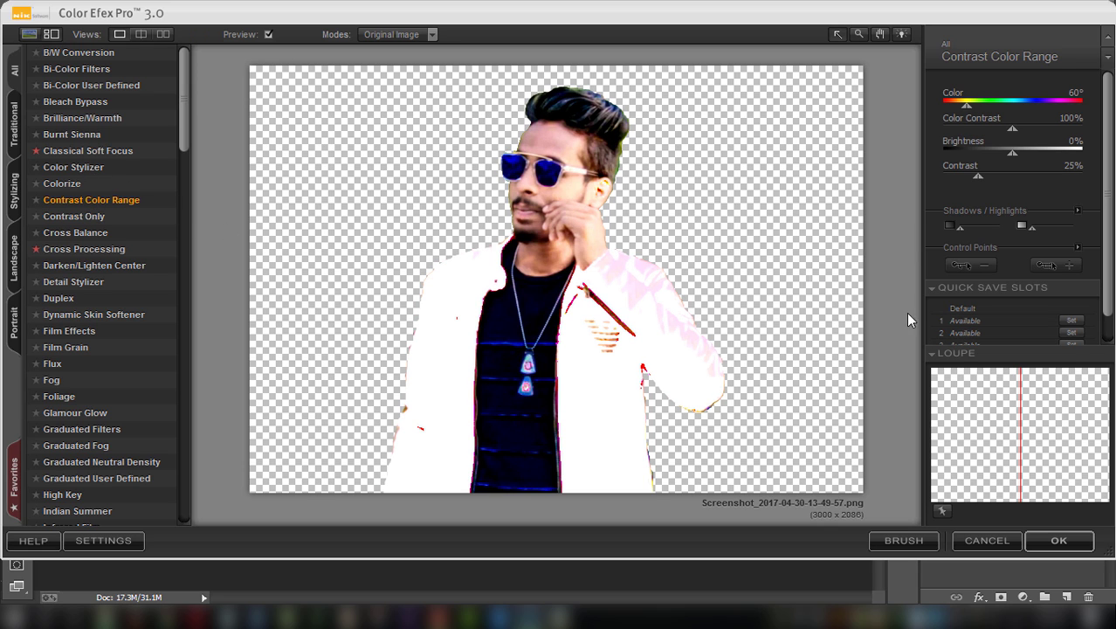
{"action": "left_click", "coordinate": [998, 127]}
{"action": "left_click", "coordinate": [1059, 541]}
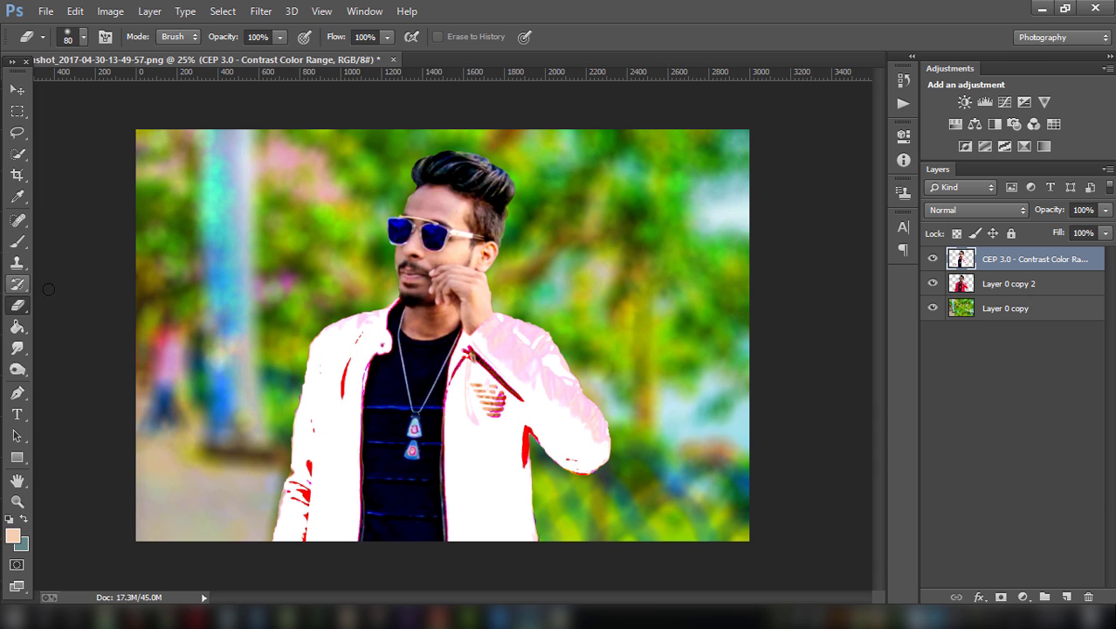
- Erase the white cast from the jacket with a 400–600 eraser, using 150 along the collar
{"action": "key", "text": "bracketright"}
{"action": "key", "text": "bracketright"}
{"action": "key", "text": "bracketright"}
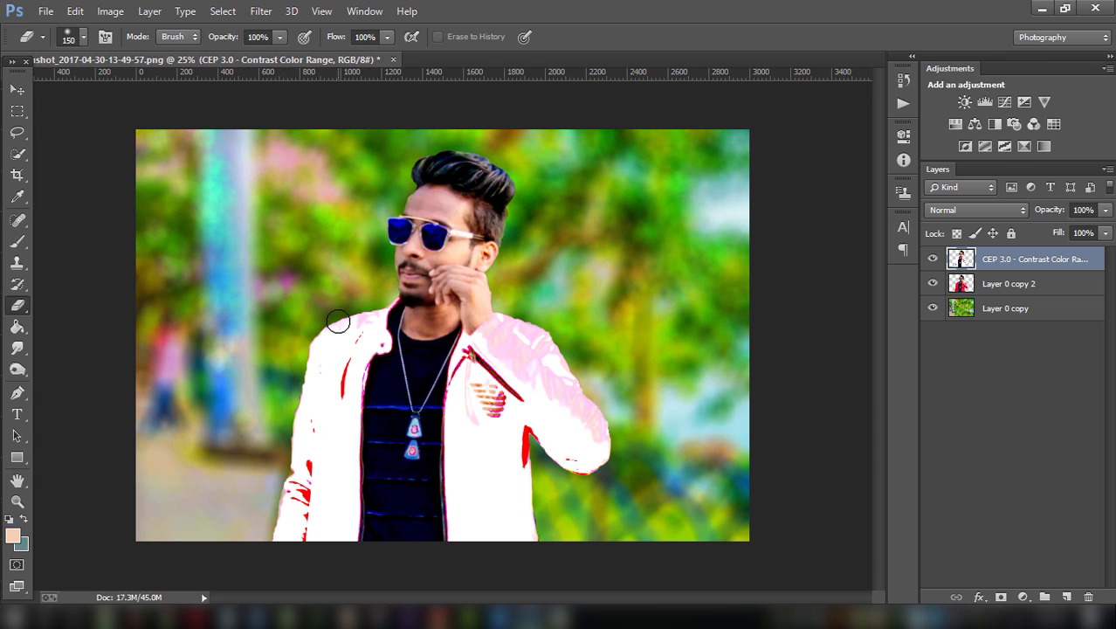
{"action": "mouse_move", "coordinate": [340, 341]}
{"action": "left_mouse_down"}
{"action": "mouse_move", "coordinate": [319, 373]}
{"action": "mouse_move", "coordinate": [327, 524]}
{"action": "left_mouse_up"}
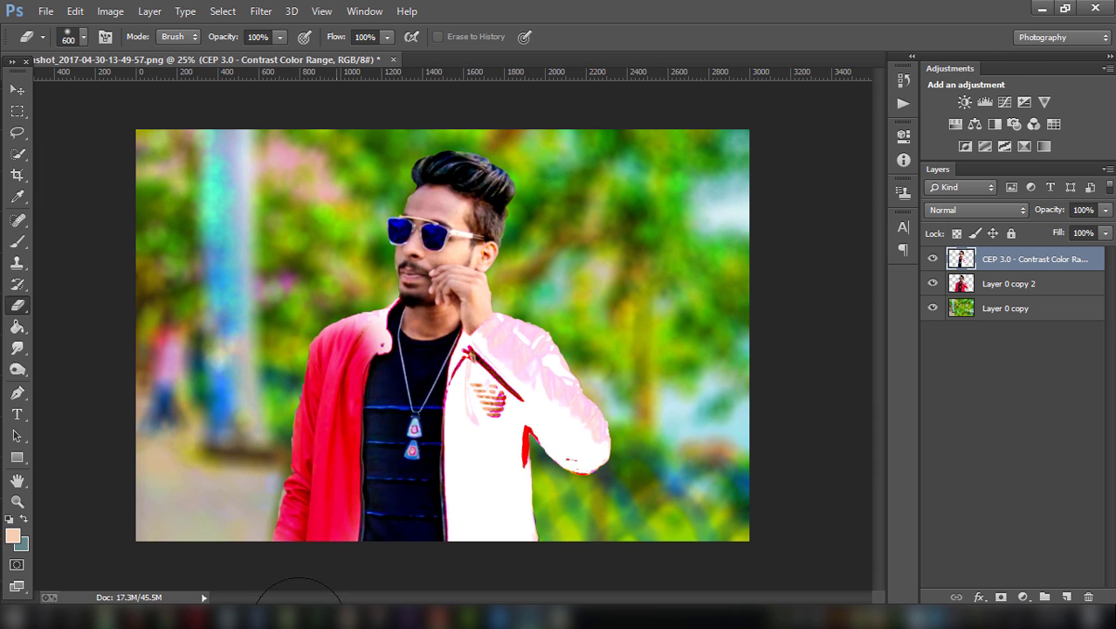
{"action": "key", "text": "bracketright"}
{"action": "key", "text": "bracketright"}
{"action": "mouse_move", "coordinate": [489, 529]}
{"action": "left_mouse_down"}
{"action": "mouse_move", "coordinate": [551, 437]}
{"action": "mouse_move", "coordinate": [533, 374]}
{"action": "mouse_move", "coordinate": [511, 374]}
{"action": "mouse_move", "coordinate": [480, 437]}
{"action": "mouse_move", "coordinate": [561, 375]}
{"action": "mouse_move", "coordinate": [553, 400]}
{"action": "left_mouse_up"}
{"action": "key", "text": "bracketright"}
{"action": "key", "text": "bracketright"}
{"action": "key", "text": "bracketright"}
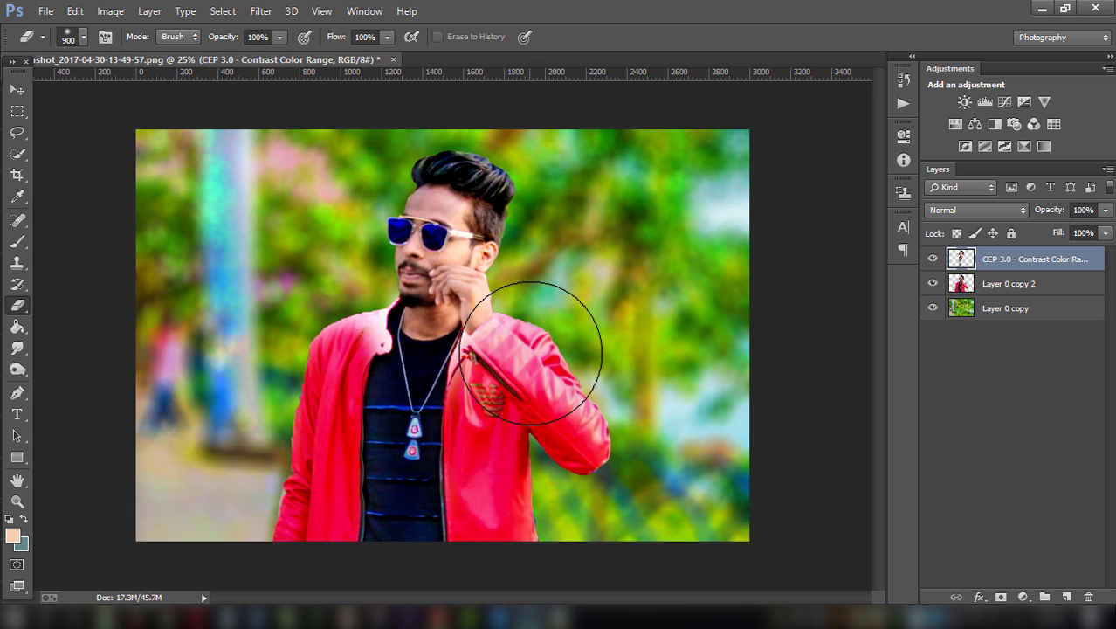
{"action": "key", "text": "bracketleft"}
{"action": "key", "text": "bracketleft"}
{"action": "key", "text": "bracketleft"}
{"action": "mouse_move", "coordinate": [522, 338]}
{"action": "left_mouse_down"}
{"action": "mouse_move", "coordinate": [472, 348]}
{"action": "mouse_move", "coordinate": [519, 346]}
{"action": "left_mouse_up"}
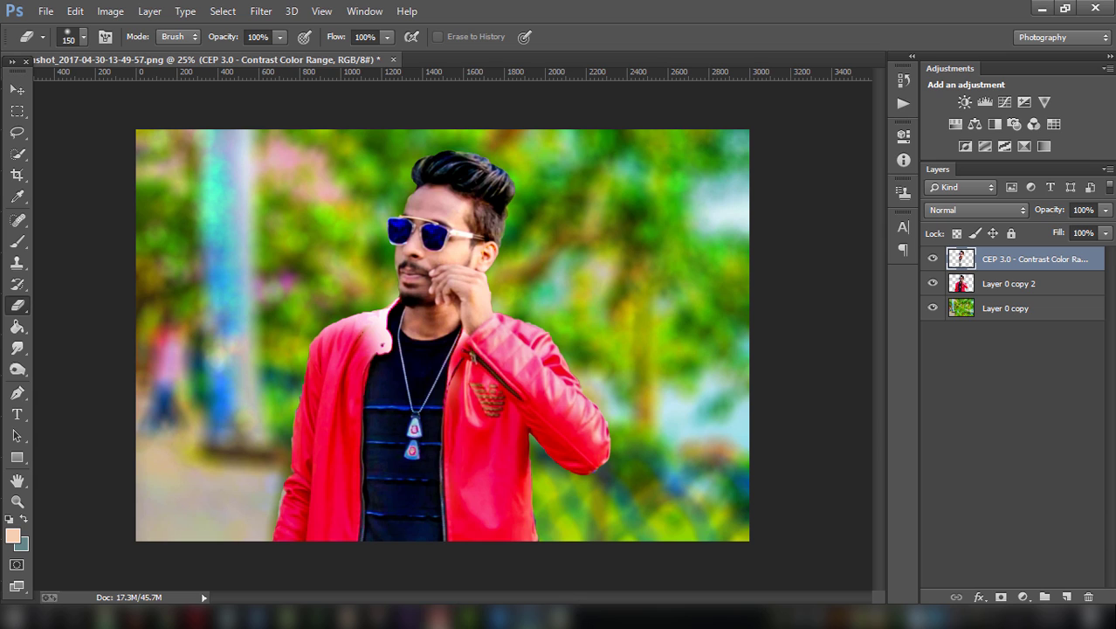
{"action": "left_click", "coordinate": [527, 616]}
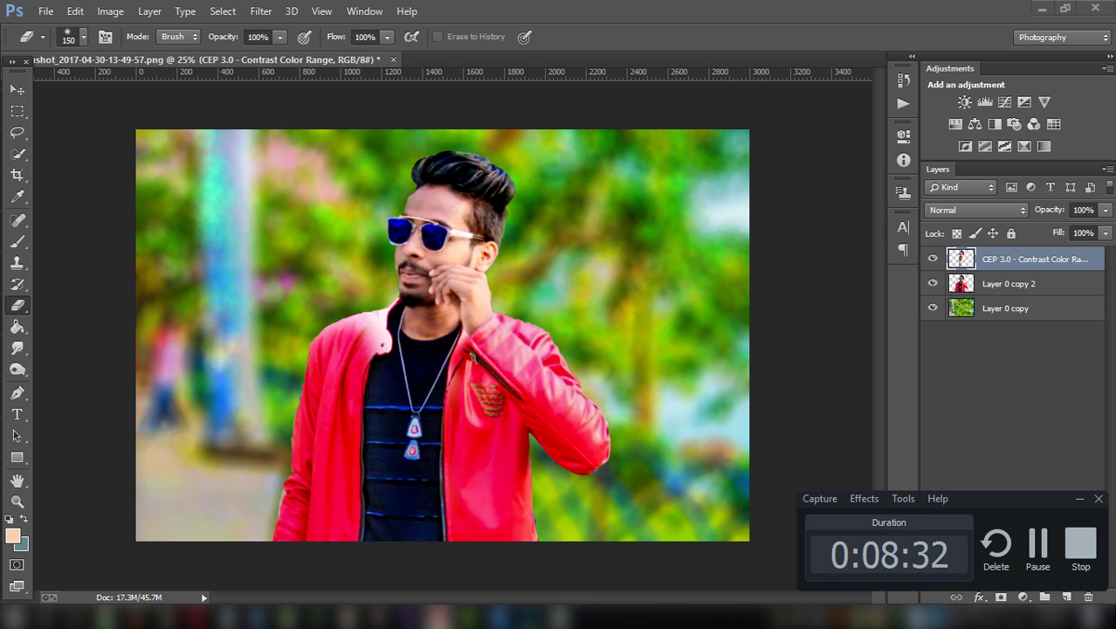
{"action": "left_click", "coordinate": [1080, 499]}
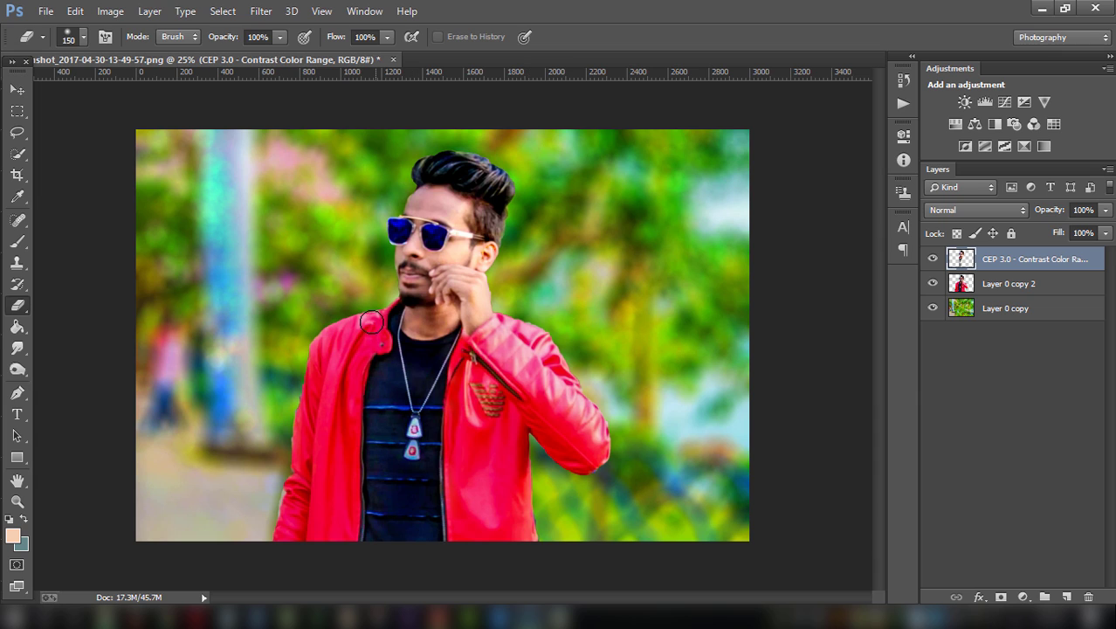
- Fade the Color Efex layer to about 70% opacity and merge it with the cutout below
{"action": "left_click", "coordinate": [1106, 211]}
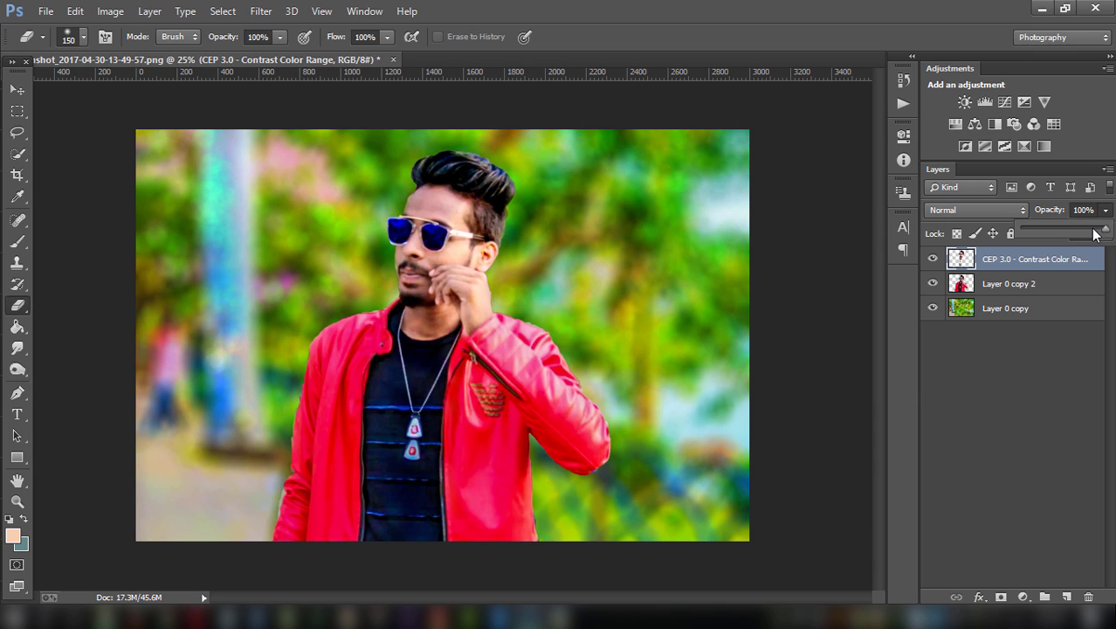
{"action": "left_click_drag", "start_coordinate": [1104, 229], "coordinate": [1081, 232]}
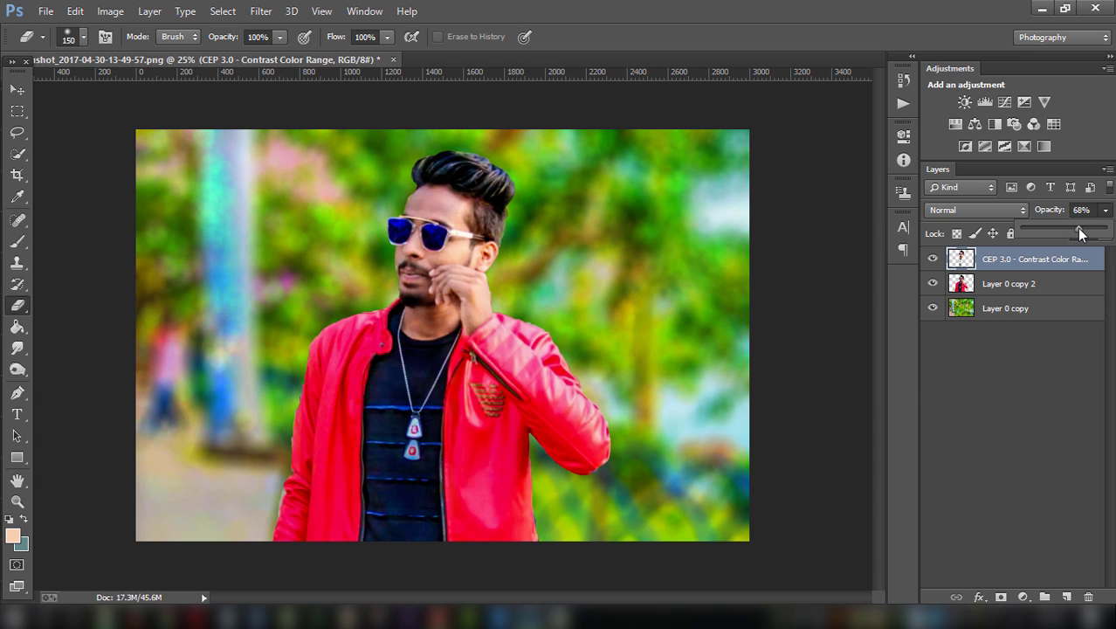
{"action": "left_click", "coordinate": [1039, 283], "text": "ctrl"}
{"action": "right_click", "coordinate": [1039, 283]}
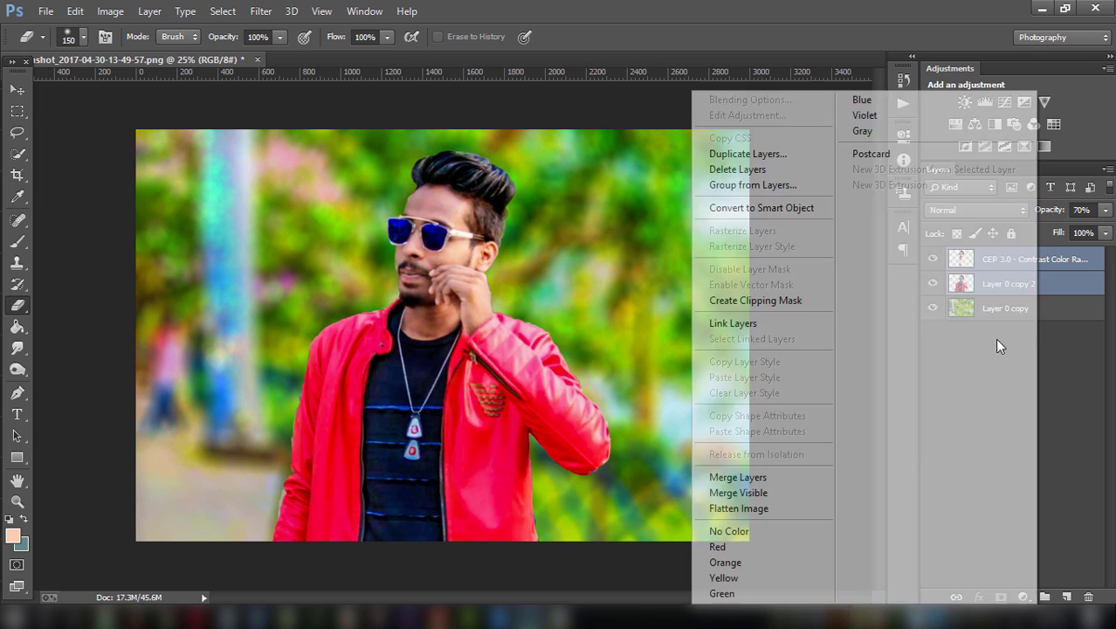
{"action": "left_click", "coordinate": [769, 475]}
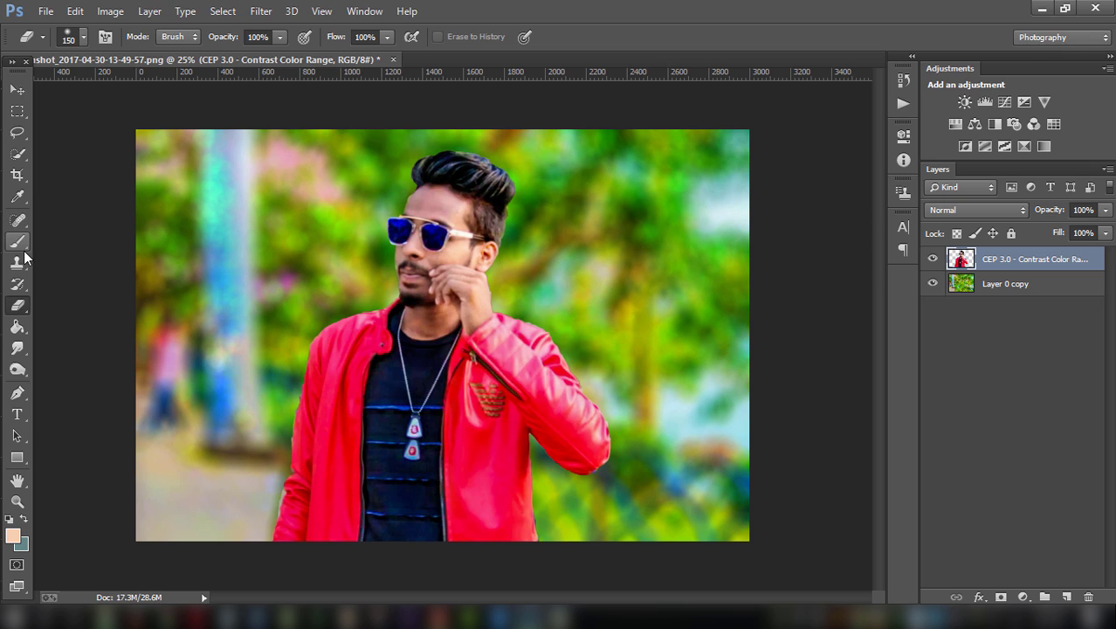
{"action": "left_click", "coordinate": [18, 348]}
- Paint a colour sampled from the photo onto a new 23%-opacity layer, undoing one stroke
{"action": "left_click", "coordinate": [17, 196]}
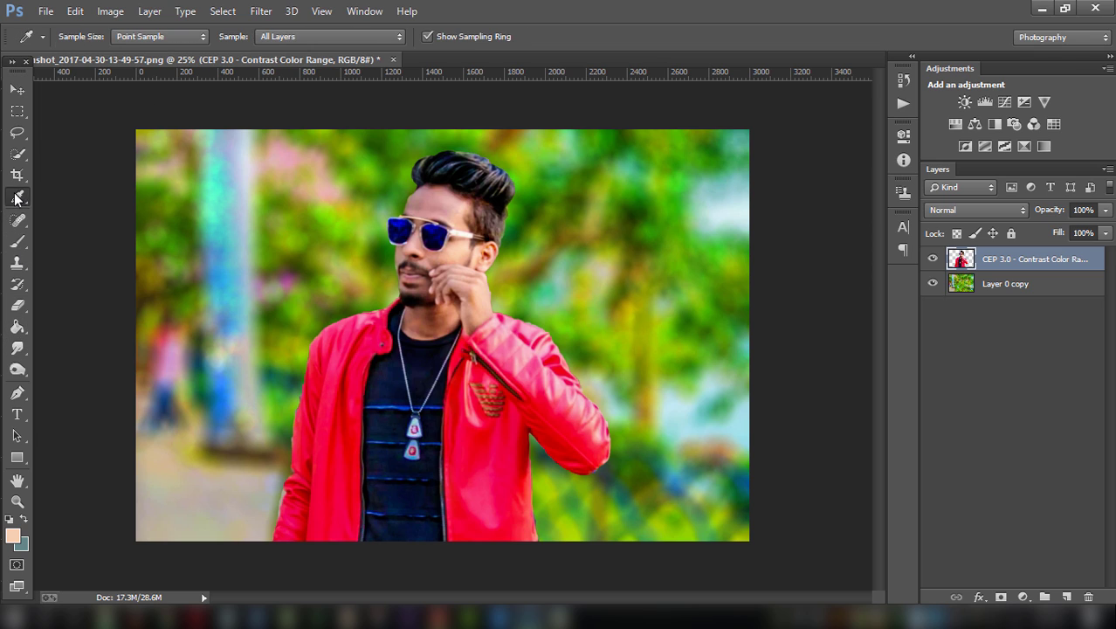
{"action": "left_click", "coordinate": [454, 251]}
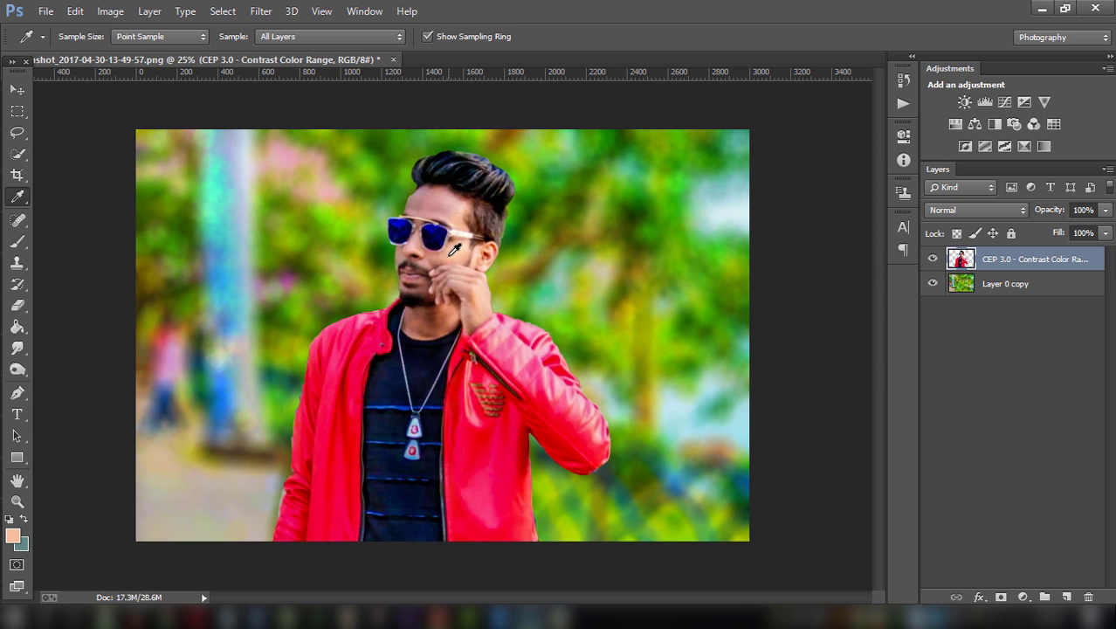
{"action": "left_click", "coordinate": [1066, 596]}
{"action": "left_click", "coordinate": [1107, 210]}
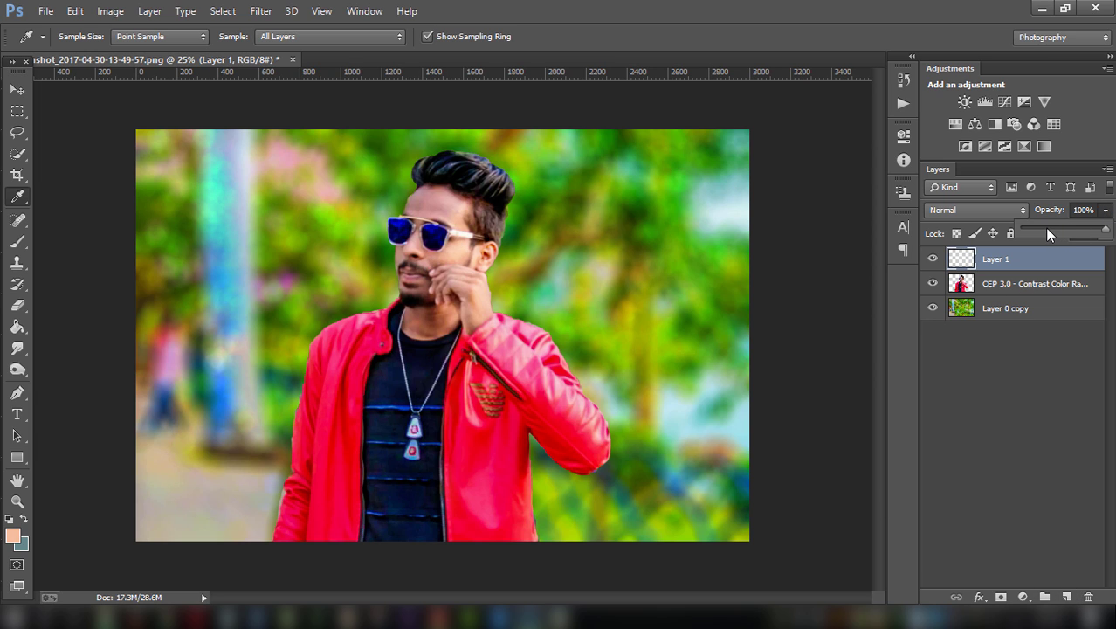
{"action": "left_click", "coordinate": [18, 241]}
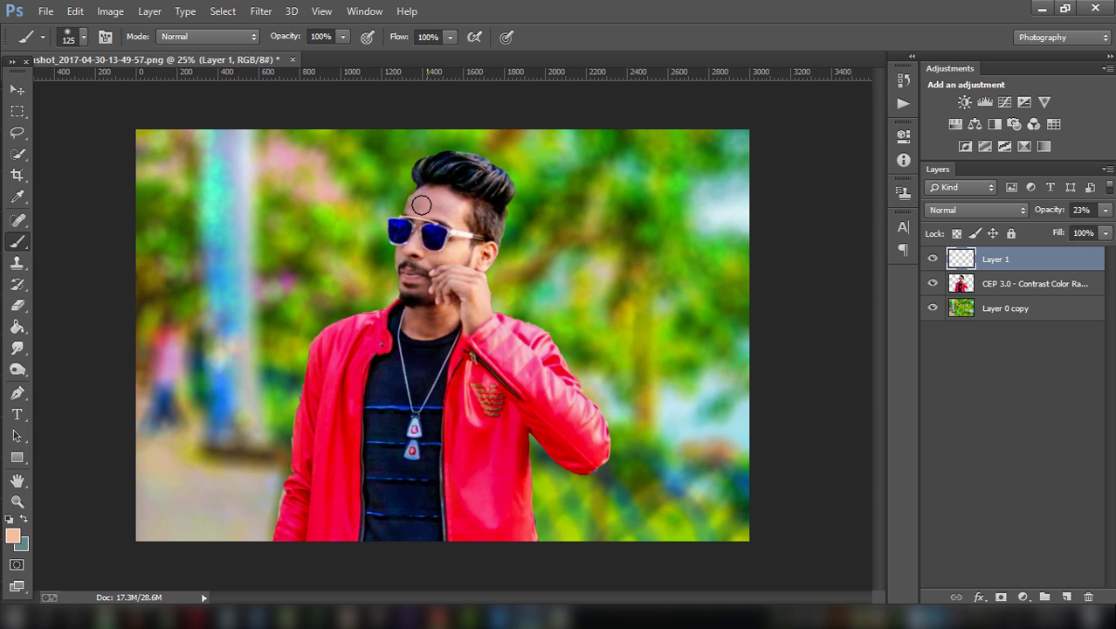
{"action": "key", "text": "bracketleft"}
{"action": "key", "text": "bracketleft"}
{"action": "key", "text": "bracketleft"}
{"action": "key", "text": "bracketleft"}
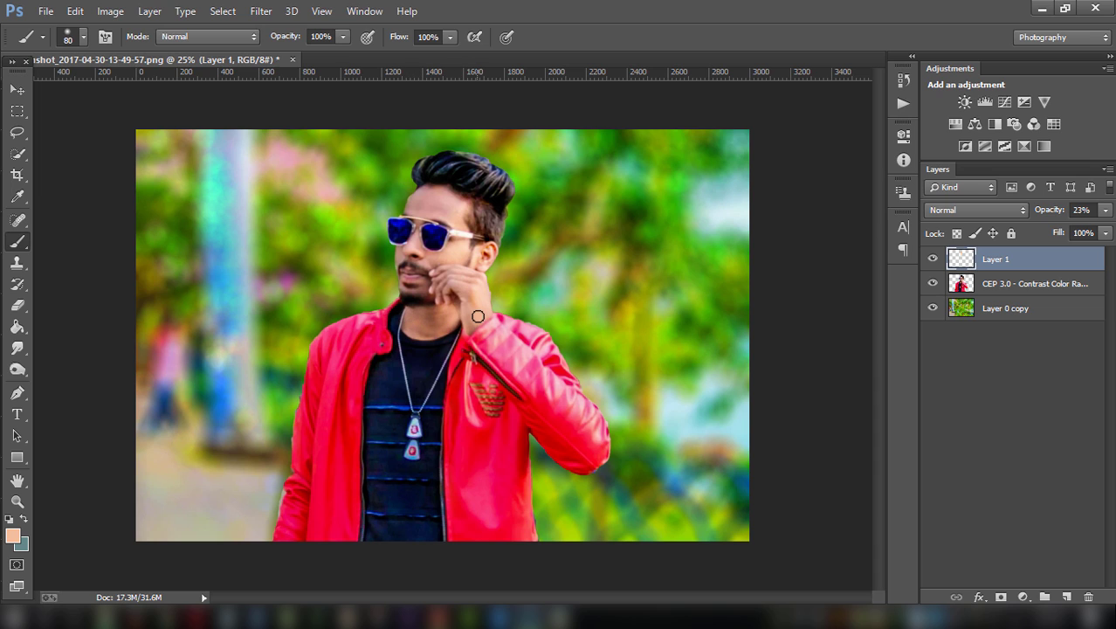
{"action": "key", "text": "bracketleft"}
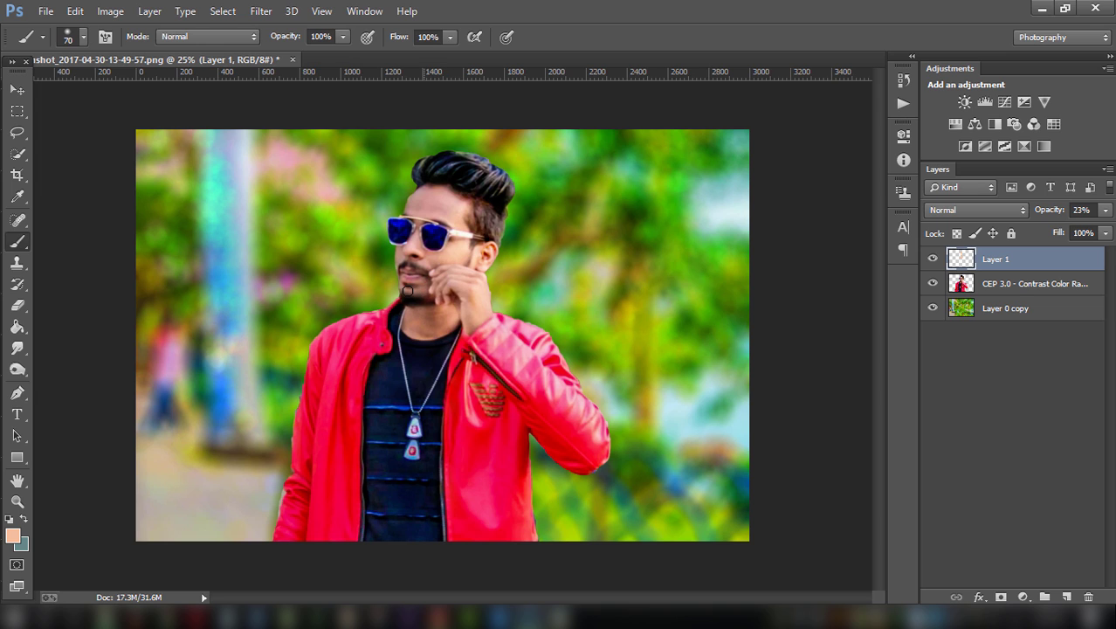
{"action": "left_click", "coordinate": [75, 10]}
{"action": "left_click", "coordinate": [96, 40]}
- Merge the painted layer into the CEP subject layer
{"action": "left_click", "coordinate": [1013, 283], "text": "shift"}
{"action": "right_click", "coordinate": [1013, 283]}
{"action": "left_click", "coordinate": [755, 482]}
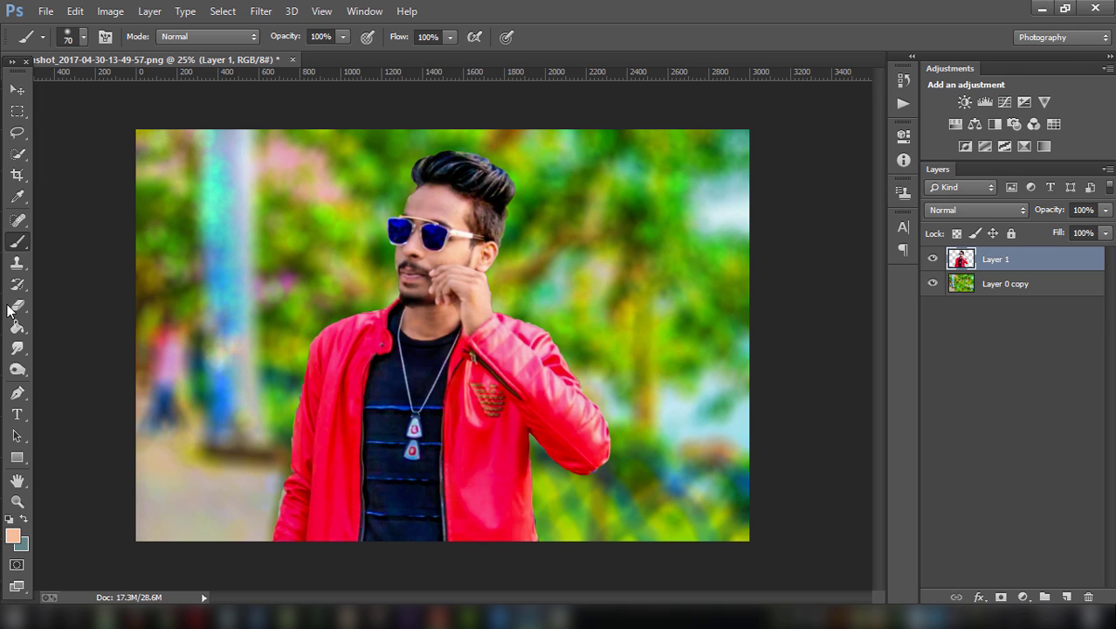
{"action": "left_click", "coordinate": [18, 348]}
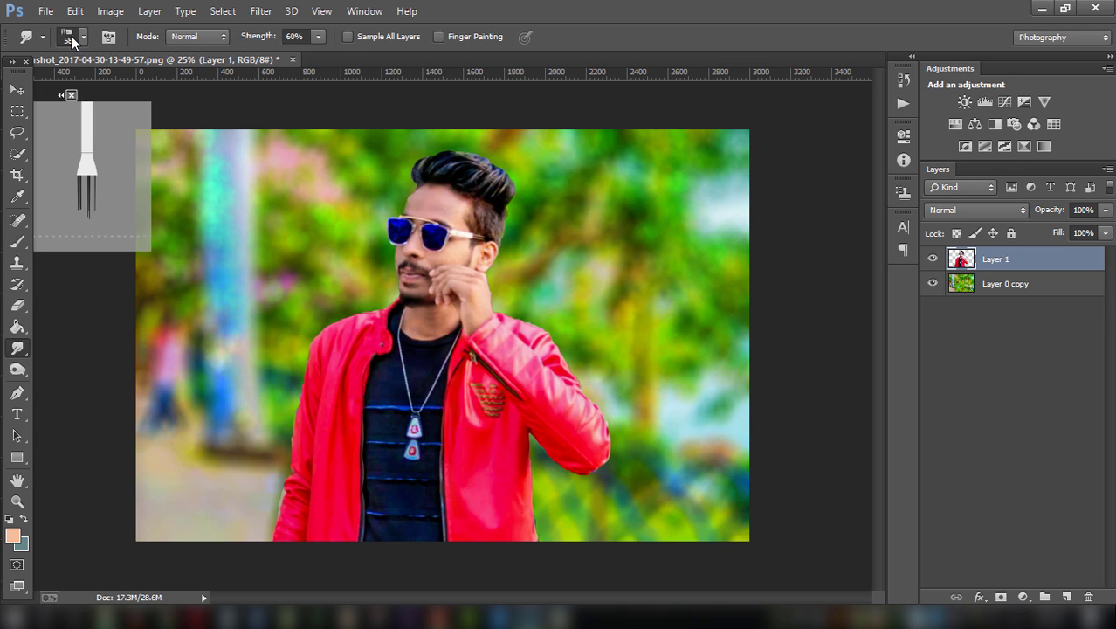
{"action": "left_click", "coordinate": [72, 37]}
{"action": "left_click", "coordinate": [34, 164]}
{"action": "left_click", "coordinate": [443, 200]}
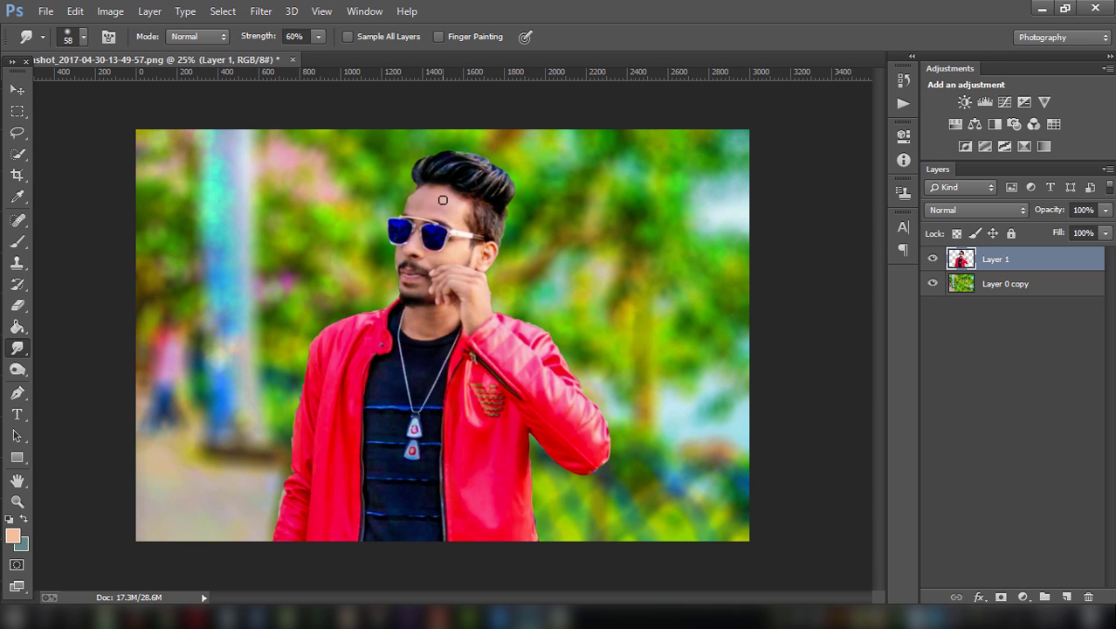
{"action": "key", "text": "bracketright"}
{"action": "left_click", "coordinate": [75, 11]}
{"action": "left_click", "coordinate": [114, 42]}
{"action": "left_click", "coordinate": [75, 10]}
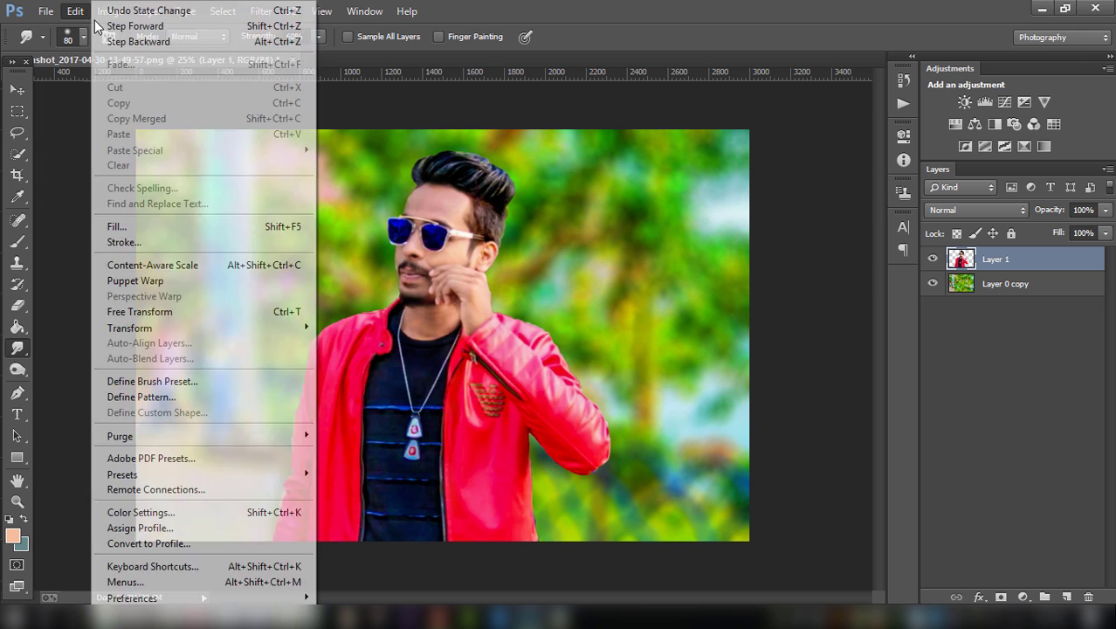
{"action": "left_click", "coordinate": [114, 42]}
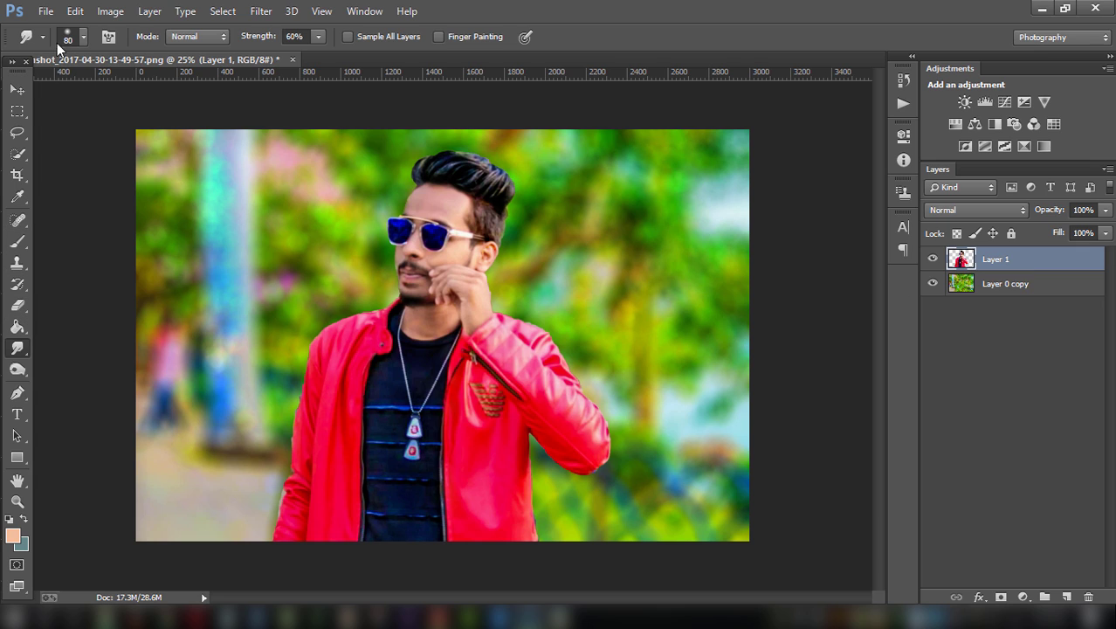
- With an 80 px bristle smudge brush, pull the hair edge upward, undoing unwanted strokes
{"action": "left_click", "coordinate": [83, 38]}
{"action": "left_click", "coordinate": [34, 194]}
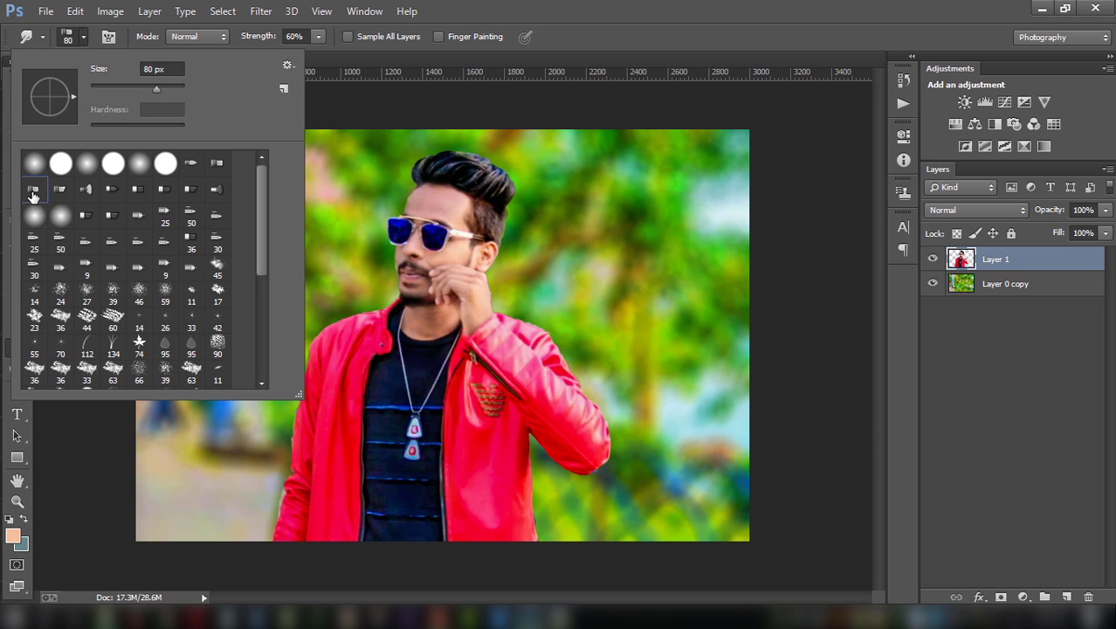
{"action": "left_click", "coordinate": [571, 169]}
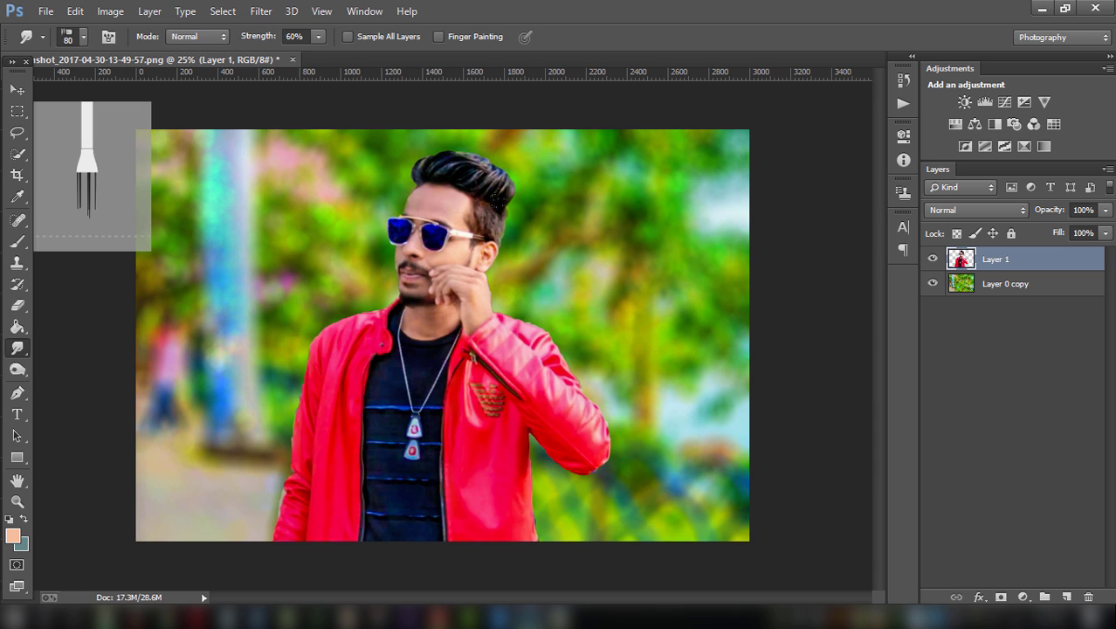
{"action": "left_click_drag", "start_coordinate": [503, 185], "coordinate": [504, 157]}
{"action": "left_click_drag", "start_coordinate": [508, 198], "coordinate": [504, 159]}
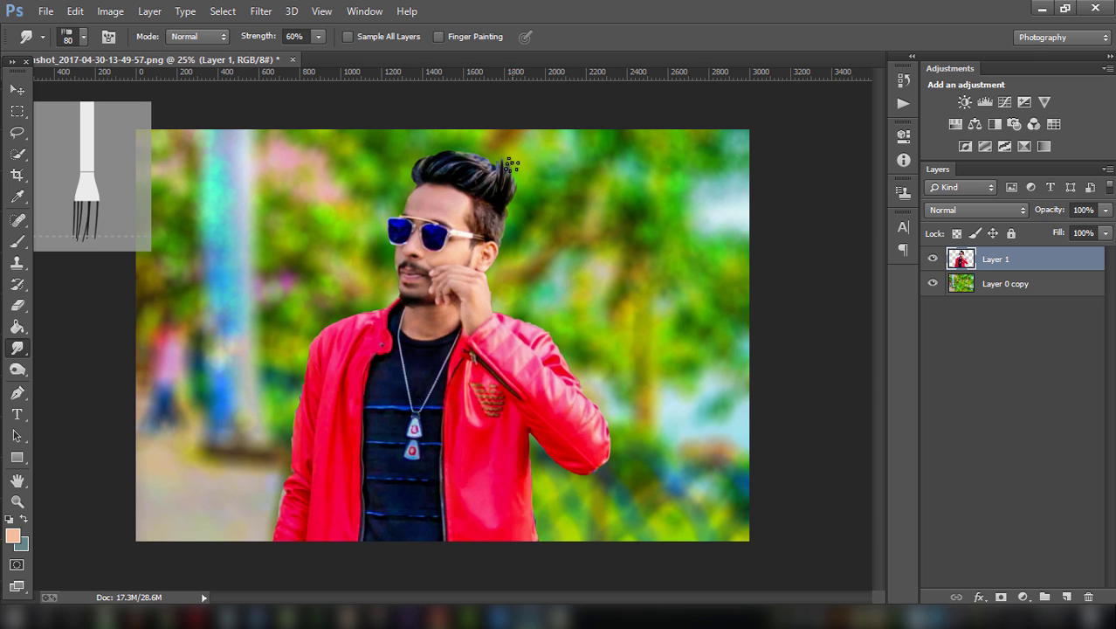
{"action": "left_click_drag", "start_coordinate": [417, 174], "coordinate": [434, 144]}
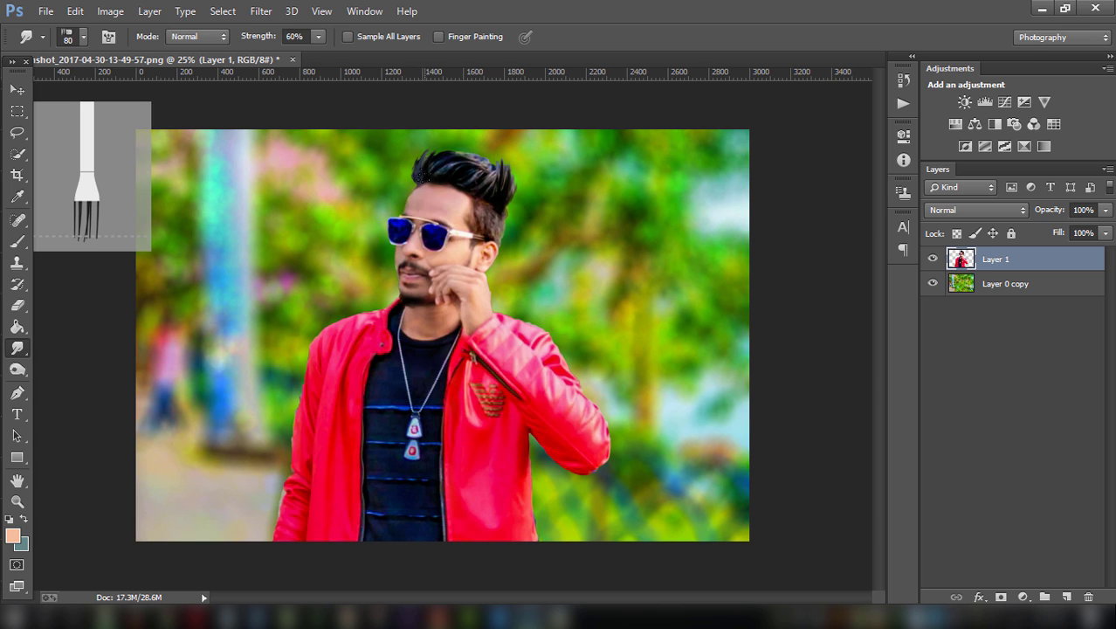
{"action": "left_click", "coordinate": [76, 11]}
{"action": "left_click", "coordinate": [131, 40]}
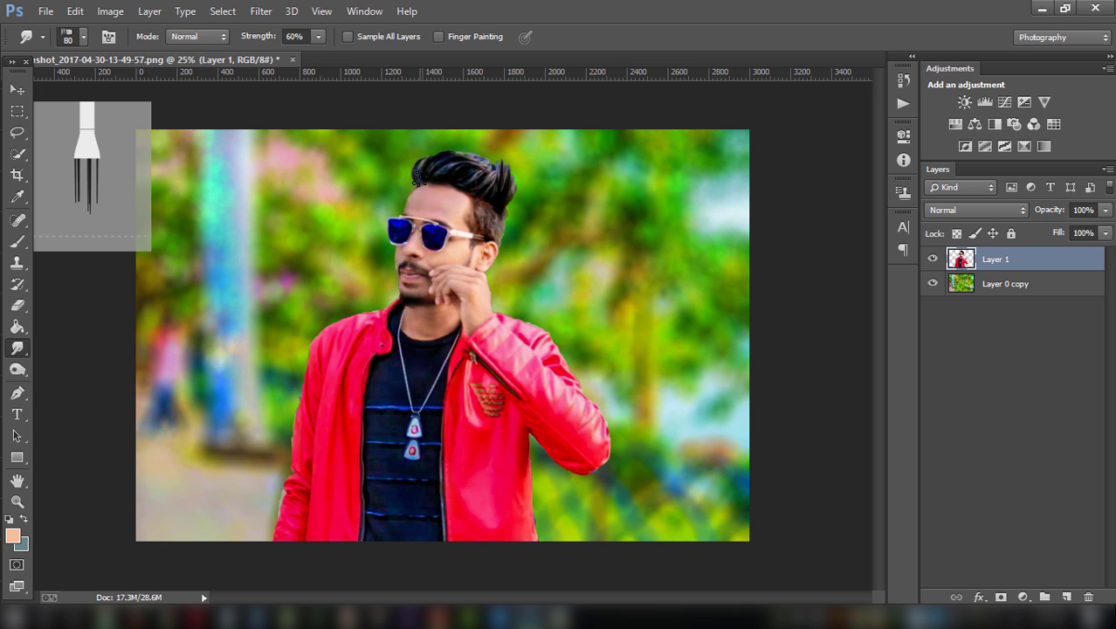
{"action": "left_click_drag", "start_coordinate": [417, 179], "coordinate": [423, 141]}
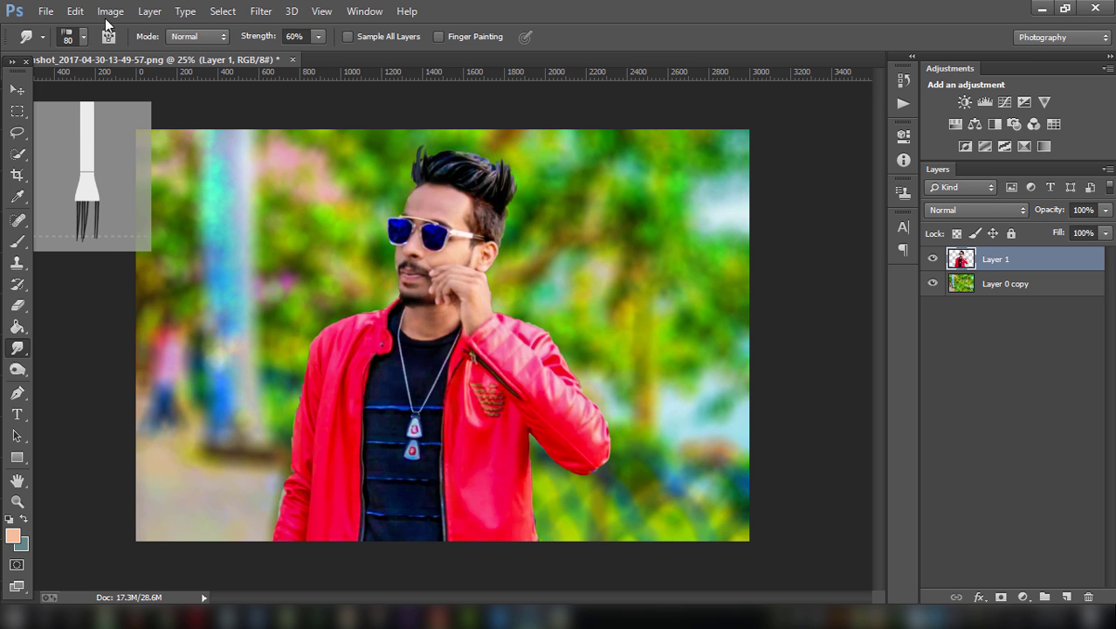
{"action": "left_click", "coordinate": [75, 10]}
{"action": "left_click", "coordinate": [111, 40]}
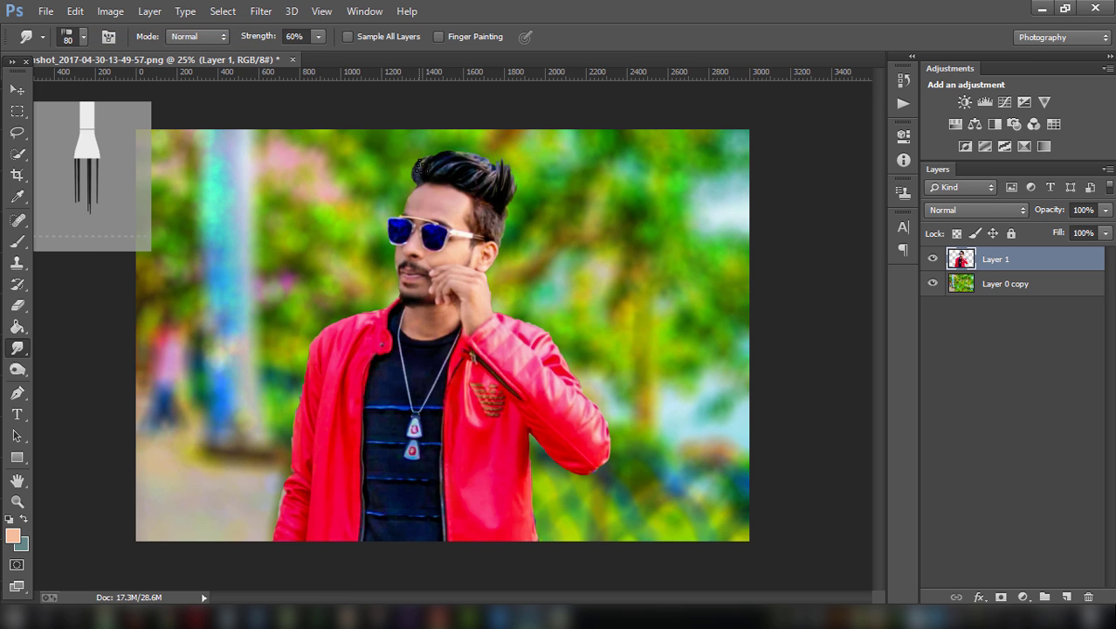
- Pull more strands at the crown and top of the head up into sharp spikes
{"action": "mouse_move", "coordinate": [420, 179]}
{"action": "left_mouse_down"}
{"action": "mouse_move", "coordinate": [428, 144]}
{"action": "mouse_move", "coordinate": [469, 148]}
{"action": "left_mouse_up"}
{"action": "left_click_drag", "start_coordinate": [491, 188], "coordinate": [498, 144]}
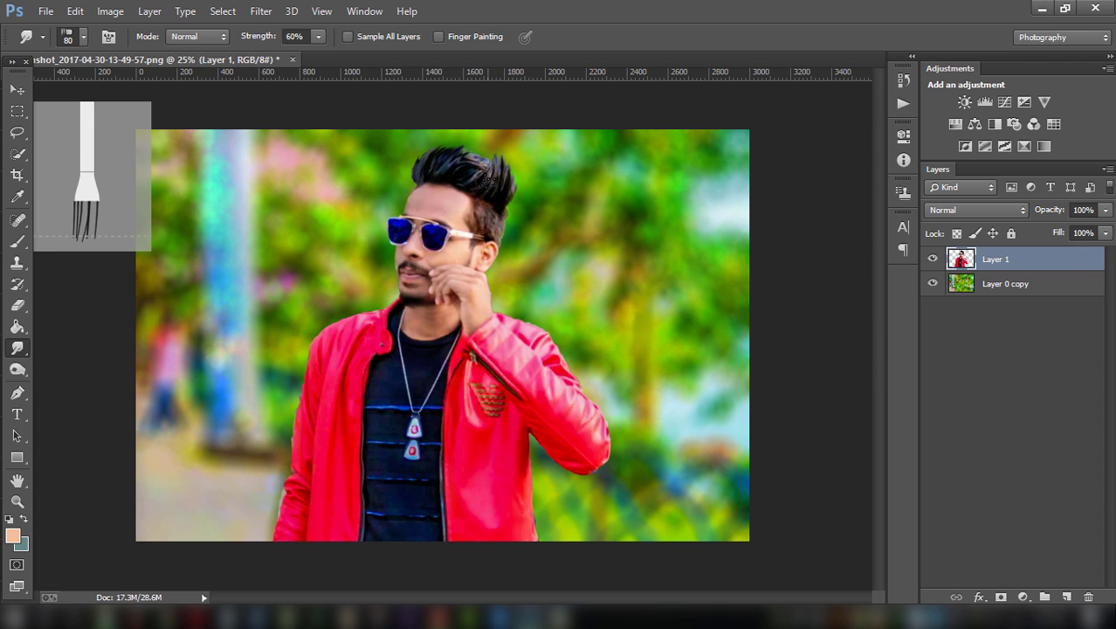
{"action": "left_click_drag", "start_coordinate": [483, 187], "coordinate": [487, 143]}
{"action": "mouse_move", "coordinate": [474, 154]}
{"action": "left_mouse_down"}
{"action": "mouse_move", "coordinate": [476, 141]}
{"action": "mouse_move", "coordinate": [465, 143]}
{"action": "mouse_move", "coordinate": [486, 138]}
{"action": "left_mouse_up"}
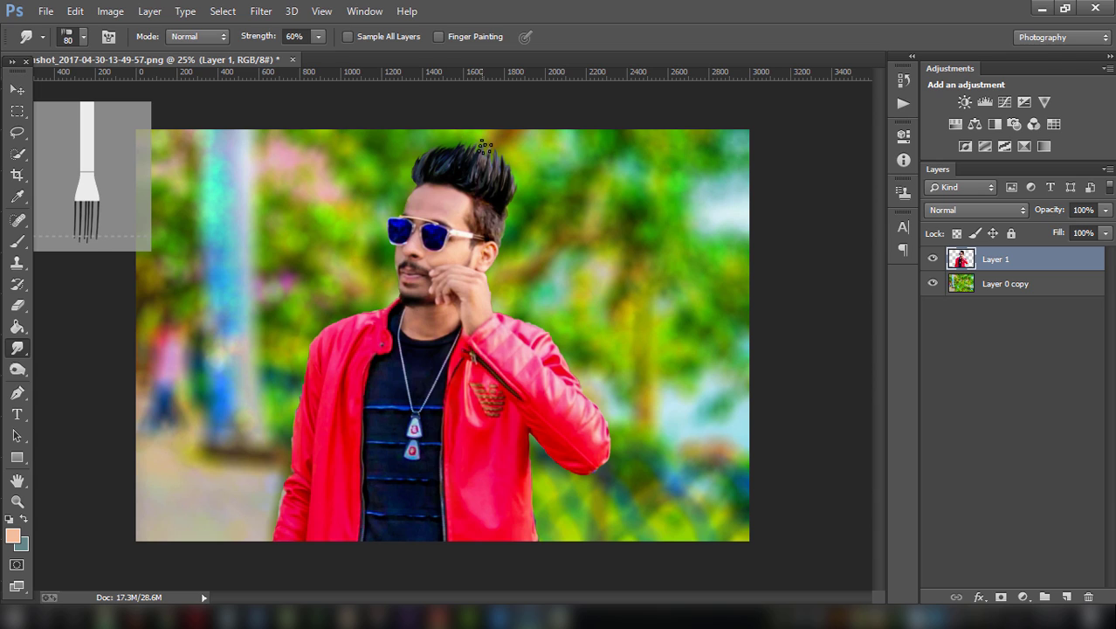
{"action": "mouse_move", "coordinate": [424, 172]}
{"action": "left_mouse_down"}
{"action": "mouse_move", "coordinate": [437, 140]}
{"action": "mouse_move", "coordinate": [450, 133]}
{"action": "mouse_move", "coordinate": [451, 143]}
{"action": "left_mouse_up"}
{"action": "left_click", "coordinate": [75, 10]}
- Lasso the hair and cut it onto its own new layer
{"action": "key", "text": "Escape"}
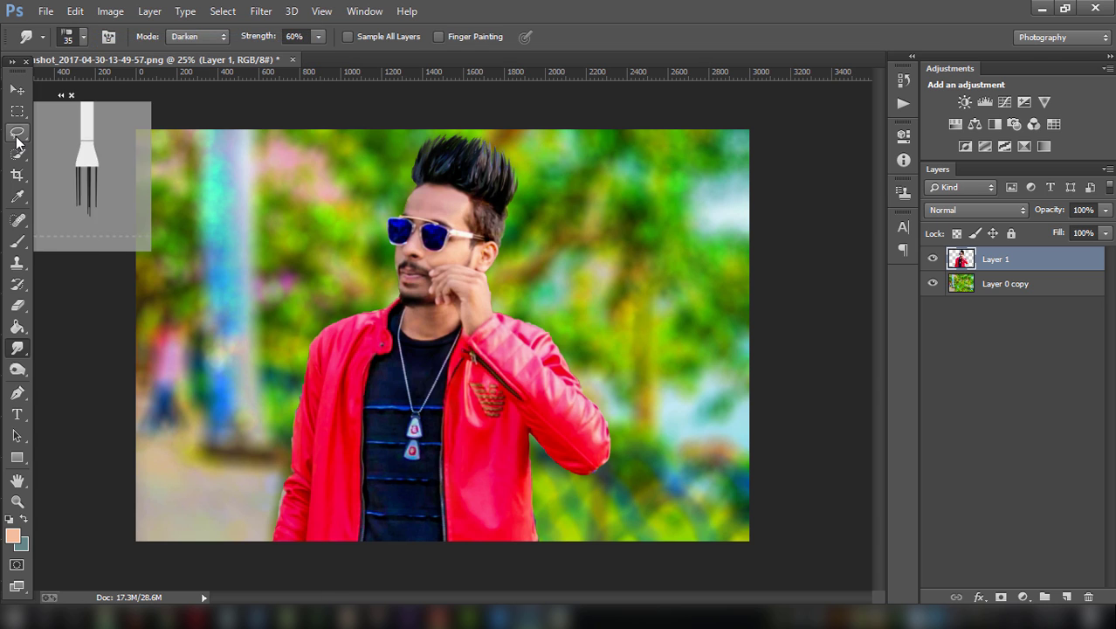
{"action": "key", "text": "l"}
{"action": "left_click_drag", "start_coordinate": [428, 200], "coordinate": [512, 131]}
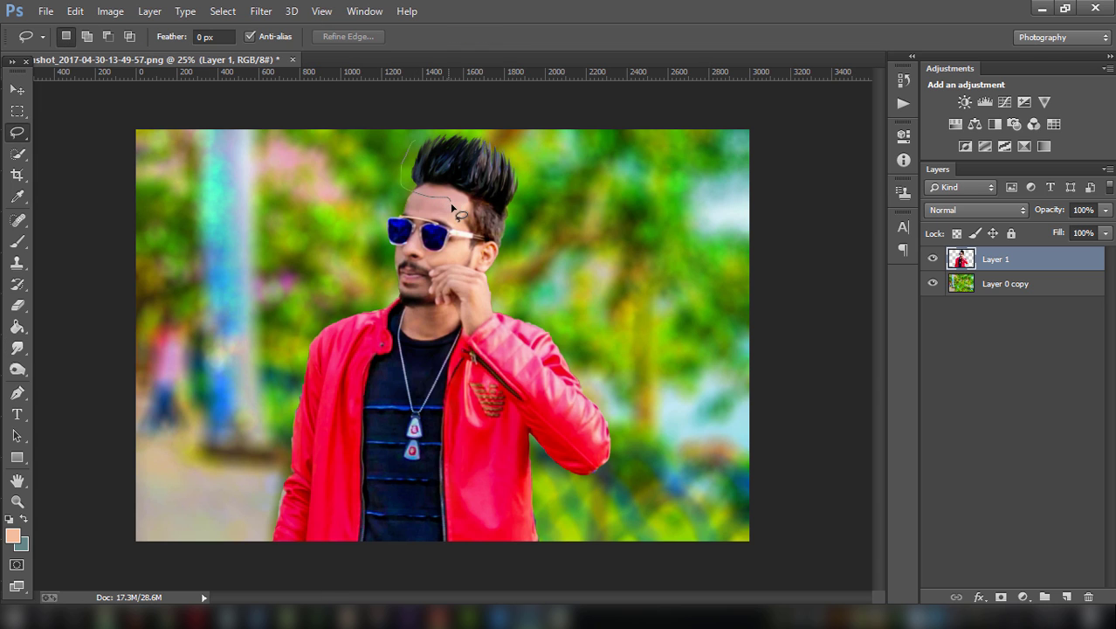
{"action": "left_click_drag", "start_coordinate": [415, 140], "coordinate": [403, 179]}
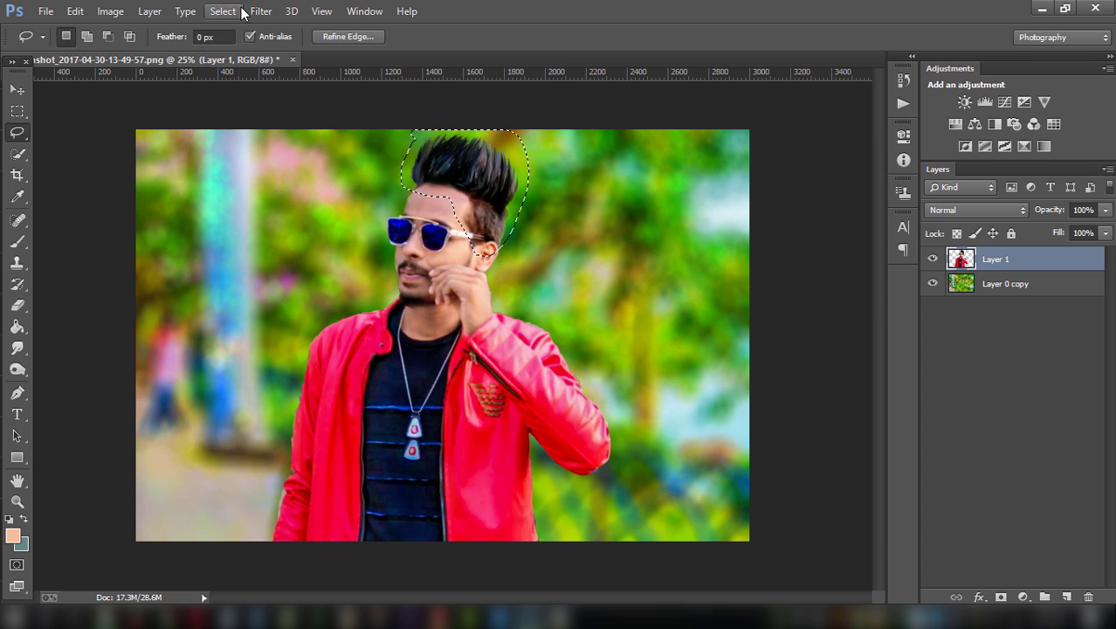
{"action": "right_click", "coordinate": [429, 168]}
{"action": "left_click", "coordinate": [488, 310]}
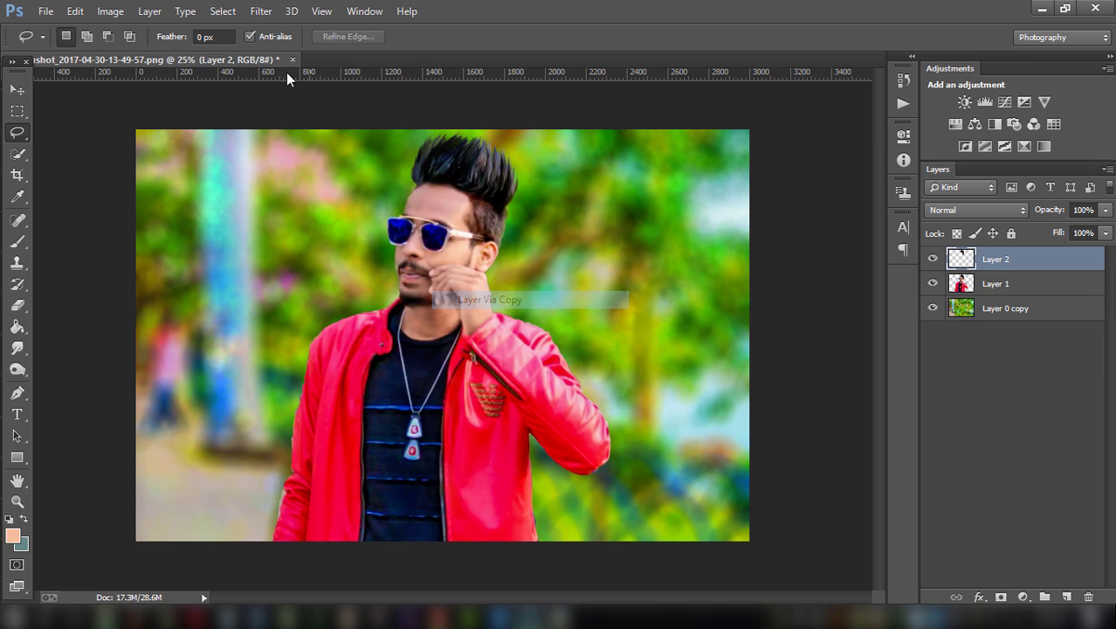
- Give the hair layer an Oil Paint effect with Stylization about 9.85 and 75% opacity
{"action": "left_click", "coordinate": [261, 10]}
{"action": "left_click", "coordinate": [302, 149]}
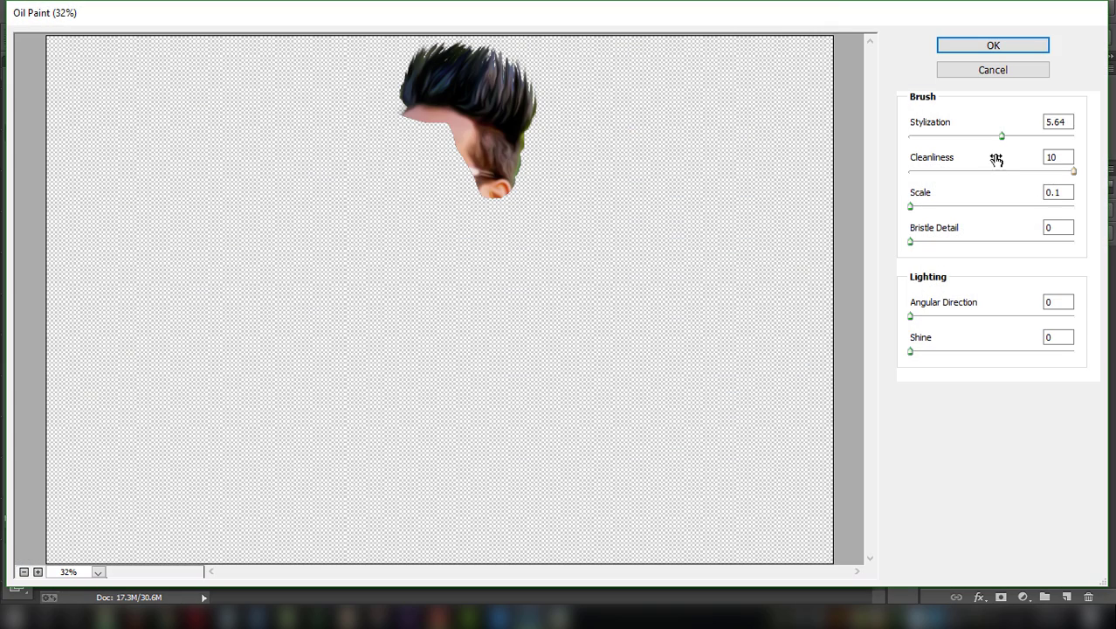
{"action": "left_click_drag", "start_coordinate": [1027, 136], "coordinate": [1071, 136]}
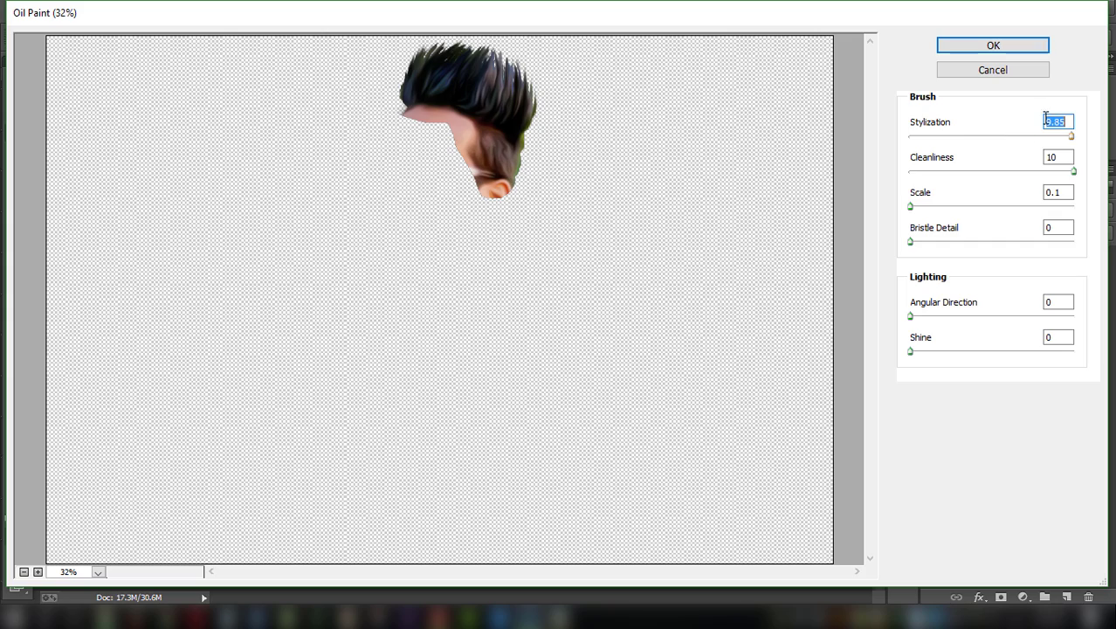
{"action": "left_click", "coordinate": [994, 48]}
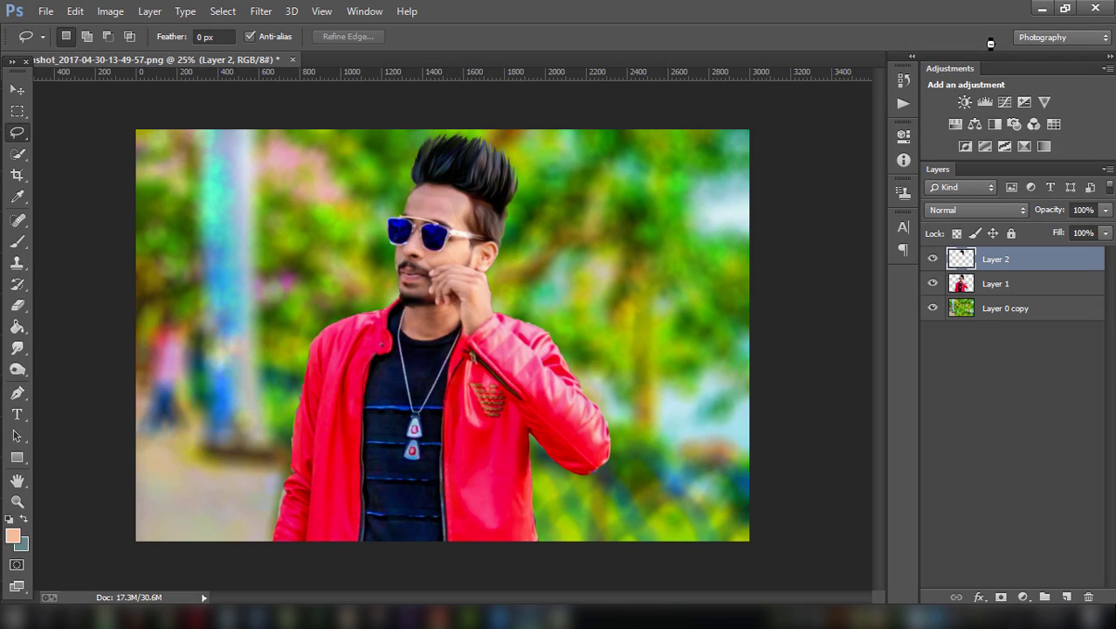
{"action": "left_click", "coordinate": [1106, 211]}
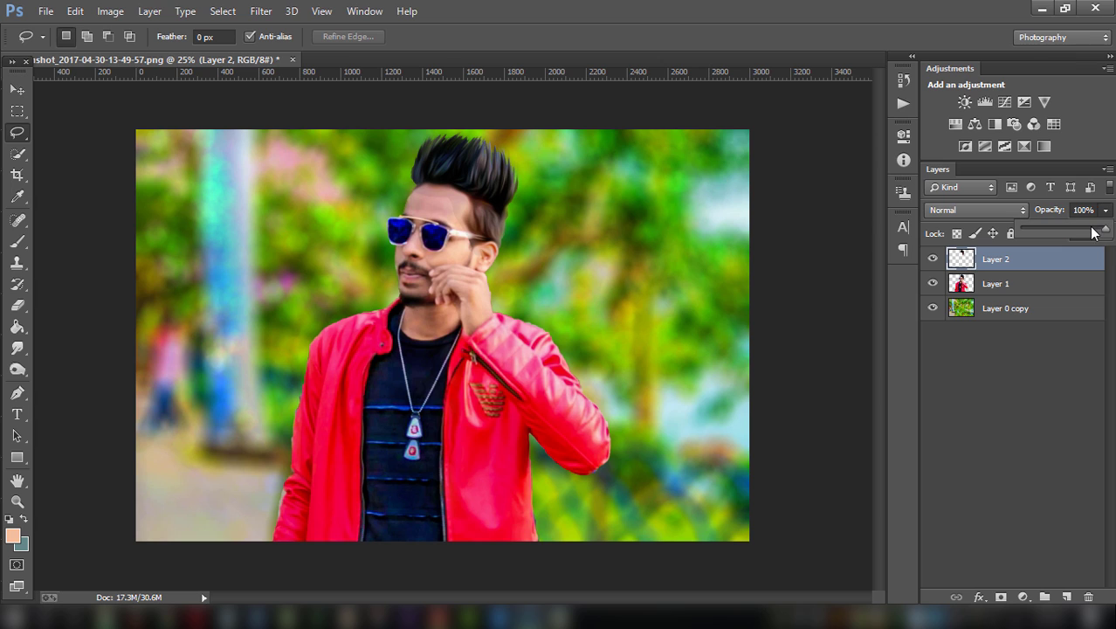
{"action": "left_click_drag", "start_coordinate": [1103, 229], "coordinate": [1084, 231]}
- Merge Layer 1 and Layer 2 into one layer
{"action": "key", "text": "b"}
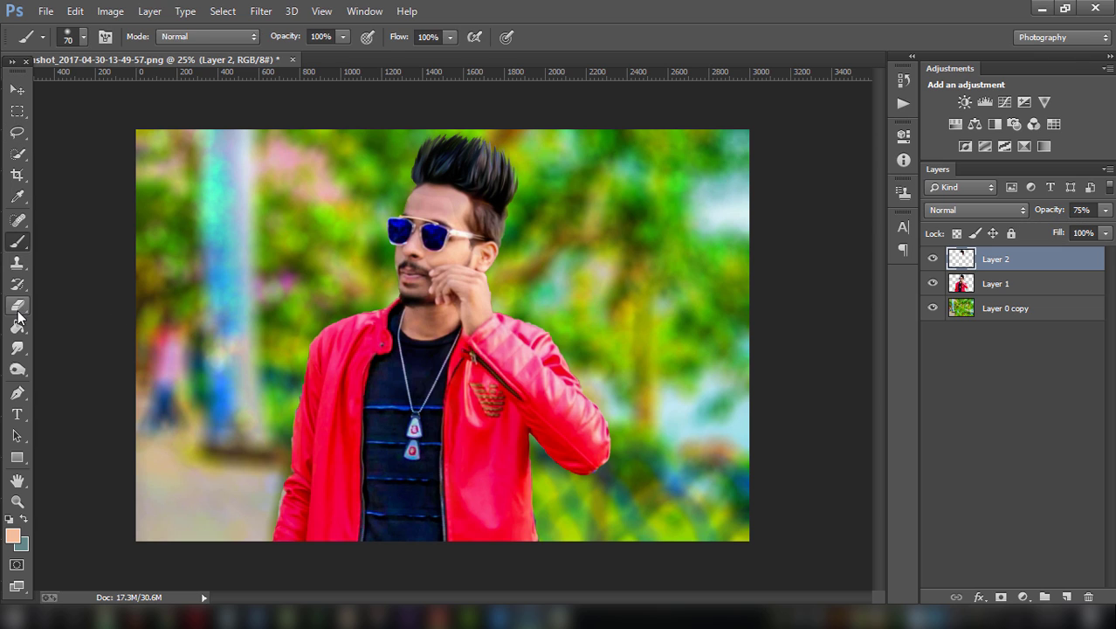
{"action": "left_click", "coordinate": [17, 310]}
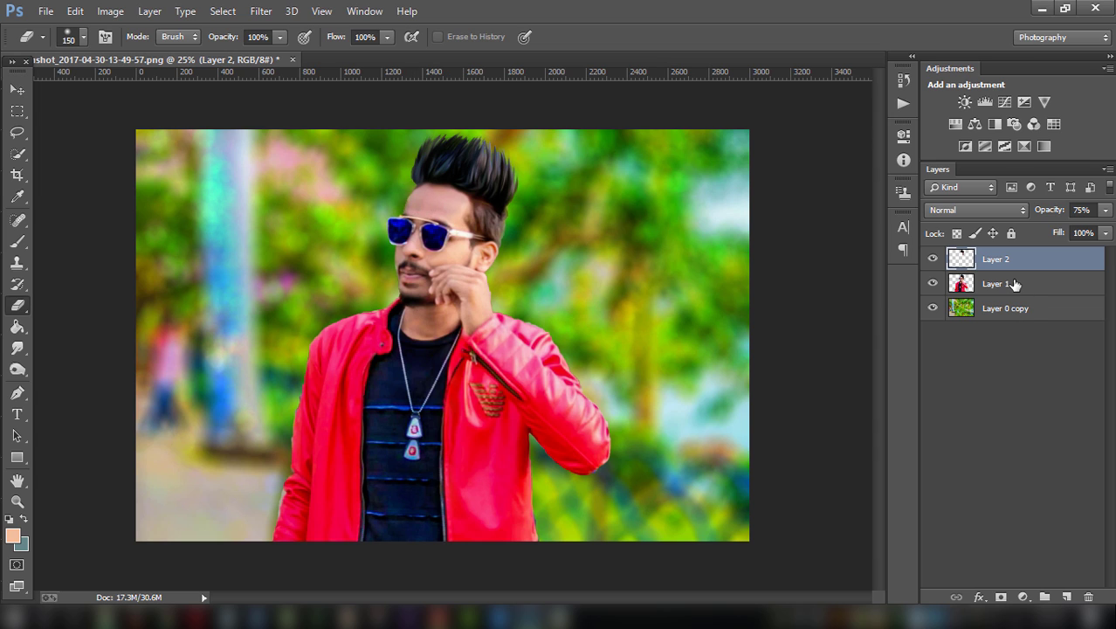
{"action": "left_click", "coordinate": [1014, 284], "text": "ctrl"}
{"action": "right_click", "coordinate": [1013, 284]}
{"action": "left_click", "coordinate": [753, 476]}
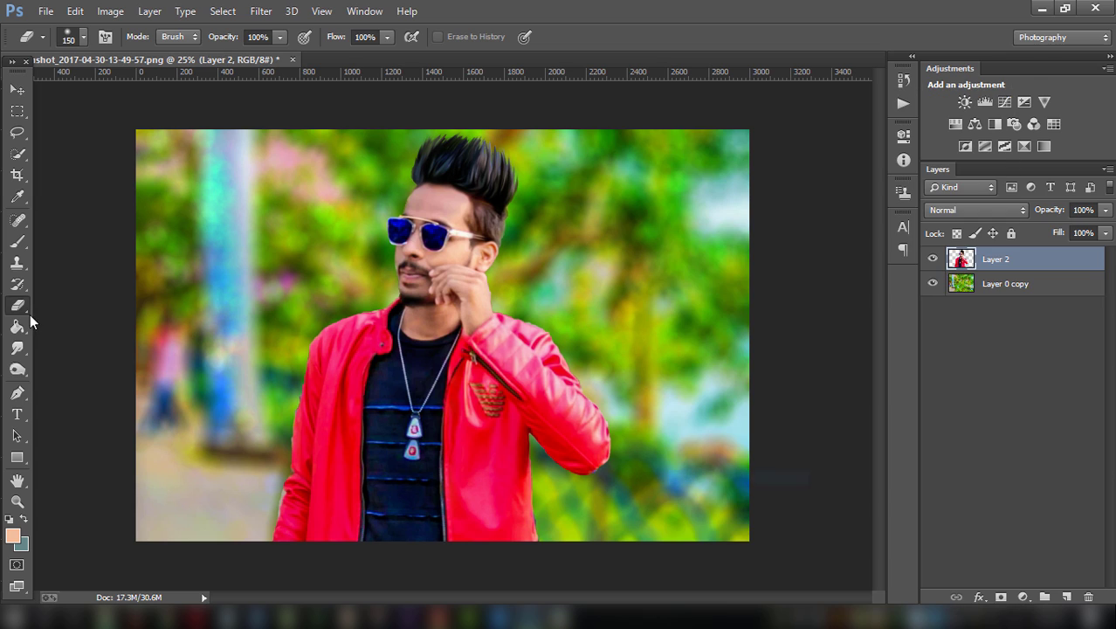
- Merge Layer 0 copy into the combined layer, leaving a single Layer 2
{"action": "left_click", "coordinate": [16, 348]}
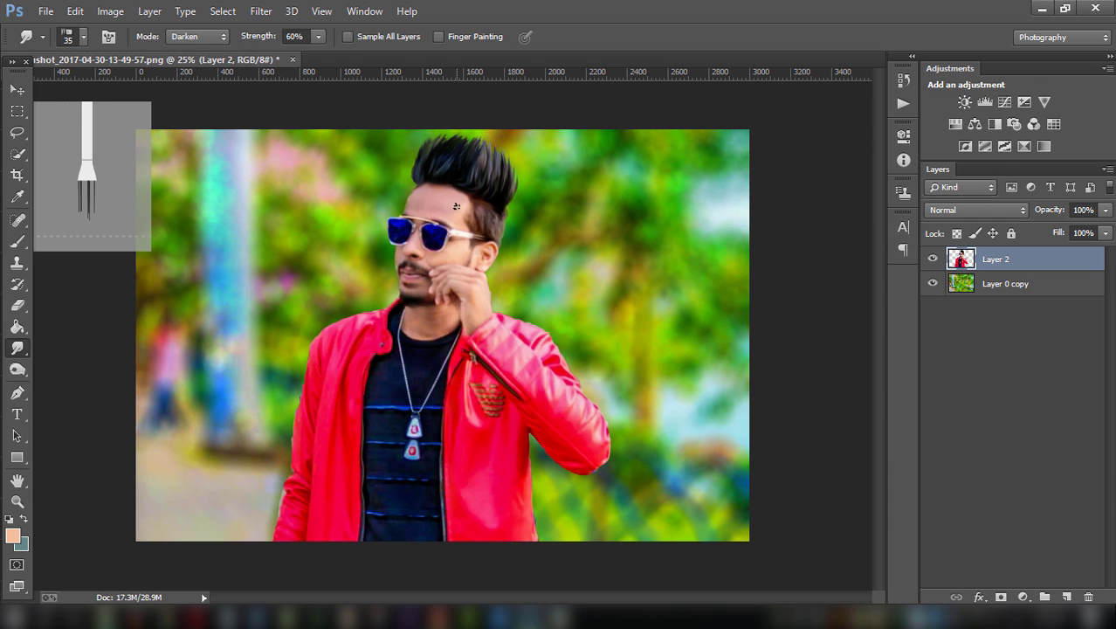
{"action": "left_click", "coordinate": [83, 37]}
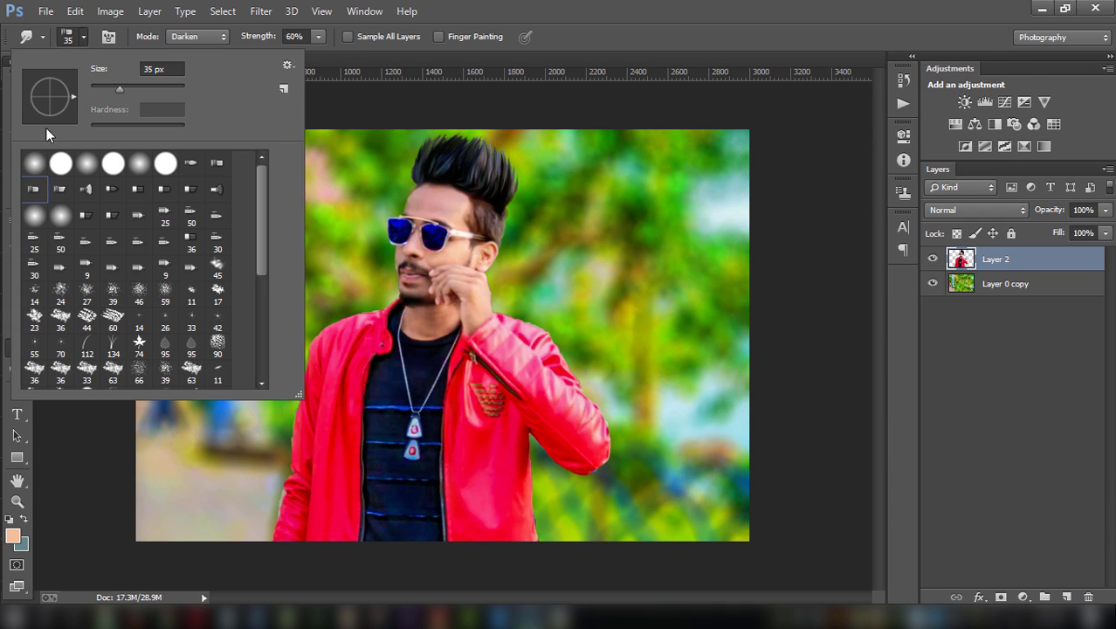
{"action": "left_click", "coordinate": [448, 205]}
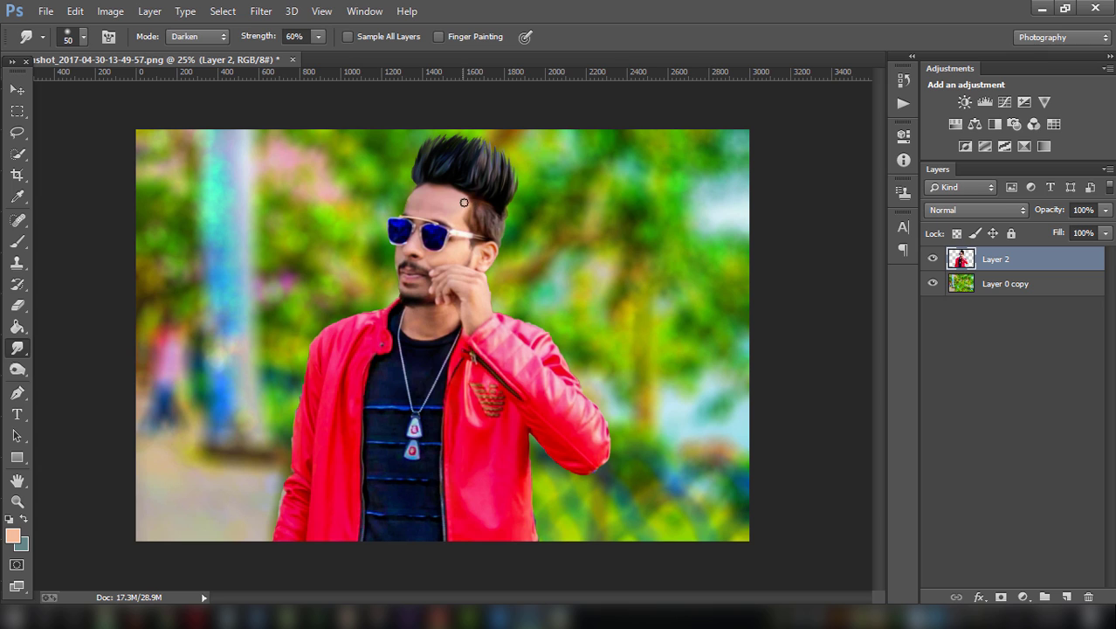
{"action": "left_click", "coordinate": [933, 259]}
{"action": "left_click", "coordinate": [994, 284], "text": "shift"}
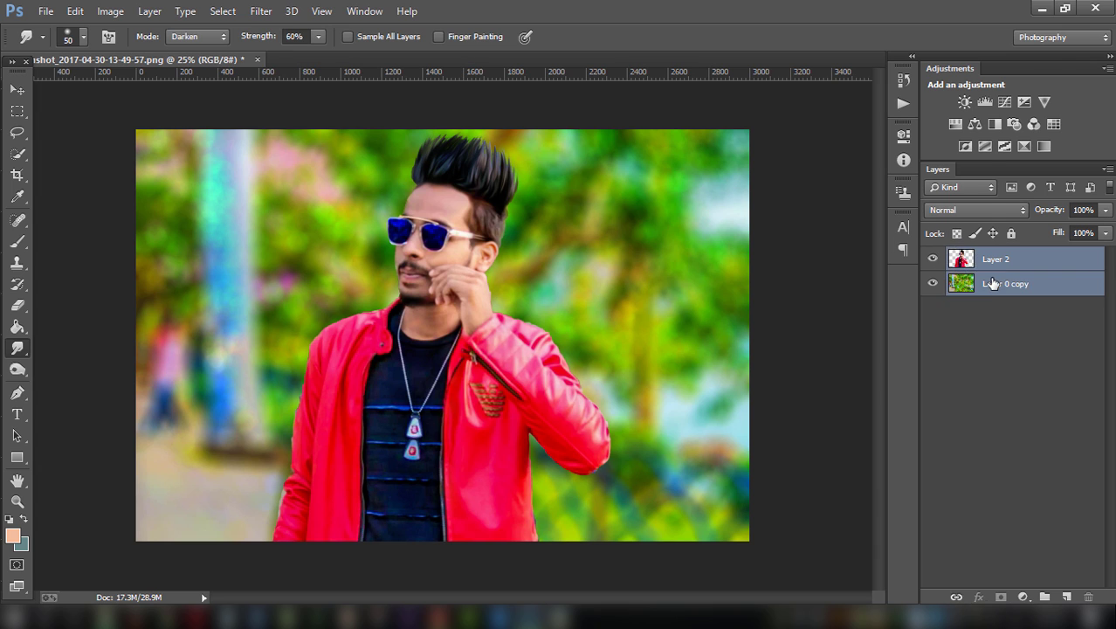
{"action": "right_click", "coordinate": [993, 284]}
{"action": "left_click", "coordinate": [759, 477]}
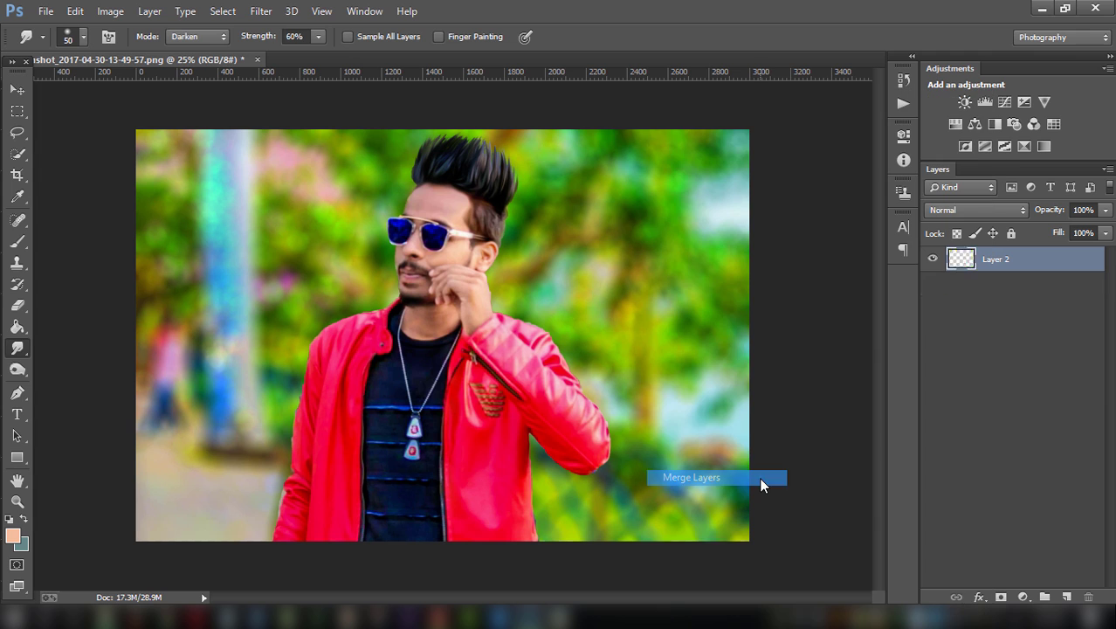
- Cancel Color Efex Pro 3.0 without applying, then launch Color Efex Pro 4 instead
{"action": "left_click", "coordinate": [261, 10]}
{"action": "mouse_move", "coordinate": [288, 448]}
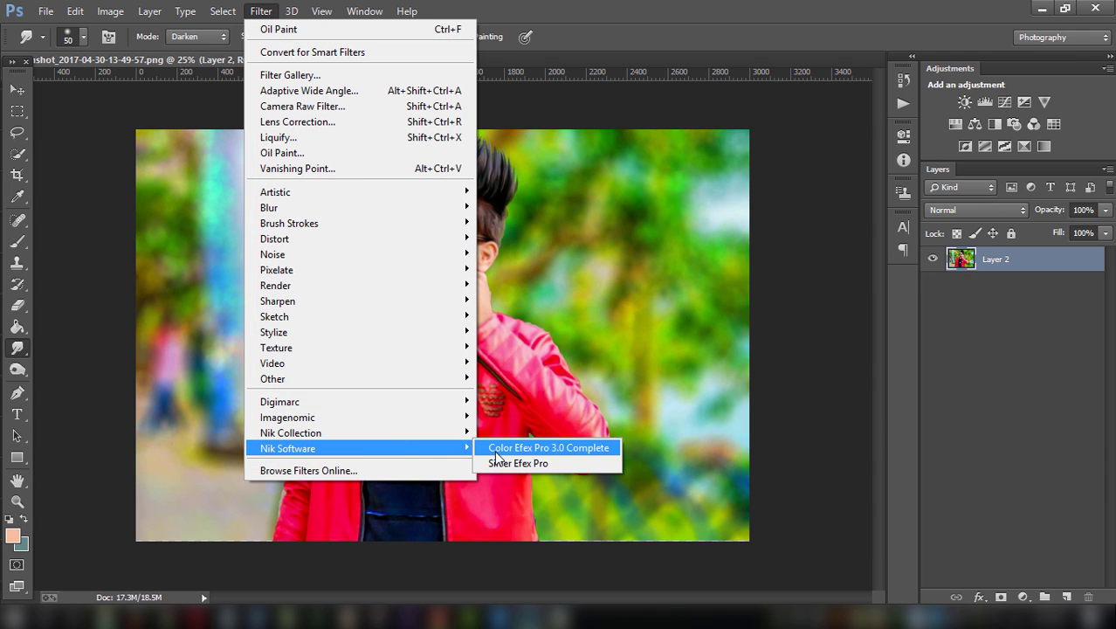
{"action": "left_click", "coordinate": [497, 451]}
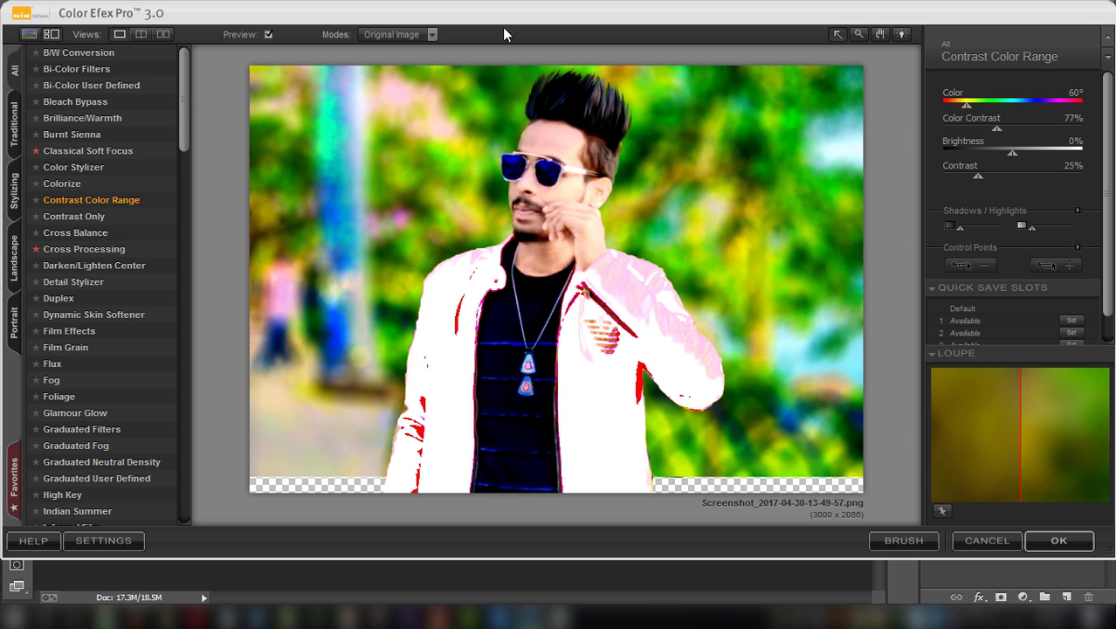
{"action": "left_click_drag", "start_coordinate": [184, 92], "coordinate": [172, 481]}
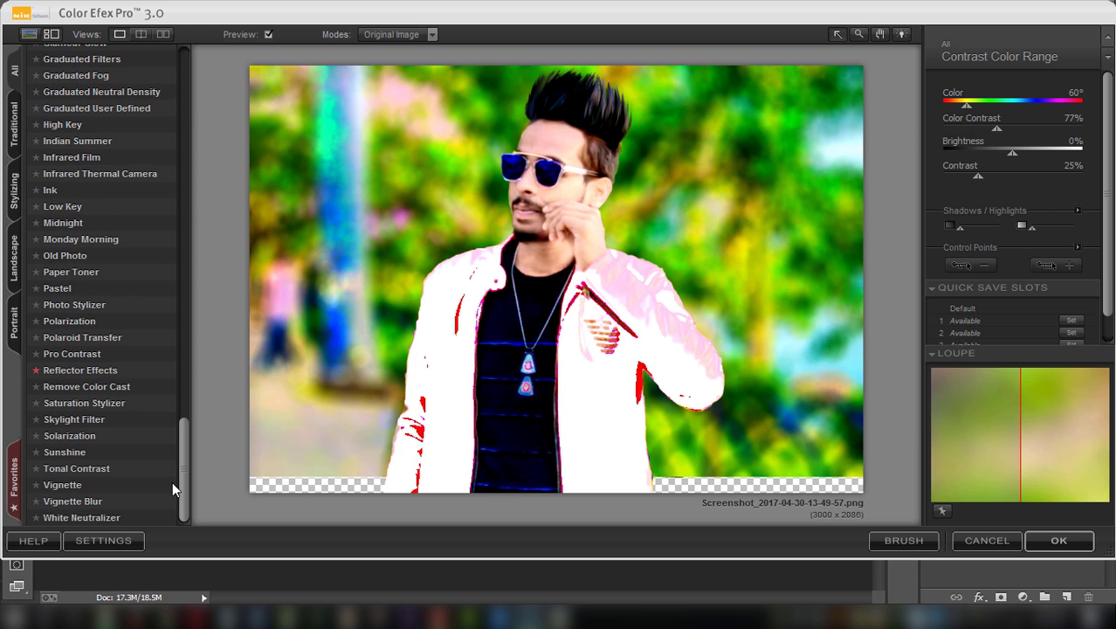
{"action": "left_click", "coordinate": [985, 542]}
{"action": "left_click", "coordinate": [260, 10]}
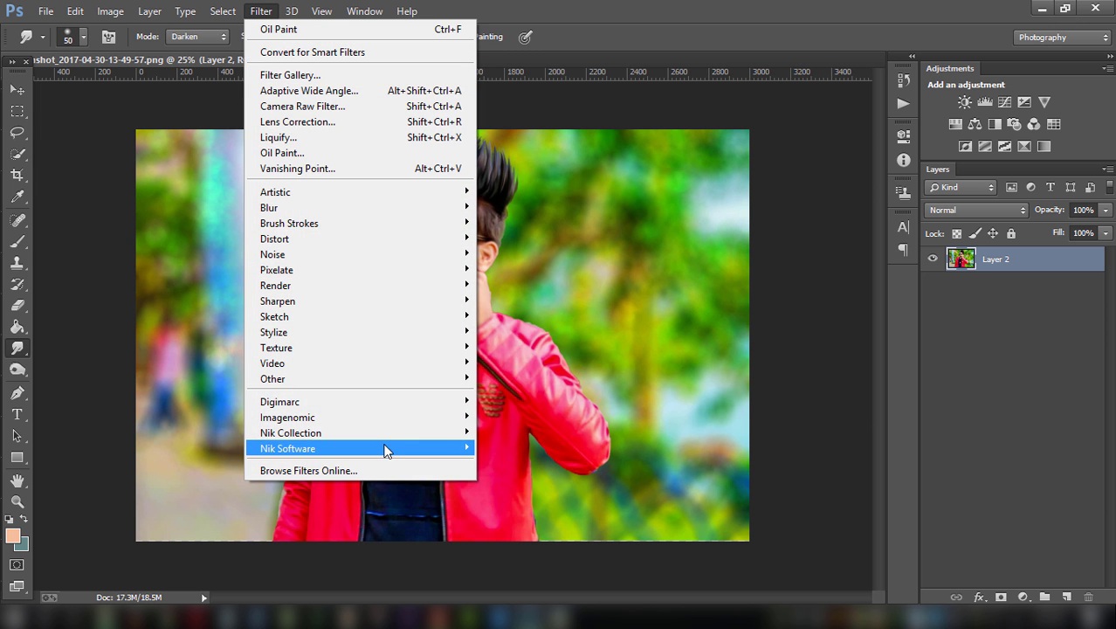
{"action": "mouse_move", "coordinate": [290, 432]}
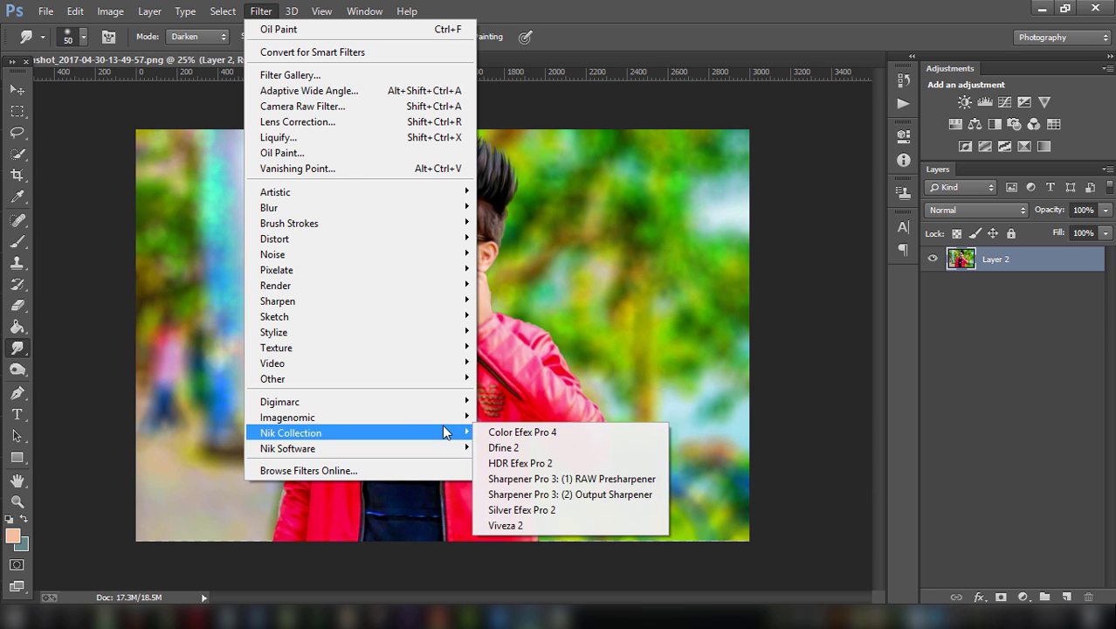
{"action": "left_click", "coordinate": [512, 430]}
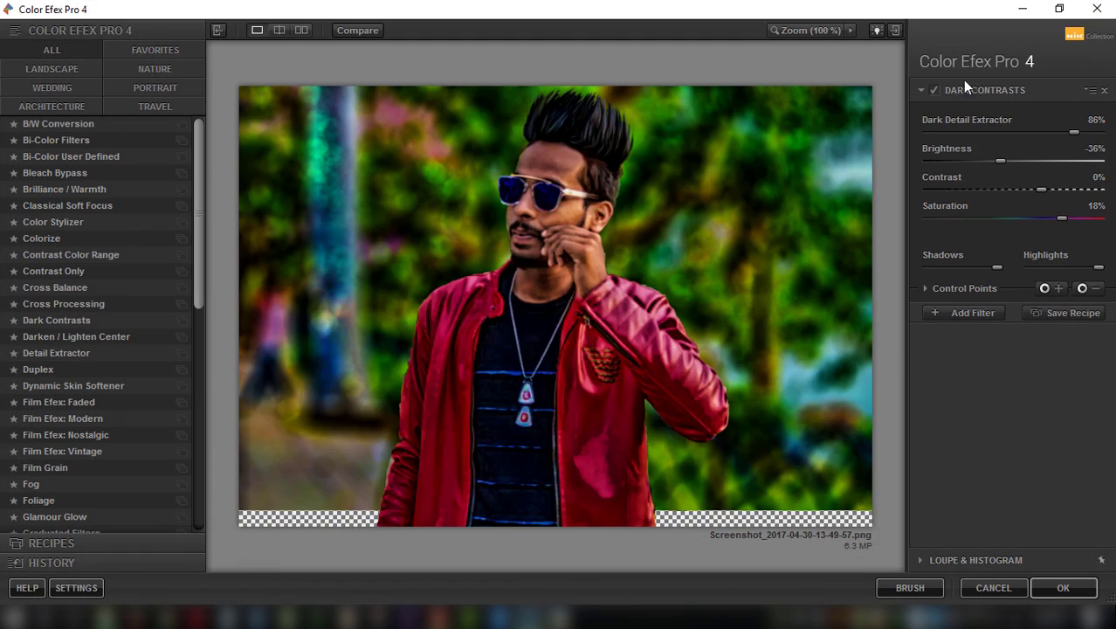
- Lift the Dark Contrasts brightness to about -16% and add a second filter slot
{"action": "left_click", "coordinate": [935, 90]}
{"action": "left_click_drag", "start_coordinate": [1006, 162], "coordinate": [1033, 167]}
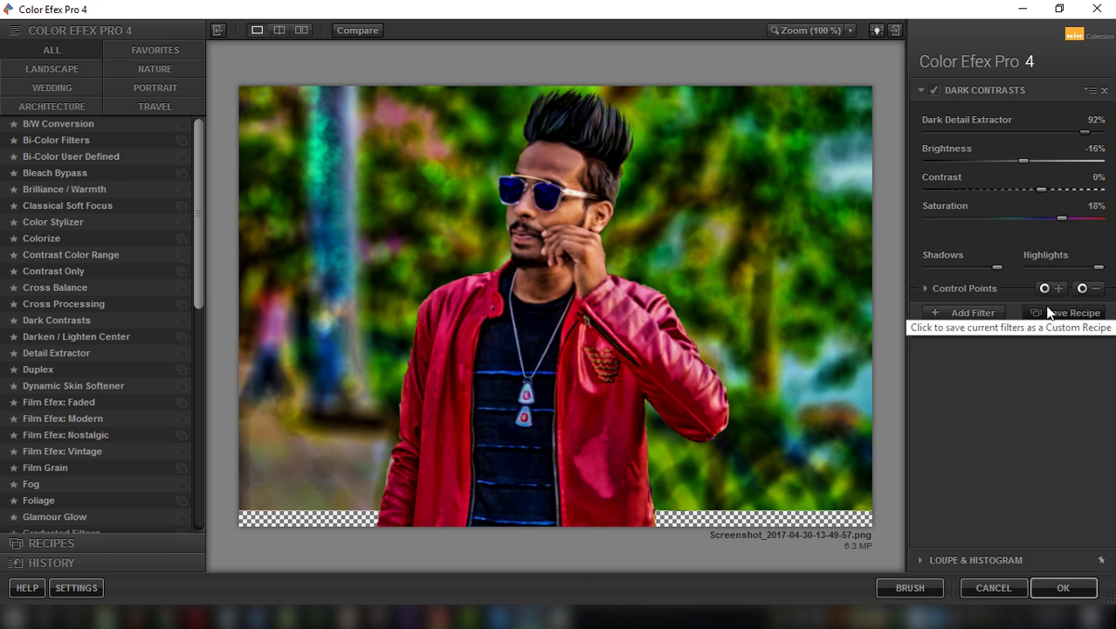
{"action": "left_click", "coordinate": [964, 304]}
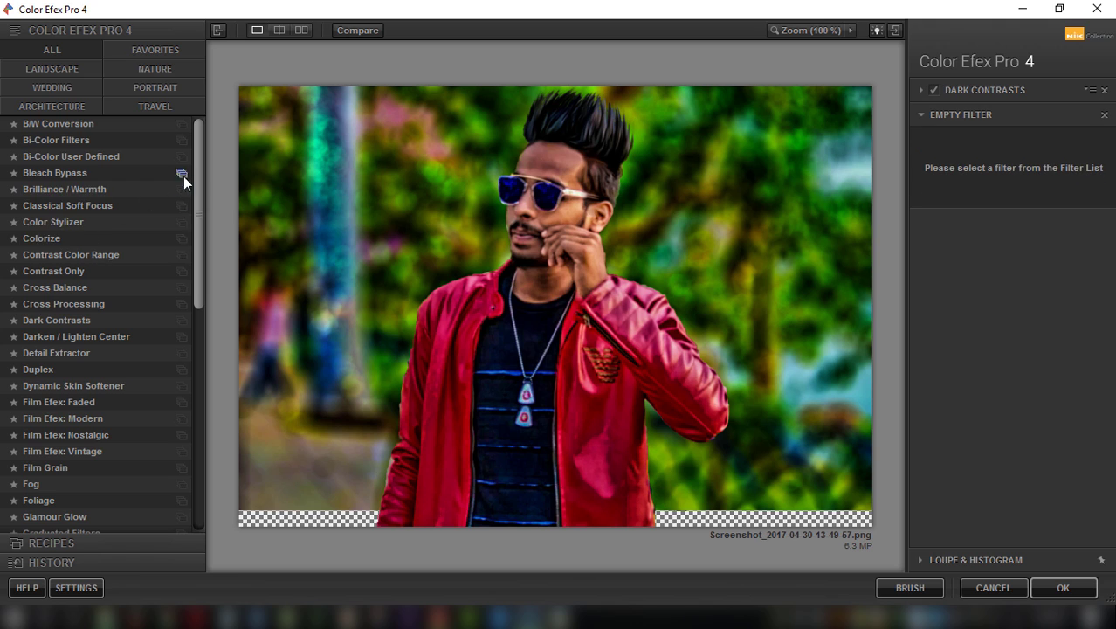
{"action": "mouse_move", "coordinate": [200, 173]}
{"action": "left_mouse_down"}
{"action": "mouse_move", "coordinate": [200, 223]}
{"action": "mouse_move", "coordinate": [158, 269]}
{"action": "left_mouse_up"}
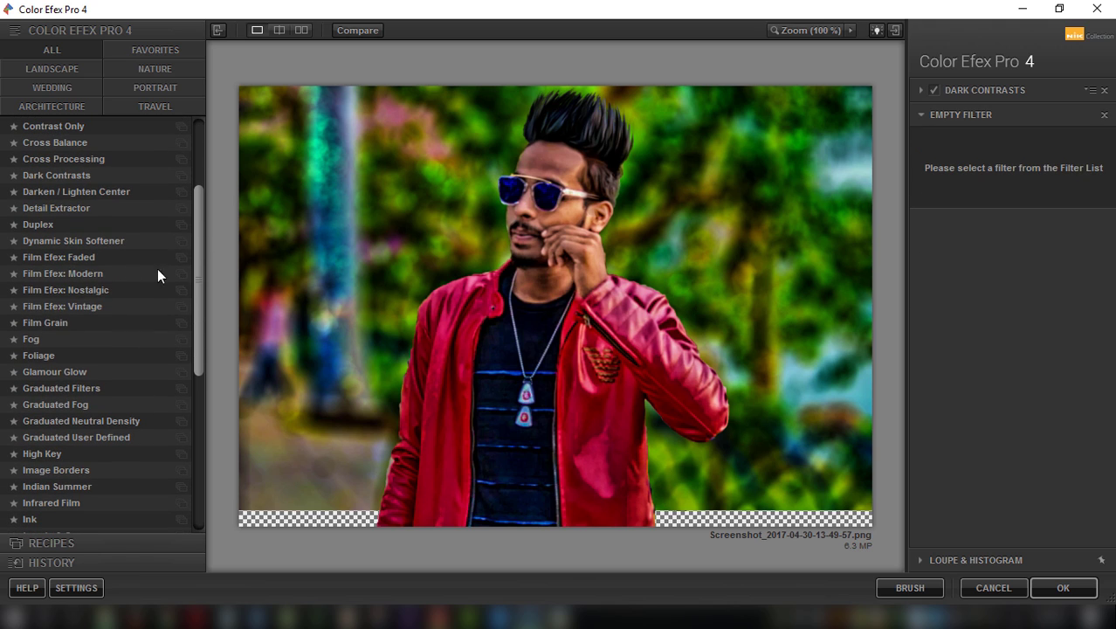
- Add Foliage with method 3 and Enhance Foliage at 62%, plus another empty slot
{"action": "left_click", "coordinate": [37, 354]}
{"action": "left_click", "coordinate": [1065, 152]}
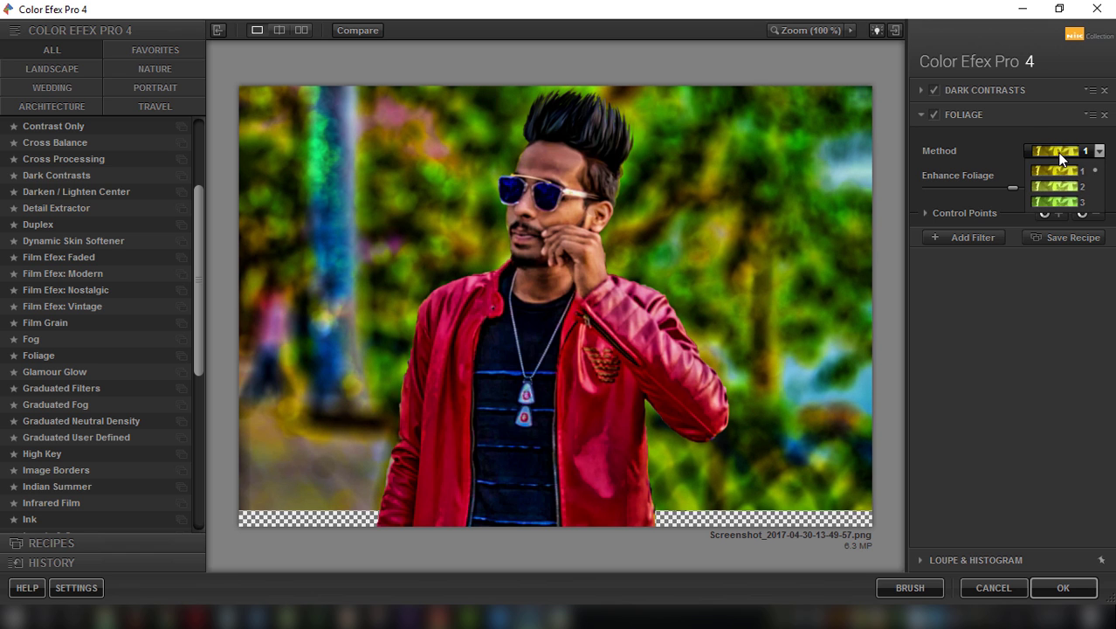
{"action": "left_click", "coordinate": [1064, 198]}
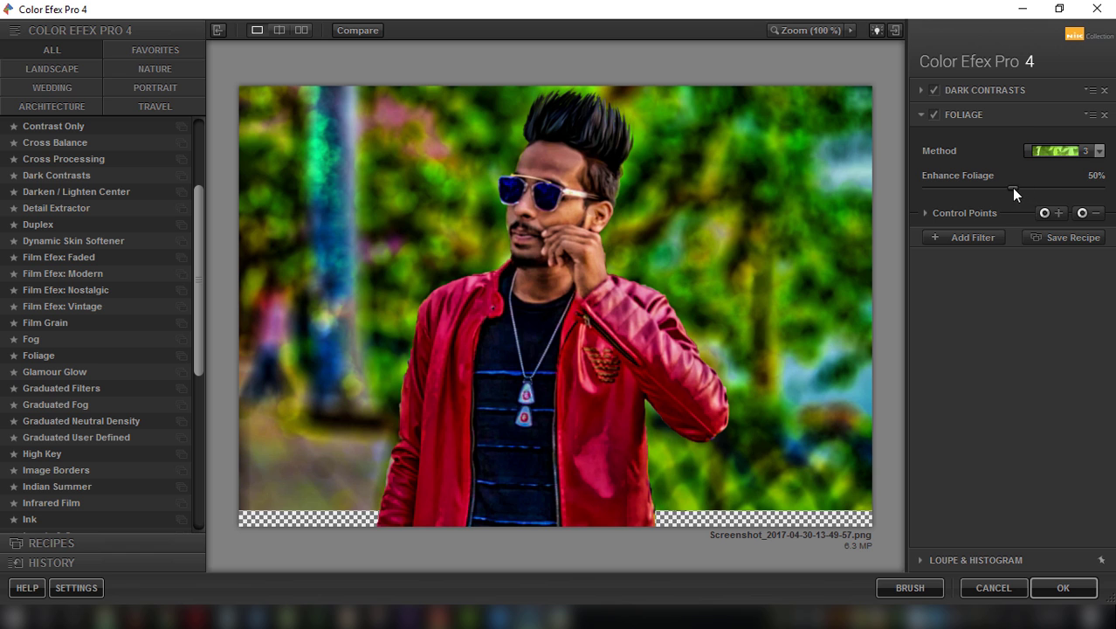
{"action": "mouse_move", "coordinate": [1013, 192]}
{"action": "left_mouse_down"}
{"action": "mouse_move", "coordinate": [1092, 193]}
{"action": "mouse_move", "coordinate": [1002, 187]}
{"action": "mouse_move", "coordinate": [1034, 187]}
{"action": "left_mouse_up"}
{"action": "left_click", "coordinate": [986, 238]}
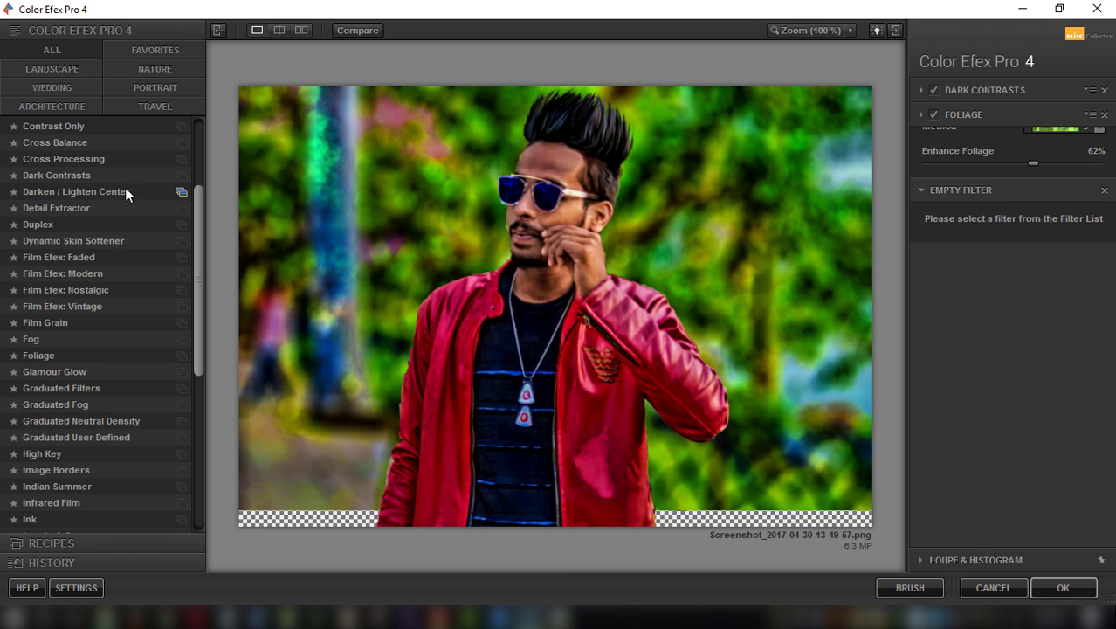
{"action": "left_click_drag", "start_coordinate": [199, 219], "coordinate": [192, 390]}
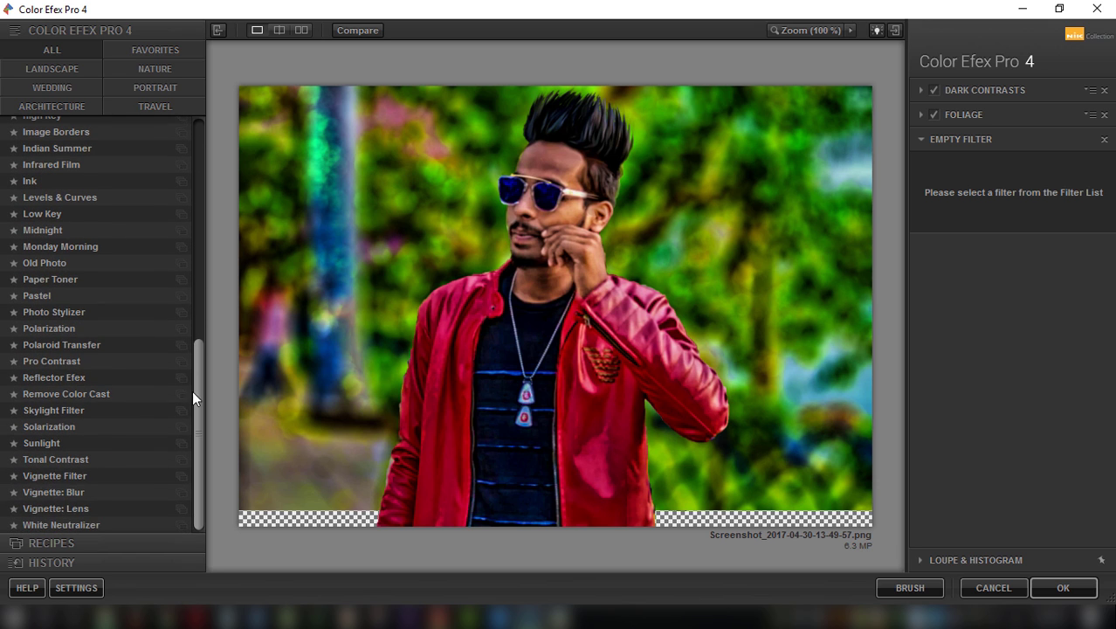
- Add a Vignette: Lens filter at about -37% amount and apply to the layer
{"action": "left_click", "coordinate": [68, 509]}
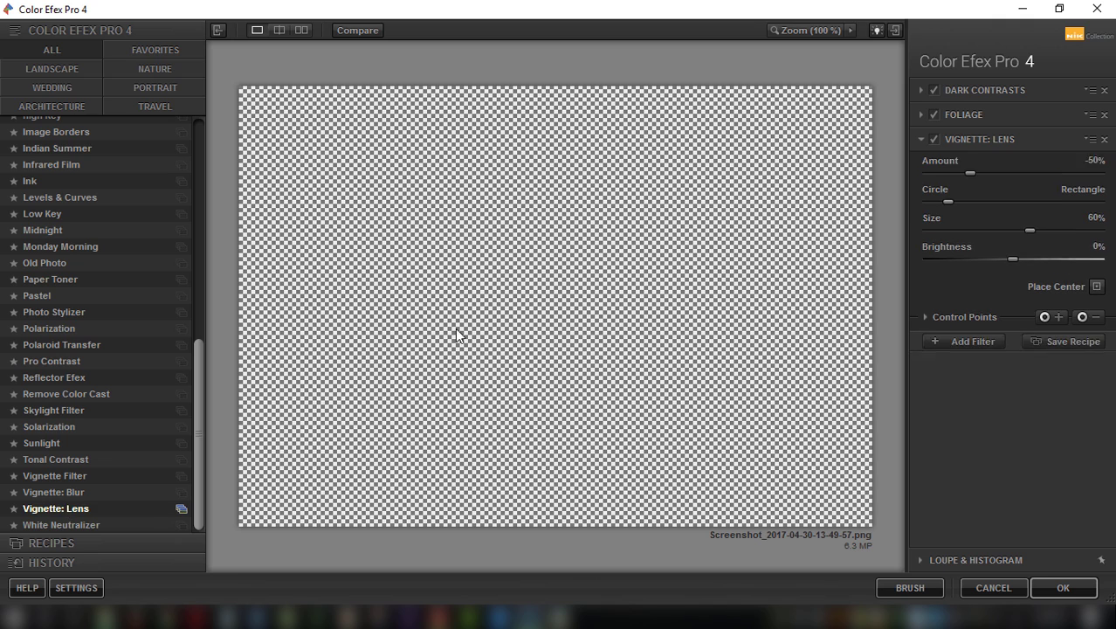
{"action": "mouse_move", "coordinate": [971, 177]}
{"action": "left_mouse_down"}
{"action": "mouse_move", "coordinate": [945, 181]}
{"action": "mouse_move", "coordinate": [992, 176]}
{"action": "mouse_move", "coordinate": [982, 181]}
{"action": "left_mouse_up"}
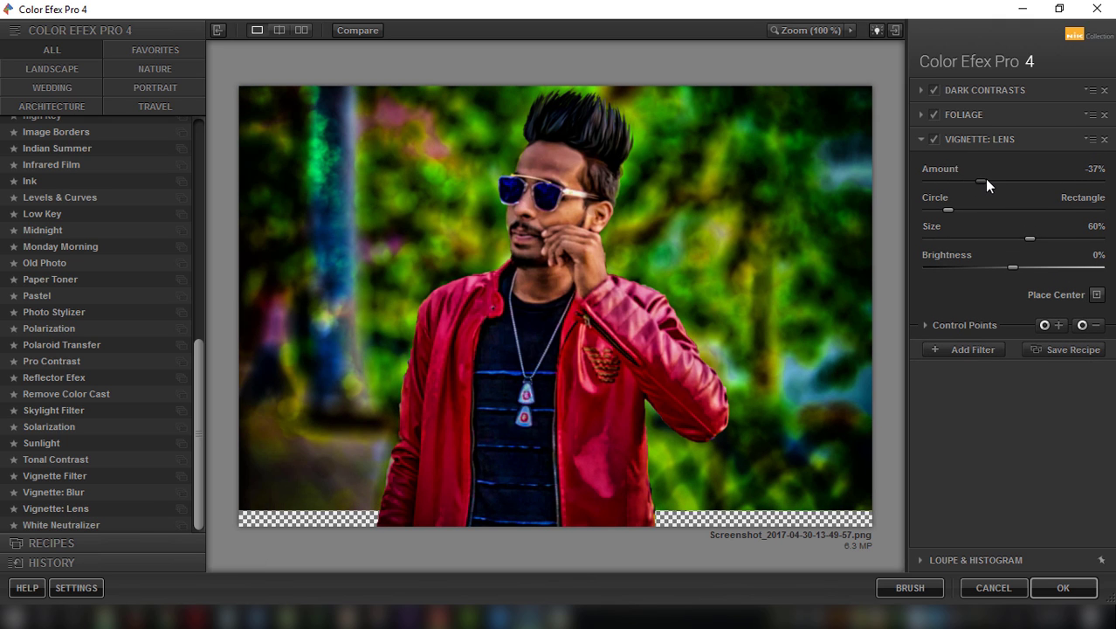
{"action": "left_click", "coordinate": [1063, 587]}
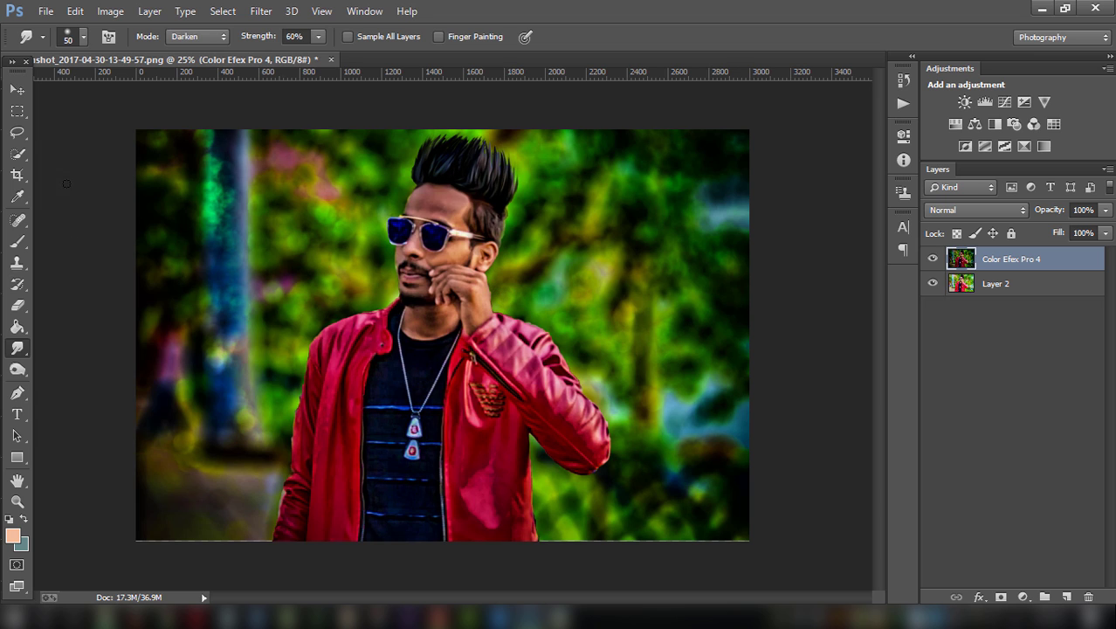
- Erase the Color Efex layer over the forehead and along the right hair edge
{"action": "left_click", "coordinate": [18, 89]}
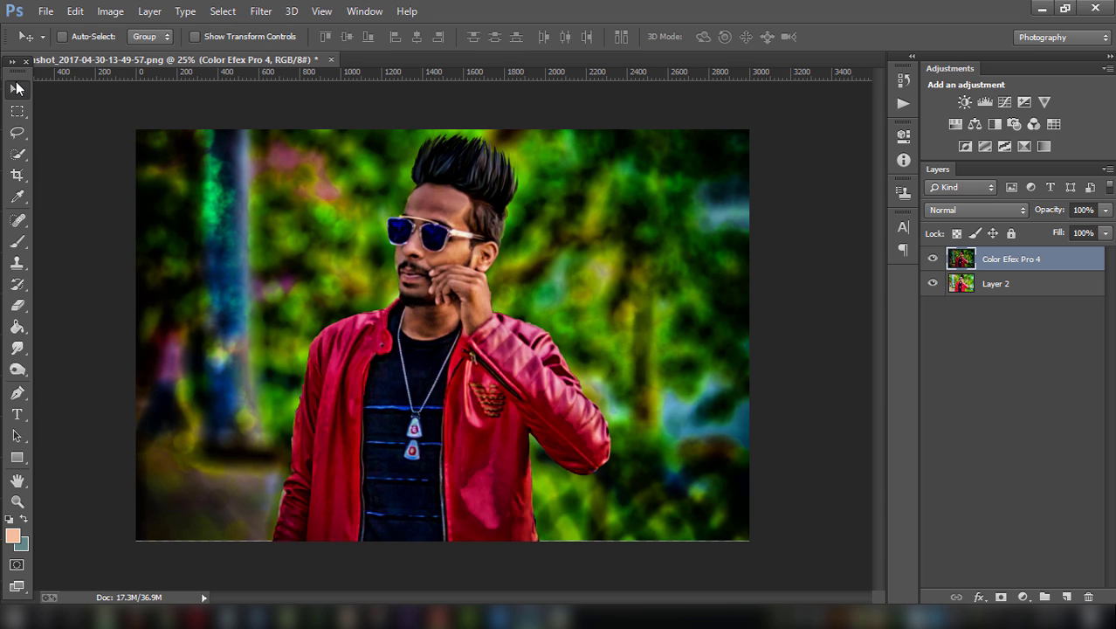
{"action": "left_click", "coordinate": [18, 304]}
{"action": "mouse_move", "coordinate": [451, 215]}
{"action": "left_mouse_down"}
{"action": "mouse_move", "coordinate": [428, 199]}
{"action": "mouse_move", "coordinate": [441, 219]}
{"action": "mouse_move", "coordinate": [416, 323]}
{"action": "mouse_move", "coordinate": [432, 327]}
{"action": "mouse_move", "coordinate": [462, 292]}
{"action": "mouse_move", "coordinate": [472, 315]}
{"action": "mouse_move", "coordinate": [462, 306]}
{"action": "mouse_move", "coordinate": [469, 253]}
{"action": "mouse_move", "coordinate": [447, 250]}
{"action": "mouse_move", "coordinate": [450, 231]}
{"action": "left_mouse_up"}
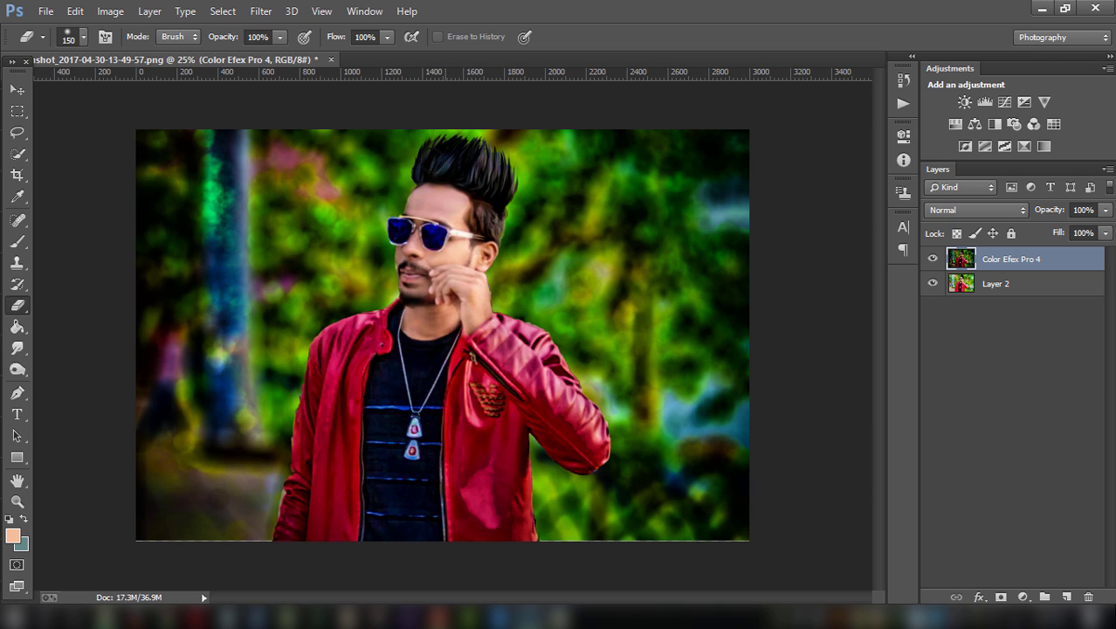
{"action": "mouse_move", "coordinate": [443, 141]}
{"action": "left_mouse_down"}
{"action": "mouse_move", "coordinate": [486, 175]}
{"action": "mouse_move", "coordinate": [481, 240]}
{"action": "mouse_move", "coordinate": [424, 247]}
{"action": "mouse_move", "coordinate": [411, 271]}
{"action": "mouse_move", "coordinate": [418, 322]}
{"action": "mouse_move", "coordinate": [461, 296]}
{"action": "mouse_move", "coordinate": [483, 304]}
{"action": "mouse_move", "coordinate": [464, 236]}
{"action": "mouse_move", "coordinate": [420, 212]}
{"action": "mouse_move", "coordinate": [400, 237]}
{"action": "mouse_move", "coordinate": [440, 265]}
{"action": "mouse_move", "coordinate": [450, 218]}
{"action": "mouse_move", "coordinate": [445, 278]}
{"action": "mouse_move", "coordinate": [419, 291]}
{"action": "left_mouse_up"}
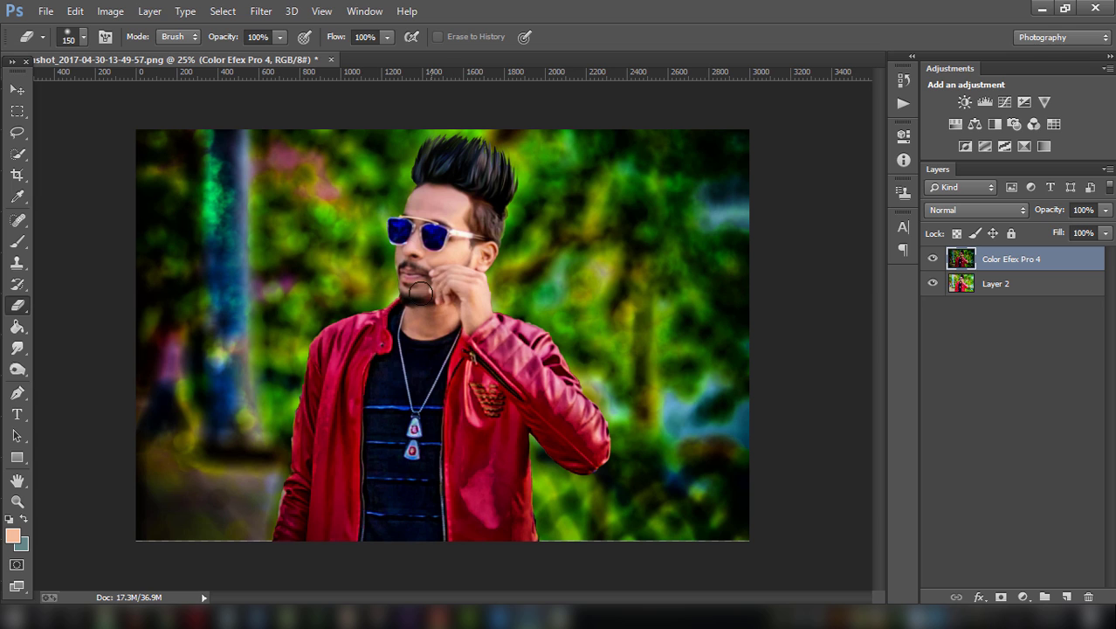
- Merge the Color Efex Pro 4 layer and Layer 2 into one layer
{"action": "left_click", "coordinate": [1027, 291], "text": "shift"}
{"action": "right_click", "coordinate": [1024, 294]}
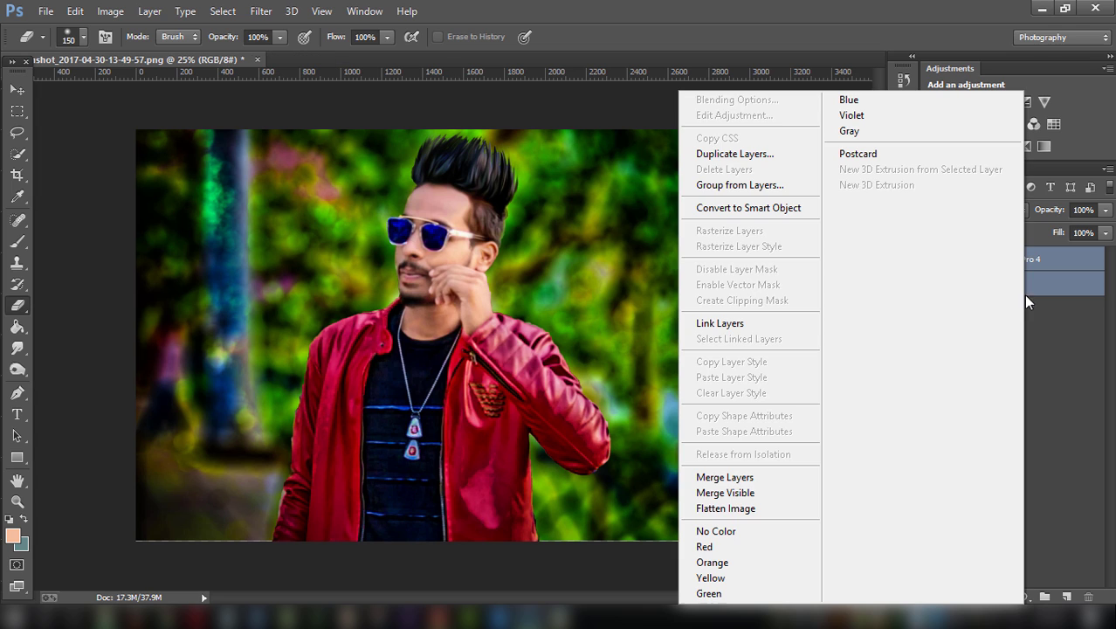
{"action": "left_click", "coordinate": [764, 478]}
- Stretch the merged layer slightly downward to cover the bottom edge
{"action": "left_click", "coordinate": [17, 90]}
{"action": "left_click_drag", "start_coordinate": [603, 218], "coordinate": [602, 224]}
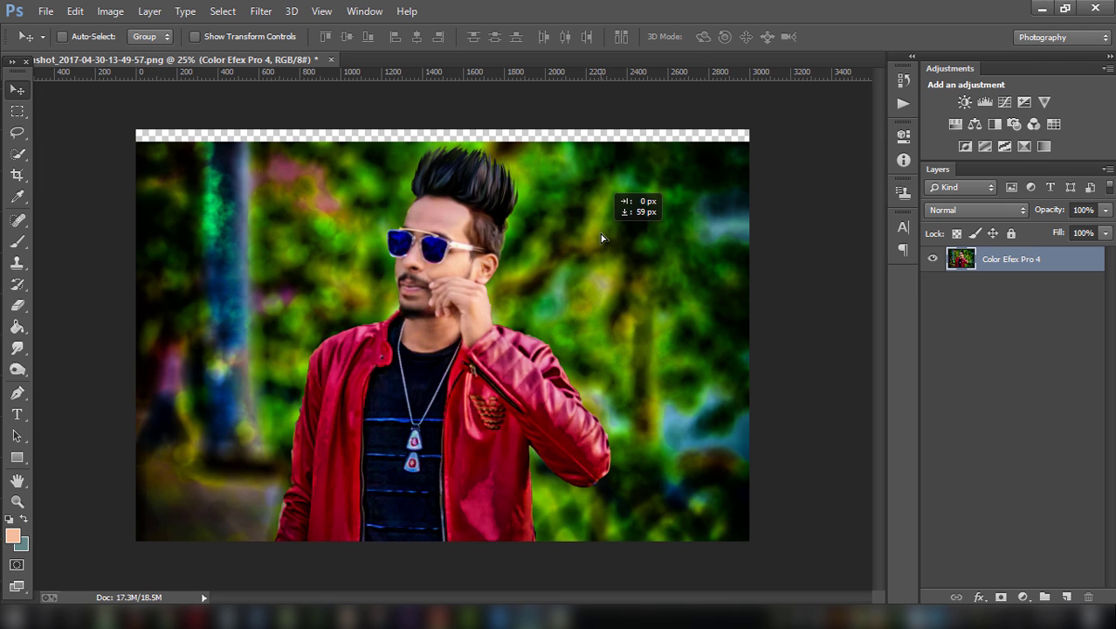
{"action": "left_click", "coordinate": [195, 36]}
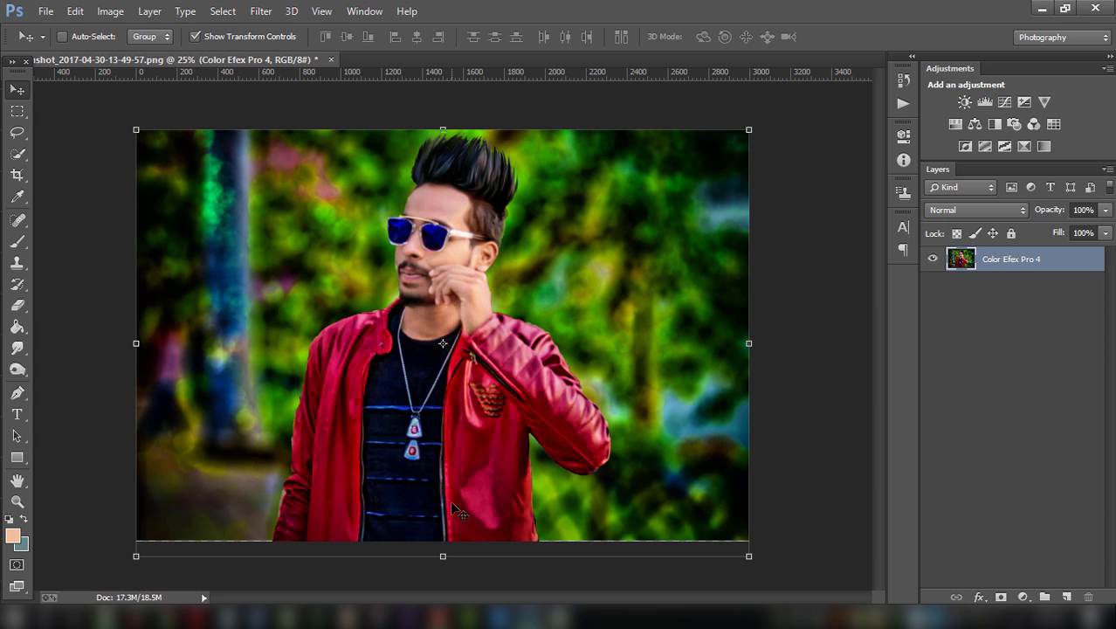
{"action": "left_click_drag", "start_coordinate": [442, 556], "coordinate": [443, 559]}
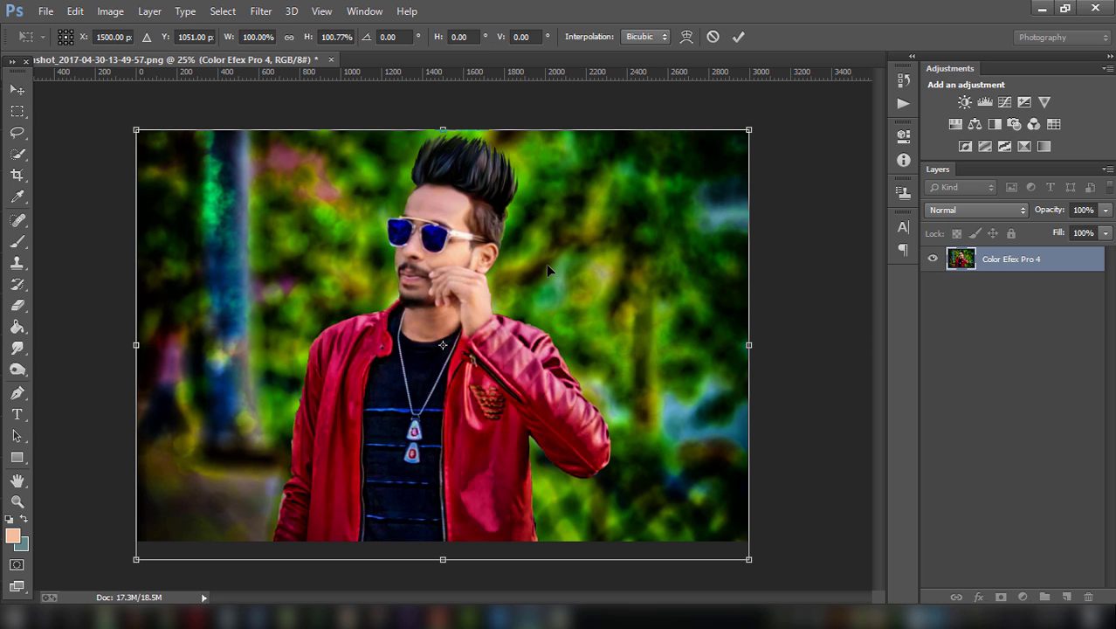
{"action": "left_click", "coordinate": [739, 36]}
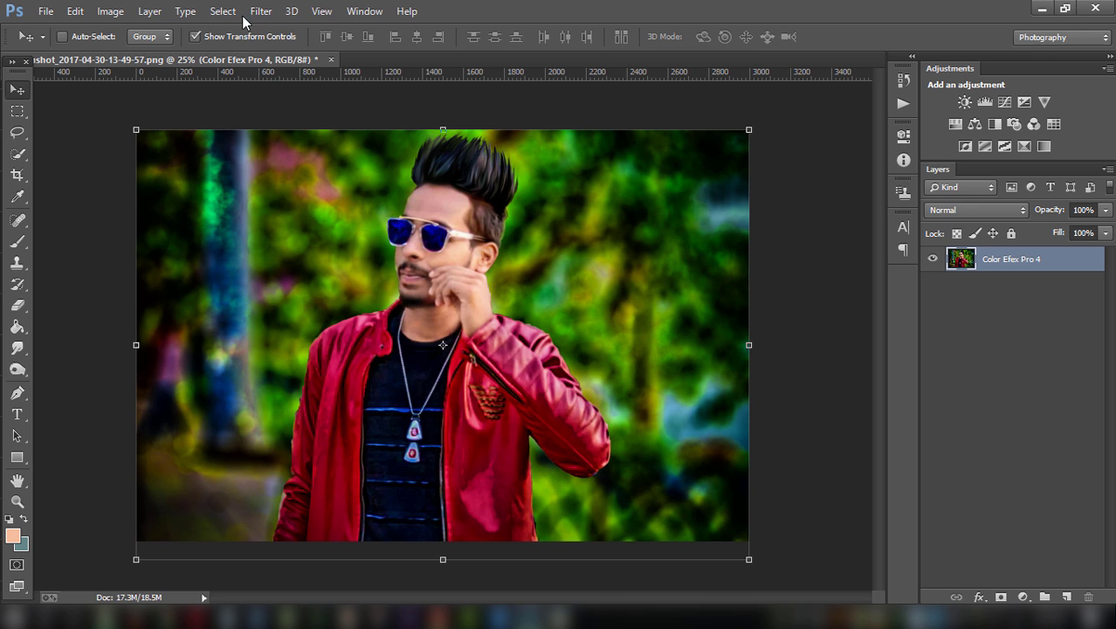
- Launch Color Efex Pro 3.0 from the Filter menu on the merged layer
{"action": "left_click", "coordinate": [259, 12]}
{"action": "left_click", "coordinate": [507, 447]}
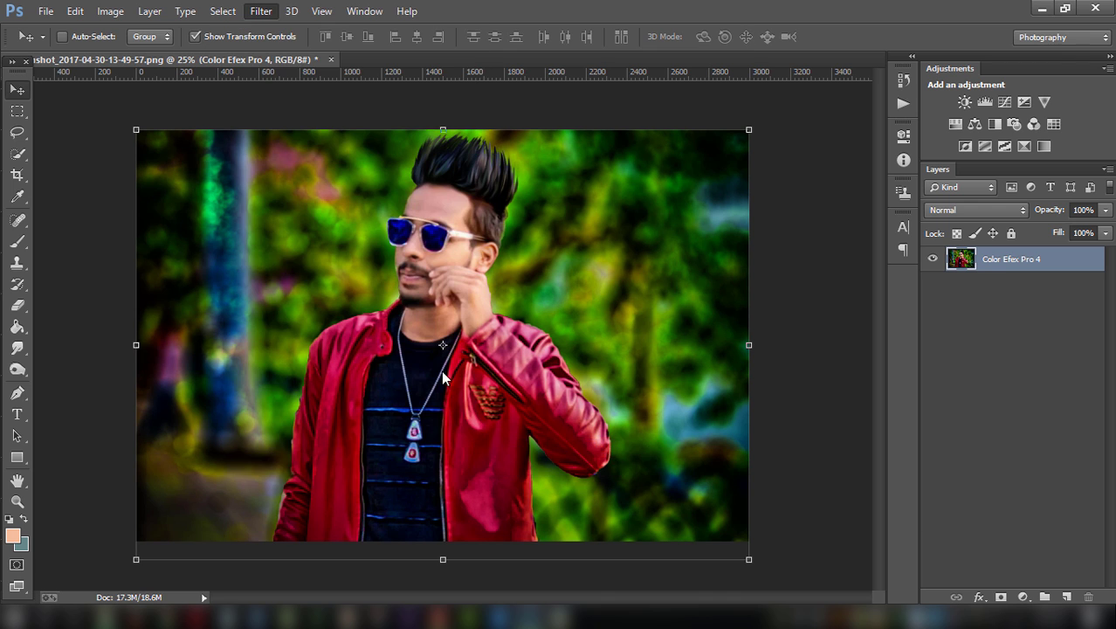
{"action": "left_click_drag", "start_coordinate": [187, 116], "coordinate": [123, 476]}
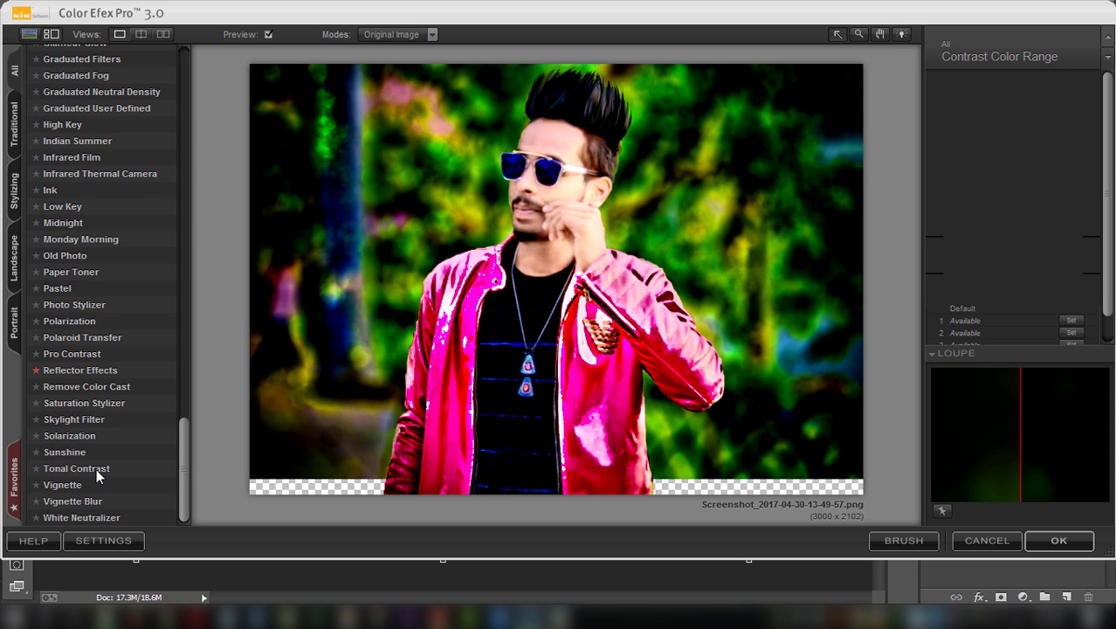
- Apply Tonal Contrast with Shadow Contrast reduced to +28
{"action": "left_click", "coordinate": [96, 469]}
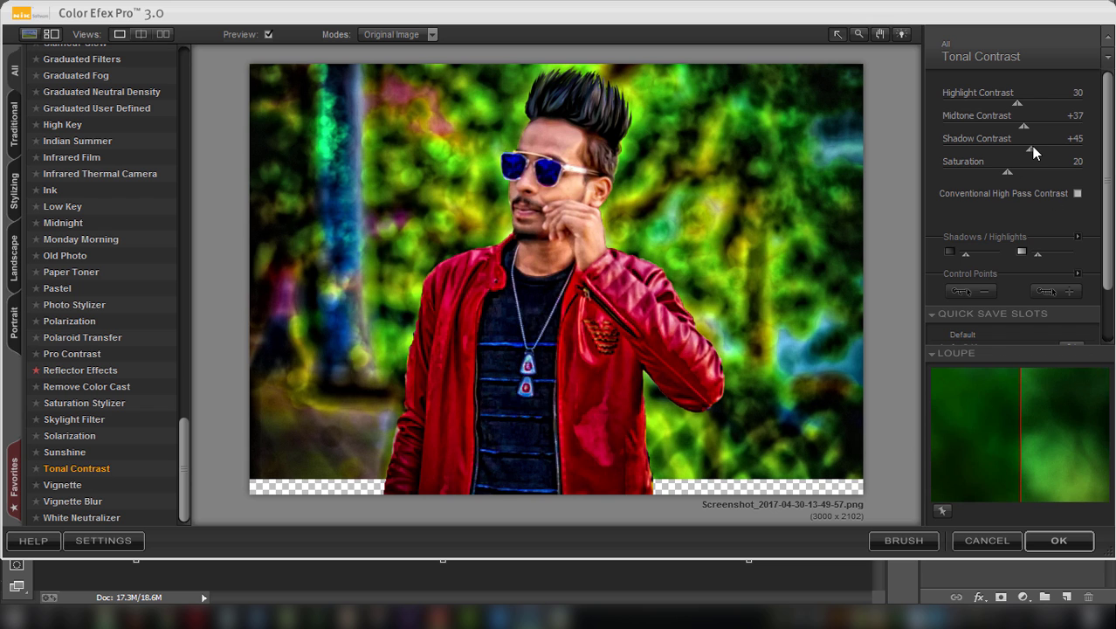
{"action": "left_click_drag", "start_coordinate": [1017, 150], "coordinate": [1005, 148]}
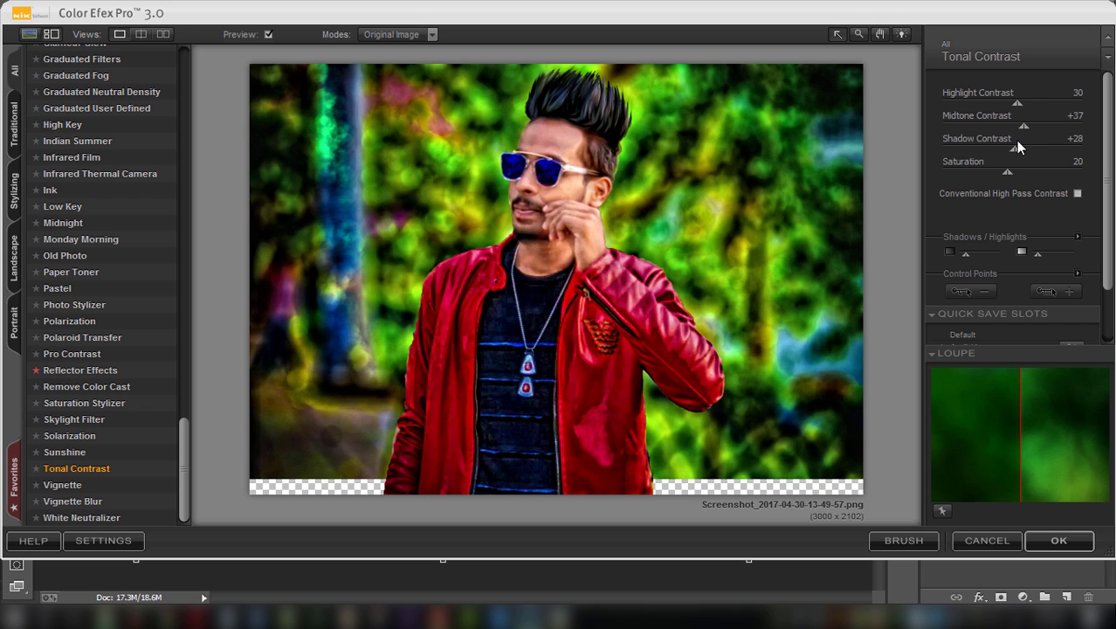
{"action": "left_click", "coordinate": [1072, 542]}
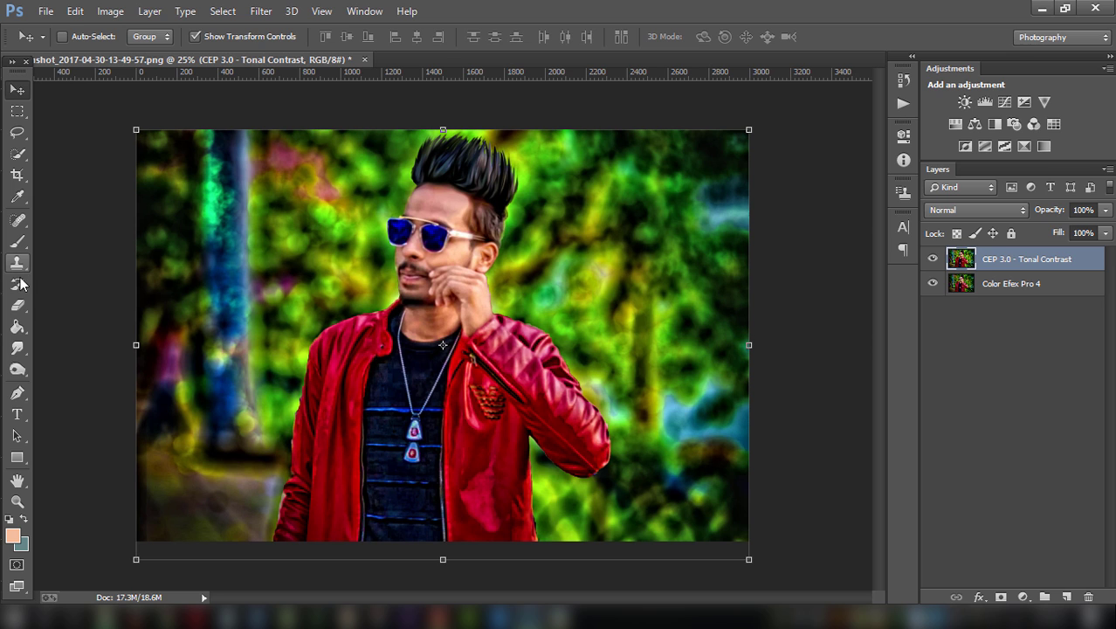
- Erase the Tonal Contrast layer over the man's face, neck and jacket
{"action": "key", "text": "e"}
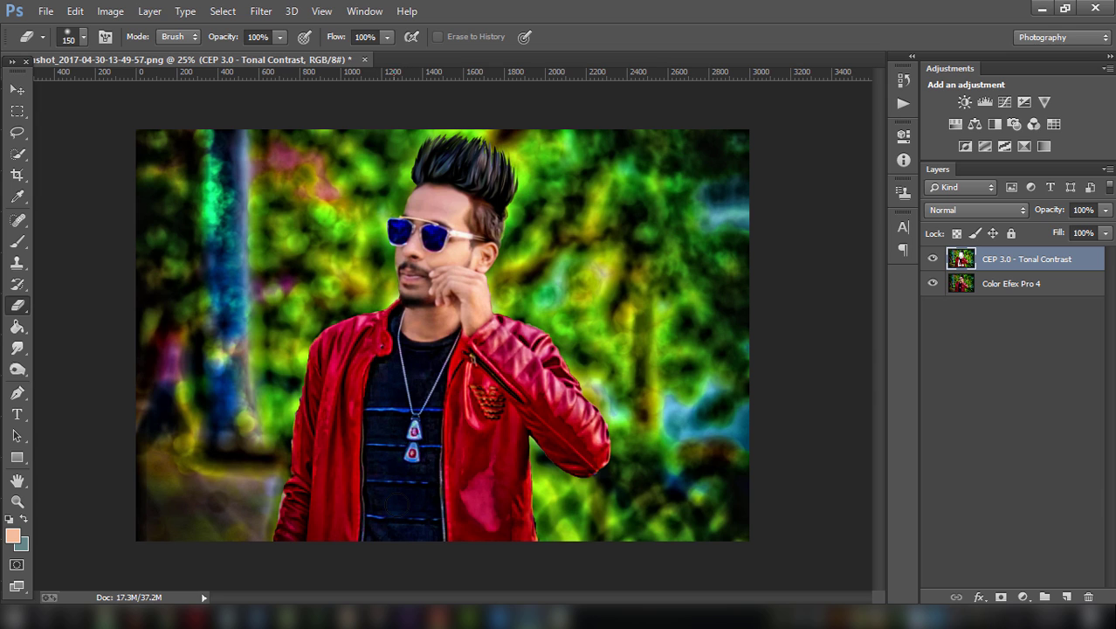
- Flatten the image to a Background layer and add a new layer at 32% opacity
{"action": "right_click", "coordinate": [1042, 286]}
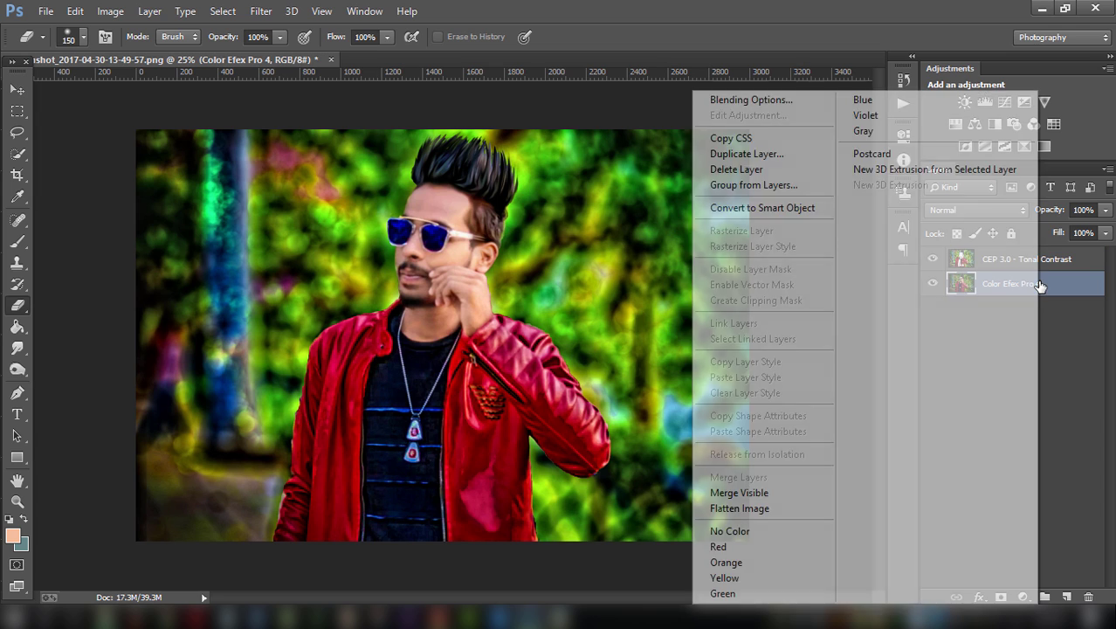
{"action": "left_click", "coordinate": [825, 509]}
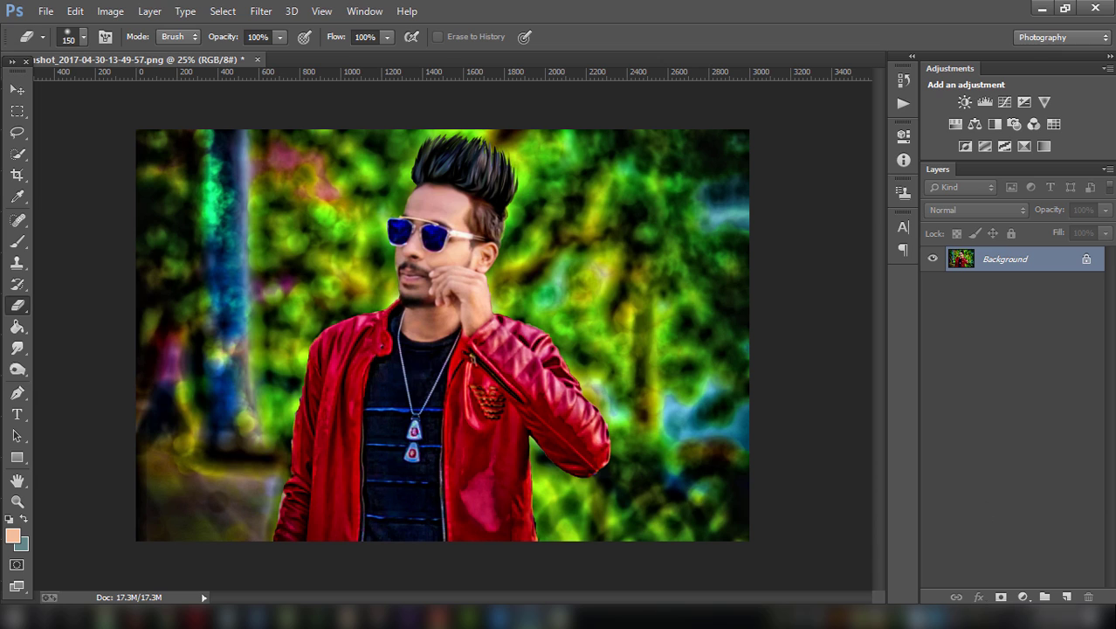
{"action": "left_click", "coordinate": [1067, 597]}
{"action": "left_click", "coordinate": [1106, 209]}
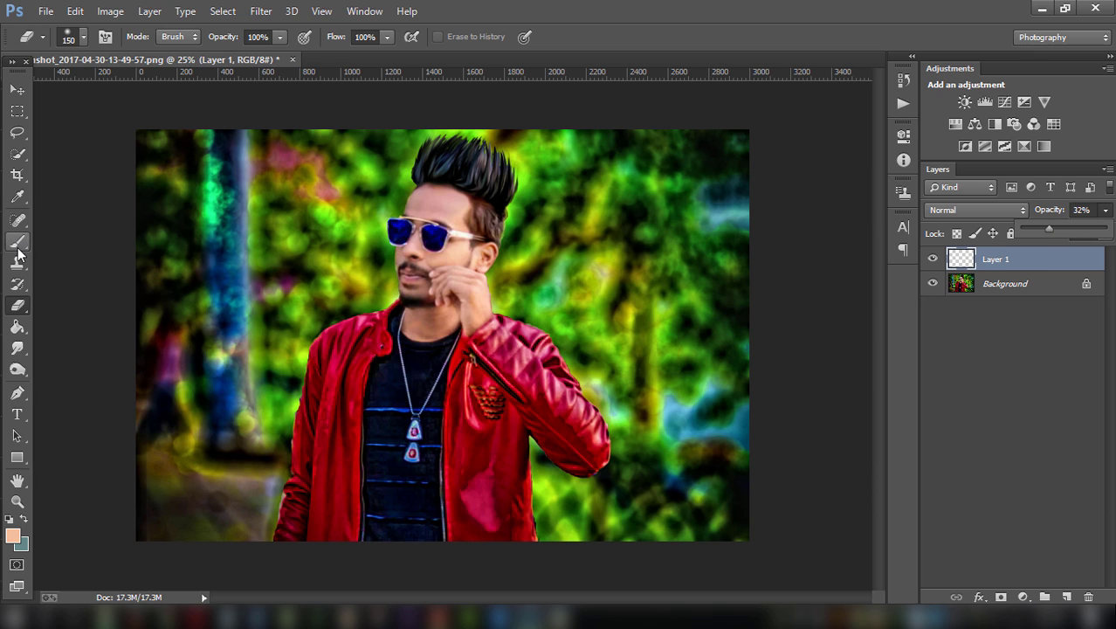
- Sample a skin tone and paint it over the face with a 100 brush, undoing the last stroke
{"action": "left_click", "coordinate": [19, 199]}
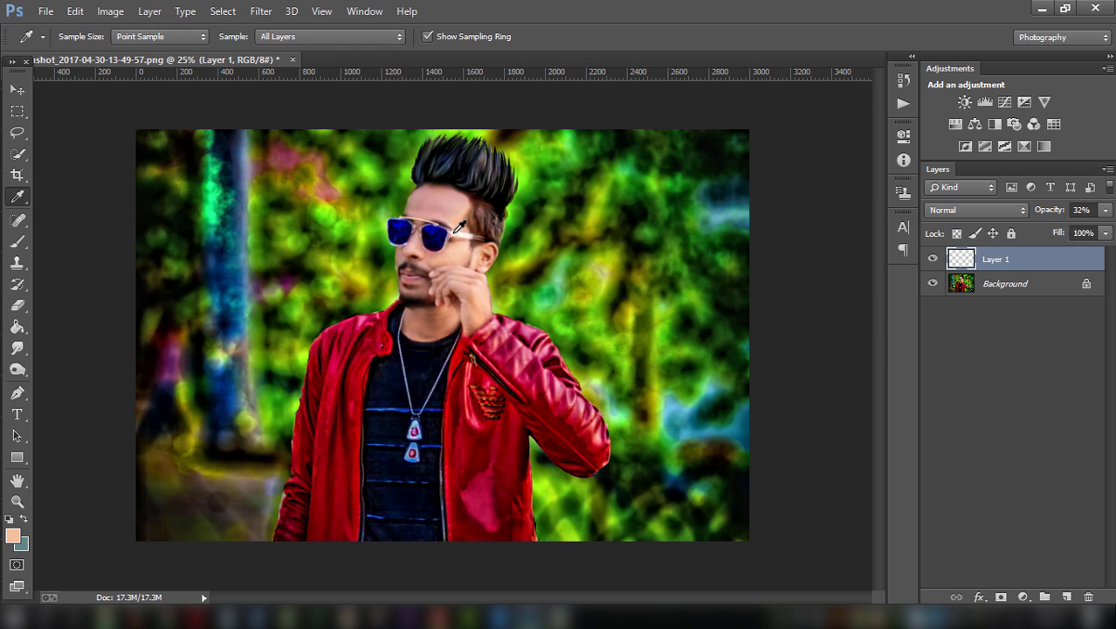
{"action": "left_click", "coordinate": [18, 241]}
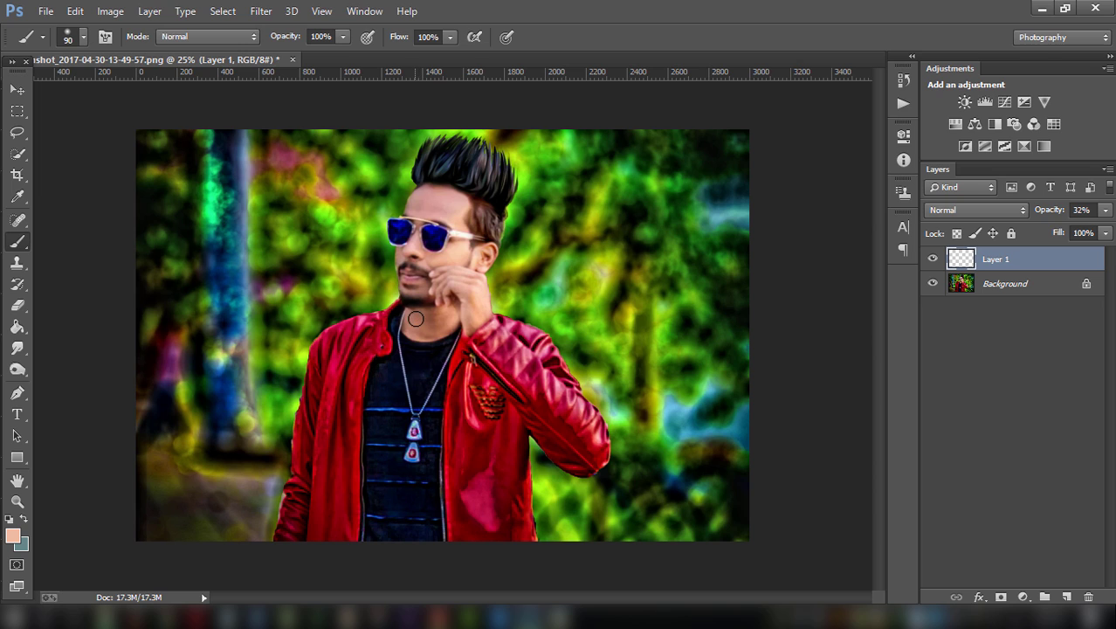
{"action": "key", "text": "bracketright"}
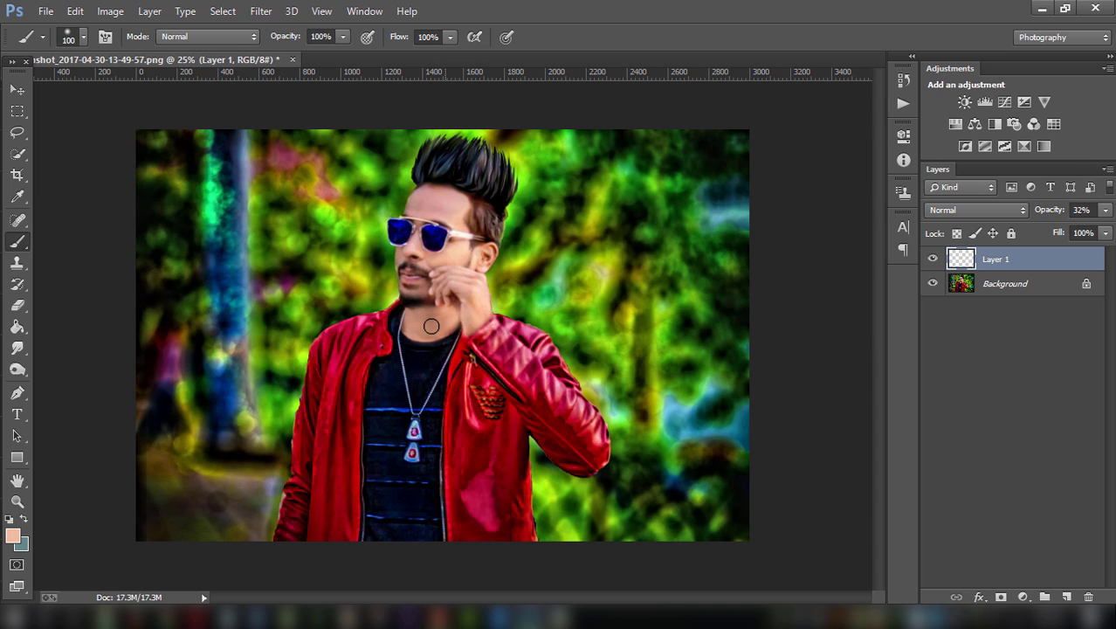
{"action": "left_click_drag", "start_coordinate": [432, 326], "coordinate": [432, 192]}
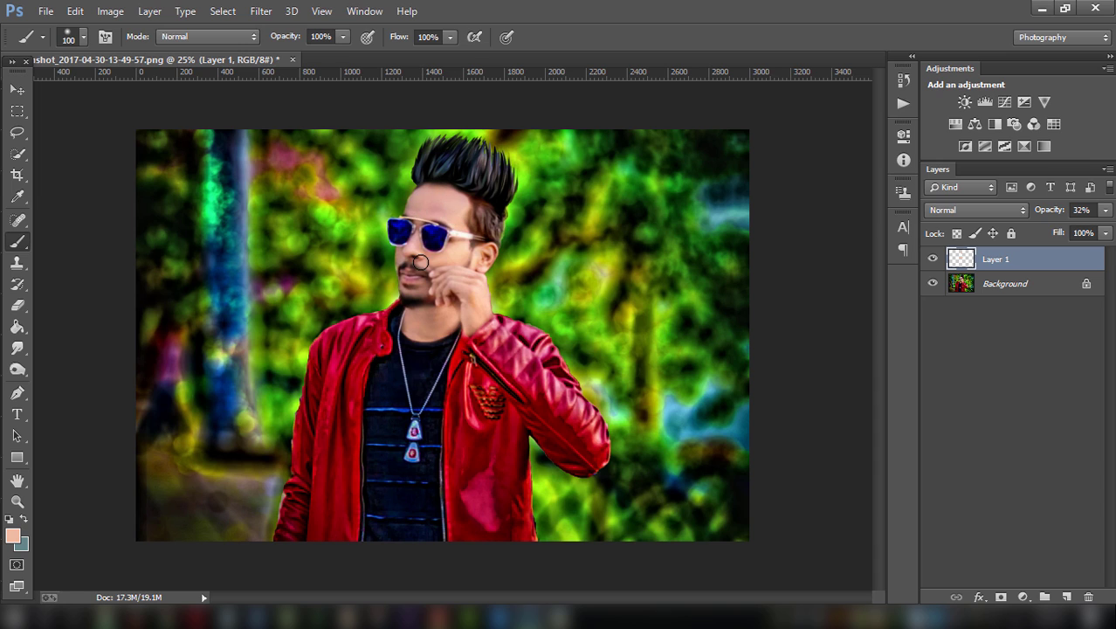
{"action": "left_click_drag", "start_coordinate": [420, 263], "coordinate": [409, 258]}
{"action": "key", "text": "bracketleft"}
{"action": "key", "text": "bracketleft"}
{"action": "key", "text": "bracketleft"}
{"action": "left_click", "coordinate": [75, 11]}
{"action": "left_click", "coordinate": [121, 40]}
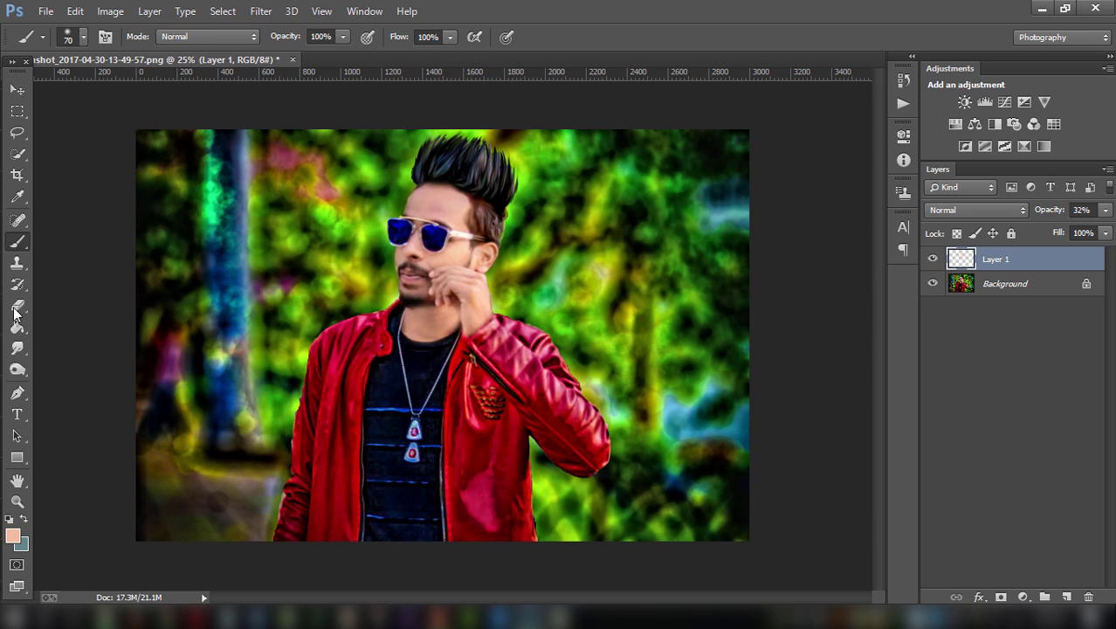
- Smudge on the Background layer and step back the last two smudge strokes
{"action": "left_click", "coordinate": [16, 347]}
{"action": "left_click", "coordinate": [989, 283]}
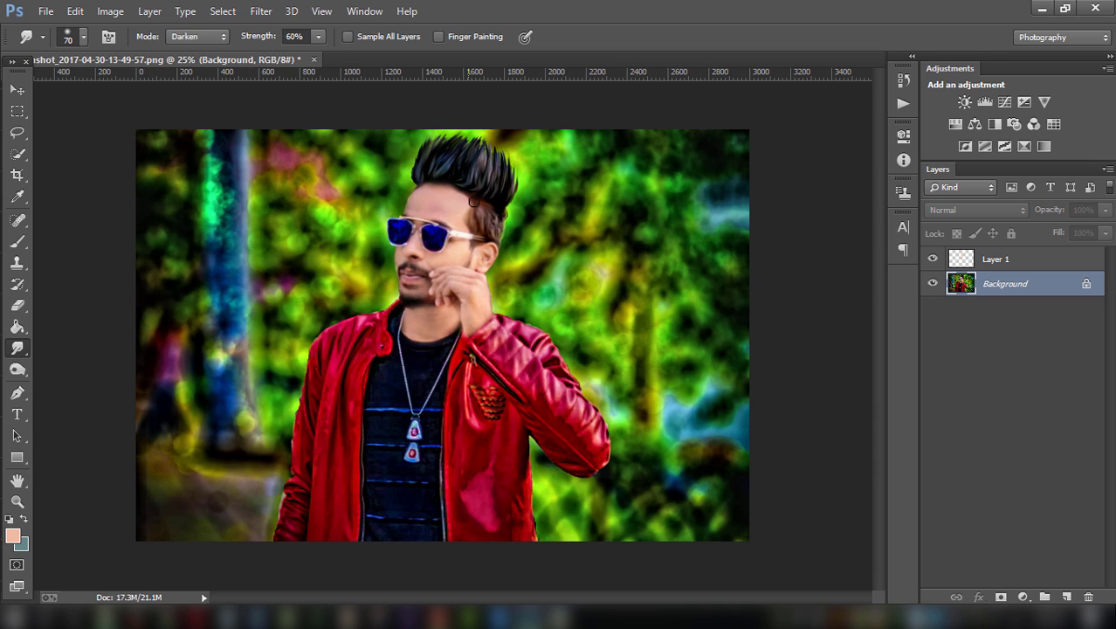
{"action": "left_click", "coordinate": [319, 40]}
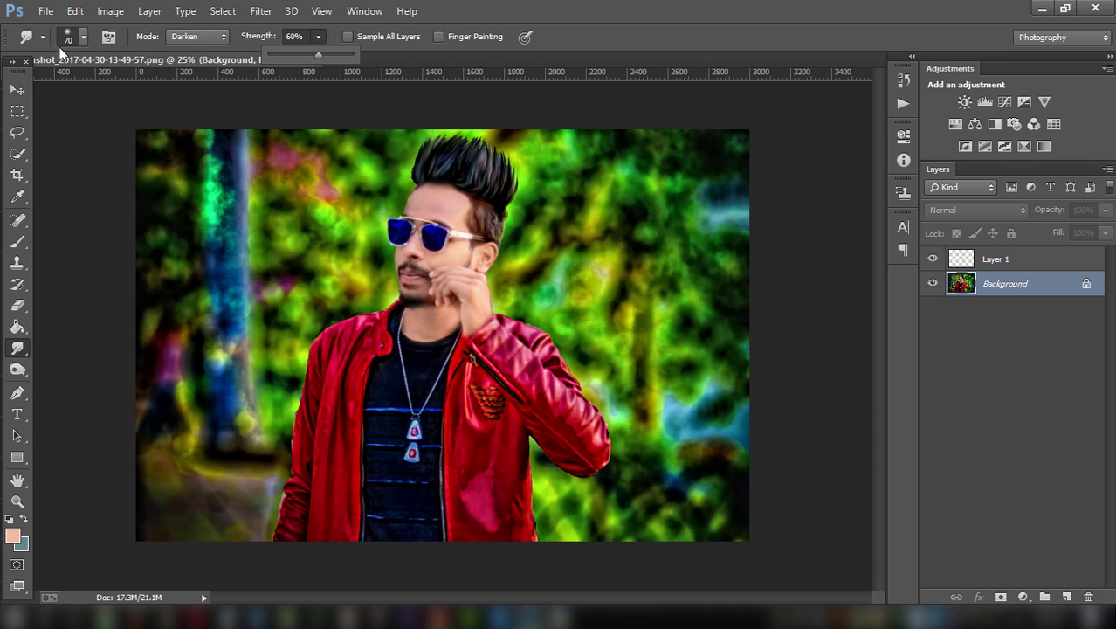
{"action": "left_click", "coordinate": [82, 38]}
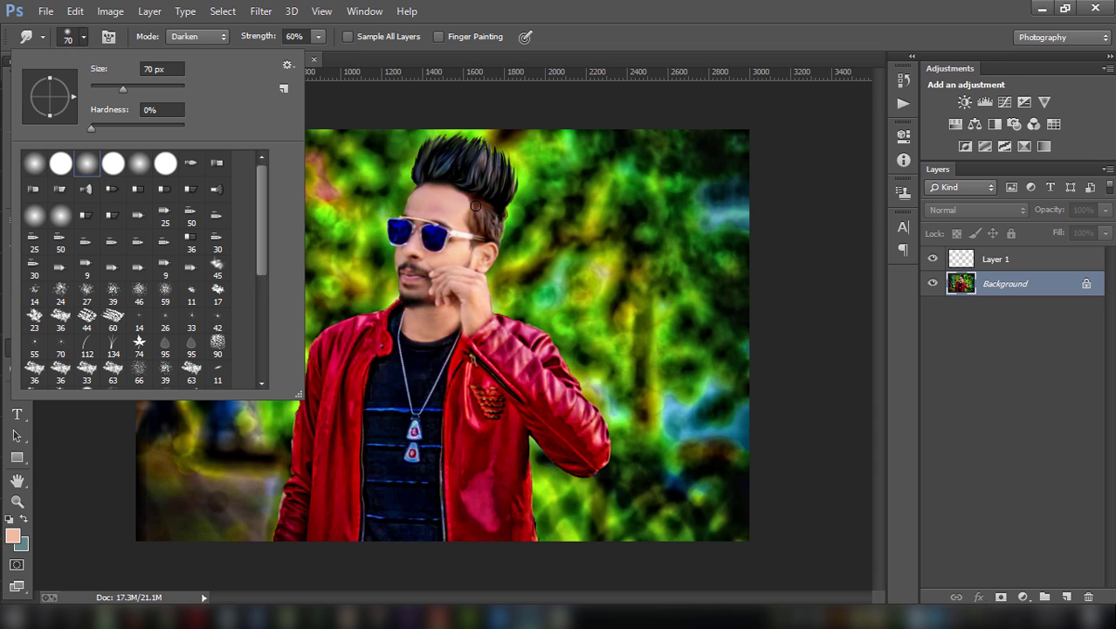
{"action": "left_click", "coordinate": [446, 203]}
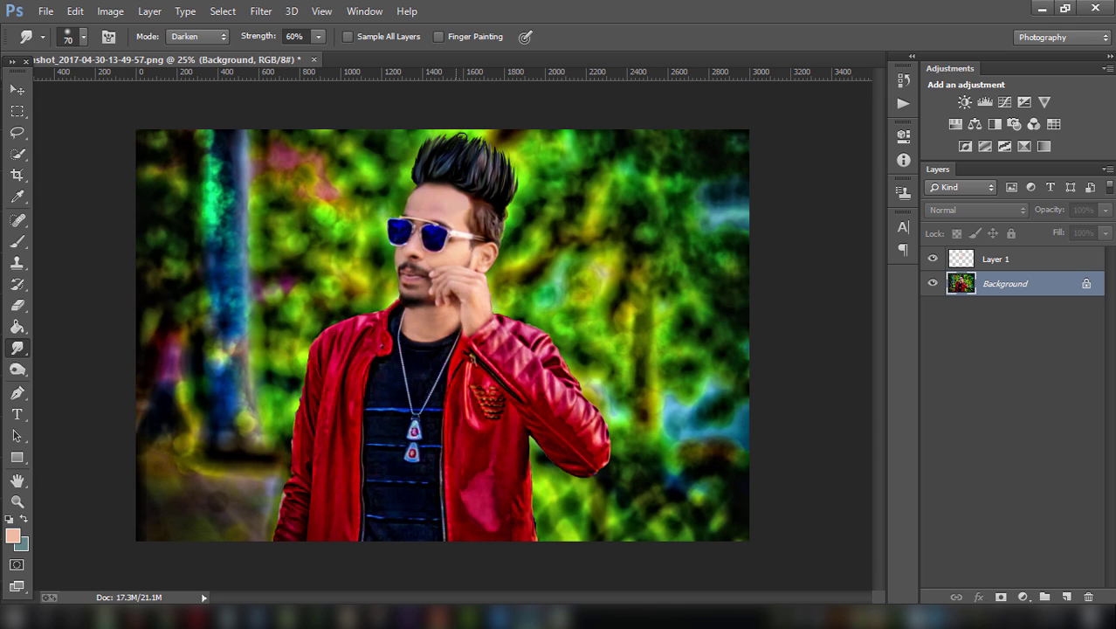
{"action": "left_click", "coordinate": [75, 11]}
{"action": "left_click", "coordinate": [96, 38]}
- Set smudge strength to 95% and undo two more smudge strokes
{"action": "left_click", "coordinate": [319, 36]}
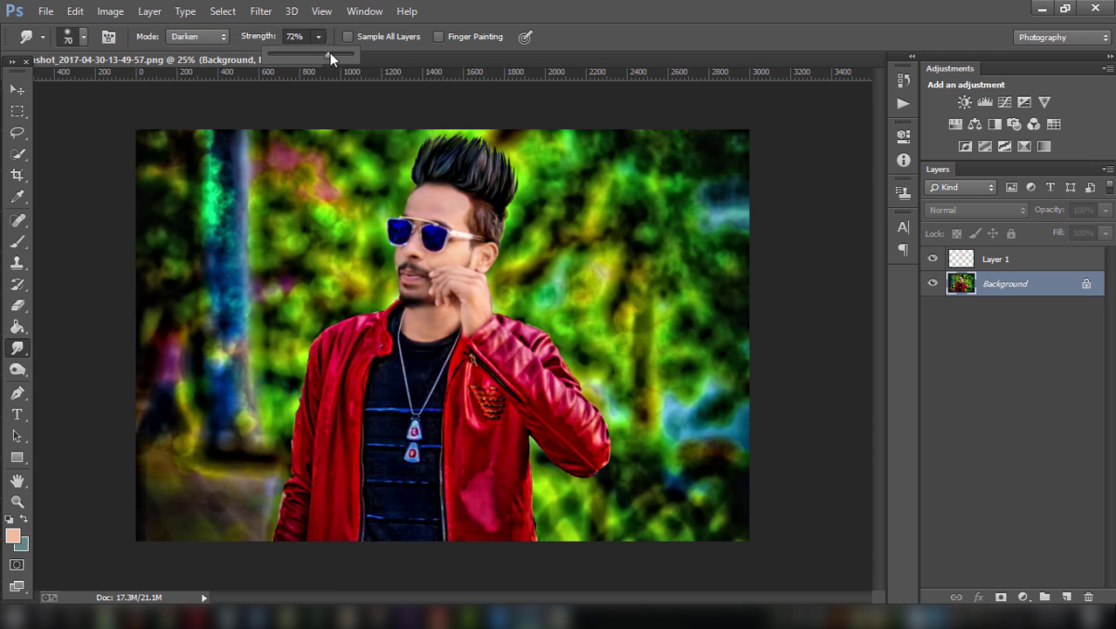
{"action": "left_click", "coordinate": [452, 203]}
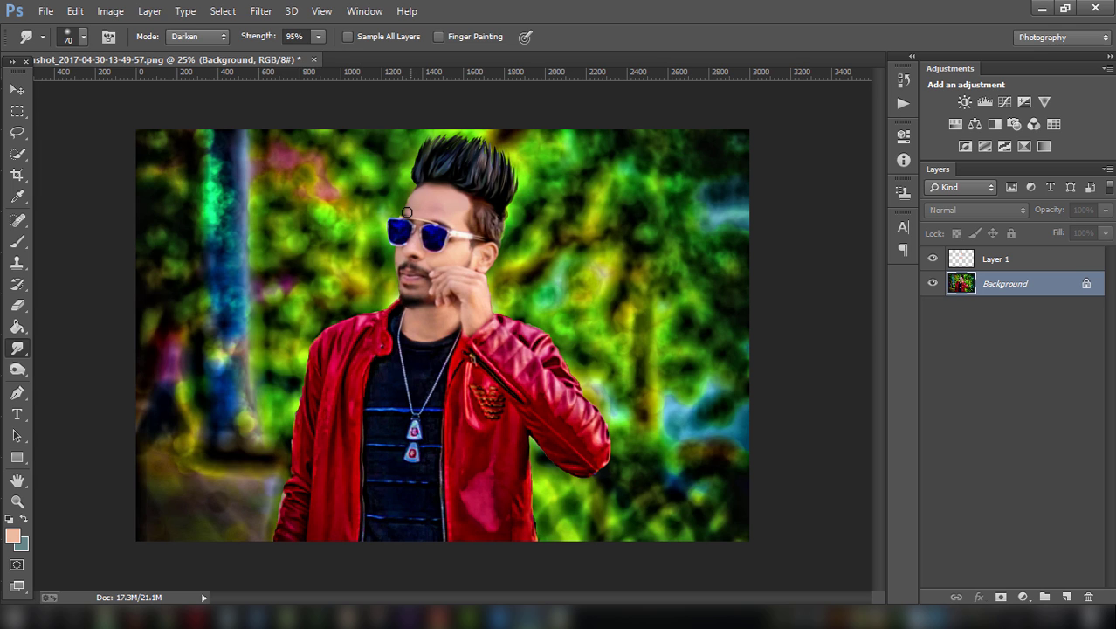
{"action": "left_click", "coordinate": [75, 11]}
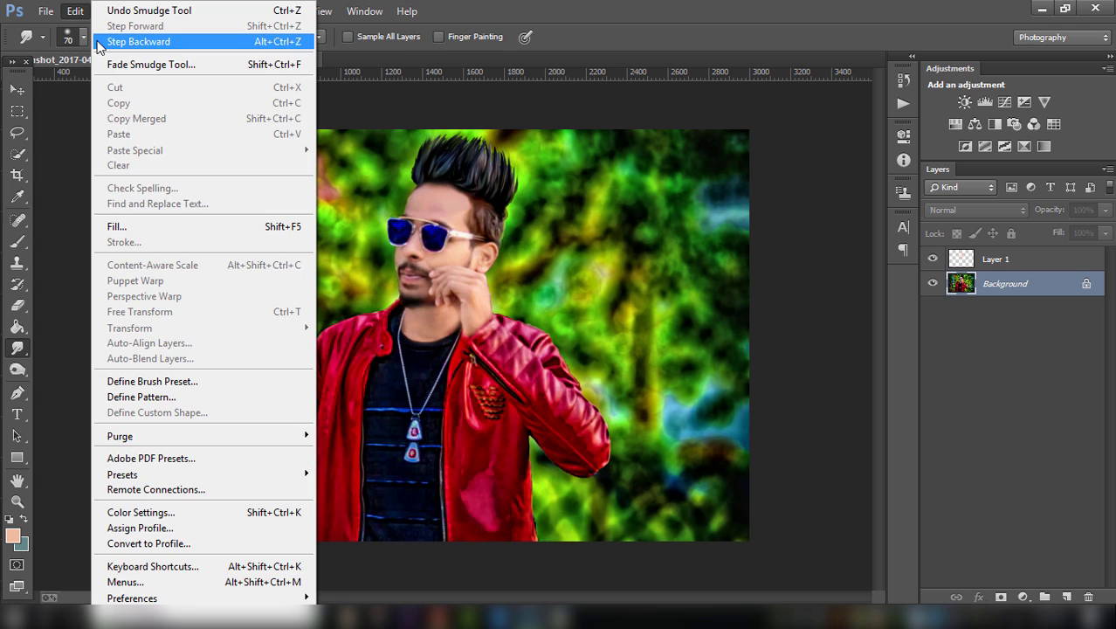
{"action": "left_click", "coordinate": [97, 40]}
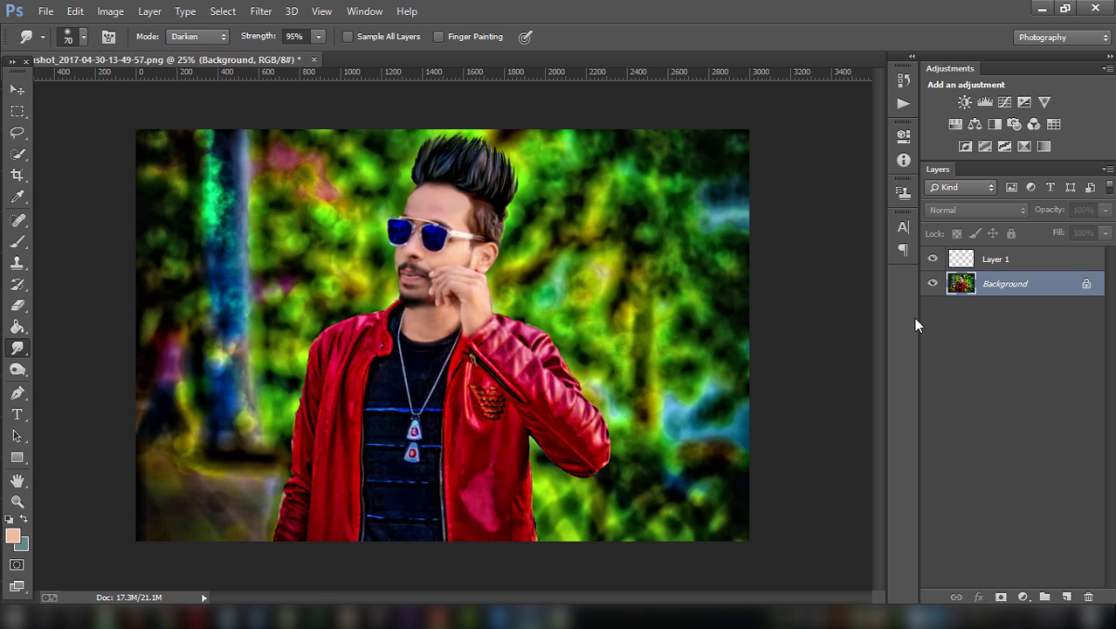
- Merge Layer 1 and the Background into a single layer
{"action": "left_click", "coordinate": [1004, 265], "text": "shift"}
{"action": "right_click", "coordinate": [1008, 264]}
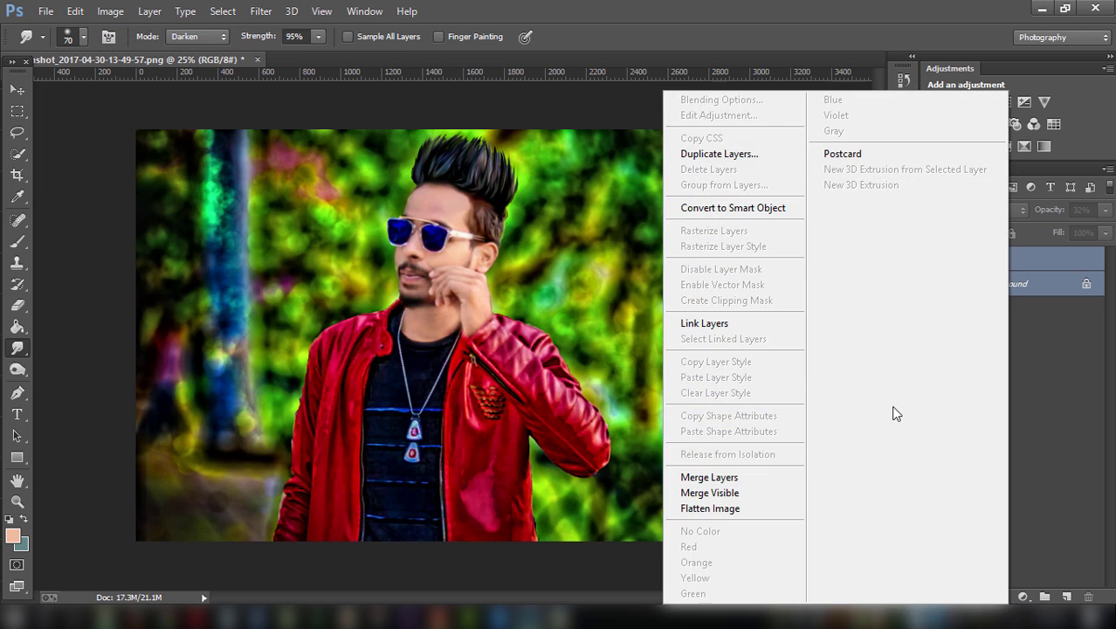
{"action": "left_click", "coordinate": [726, 474]}
- In the Camera Raw Filter, add slight clarity, deepen the blacks and lift the shadows
{"action": "left_click", "coordinate": [261, 11]}
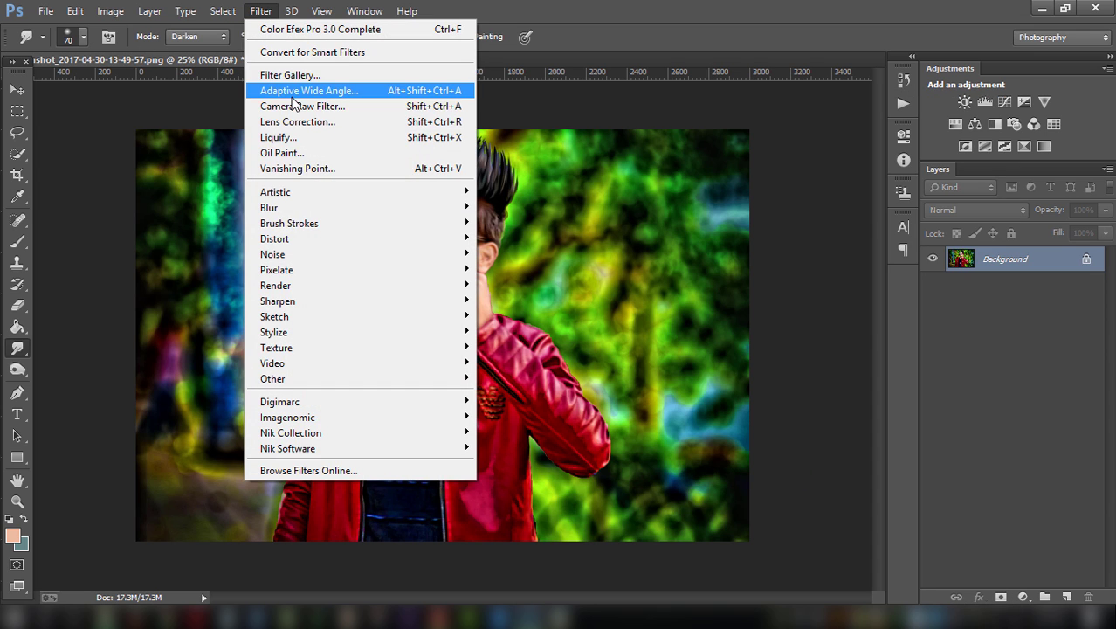
{"action": "left_click", "coordinate": [294, 106]}
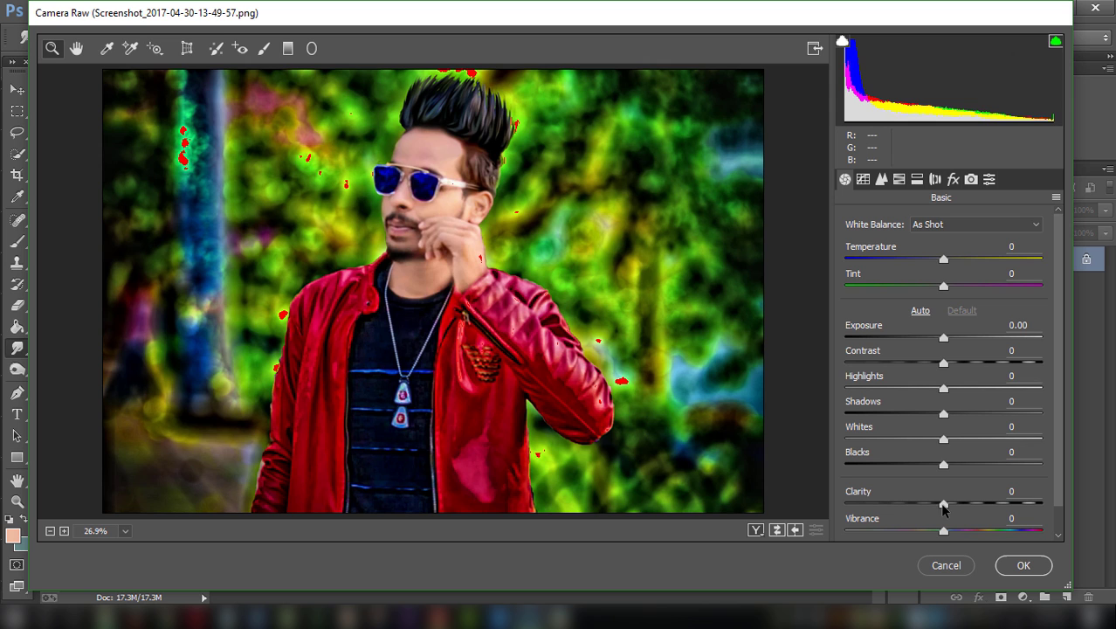
{"action": "left_click_drag", "start_coordinate": [944, 506], "coordinate": [944, 507]}
{"action": "left_click_drag", "start_coordinate": [945, 464], "coordinate": [911, 464]}
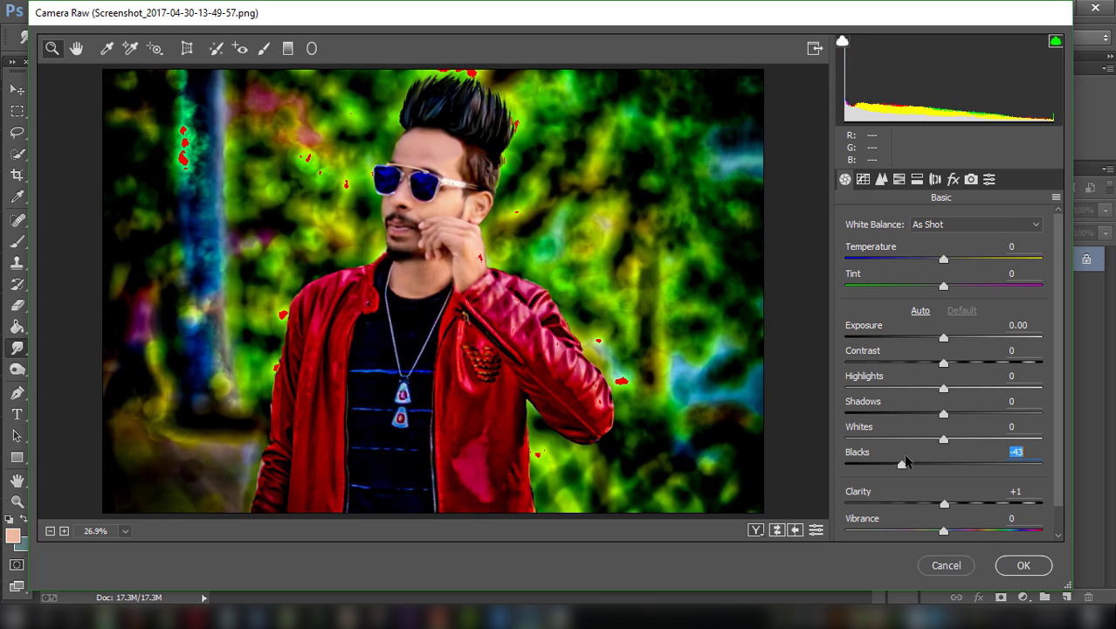
{"action": "mouse_move", "coordinate": [943, 413]}
{"action": "left_mouse_down"}
{"action": "mouse_move", "coordinate": [972, 414]}
{"action": "mouse_move", "coordinate": [908, 390]}
{"action": "mouse_move", "coordinate": [944, 390]}
{"action": "left_mouse_up"}
- Set luminance noise reduction to 40 and add a little sharpening
{"action": "left_click", "coordinate": [882, 179]}
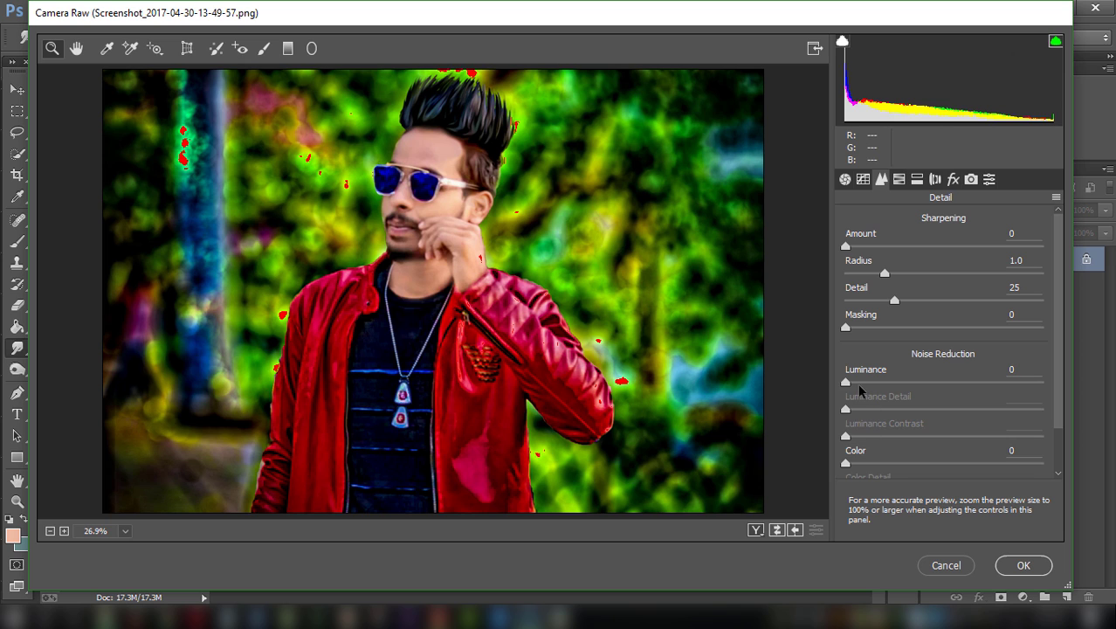
{"action": "left_click_drag", "start_coordinate": [846, 382], "coordinate": [923, 381]}
{"action": "left_click_drag", "start_coordinate": [881, 246], "coordinate": [891, 247]}
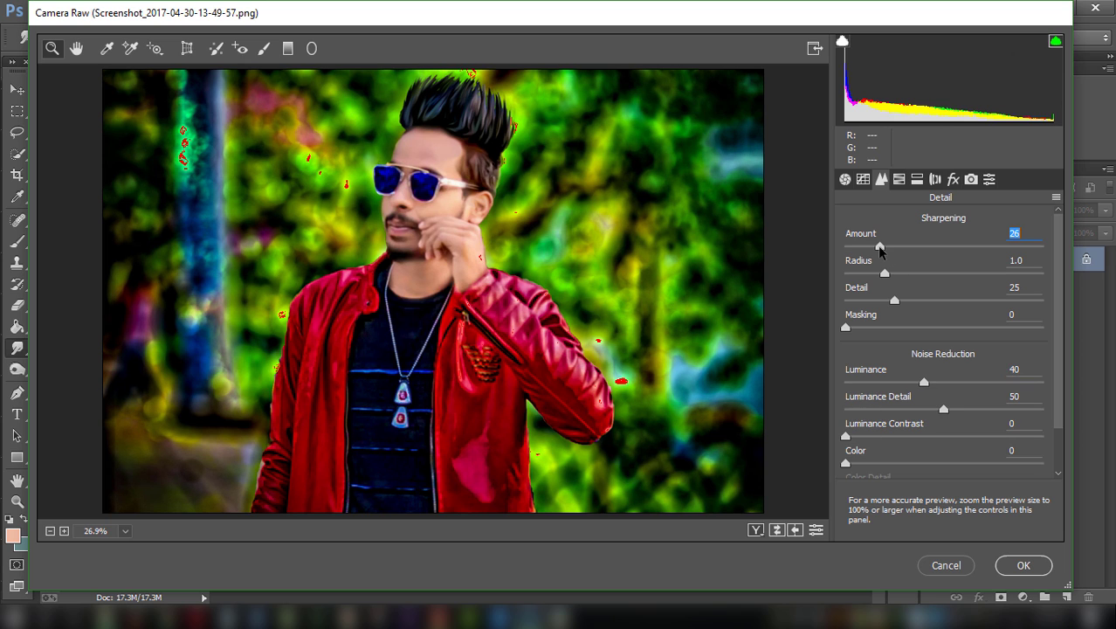
- Raise Oranges luminance to +12 and saturate Greens +97, Yellows +95, Blues +100
{"action": "left_click", "coordinate": [900, 180]}
{"action": "left_click", "coordinate": [947, 244]}
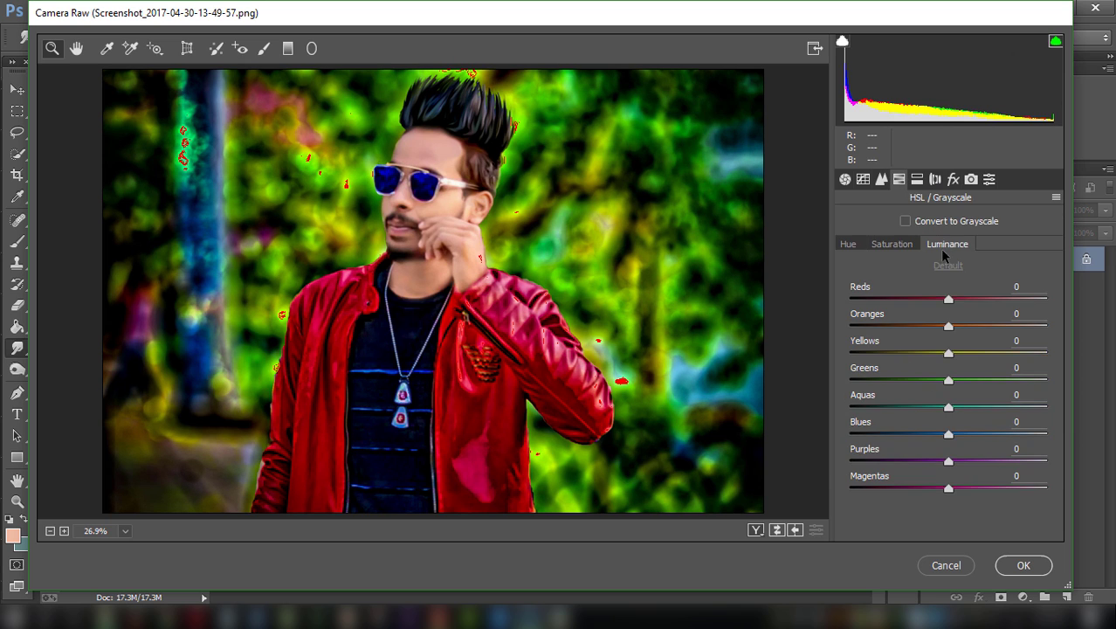
{"action": "left_click_drag", "start_coordinate": [957, 336], "coordinate": [958, 342]}
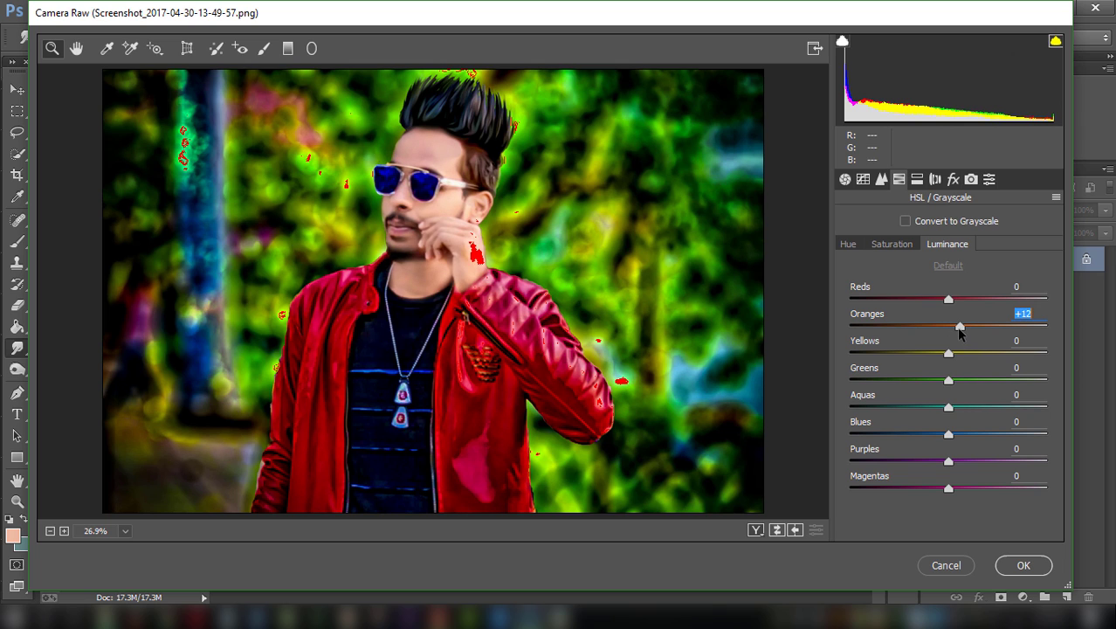
{"action": "left_click", "coordinate": [892, 243]}
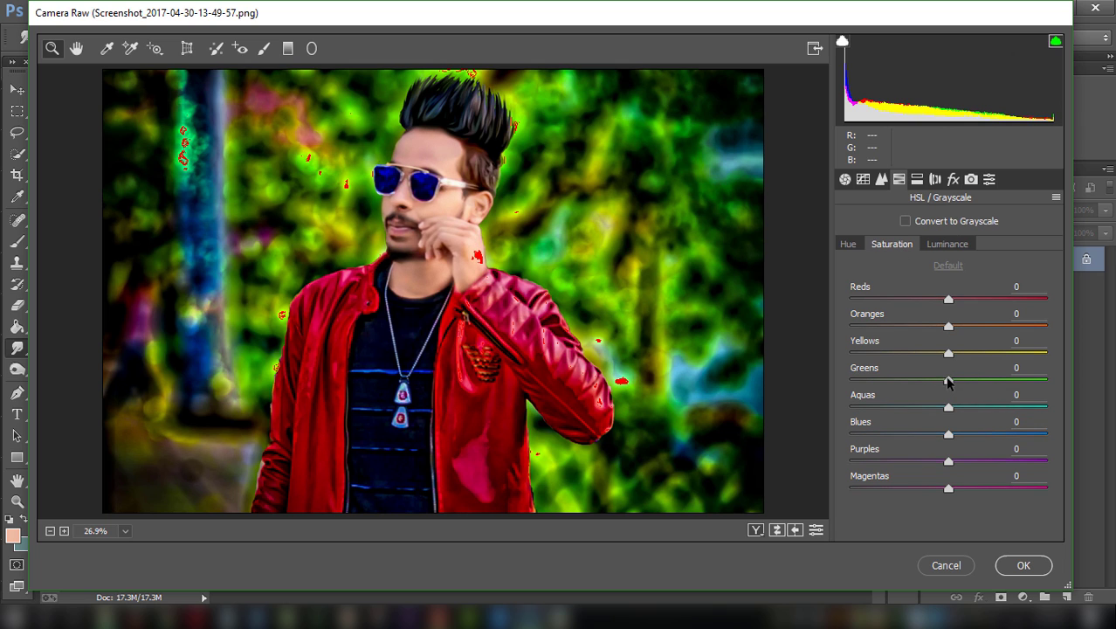
{"action": "left_click_drag", "start_coordinate": [949, 382], "coordinate": [1043, 381]}
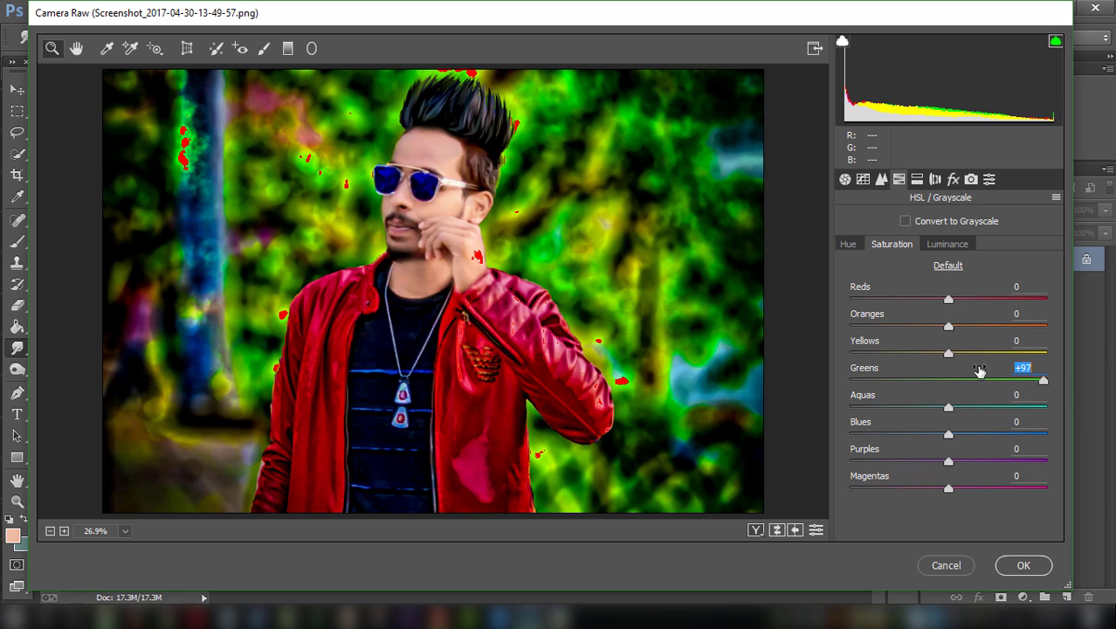
{"action": "left_click_drag", "start_coordinate": [969, 356], "coordinate": [1048, 356]}
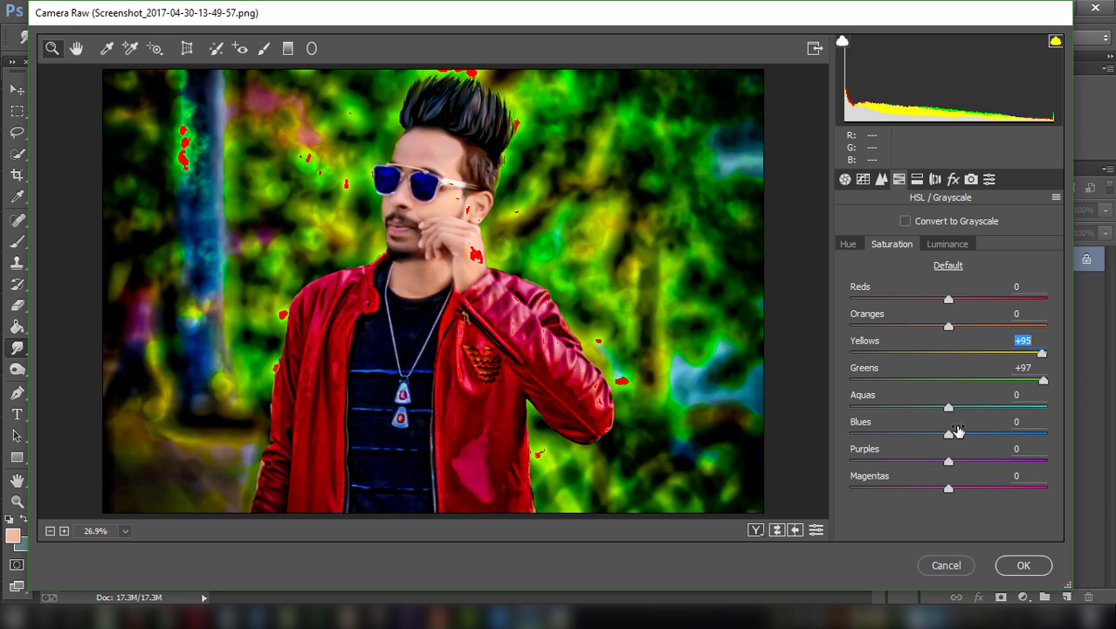
{"action": "mouse_move", "coordinate": [951, 439]}
{"action": "left_mouse_down"}
{"action": "mouse_move", "coordinate": [1059, 428]}
{"action": "mouse_move", "coordinate": [1010, 429]}
{"action": "left_mouse_up"}
- Apply the Camera Raw grade and duplicate the Background layer
{"action": "left_click", "coordinate": [1024, 566]}
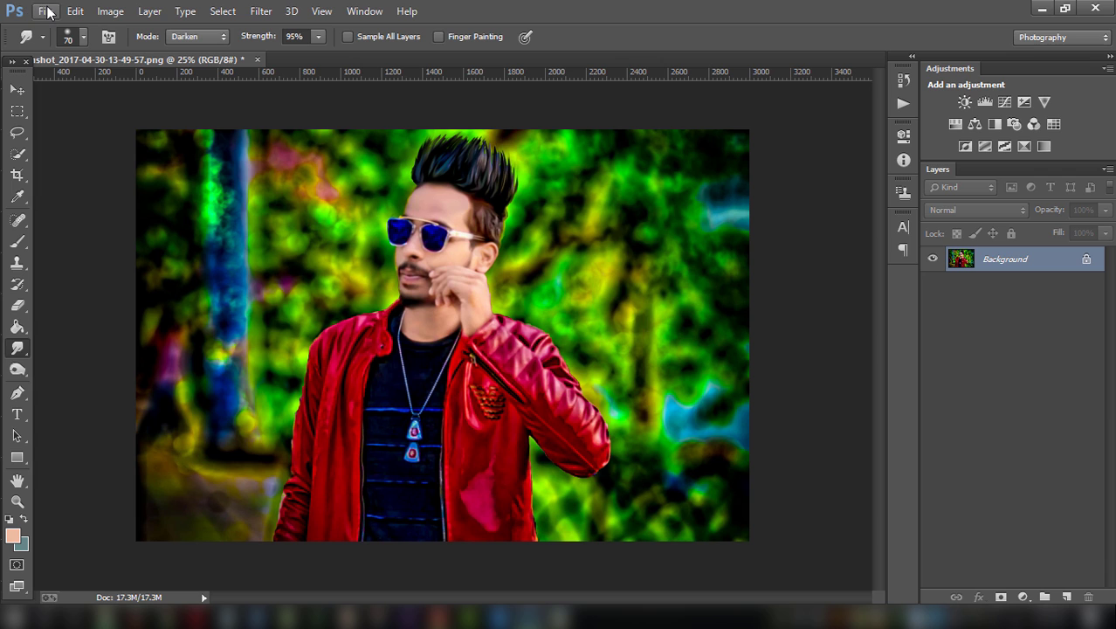
{"action": "mouse_move", "coordinate": [1005, 260]}
{"action": "left_mouse_down"}
{"action": "mouse_move", "coordinate": [1082, 565]}
{"action": "mouse_move", "coordinate": [1067, 596]}
{"action": "left_mouse_up"}
{"action": "left_click", "coordinate": [264, 11]}
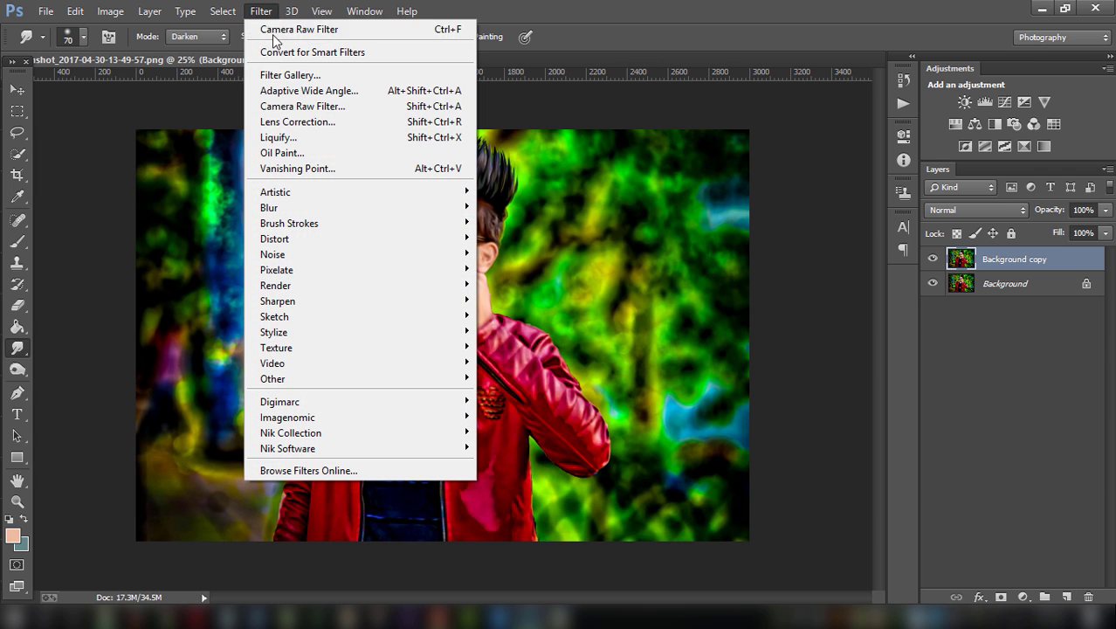
{"action": "left_click", "coordinate": [282, 153]}
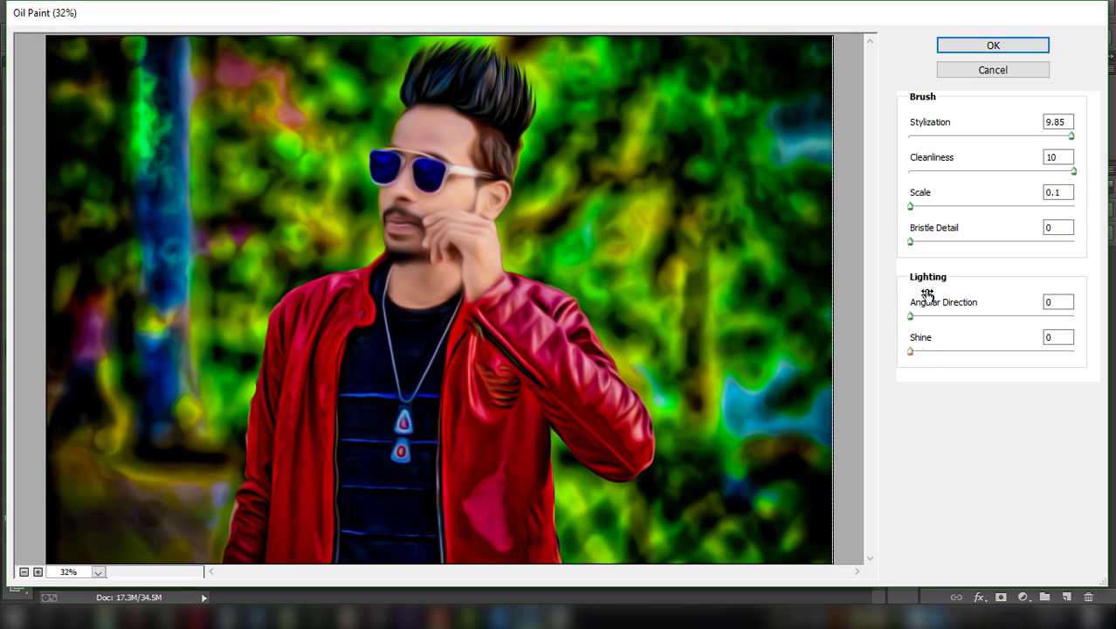
- Give the copy Oil Paint with Stylization 6.49 and Cleanliness 7.75, then ready a smaller Eraser
{"action": "left_click", "coordinate": [947, 136]}
{"action": "left_click_drag", "start_coordinate": [1005, 171], "coordinate": [1038, 172]}
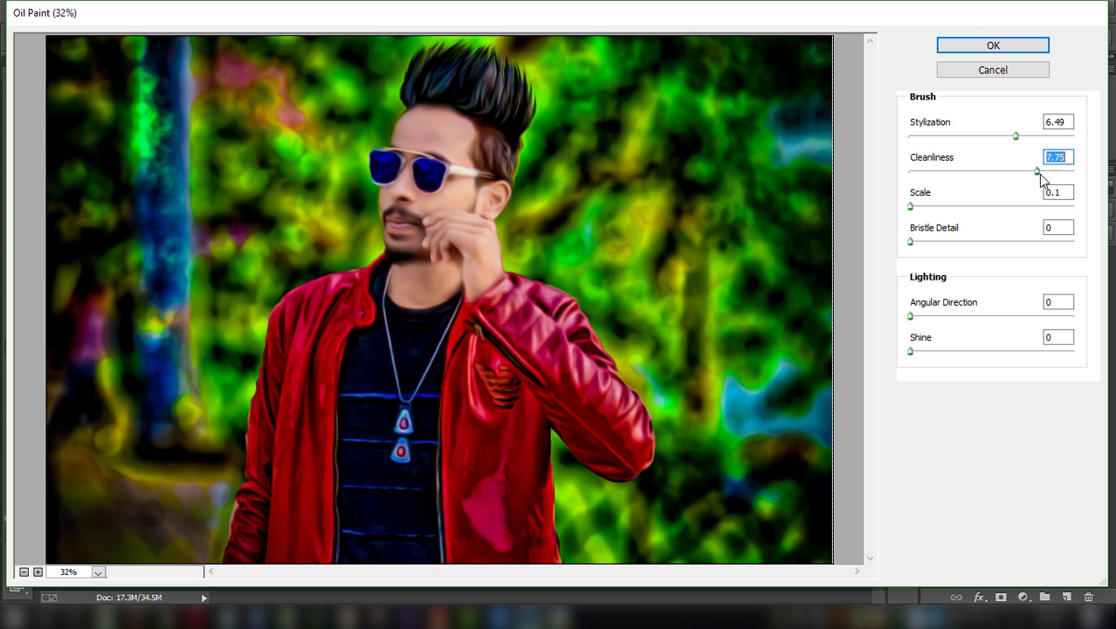
{"action": "left_click", "coordinate": [971, 53]}
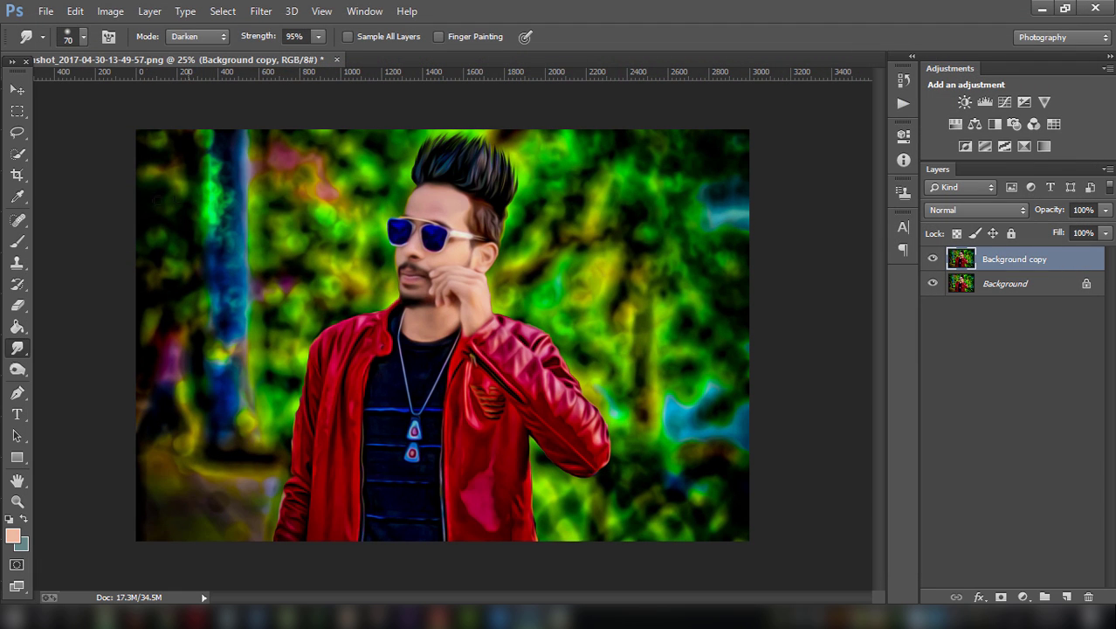
{"action": "left_click", "coordinate": [18, 305]}
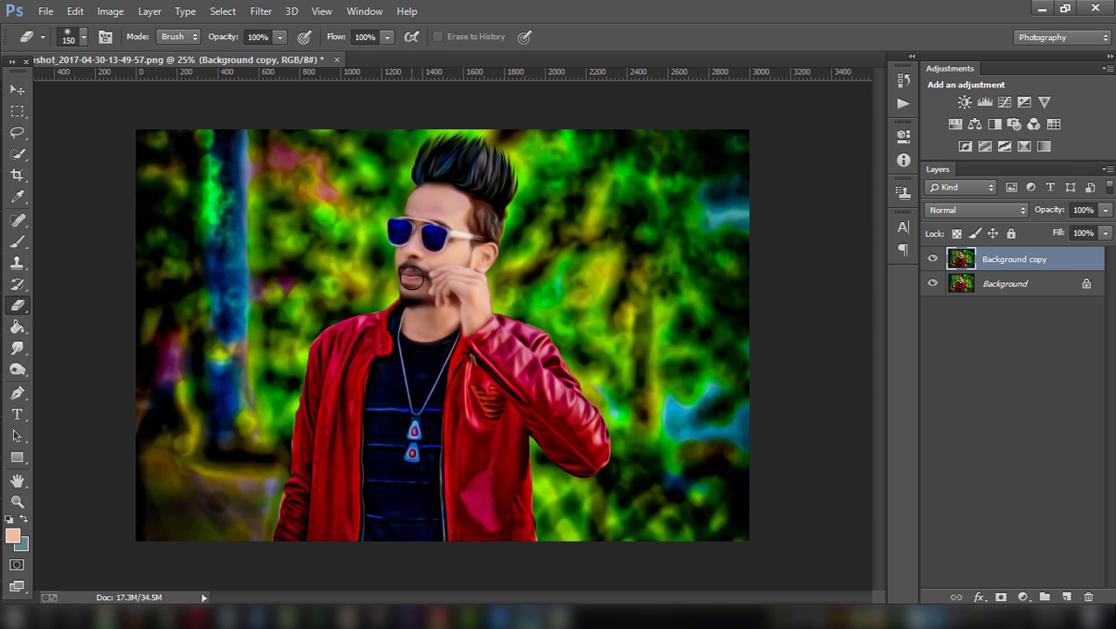
{"action": "key", "text": "bracketleft"}
{"action": "key", "text": "bracketleft"}
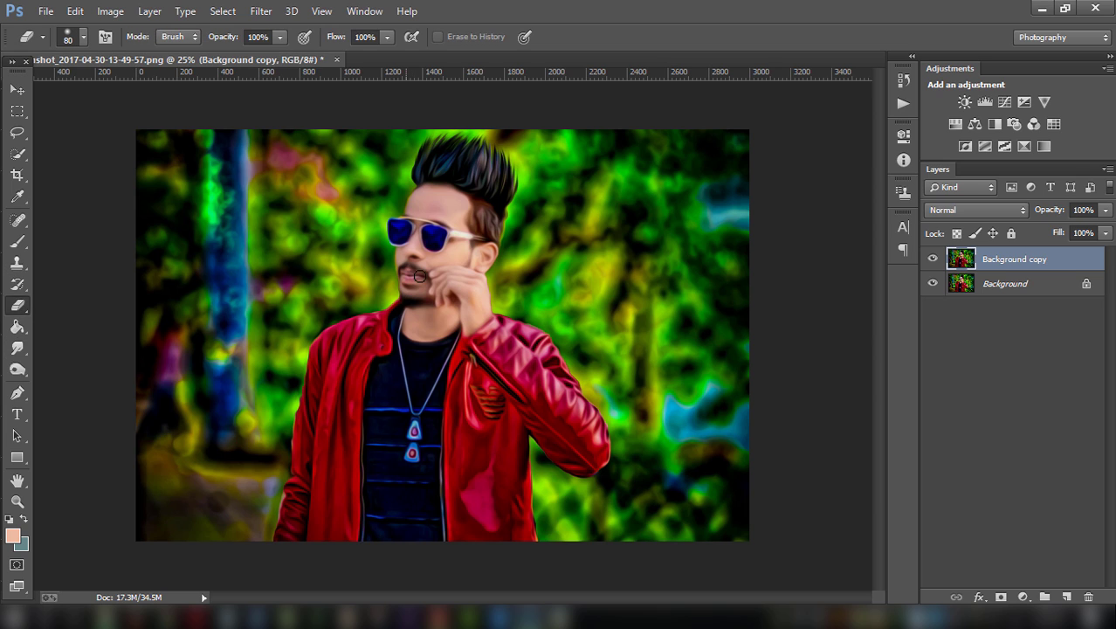
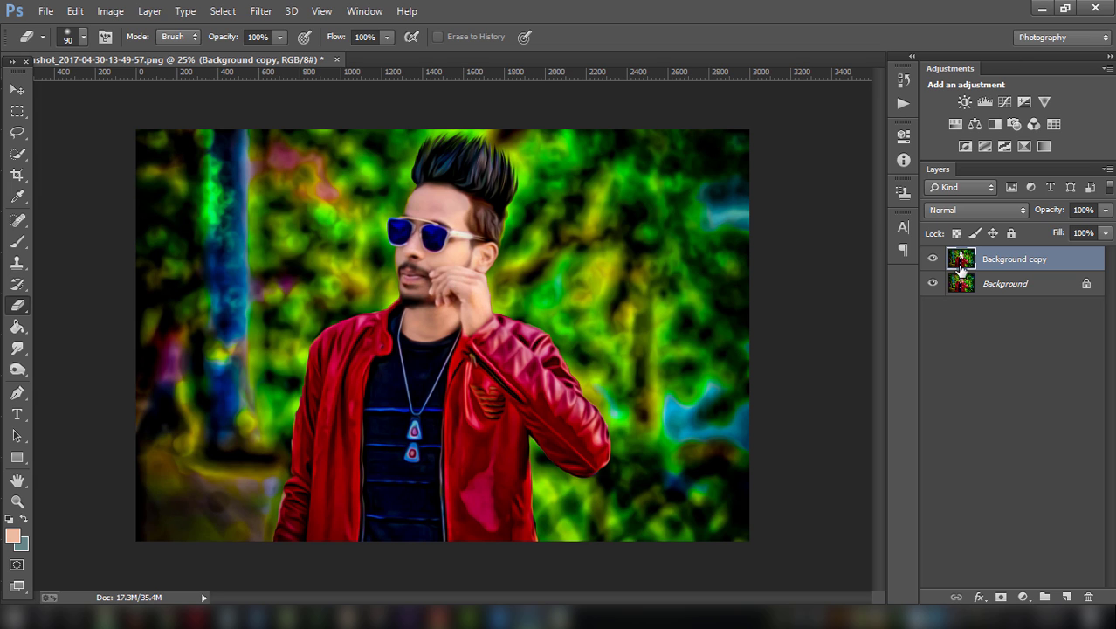
- Merge the visible layers and raise Camera Raw Clarity to +32
{"action": "right_click", "coordinate": [1014, 265]}
{"action": "left_click", "coordinate": [768, 494]}
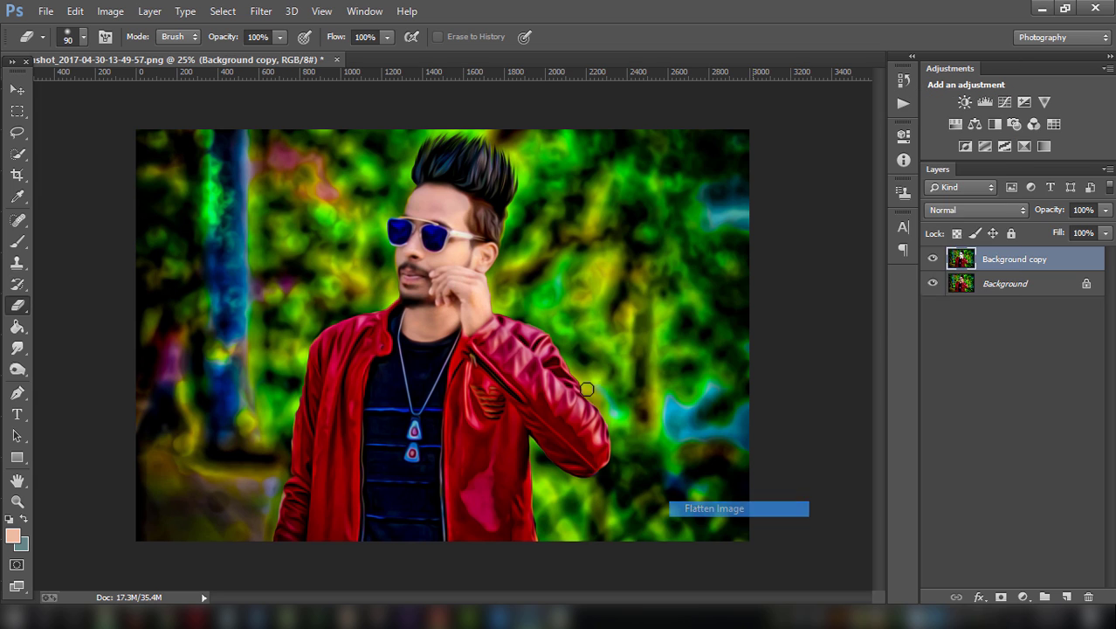
{"action": "left_click", "coordinate": [261, 10]}
{"action": "left_click", "coordinate": [299, 106]}
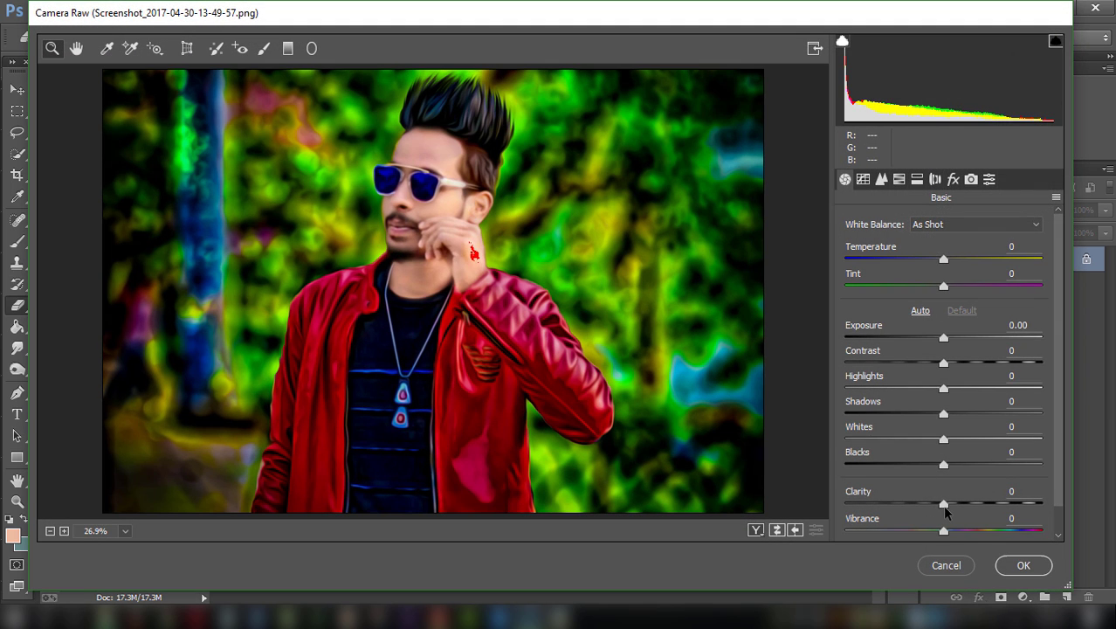
{"action": "left_click_drag", "start_coordinate": [943, 503], "coordinate": [975, 505]}
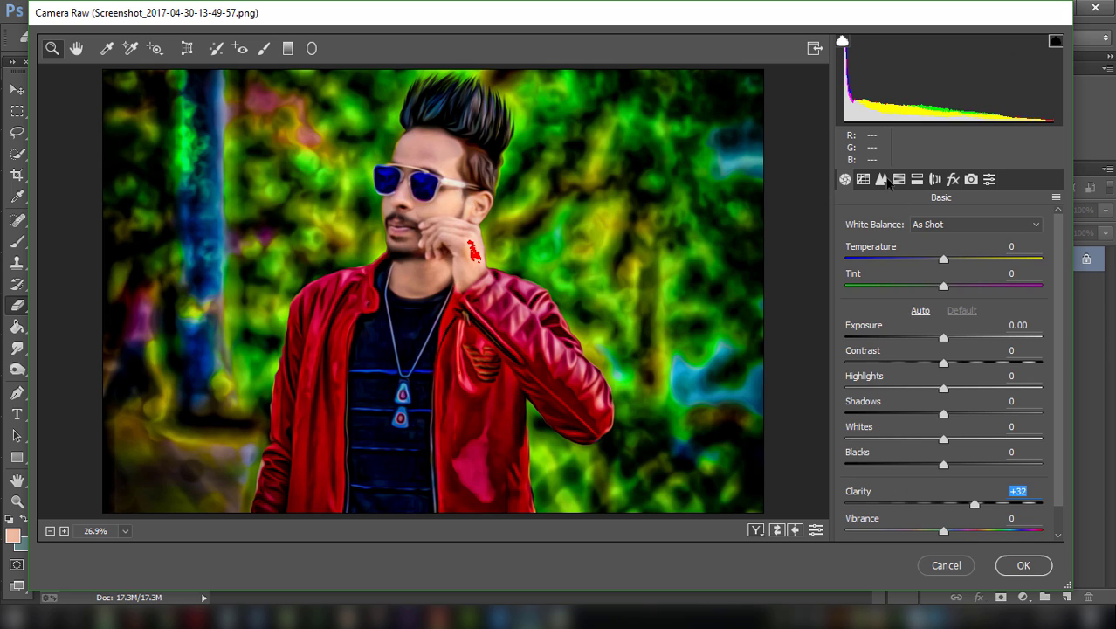
- Set Camera Raw sharpening to 84 and luminance noise reduction to 22, and apply
{"action": "left_click", "coordinate": [881, 179]}
{"action": "mouse_move", "coordinate": [845, 245]}
{"action": "left_mouse_down"}
{"action": "mouse_move", "coordinate": [965, 247]}
{"action": "mouse_move", "coordinate": [955, 247]}
{"action": "left_mouse_up"}
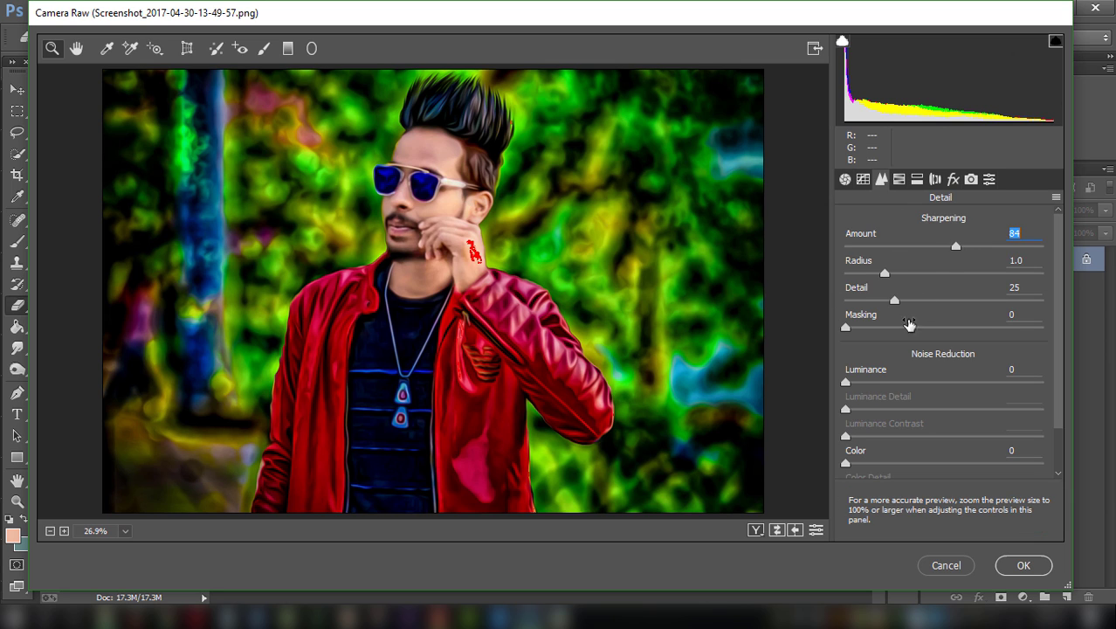
{"action": "left_click_drag", "start_coordinate": [846, 382], "coordinate": [881, 383]}
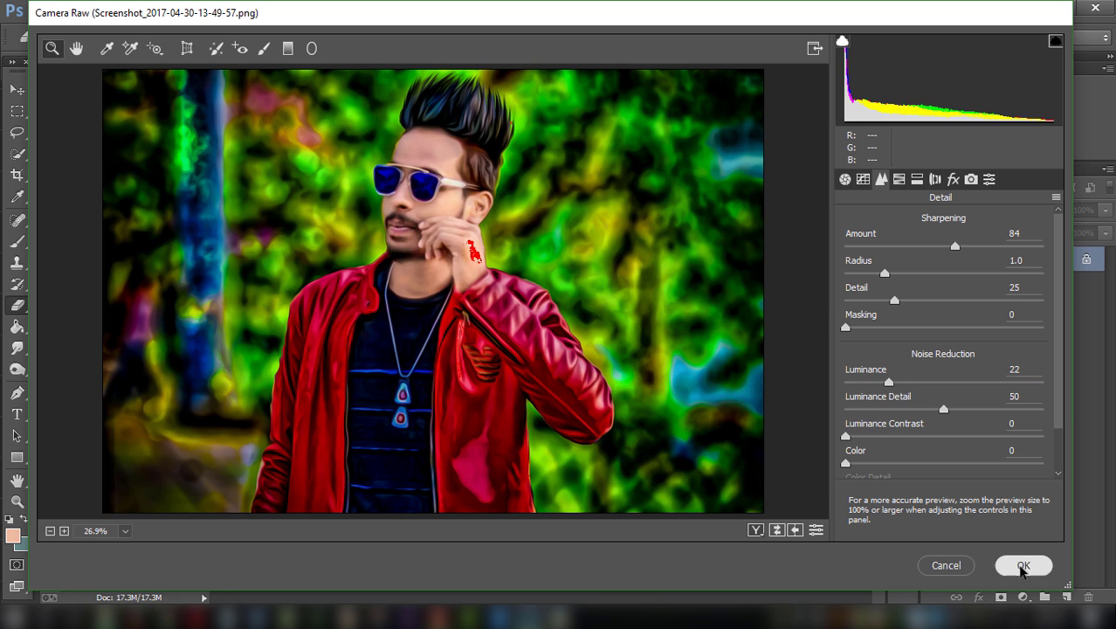
{"action": "left_click", "coordinate": [1024, 565]}
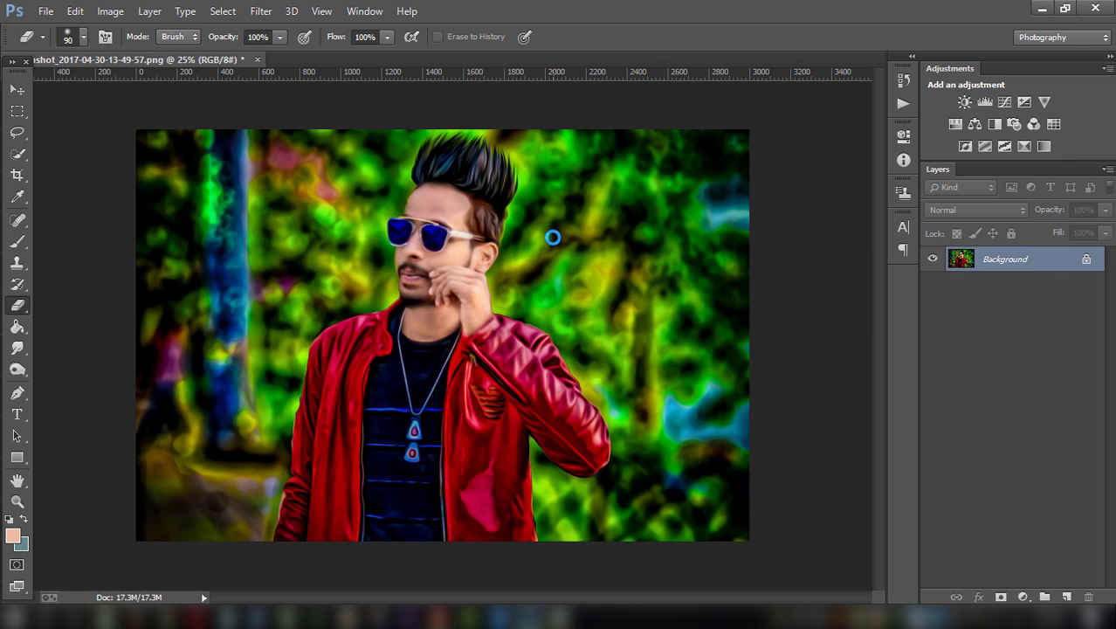
- Place the Diwali light burst image from the STOCK (E:) drive as an embedded layer
{"action": "left_click", "coordinate": [45, 11]}
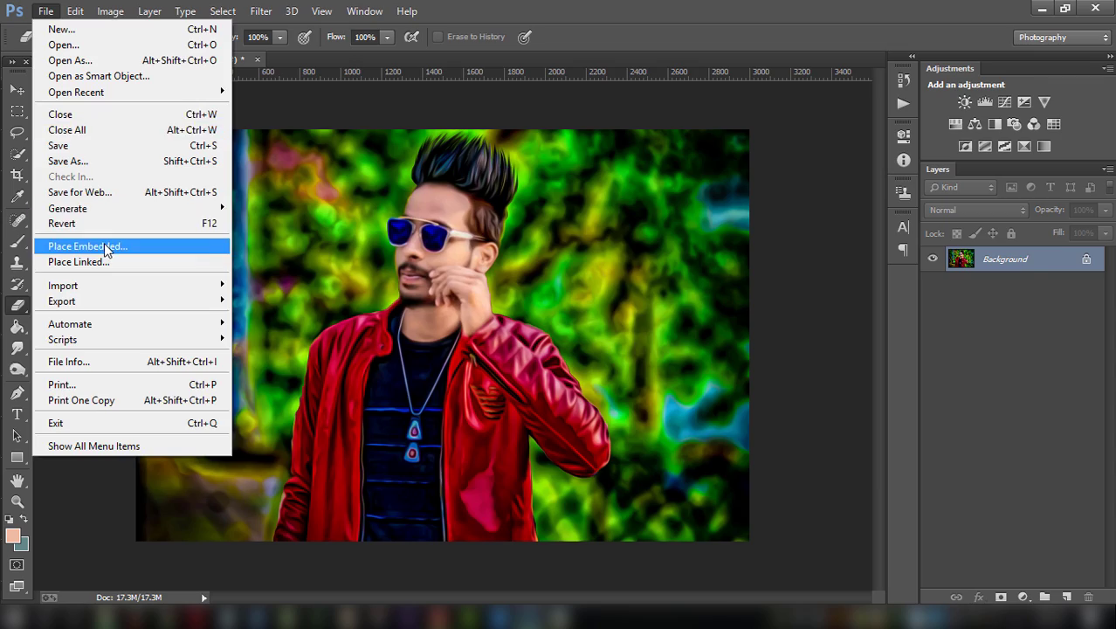
{"action": "left_click", "coordinate": [104, 245]}
{"action": "left_click", "coordinate": [110, 331]}
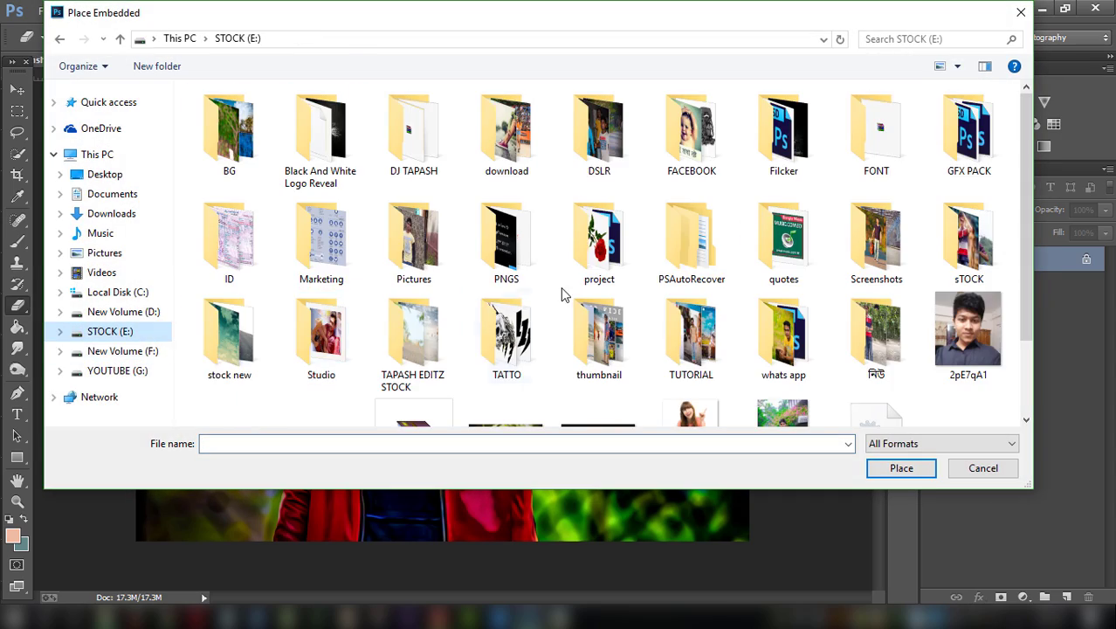
{"action": "scroll", "coordinate": [376, 323], "scroll_direction": "down", "scroll_amount": 2}
{"action": "left_click", "coordinate": [599, 349]}
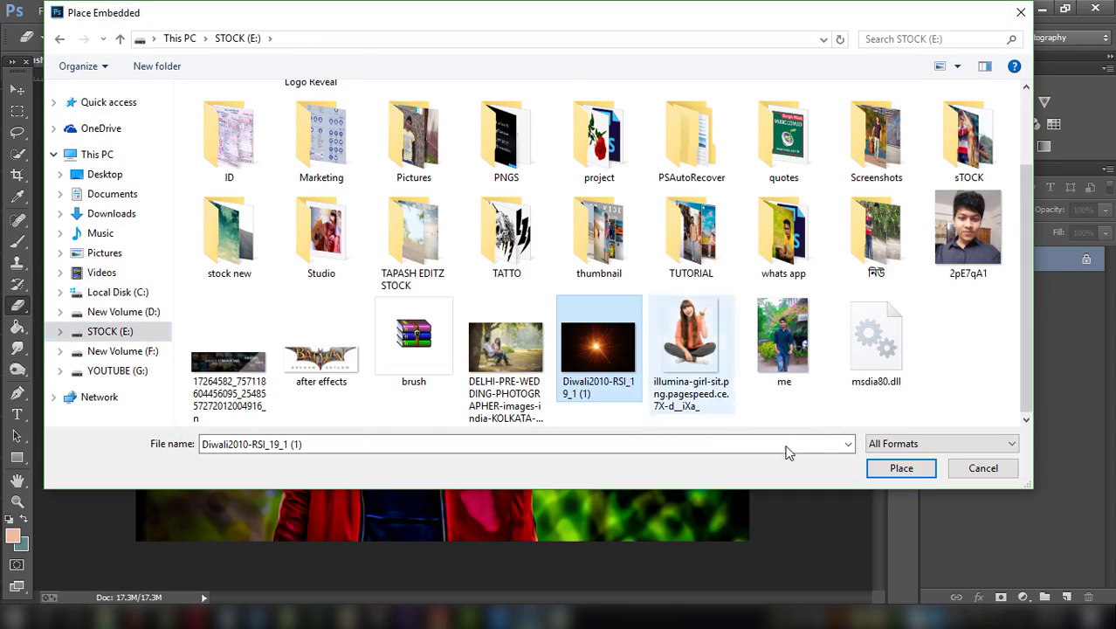
{"action": "left_click", "coordinate": [900, 467]}
{"action": "right_click", "coordinate": [434, 276]}
{"action": "left_click", "coordinate": [472, 288]}
{"action": "key", "text": "e"}
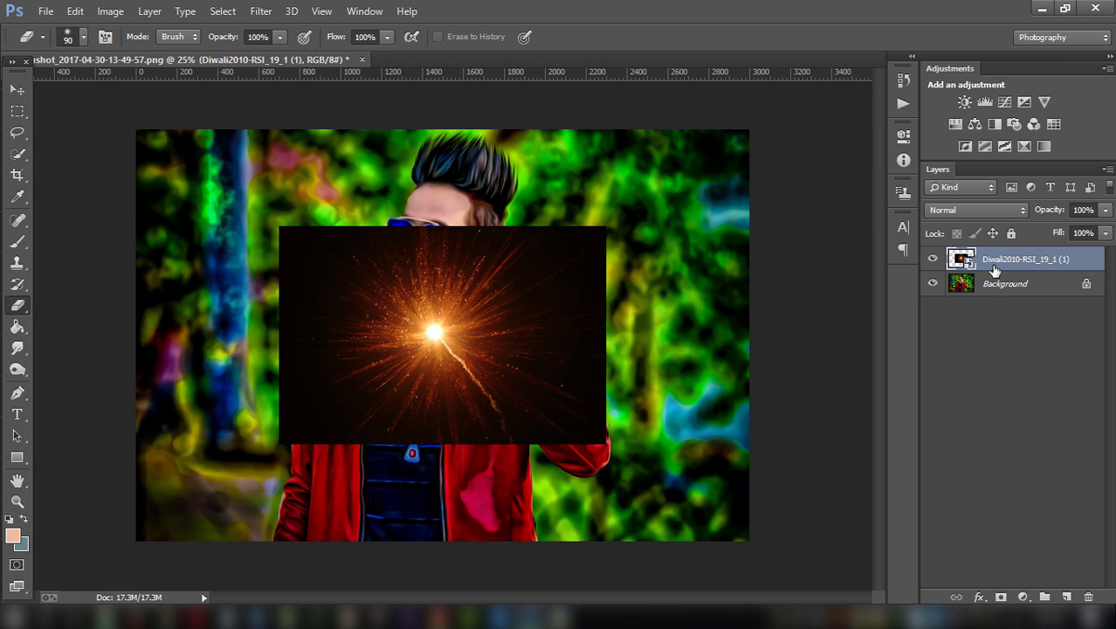
- Rasterize the flare layer and give it a 30.5-pixel Gaussian Blur
{"action": "right_click", "coordinate": [988, 262]}
{"action": "left_click", "coordinate": [705, 262]}
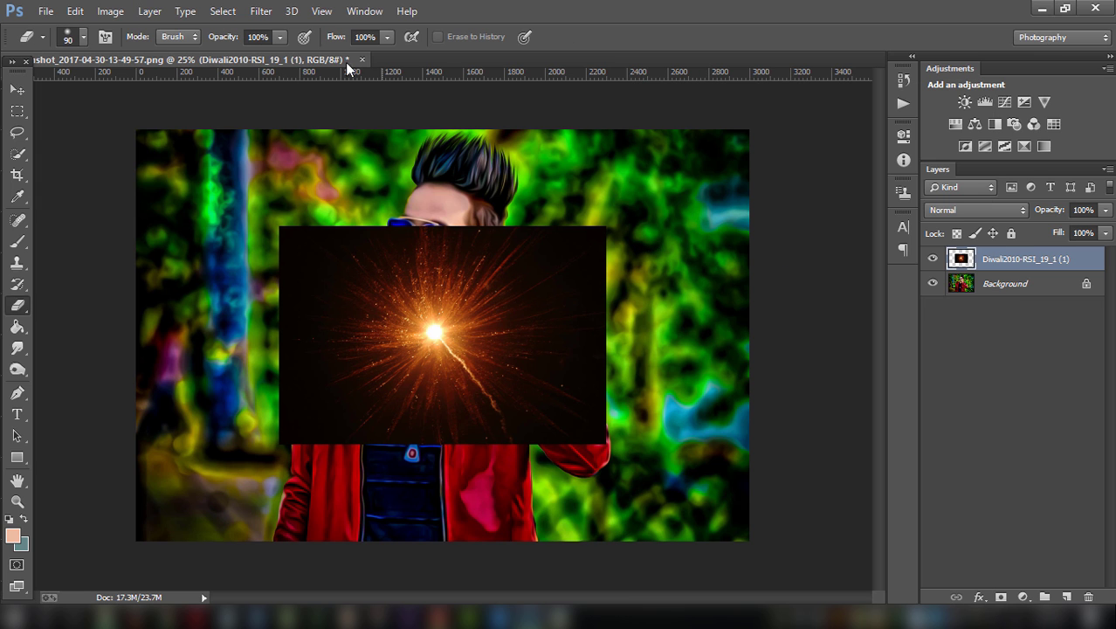
{"action": "left_click", "coordinate": [262, 11]}
{"action": "left_click", "coordinate": [524, 323]}
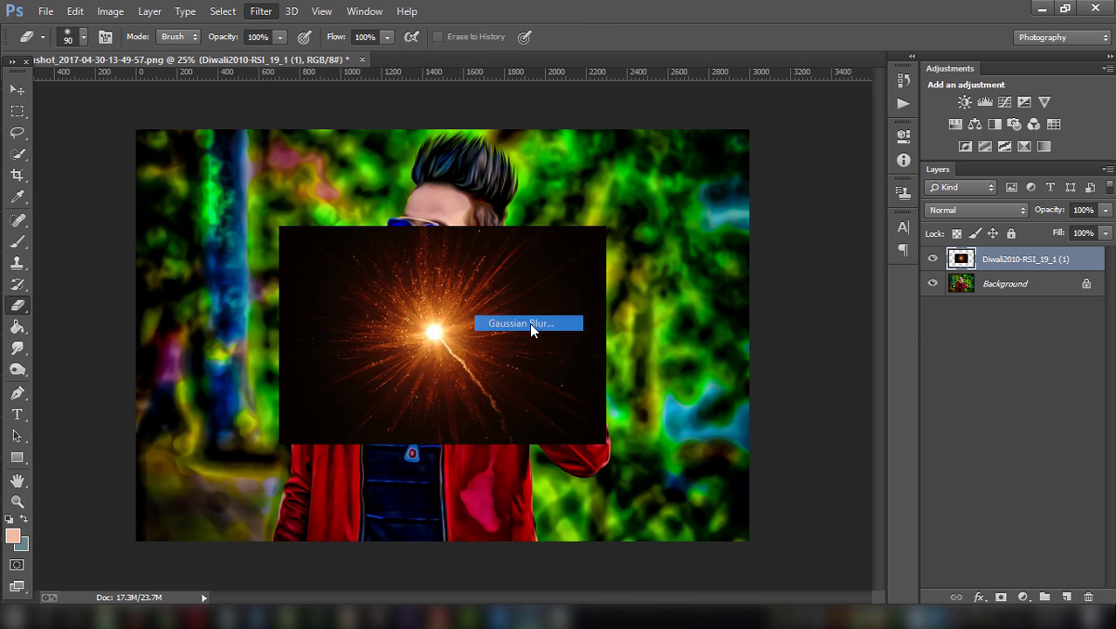
{"action": "left_click", "coordinate": [751, 312]}
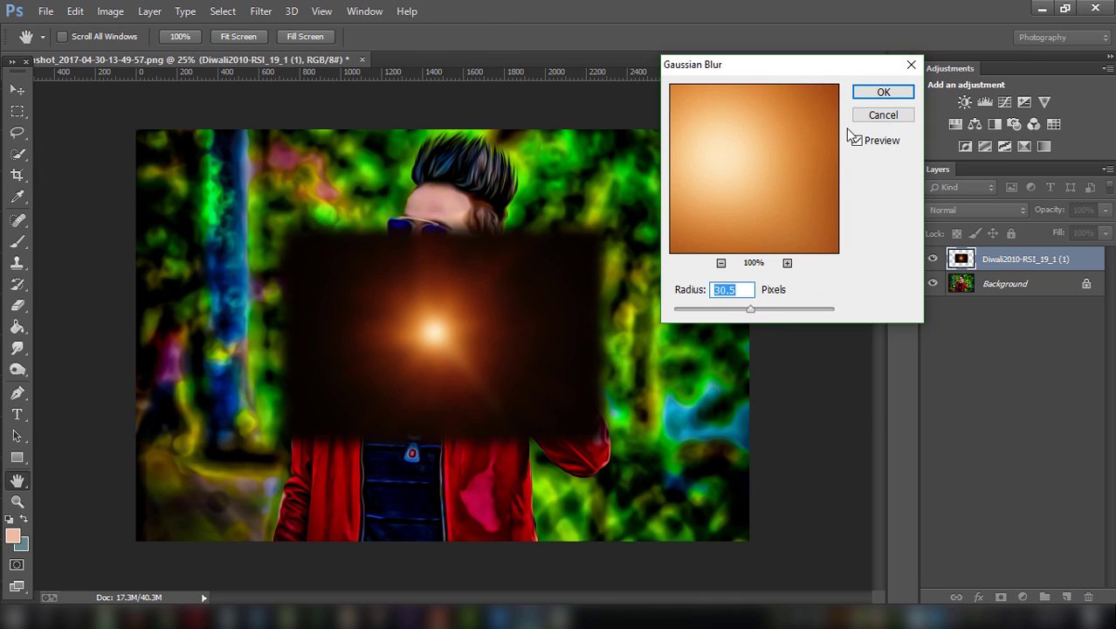
{"action": "left_click", "coordinate": [883, 92]}
{"action": "key", "text": "e"}
- Set the flare to Screen blend mode and move it beside the man's head
{"action": "left_click", "coordinate": [976, 209]}
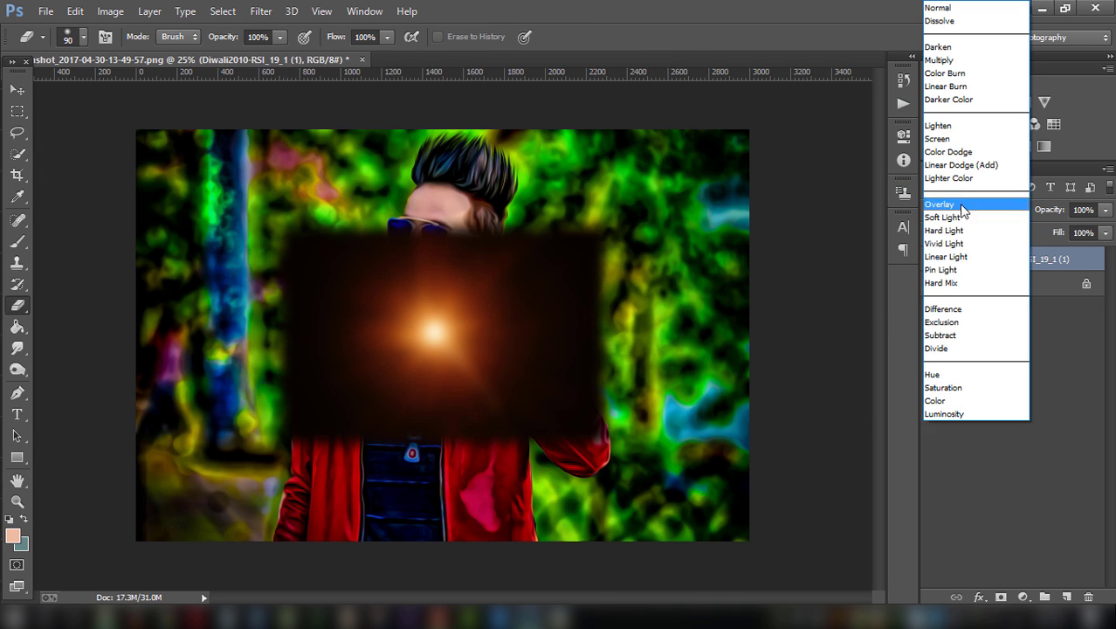
{"action": "left_click", "coordinate": [938, 139]}
{"action": "key", "text": "v"}
{"action": "left_click_drag", "start_coordinate": [482, 246], "coordinate": [623, 207]}
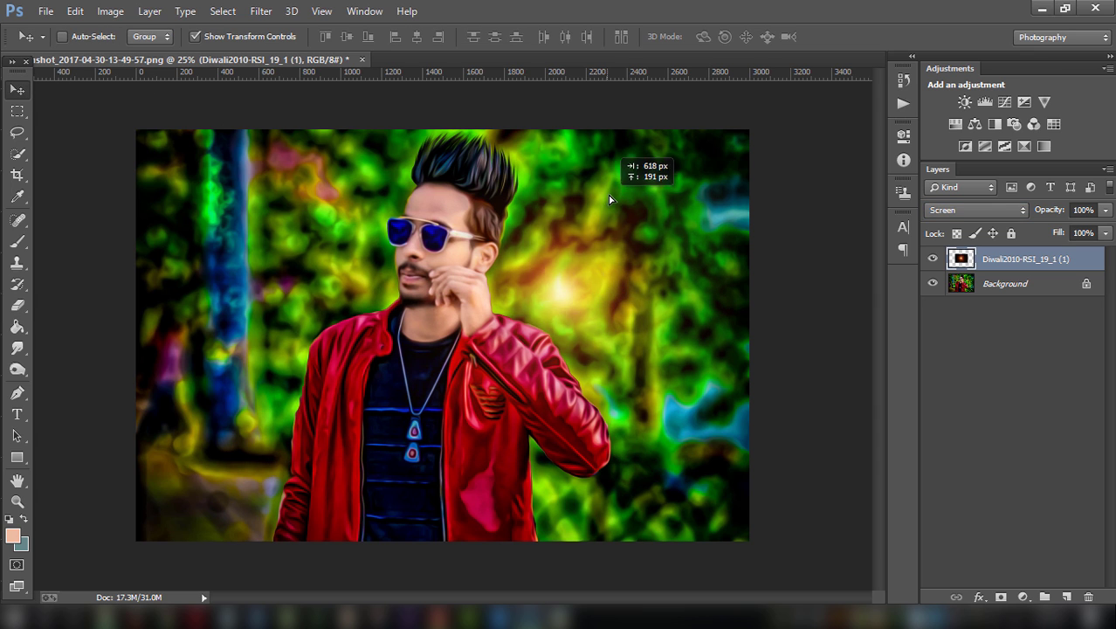
- Boost the flare's Hue/Saturation to +41 saturation with a slight hue shift
{"action": "left_click", "coordinate": [258, 11]}
{"action": "mouse_move", "coordinate": [269, 207]}
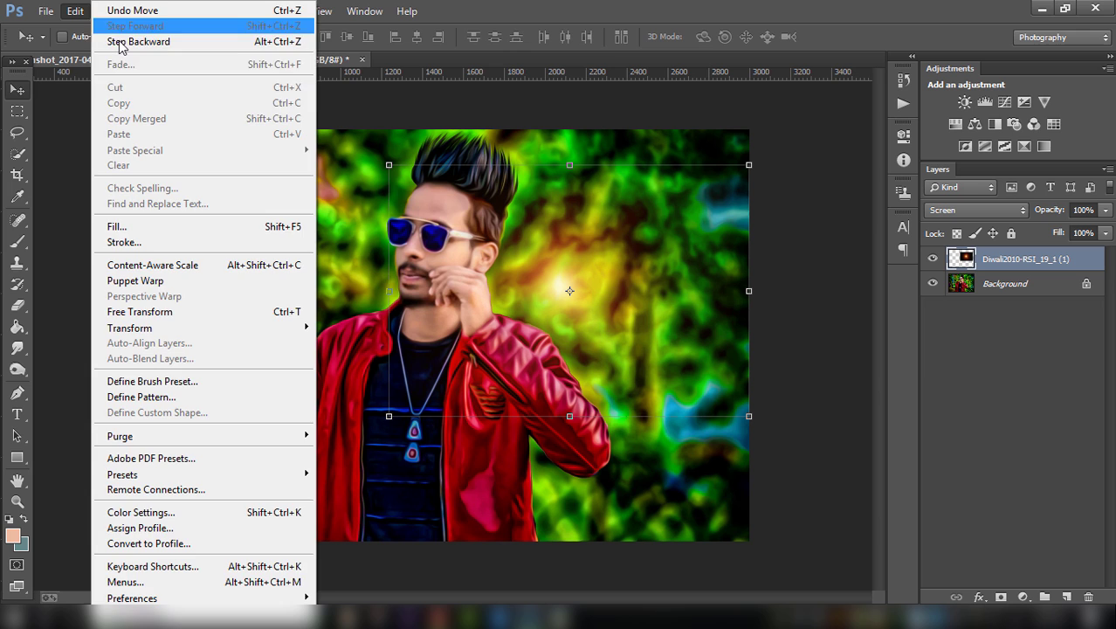
{"action": "left_click", "coordinate": [75, 10]}
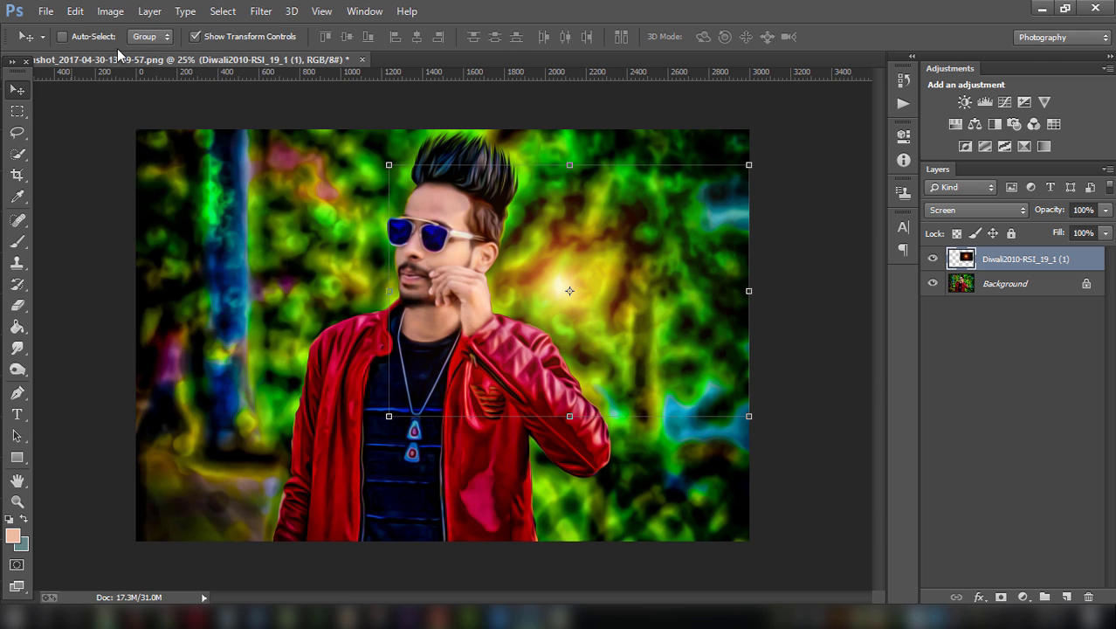
{"action": "left_click", "coordinate": [110, 10]}
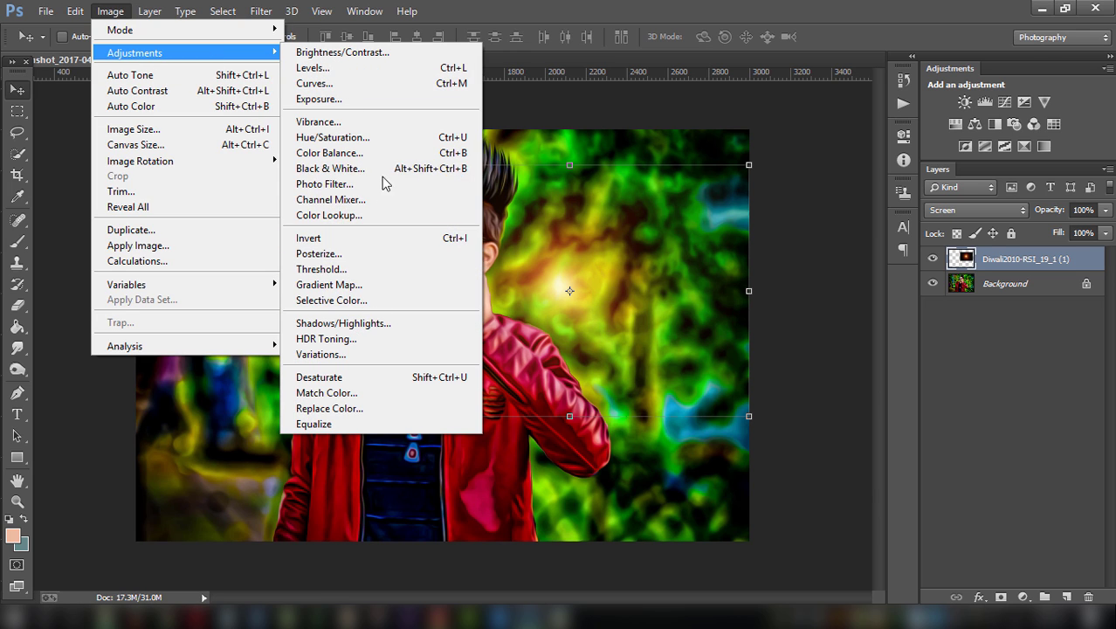
{"action": "left_click", "coordinate": [350, 137]}
{"action": "left_click_drag", "start_coordinate": [922, 249], "coordinate": [955, 250]}
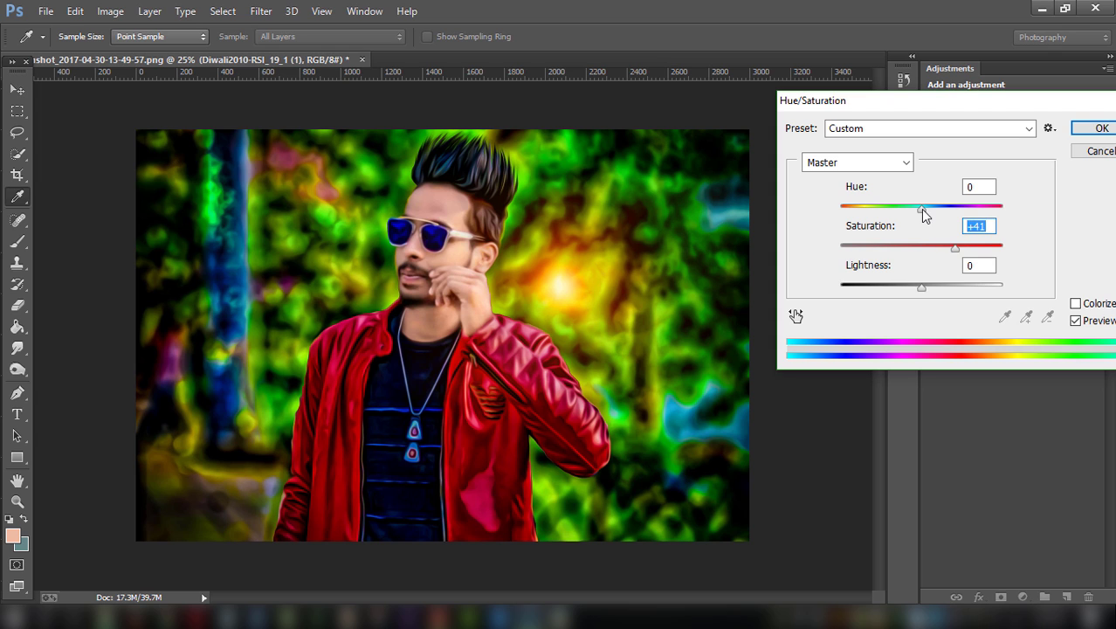
{"action": "left_click_drag", "start_coordinate": [921, 209], "coordinate": [918, 214]}
{"action": "left_click", "coordinate": [1101, 129]}
{"action": "key", "text": "v"}
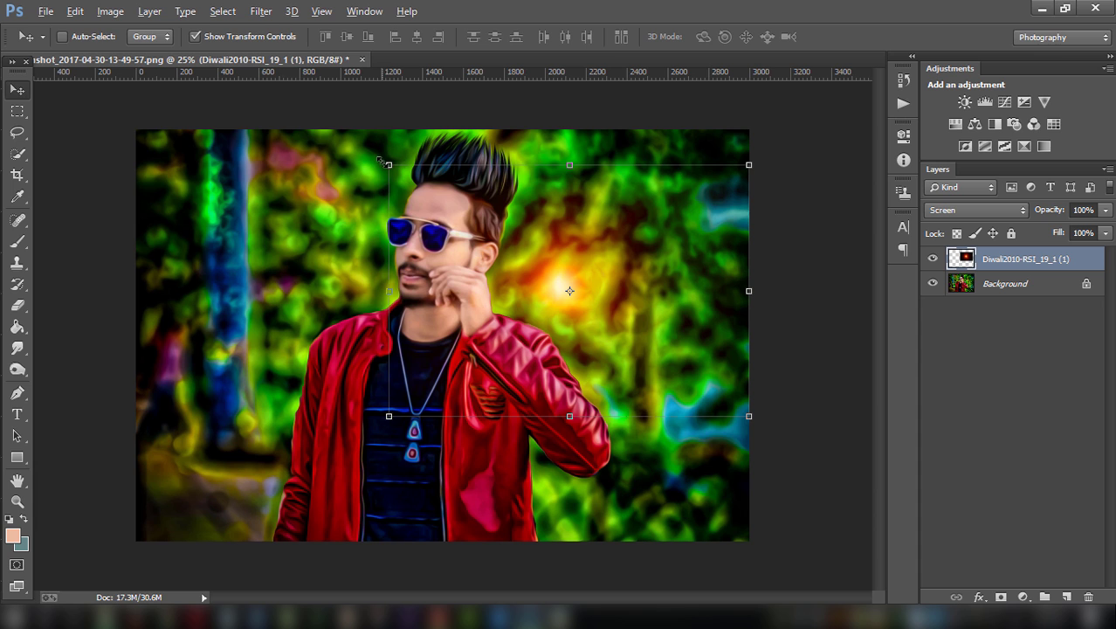
- Enlarge and reposition the flare, then commit the transform
{"action": "left_click_drag", "start_coordinate": [382, 160], "coordinate": [269, 82]}
{"action": "mouse_move", "coordinate": [579, 212]}
{"action": "left_mouse_down"}
{"action": "mouse_move", "coordinate": [599, 221]}
{"action": "mouse_move", "coordinate": [273, 261]}
{"action": "mouse_move", "coordinate": [582, 226]}
{"action": "mouse_move", "coordinate": [552, 234]}
{"action": "left_mouse_up"}
{"action": "left_click", "coordinate": [738, 36]}
{"action": "left_click", "coordinate": [207, 37]}
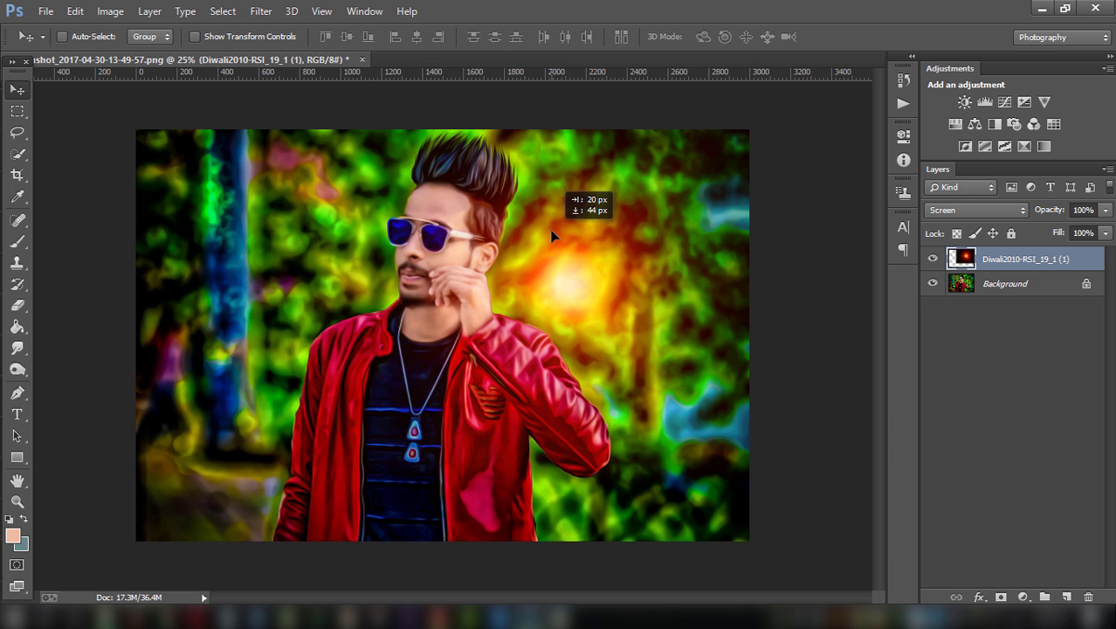
{"action": "left_click", "coordinate": [44, 10]}
- Place the 13 MERA 7 quote image from the quotes\New folder as an embedded layer
{"action": "left_click", "coordinate": [103, 246]}
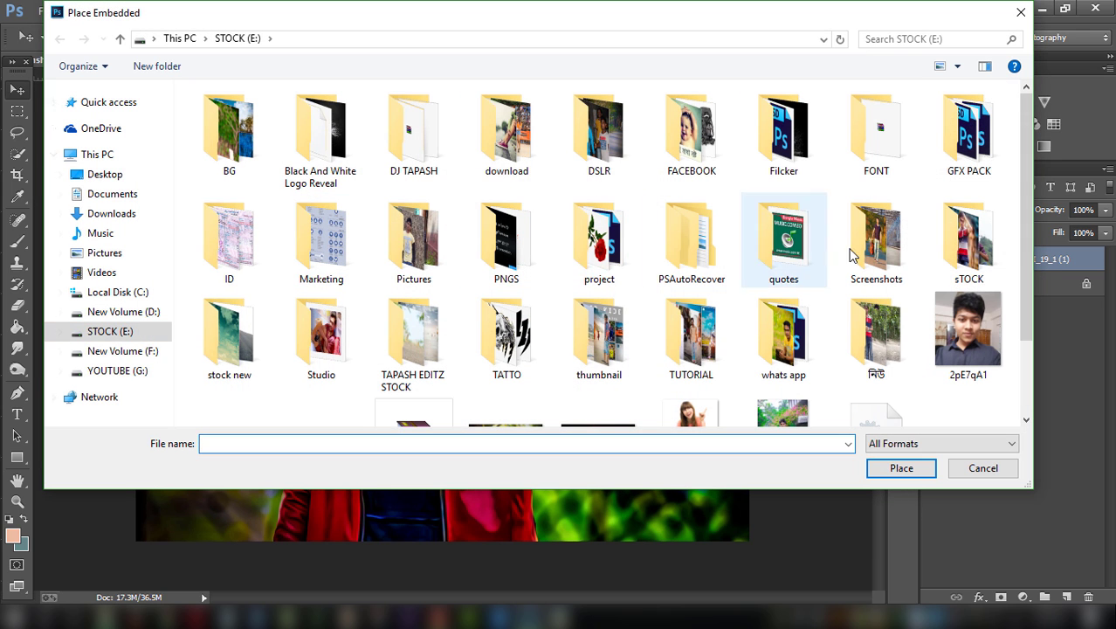
{"action": "left_click", "coordinate": [785, 270]}
{"action": "double_click", "coordinate": [785, 270]}
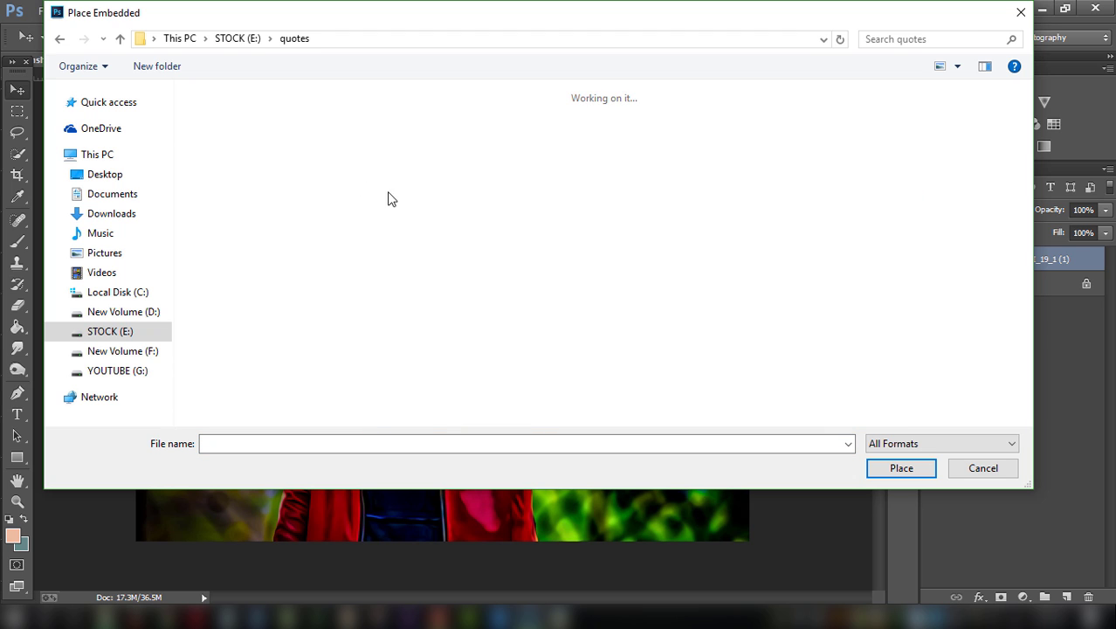
{"action": "double_click", "coordinate": [569, 166]}
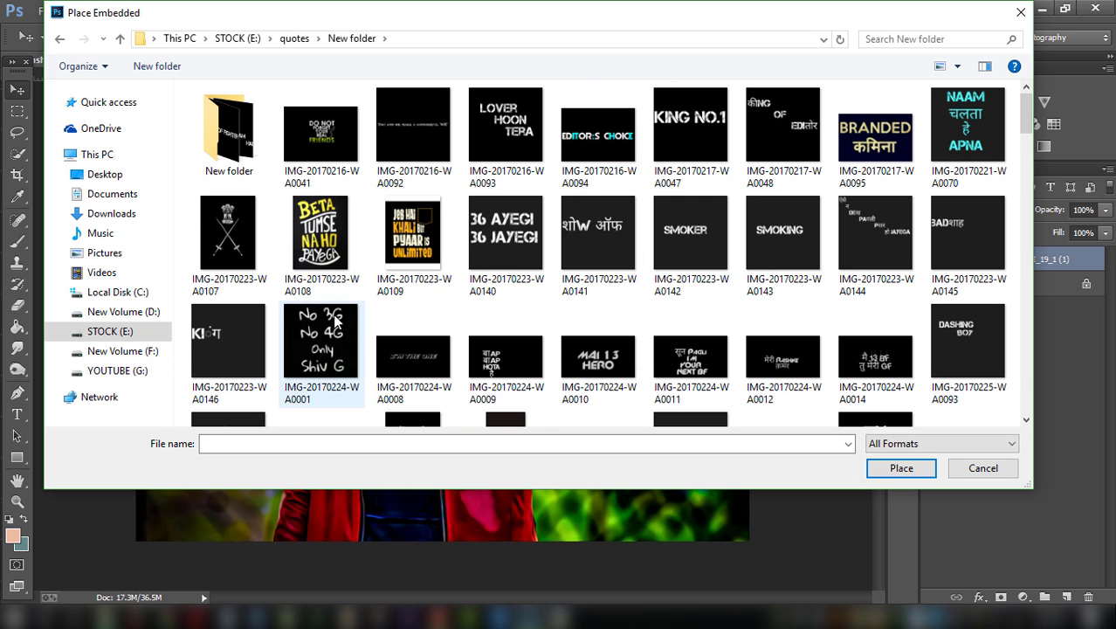
{"action": "scroll", "coordinate": [332, 318], "scroll_direction": "down", "scroll_amount": 2}
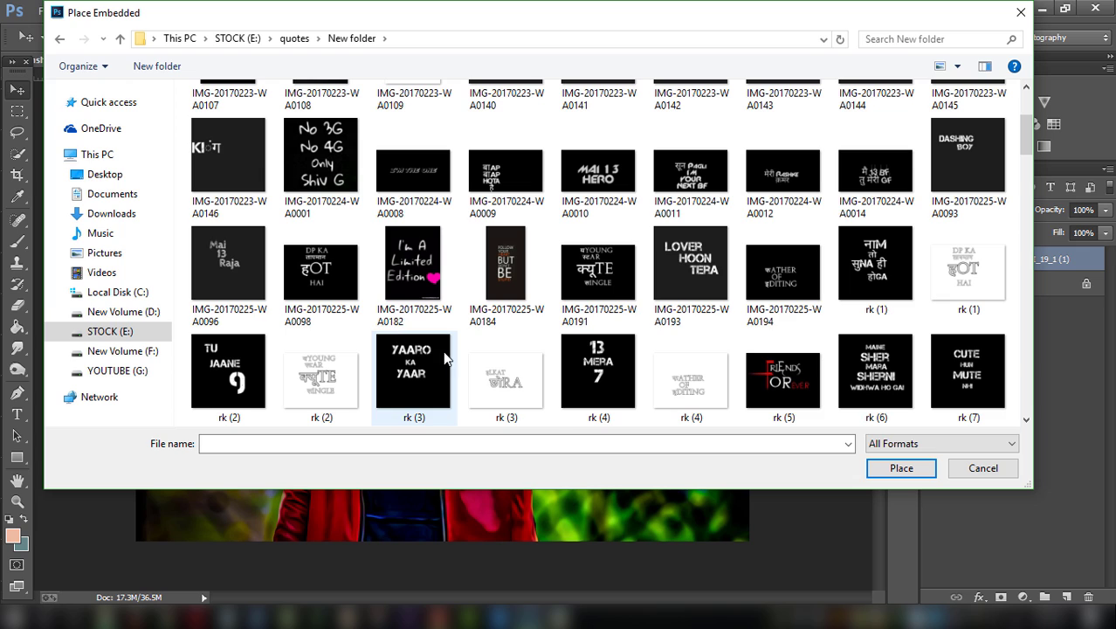
{"action": "left_click", "coordinate": [583, 354]}
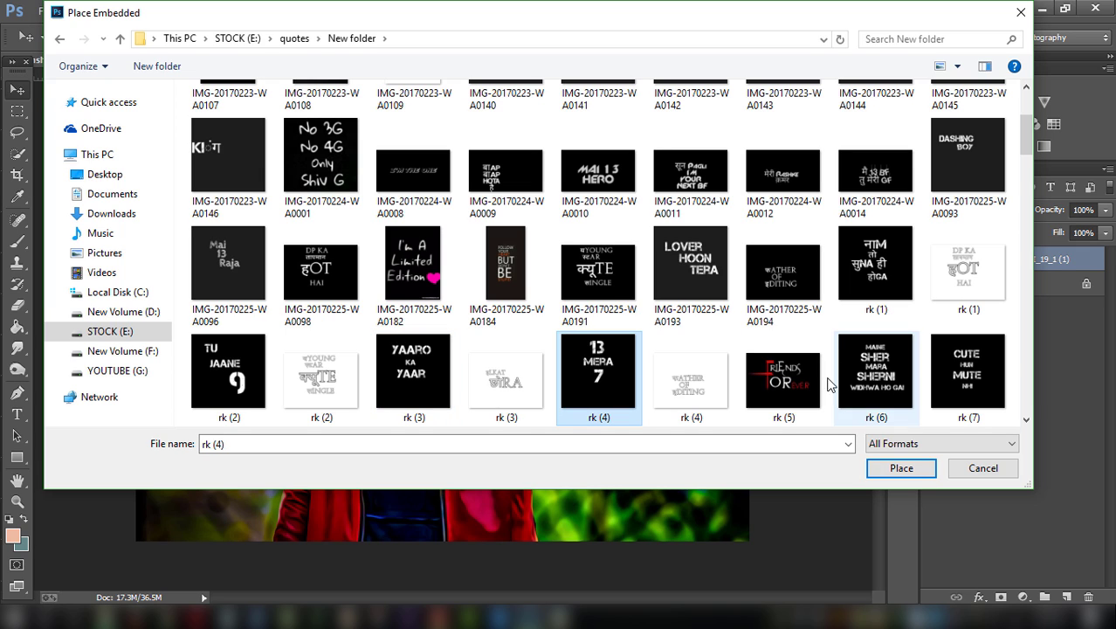
{"action": "left_click", "coordinate": [905, 465]}
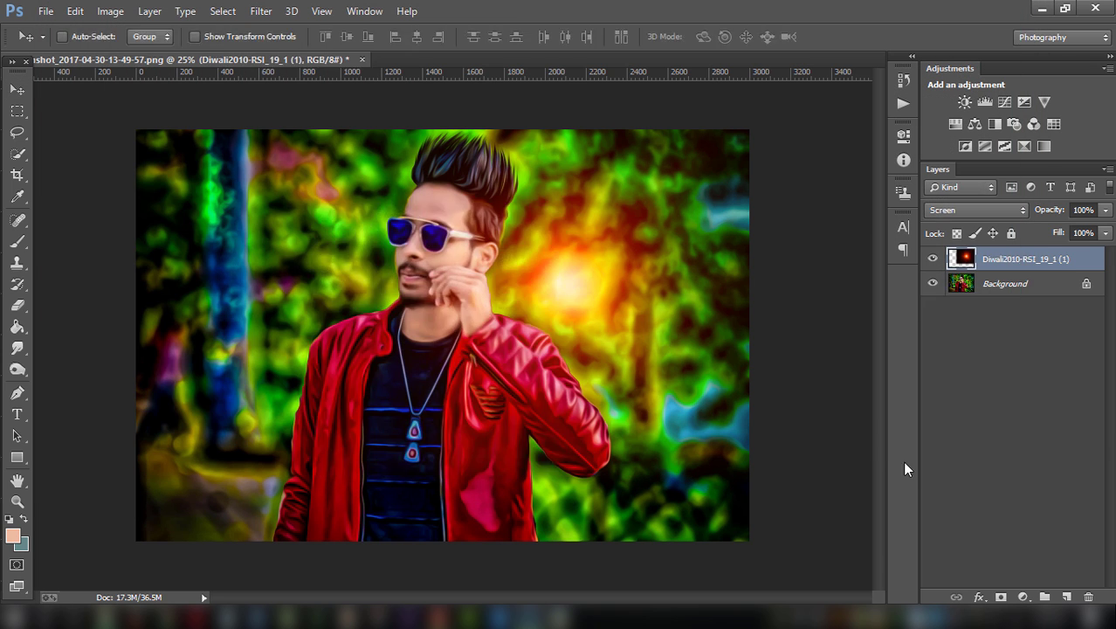
- Move the quote to the left side and set its blend mode to Screen
{"action": "mouse_move", "coordinate": [535, 286]}
{"action": "left_mouse_down"}
{"action": "mouse_move", "coordinate": [374, 279]}
{"action": "mouse_move", "coordinate": [314, 259]}
{"action": "left_mouse_up"}
{"action": "left_click", "coordinate": [977, 211]}
{"action": "left_click", "coordinate": [957, 140]}
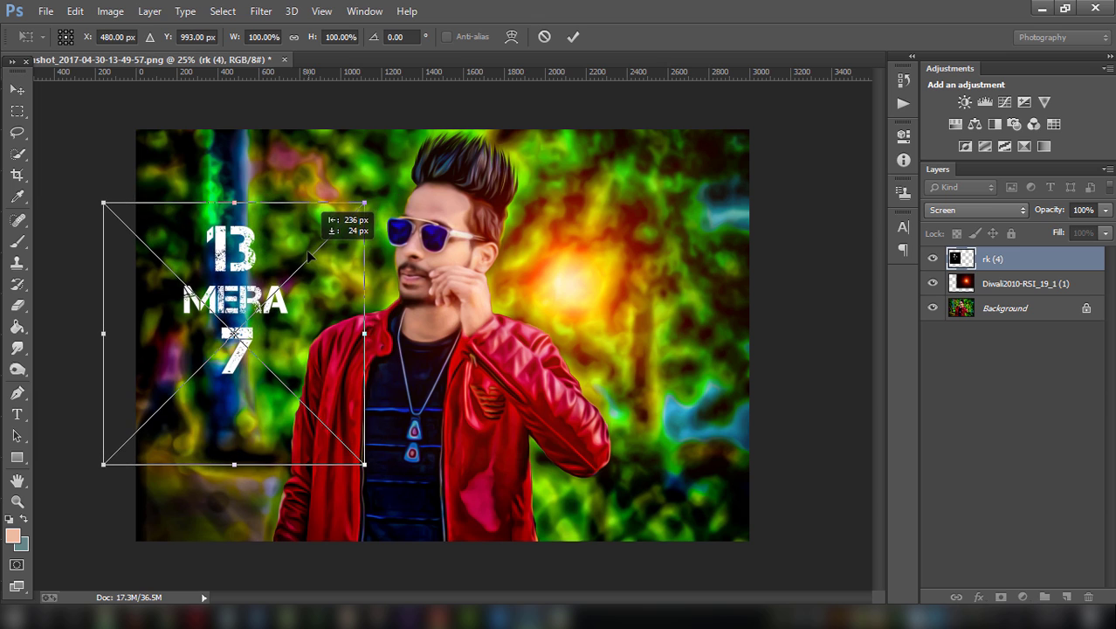
- Commit the quote, then copy the Background area behind the text onto a new layer
{"action": "left_click", "coordinate": [573, 36]}
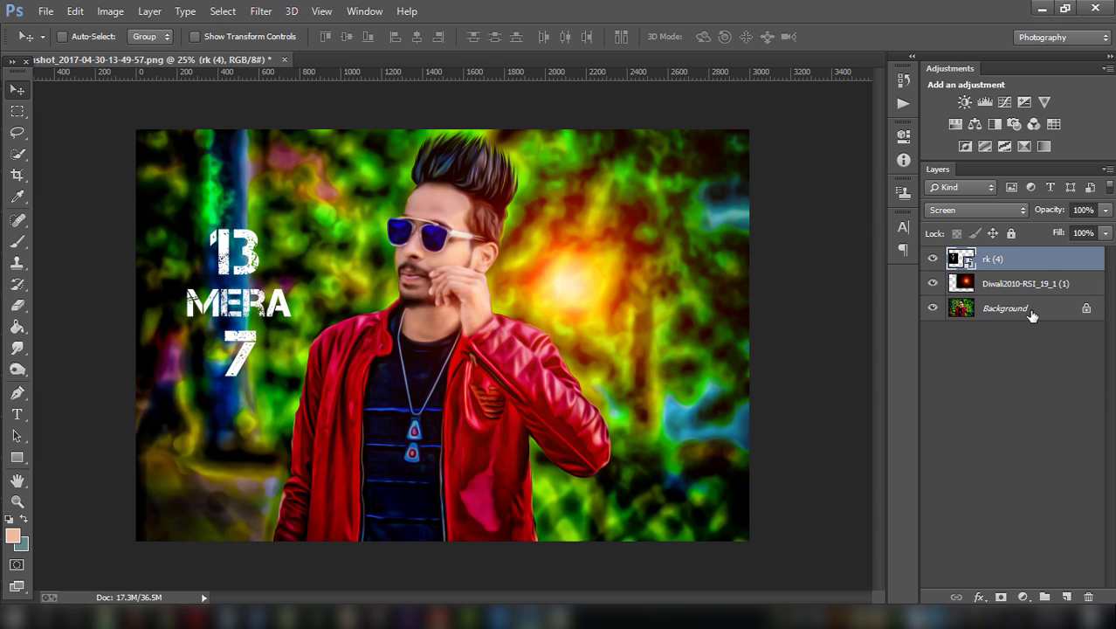
{"action": "left_click", "coordinate": [1027, 311]}
{"action": "left_click", "coordinate": [18, 111]}
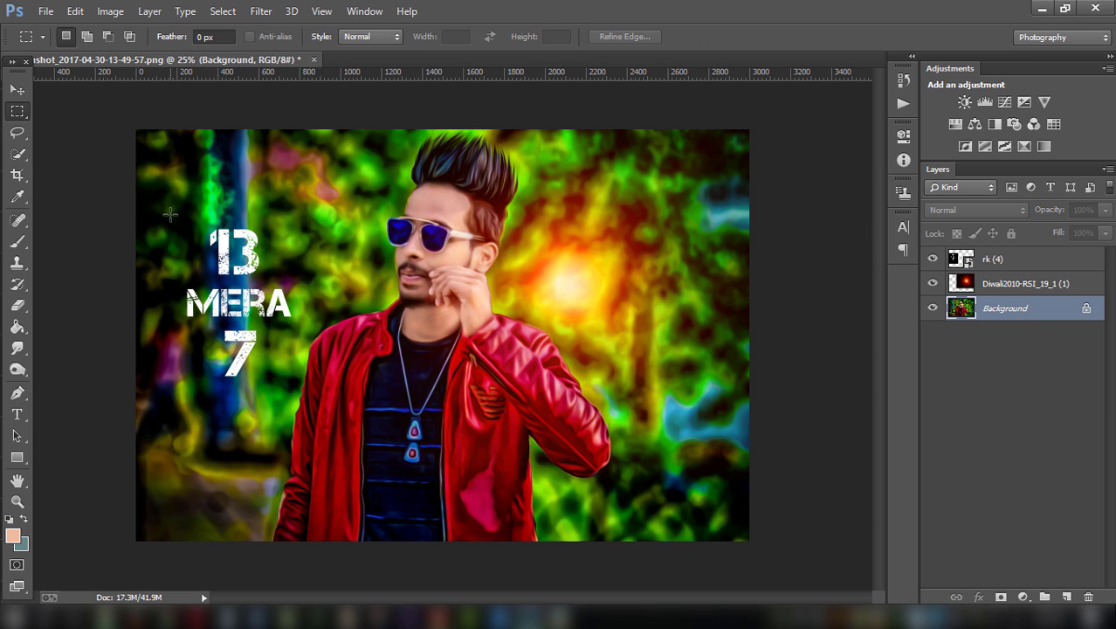
{"action": "mouse_move", "coordinate": [158, 208]}
{"action": "left_mouse_down"}
{"action": "mouse_move", "coordinate": [272, 265]}
{"action": "mouse_move", "coordinate": [297, 396]}
{"action": "left_mouse_up"}
{"action": "right_click", "coordinate": [276, 353]}
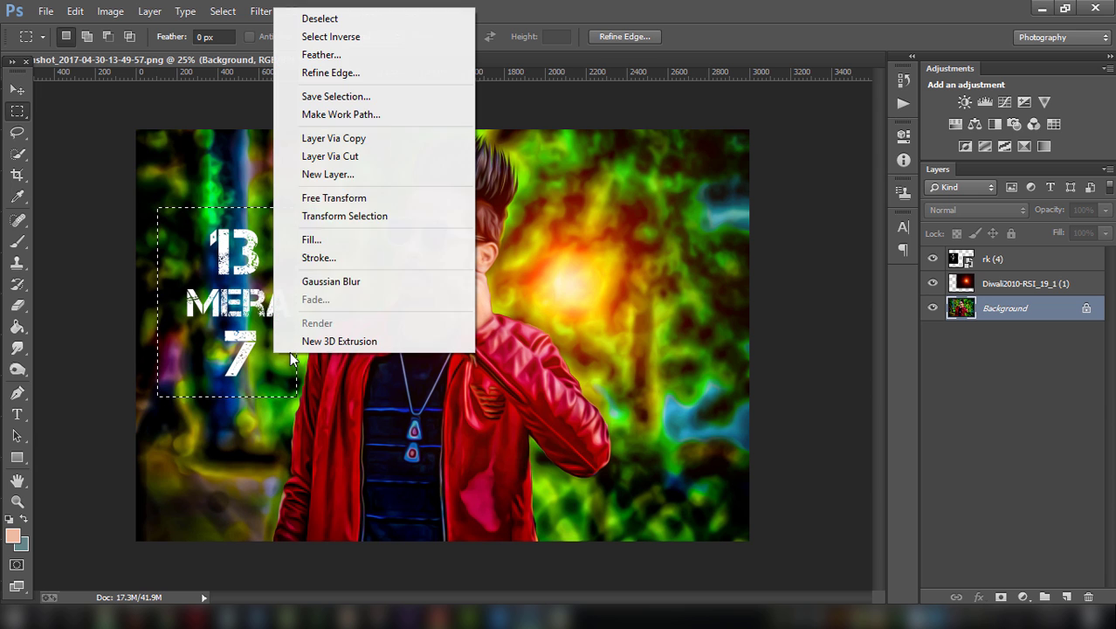
{"action": "left_click", "coordinate": [349, 140]}
- Apply an 8.0-pixel Gaussian Blur to the copied layer
{"action": "left_click", "coordinate": [262, 10]}
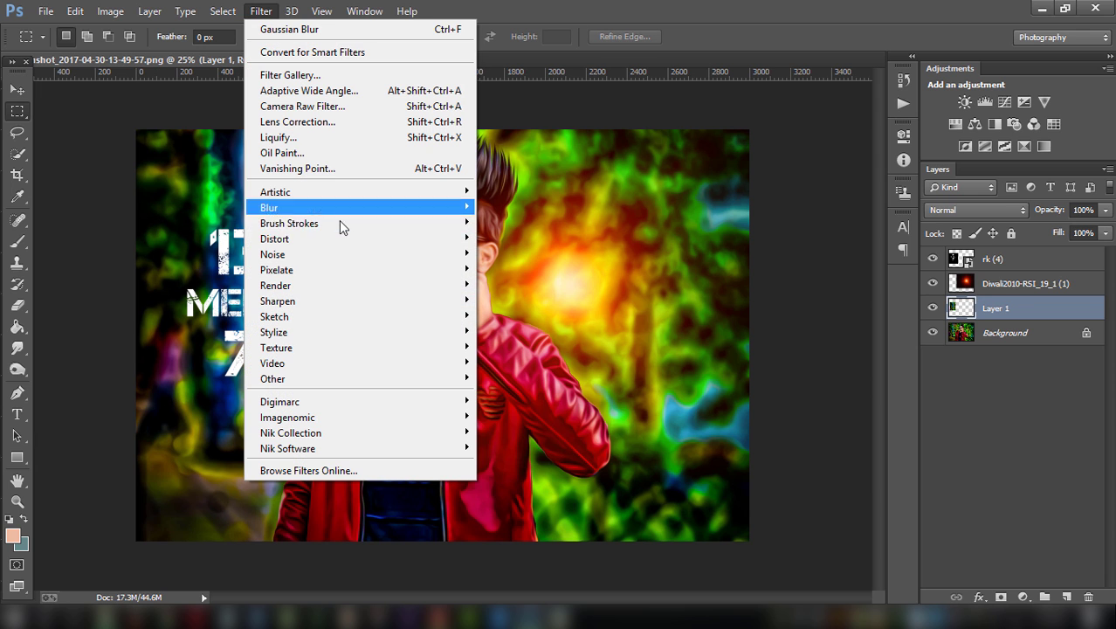
{"action": "mouse_move", "coordinate": [289, 208]}
{"action": "left_click", "coordinate": [521, 324]}
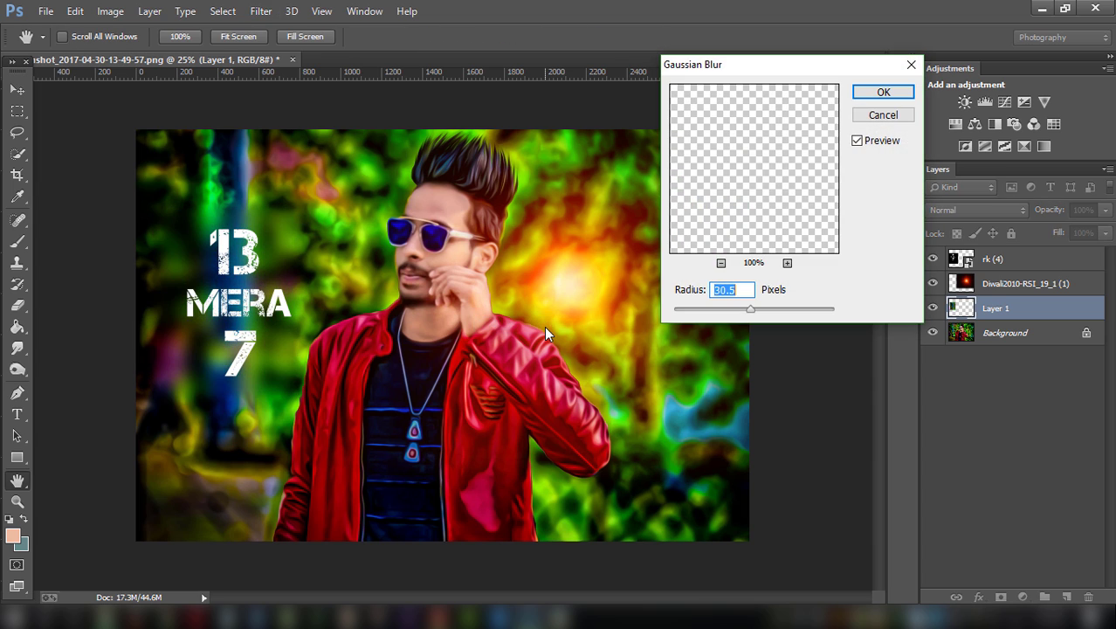
{"action": "left_click_drag", "start_coordinate": [751, 310], "coordinate": [729, 308]}
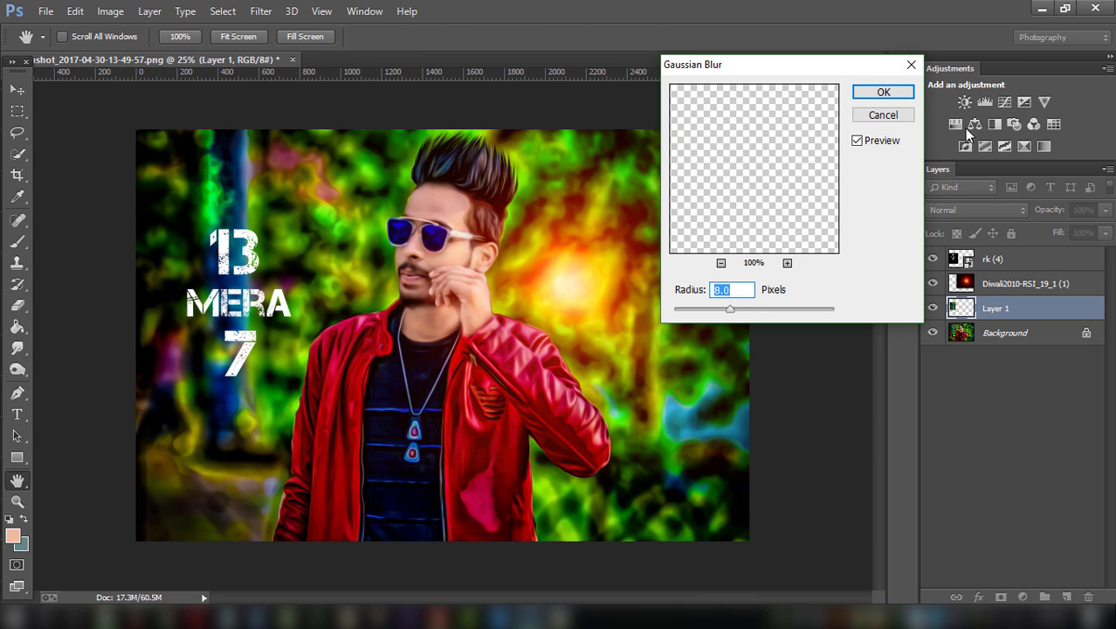
{"action": "left_click", "coordinate": [887, 93]}
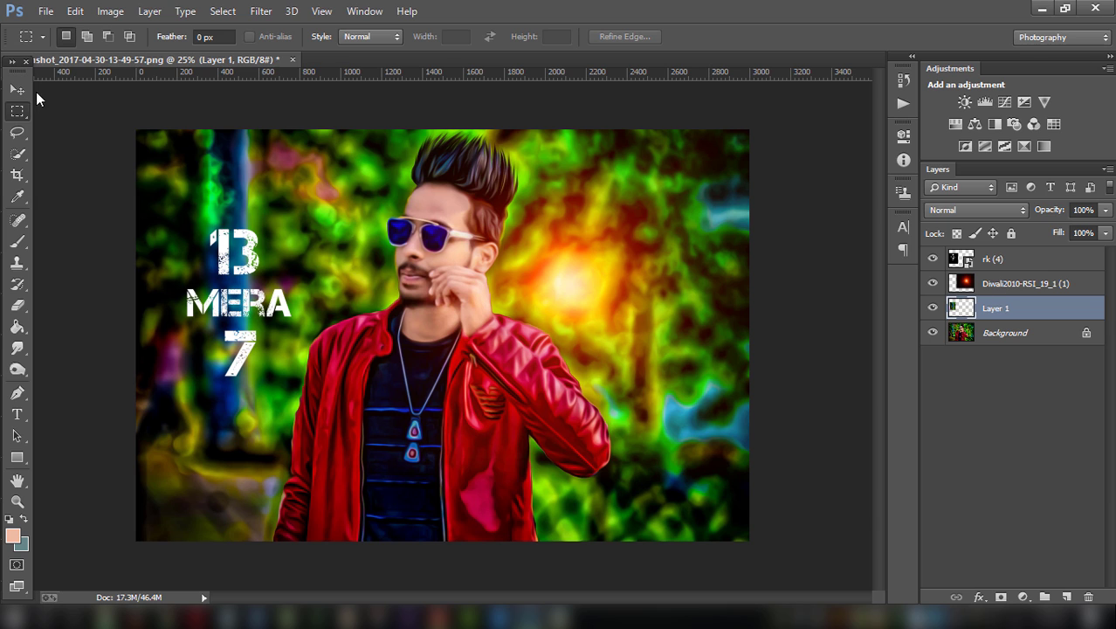
- Scale the rk (4) quote to about 109.6% width, 115.8% height, and move it lower
{"action": "left_click", "coordinate": [17, 90]}
{"action": "left_click_drag", "start_coordinate": [218, 258], "coordinate": [218, 258]}
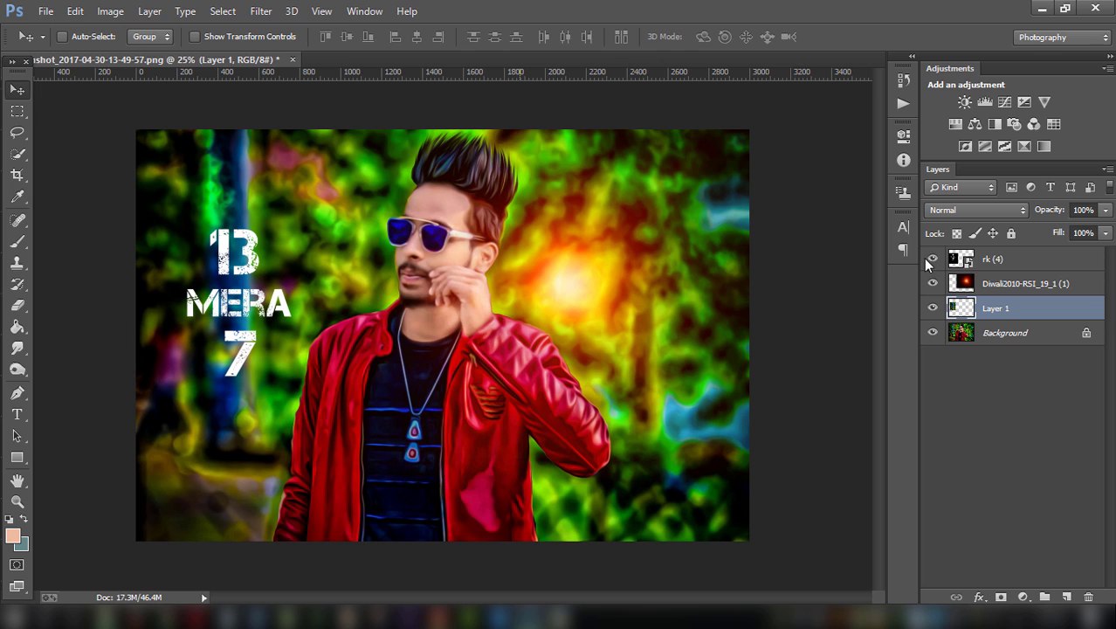
{"action": "left_click", "coordinate": [990, 264]}
{"action": "left_click", "coordinate": [195, 36]}
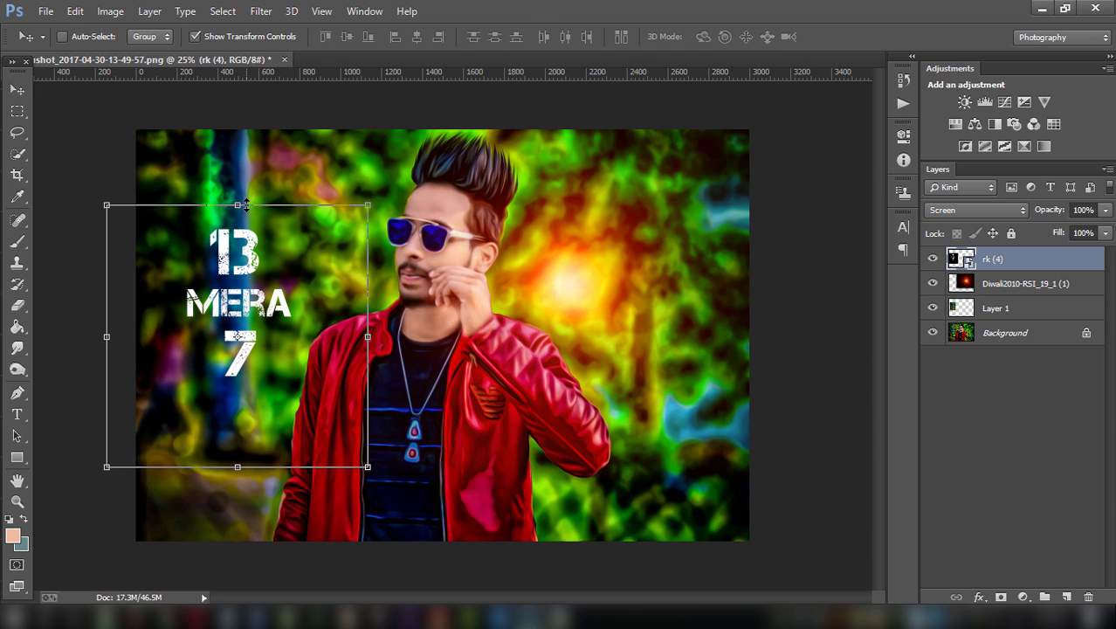
{"action": "left_click_drag", "start_coordinate": [237, 205], "coordinate": [247, 185]}
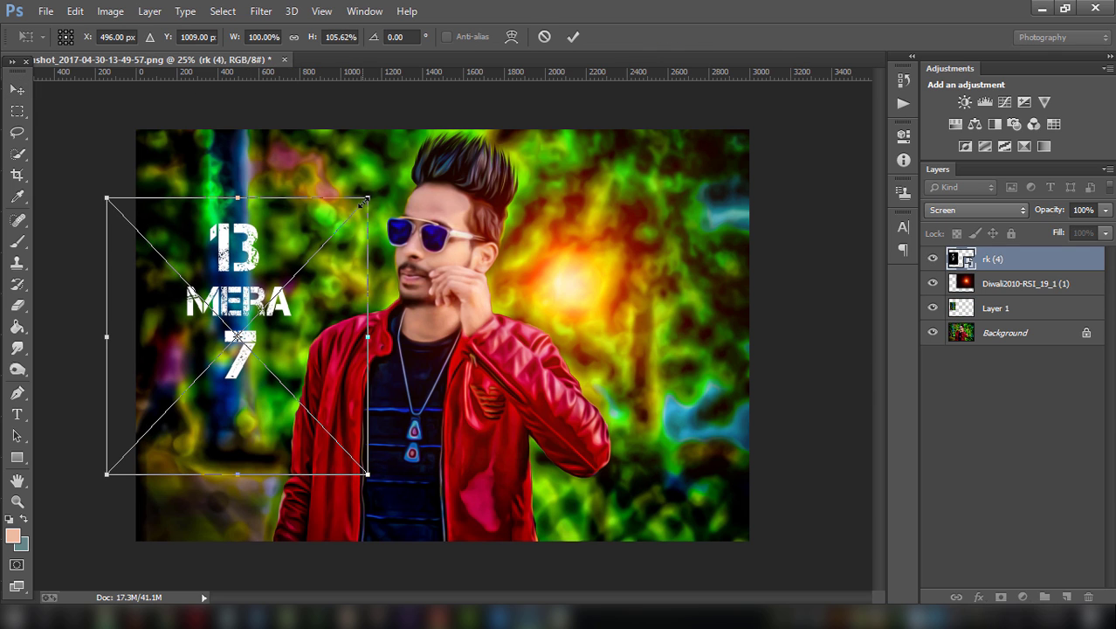
{"action": "left_click_drag", "start_coordinate": [368, 187], "coordinate": [380, 185]}
{"action": "left_click_drag", "start_coordinate": [346, 226], "coordinate": [347, 245]}
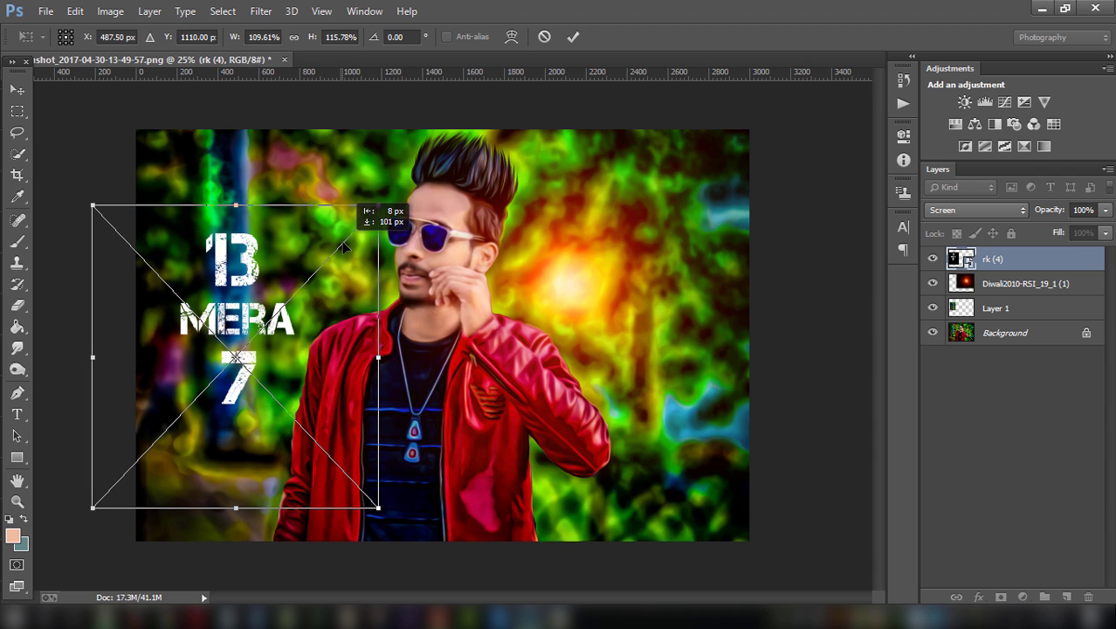
{"action": "left_click", "coordinate": [574, 37]}
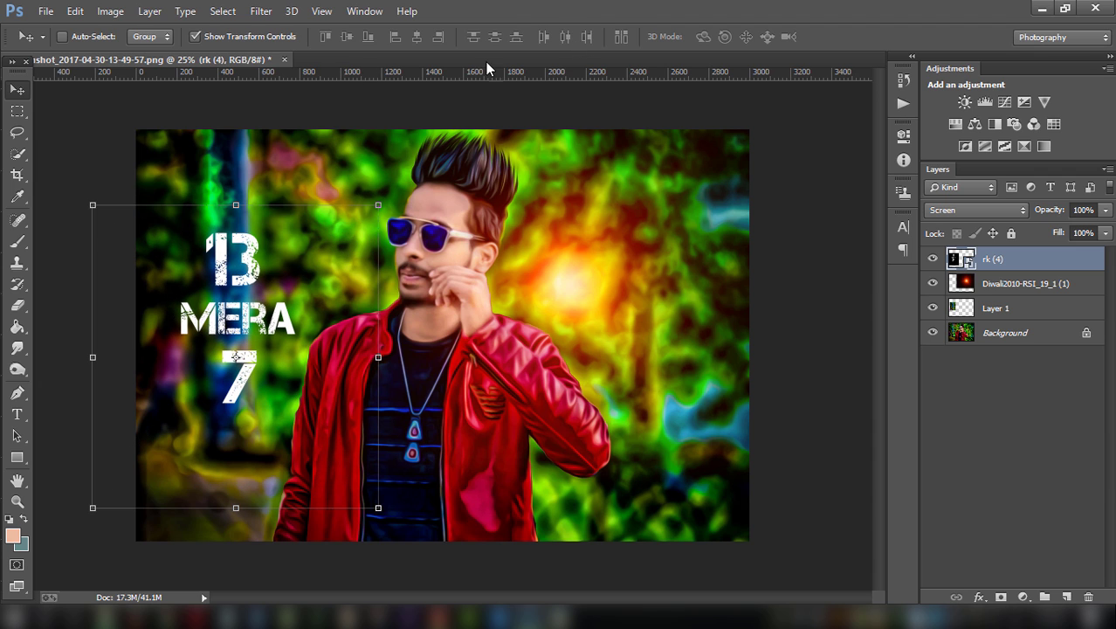
{"action": "left_click", "coordinate": [198, 37]}
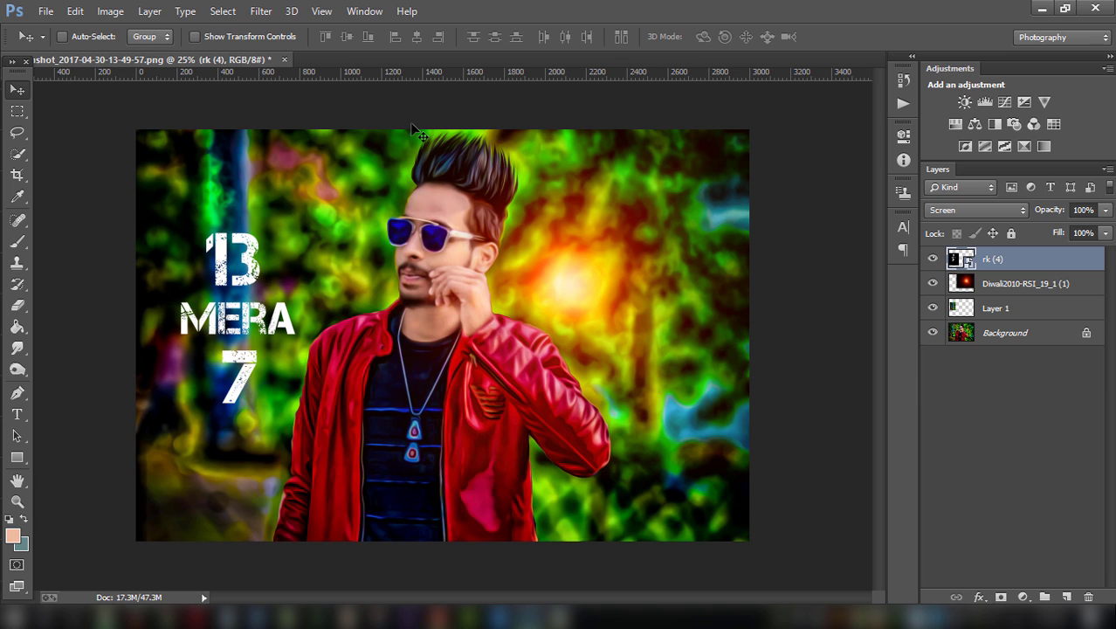
- Flatten the image and use Camera Raw HSL to set Reds saturation +28, Greens +100
{"action": "right_click", "coordinate": [1024, 269]}
{"action": "left_click", "coordinate": [757, 490]}
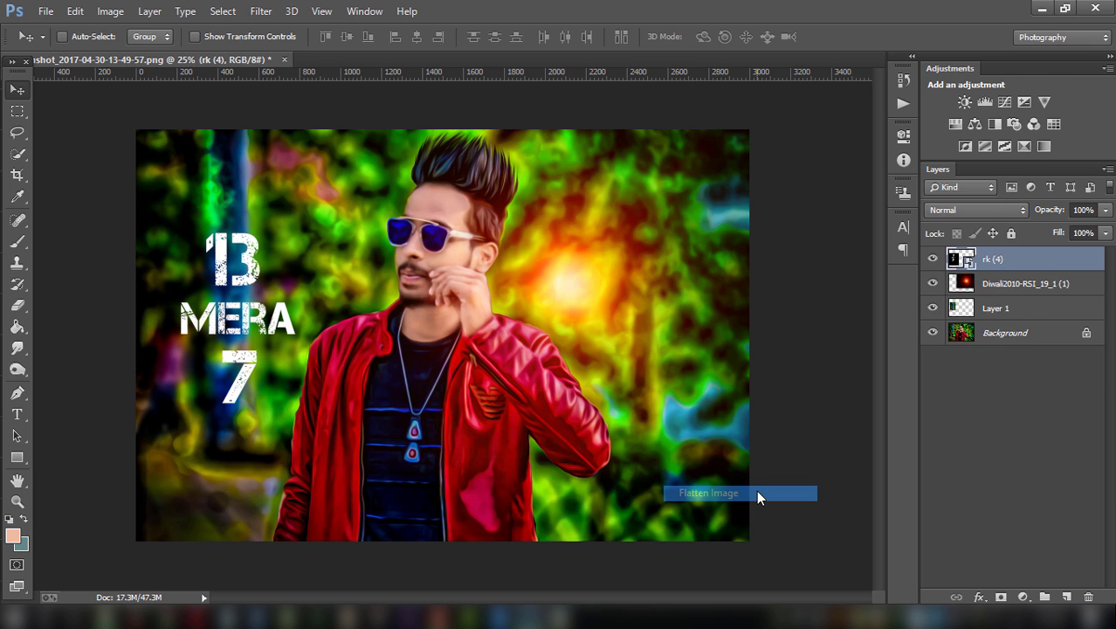
{"action": "left_click", "coordinate": [261, 11]}
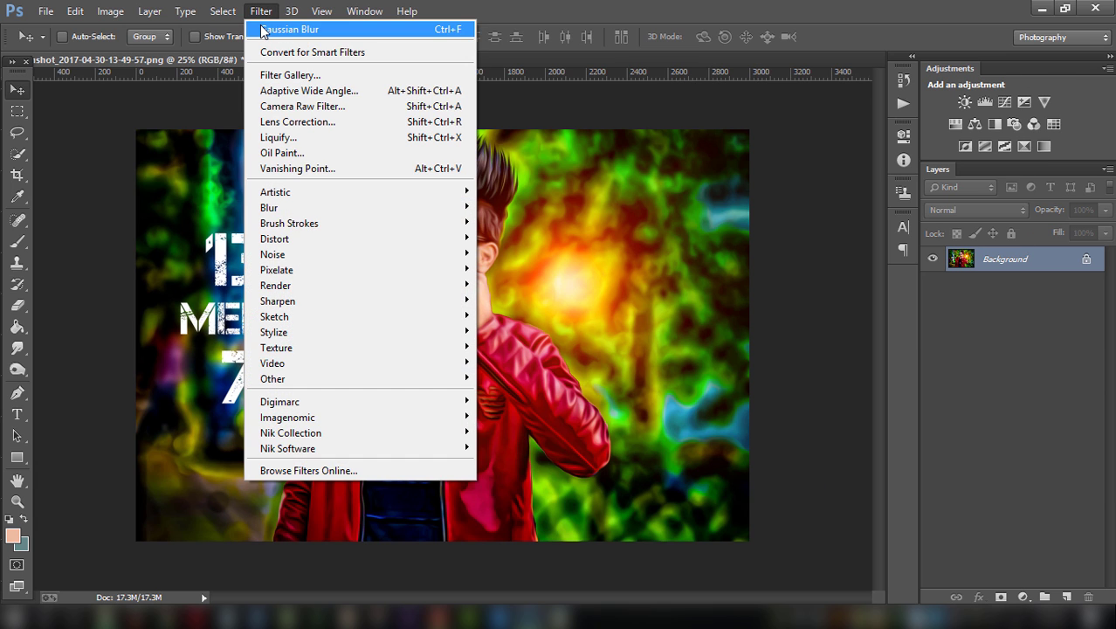
{"action": "left_click", "coordinate": [302, 106]}
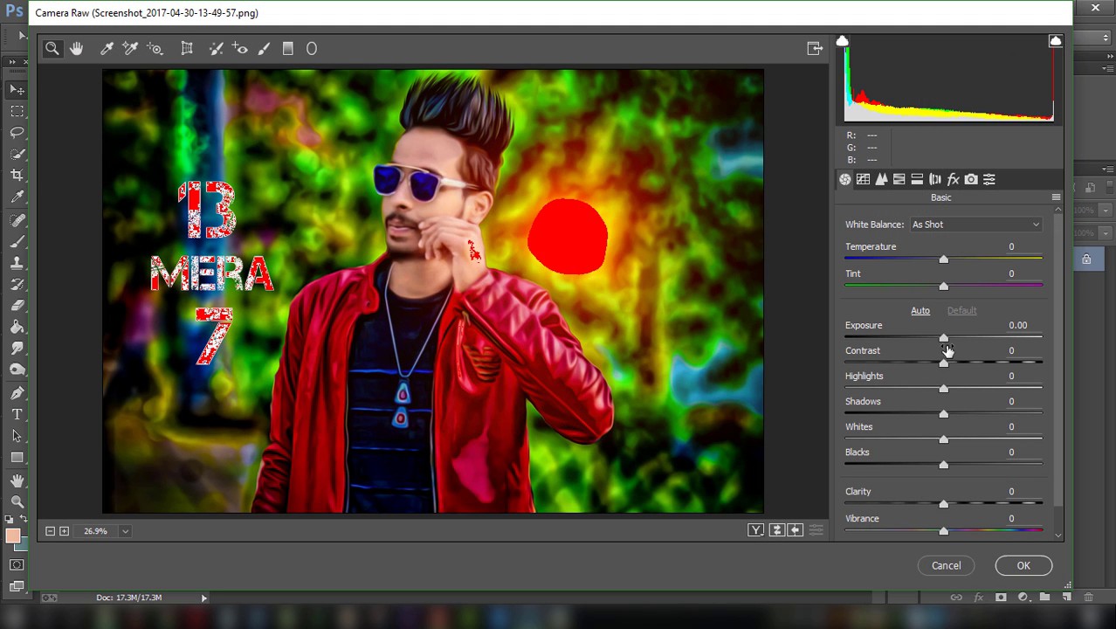
{"action": "left_click", "coordinate": [898, 179]}
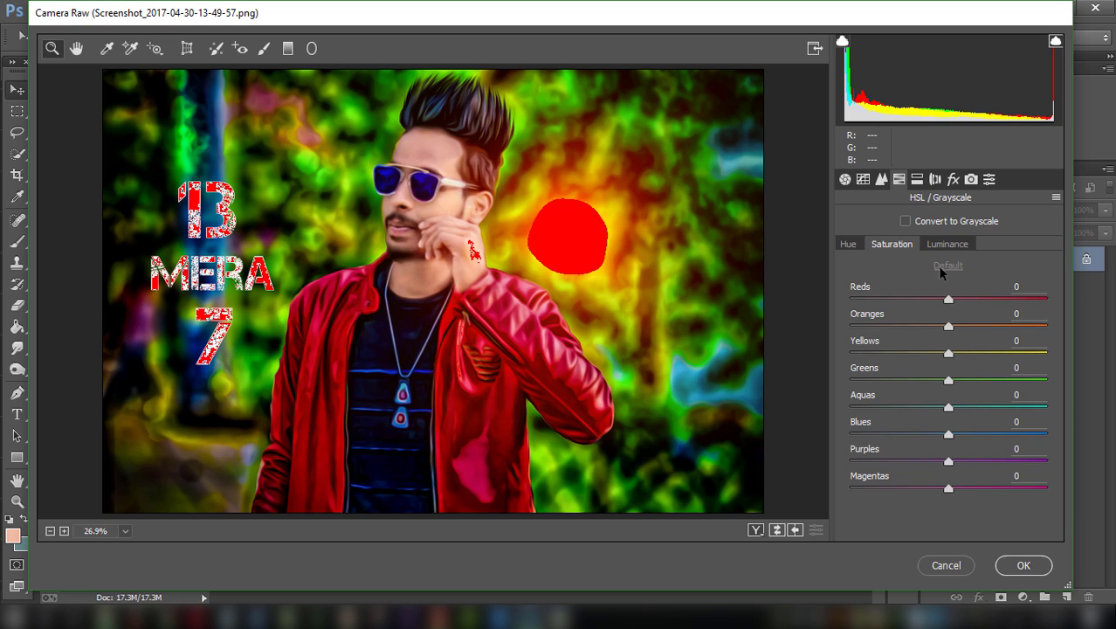
{"action": "mouse_move", "coordinate": [963, 299]}
{"action": "left_mouse_down"}
{"action": "mouse_move", "coordinate": [1051, 299]}
{"action": "mouse_move", "coordinate": [976, 299]}
{"action": "left_mouse_up"}
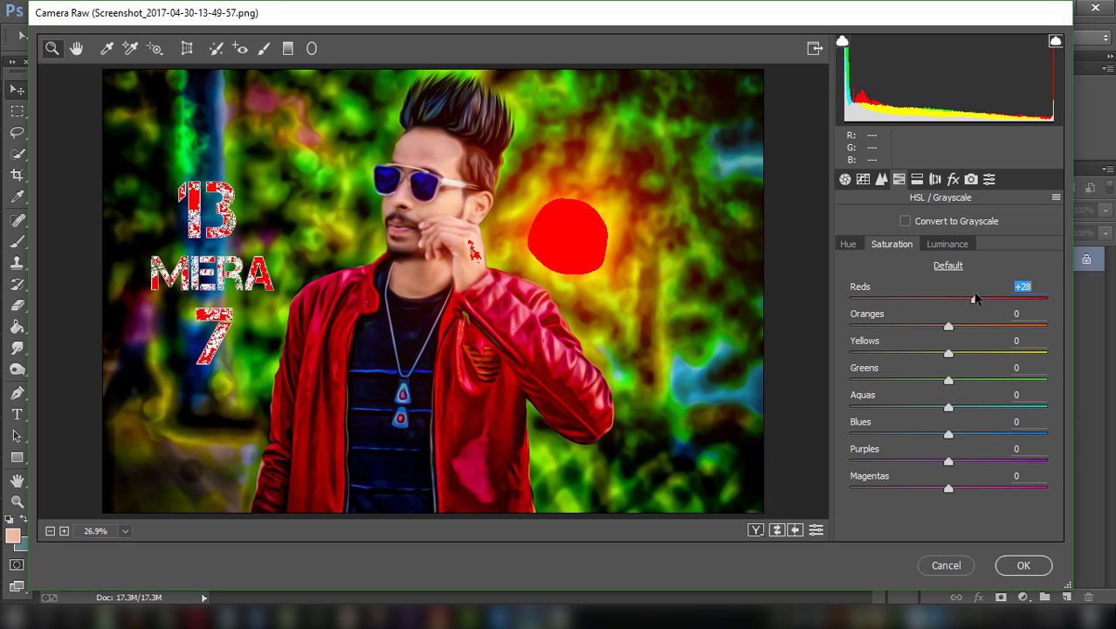
{"action": "left_click_drag", "start_coordinate": [949, 381], "coordinate": [1051, 377]}
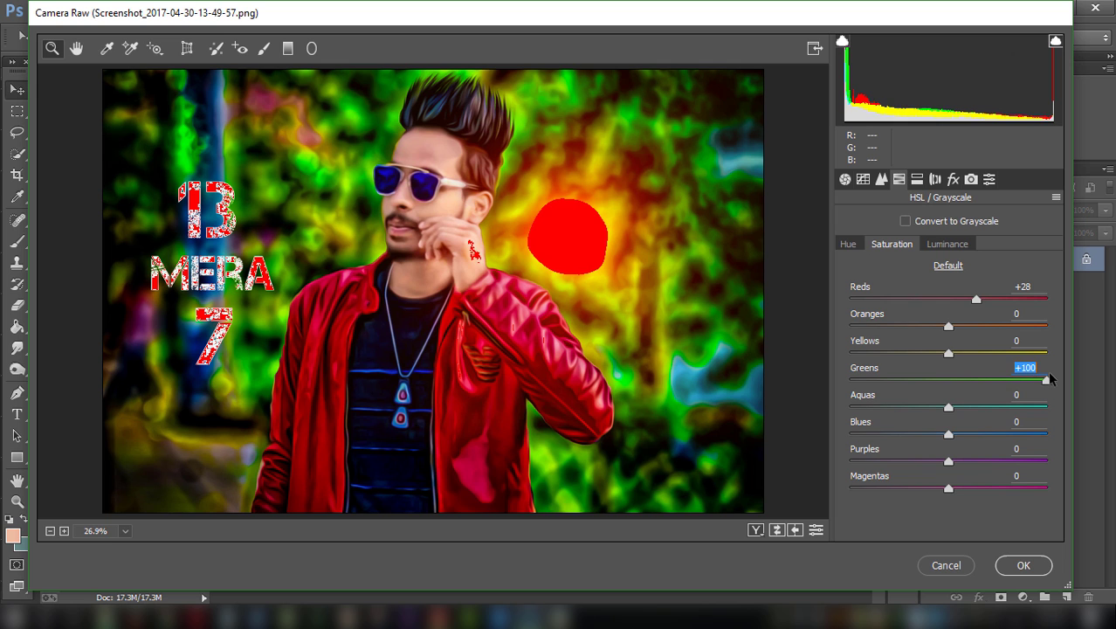
{"action": "left_click", "coordinate": [1024, 565]}
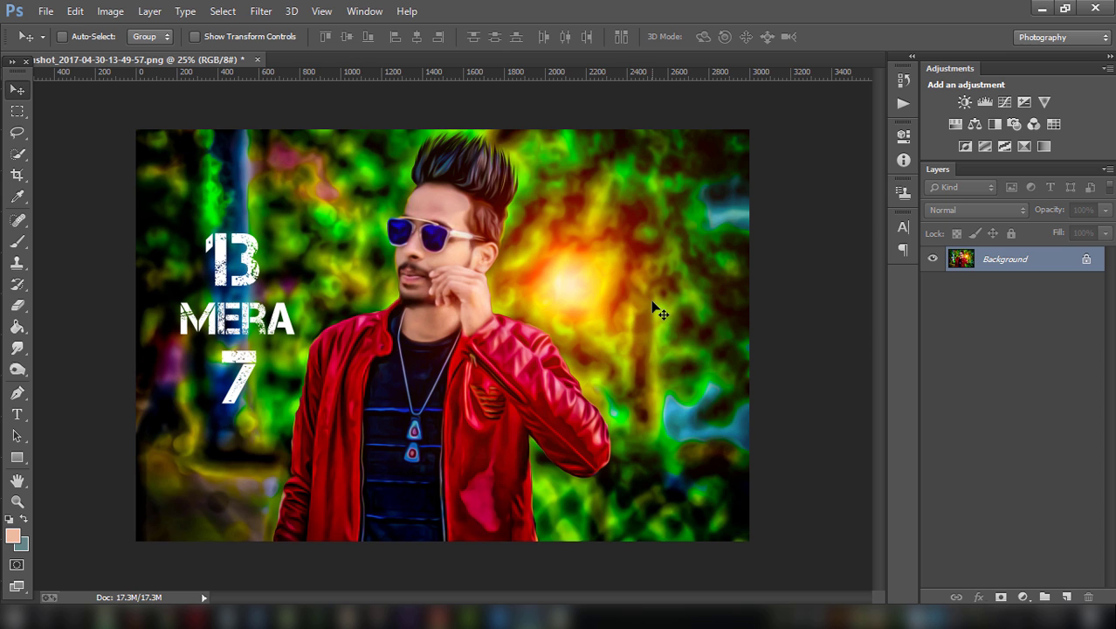
{"action": "key", "text": "ctrl+minus"}
{"action": "key", "text": "ctrl+minus"}
{"action": "key", "text": "ctrl+minus"}
{"action": "key", "text": "ctrl+minus"}
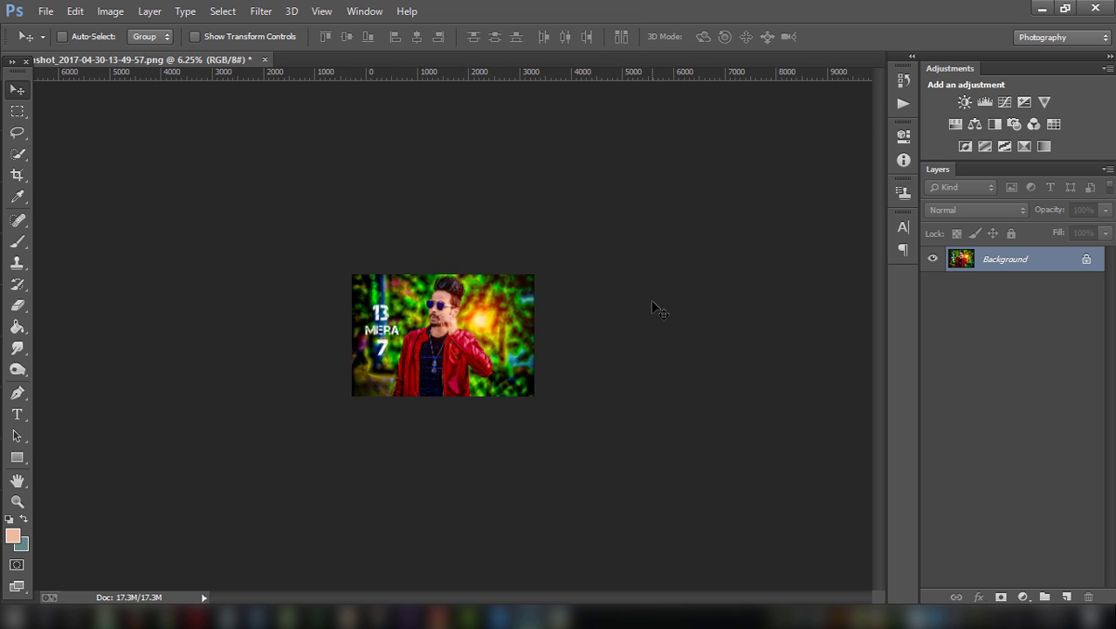
{"action": "key", "text": "ctrl+plus"}
{"action": "key", "text": "ctrl+plus"}
{"action": "key", "text": "ctrl+plus"}
{"action": "key", "text": "ctrl+plus"}
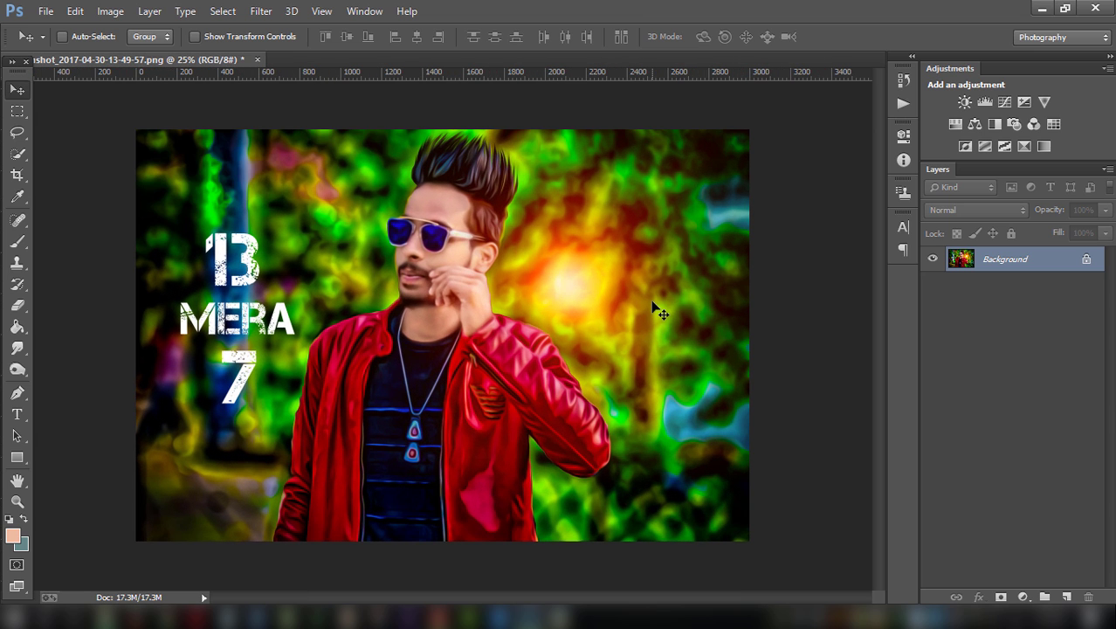